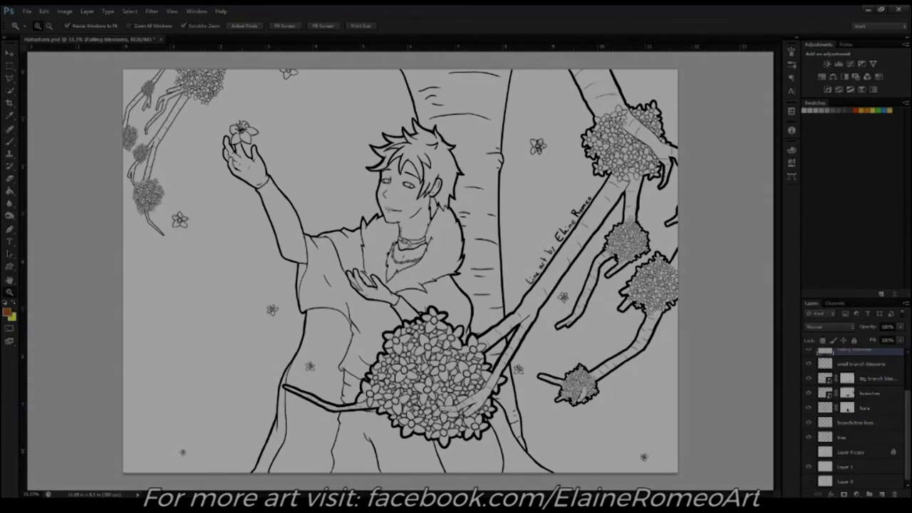
Step: Inspect the Big branch blossoms contents, then disable its mask
{"action": "scroll", "coordinate": [910, 426], "scroll_direction": "up", "scroll_amount": 1}
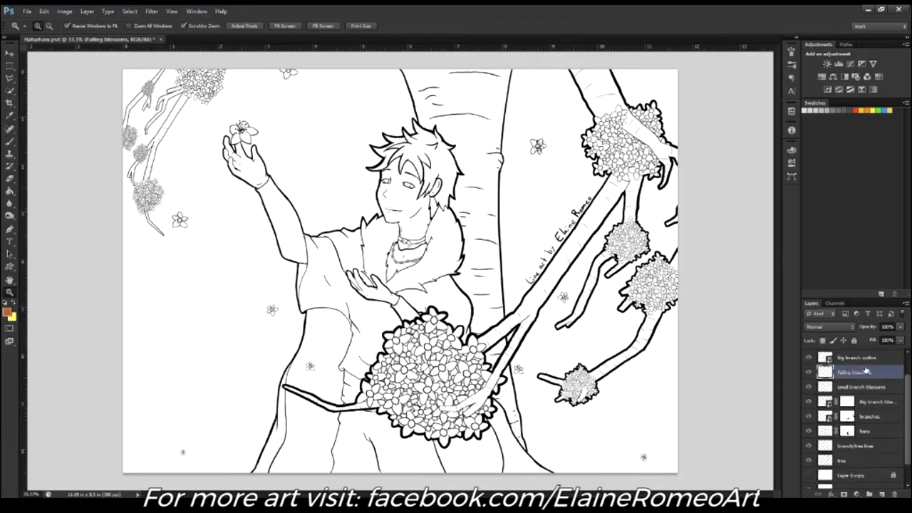
{"action": "scroll", "coordinate": [866, 373], "scroll_direction": "up", "scroll_amount": 2}
{"action": "scroll", "coordinate": [877, 420], "scroll_direction": "down", "scroll_amount": 1}
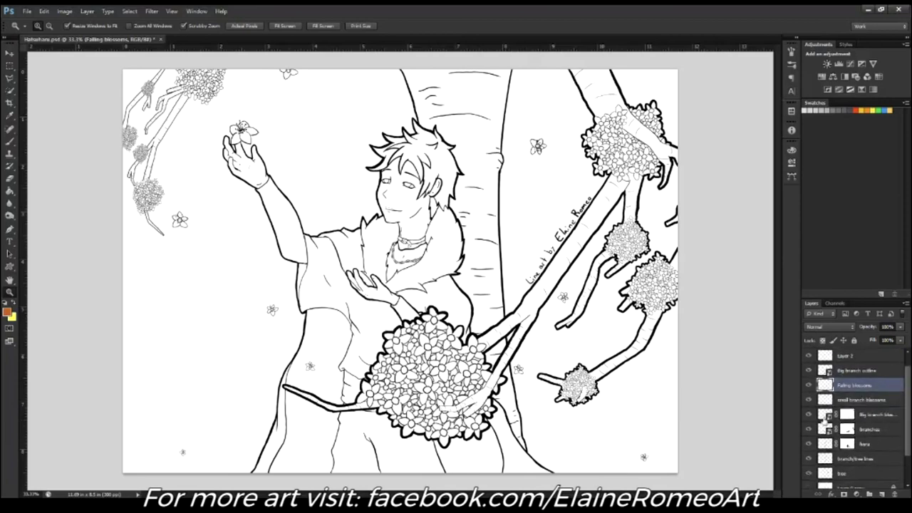
{"action": "double_click", "coordinate": [825, 416]}
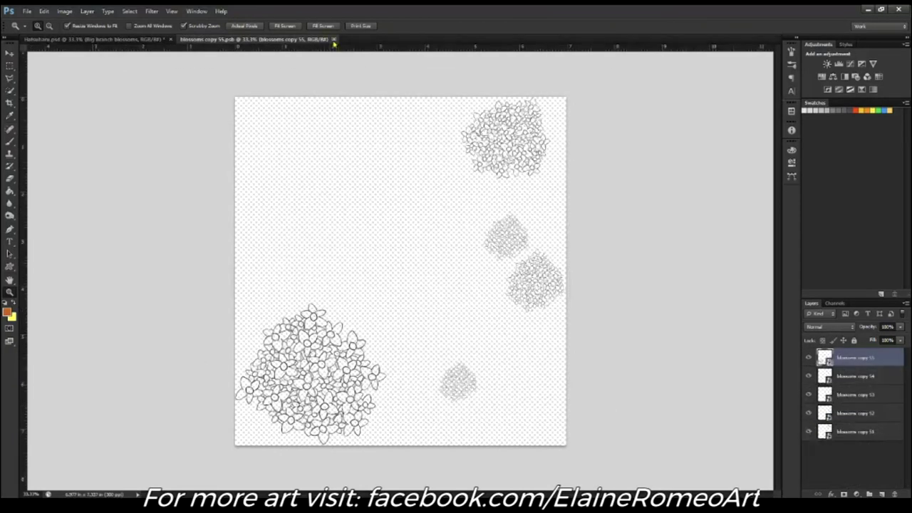
{"action": "key", "text": "ctrl+w"}
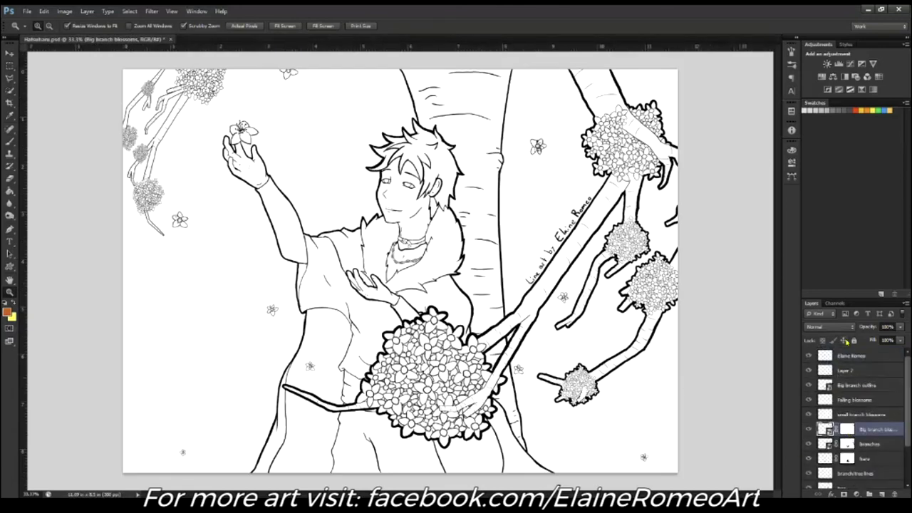
{"action": "left_click", "coordinate": [846, 430], "text": "shift"}
Step: Group all line-art layers into a collapsed group named Lineart
{"action": "scroll", "coordinate": [855, 399], "scroll_direction": "up", "scroll_amount": 1}
{"action": "left_click", "coordinate": [851, 355]}
{"action": "scroll", "coordinate": [855, 399], "scroll_direction": "down", "scroll_amount": 3}
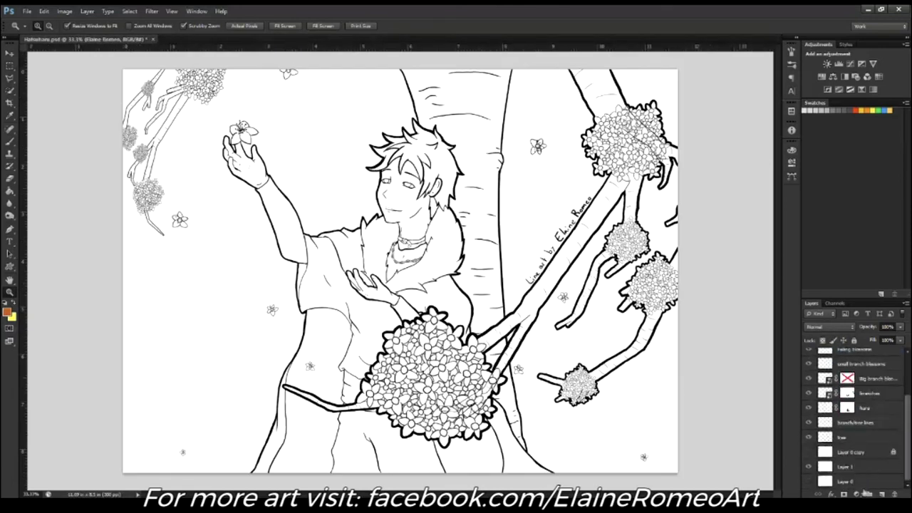
{"action": "key", "text": "ctrl+g"}
{"action": "double_click", "coordinate": [852, 354]}
{"action": "type", "text": "Lineart"}
{"action": "key", "text": "Return"}
{"action": "left_click", "coordinate": [819, 354]}
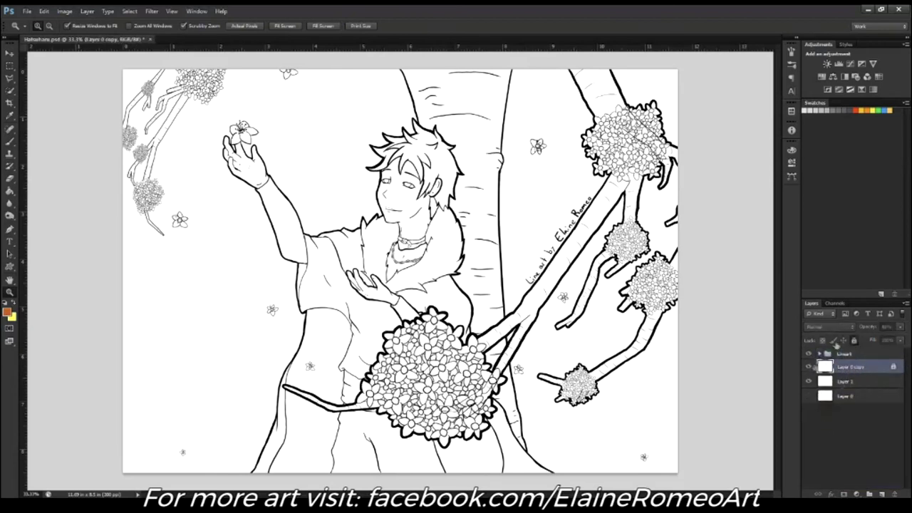
Step: Group Layer 0 copy and Layer 0 into a collapsed, fully locked group named other
{"action": "left_click_drag", "start_coordinate": [857, 372], "coordinate": [852, 389]}
{"action": "left_click", "coordinate": [870, 493]}
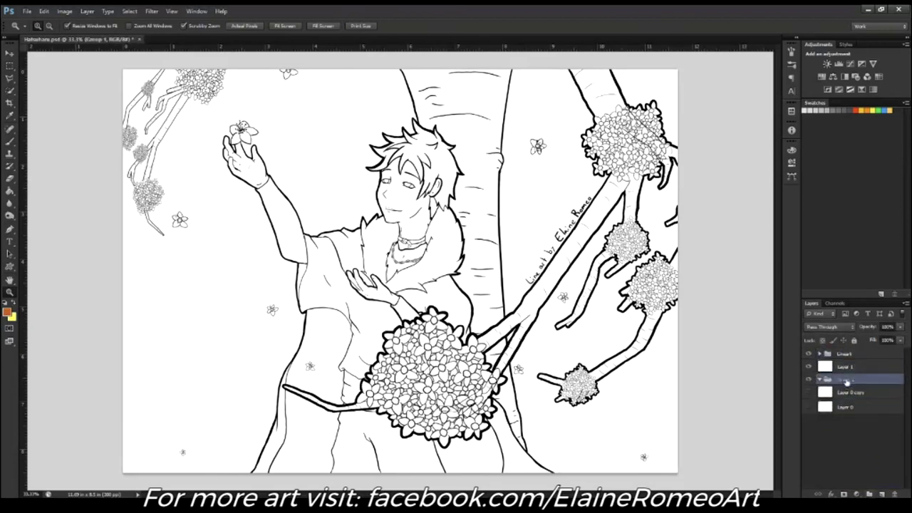
{"action": "key", "text": "Return"}
{"action": "left_click", "coordinate": [819, 379]}
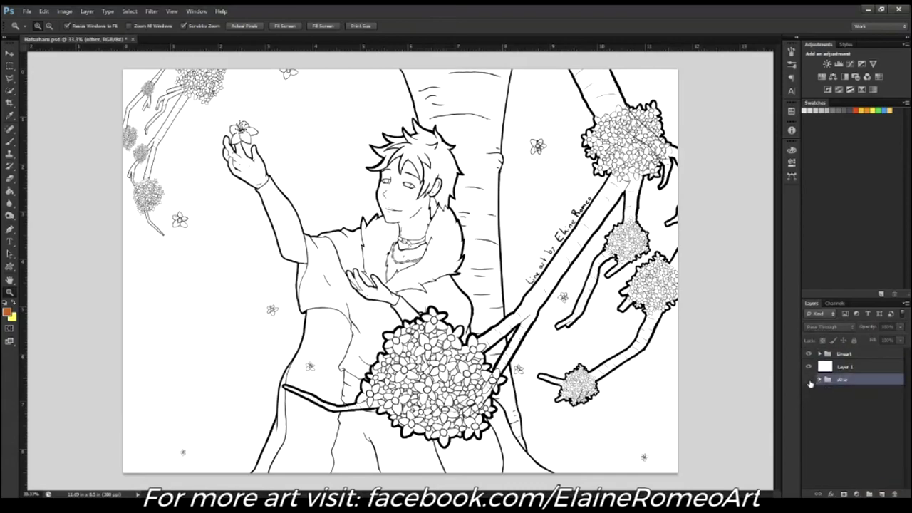
{"action": "left_click", "coordinate": [854, 340]}
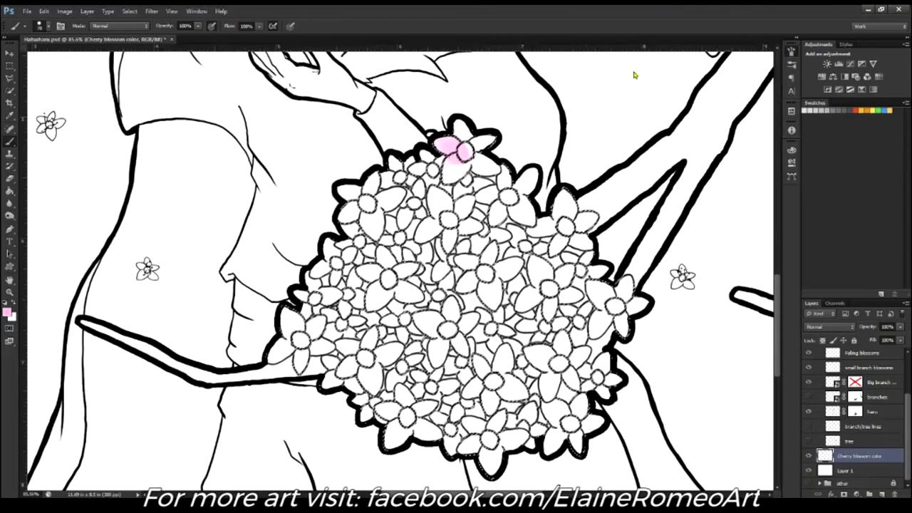
Step: Brush light pink over the top and upper flowers of the big cluster
{"action": "left_click_drag", "start_coordinate": [449, 146], "coordinate": [443, 253]}
{"action": "mouse_move", "coordinate": [449, 189]}
{"action": "left_mouse_down"}
{"action": "mouse_move", "coordinate": [455, 143]}
{"action": "mouse_move", "coordinate": [492, 160]}
{"action": "mouse_move", "coordinate": [456, 207]}
{"action": "left_mouse_up"}
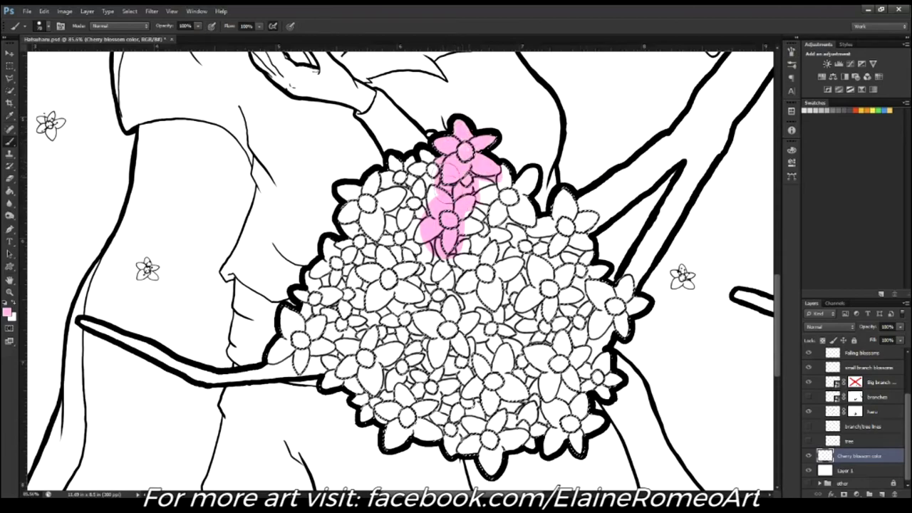
{"action": "left_click_drag", "start_coordinate": [428, 153], "coordinate": [424, 206]}
{"action": "left_click_drag", "start_coordinate": [421, 171], "coordinate": [424, 218]}
{"action": "left_click_drag", "start_coordinate": [507, 177], "coordinate": [470, 239]}
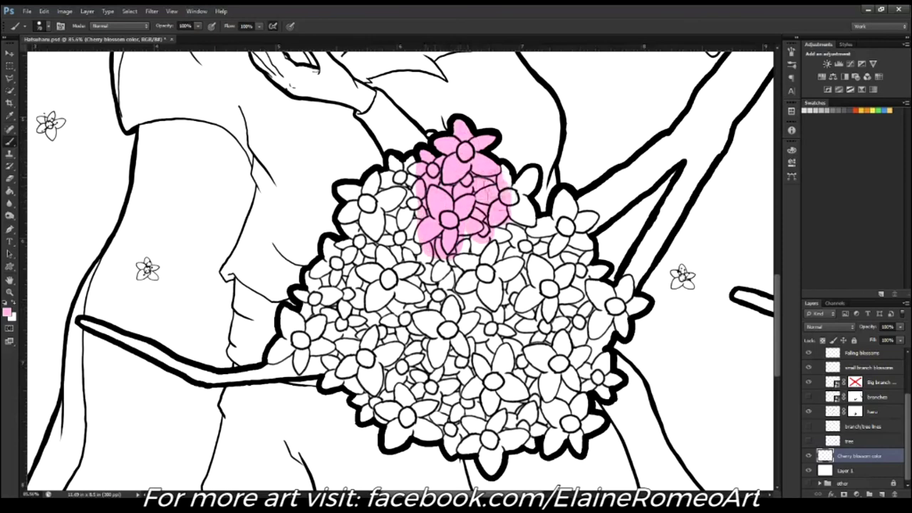
{"action": "mouse_move", "coordinate": [427, 153]}
{"action": "left_mouse_down"}
{"action": "mouse_move", "coordinate": [404, 196]}
{"action": "mouse_move", "coordinate": [382, 187]}
{"action": "mouse_move", "coordinate": [341, 222]}
{"action": "mouse_move", "coordinate": [353, 253]}
{"action": "mouse_move", "coordinate": [296, 309]}
{"action": "mouse_move", "coordinate": [303, 331]}
{"action": "mouse_move", "coordinate": [270, 364]}
{"action": "left_mouse_up"}
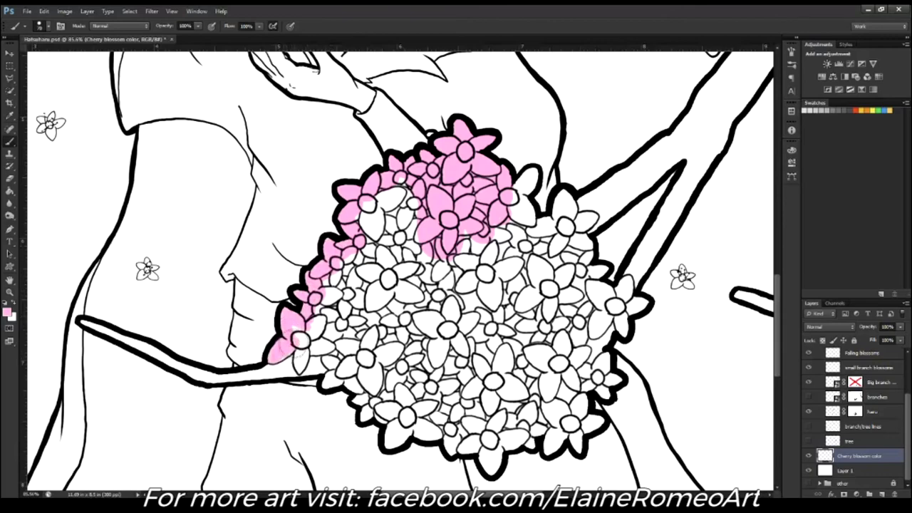
Step: Fill the cluster's left, right and lower edges and its white centre with pink
{"action": "left_click_drag", "start_coordinate": [299, 339], "coordinate": [359, 251]}
{"action": "mouse_move", "coordinate": [356, 249]}
{"action": "left_mouse_down"}
{"action": "mouse_move", "coordinate": [397, 183]}
{"action": "mouse_move", "coordinate": [428, 278]}
{"action": "left_mouse_up"}
{"action": "left_click_drag", "start_coordinate": [420, 242], "coordinate": [478, 250]}
{"action": "mouse_move", "coordinate": [509, 193]}
{"action": "left_mouse_down"}
{"action": "mouse_move", "coordinate": [542, 192]}
{"action": "mouse_move", "coordinate": [534, 225]}
{"action": "mouse_move", "coordinate": [456, 265]}
{"action": "left_mouse_up"}
{"action": "mouse_move", "coordinate": [559, 239]}
{"action": "left_mouse_down"}
{"action": "mouse_move", "coordinate": [587, 191]}
{"action": "mouse_move", "coordinate": [644, 342]}
{"action": "mouse_move", "coordinate": [592, 175]}
{"action": "left_mouse_up"}
{"action": "mouse_move", "coordinate": [663, 164]}
{"action": "left_mouse_down"}
{"action": "mouse_move", "coordinate": [591, 220]}
{"action": "mouse_move", "coordinate": [606, 320]}
{"action": "mouse_move", "coordinate": [566, 349]}
{"action": "mouse_move", "coordinate": [553, 390]}
{"action": "mouse_move", "coordinate": [474, 370]}
{"action": "mouse_move", "coordinate": [441, 396]}
{"action": "mouse_move", "coordinate": [422, 394]}
{"action": "left_mouse_up"}
{"action": "mouse_move", "coordinate": [199, 263]}
{"action": "left_mouse_down"}
{"action": "mouse_move", "coordinate": [186, 281]}
{"action": "mouse_move", "coordinate": [192, 299]}
{"action": "mouse_move", "coordinate": [239, 299]}
{"action": "mouse_move", "coordinate": [281, 360]}
{"action": "mouse_move", "coordinate": [404, 386]}
{"action": "left_mouse_up"}
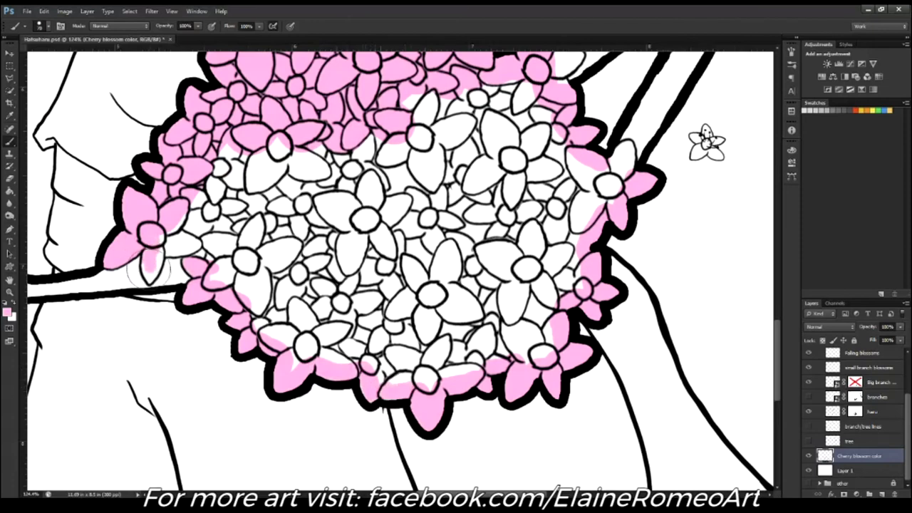
{"action": "mouse_move", "coordinate": [146, 267]}
{"action": "left_mouse_down"}
{"action": "mouse_move", "coordinate": [195, 249]}
{"action": "mouse_move", "coordinate": [332, 367]}
{"action": "mouse_move", "coordinate": [448, 374]}
{"action": "mouse_move", "coordinate": [560, 254]}
{"action": "mouse_move", "coordinate": [631, 139]}
{"action": "mouse_move", "coordinate": [406, 98]}
{"action": "mouse_move", "coordinate": [171, 242]}
{"action": "mouse_move", "coordinate": [485, 331]}
{"action": "mouse_move", "coordinate": [328, 160]}
{"action": "mouse_move", "coordinate": [367, 221]}
{"action": "mouse_move", "coordinate": [498, 207]}
{"action": "mouse_move", "coordinate": [427, 235]}
{"action": "left_mouse_up"}
{"action": "mouse_move", "coordinate": [577, 135]}
{"action": "left_mouse_down"}
{"action": "mouse_move", "coordinate": [599, 150]}
{"action": "mouse_move", "coordinate": [602, 143]}
{"action": "left_mouse_up"}
Step: Sample a darker pink, zoom in, and shade the back petals on the cluster's left
{"action": "key", "text": "i"}
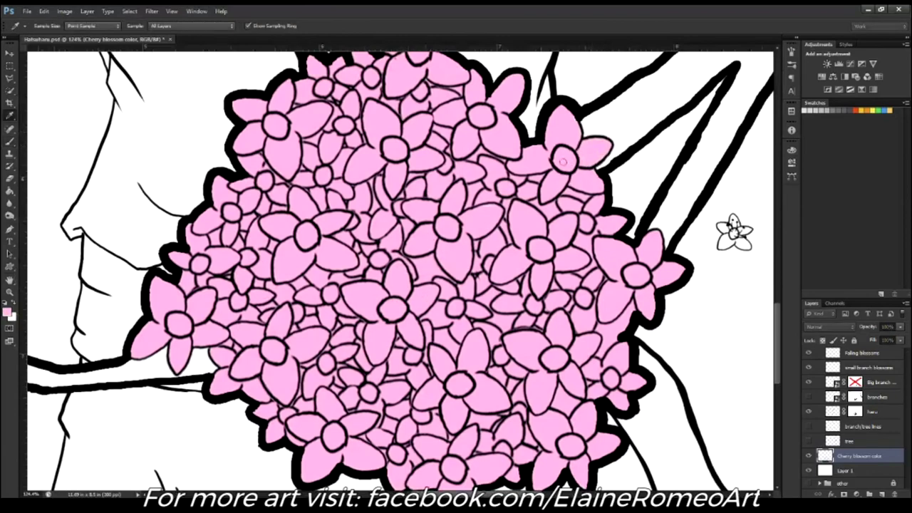
{"action": "key", "text": "b"}
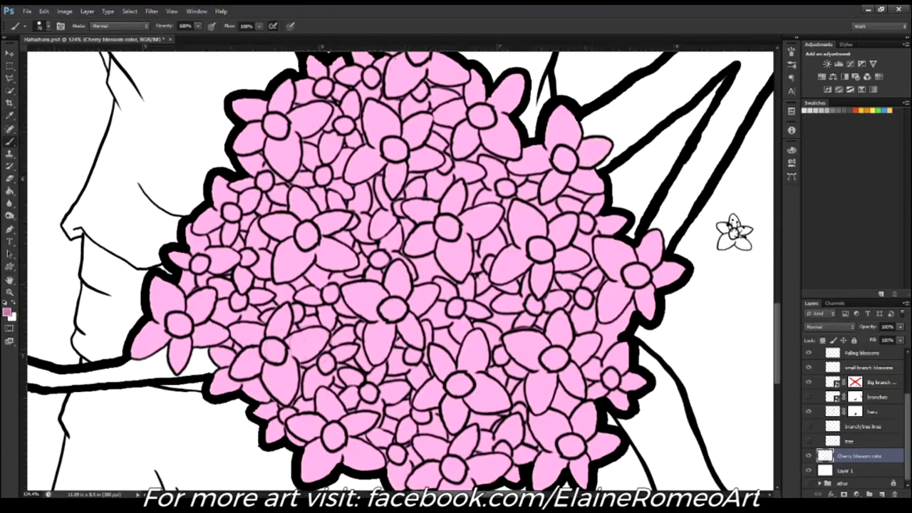
{"action": "left_click_drag", "start_coordinate": [215, 276], "coordinate": [242, 275]}
{"action": "mouse_move", "coordinate": [153, 194]}
{"action": "left_mouse_down"}
{"action": "mouse_move", "coordinate": [242, 257]}
{"action": "mouse_move", "coordinate": [228, 235]}
{"action": "left_mouse_up"}
{"action": "mouse_move", "coordinate": [164, 242]}
{"action": "left_mouse_down"}
{"action": "mouse_move", "coordinate": [139, 241]}
{"action": "mouse_move", "coordinate": [160, 294]}
{"action": "mouse_move", "coordinate": [178, 282]}
{"action": "mouse_move", "coordinate": [235, 303]}
{"action": "mouse_move", "coordinate": [222, 356]}
{"action": "mouse_move", "coordinate": [313, 355]}
{"action": "mouse_move", "coordinate": [302, 200]}
{"action": "mouse_move", "coordinate": [281, 175]}
{"action": "mouse_move", "coordinate": [238, 238]}
{"action": "mouse_move", "coordinate": [255, 299]}
{"action": "mouse_move", "coordinate": [292, 334]}
{"action": "mouse_move", "coordinate": [299, 242]}
{"action": "mouse_move", "coordinate": [211, 208]}
{"action": "mouse_move", "coordinate": [213, 230]}
{"action": "left_mouse_up"}
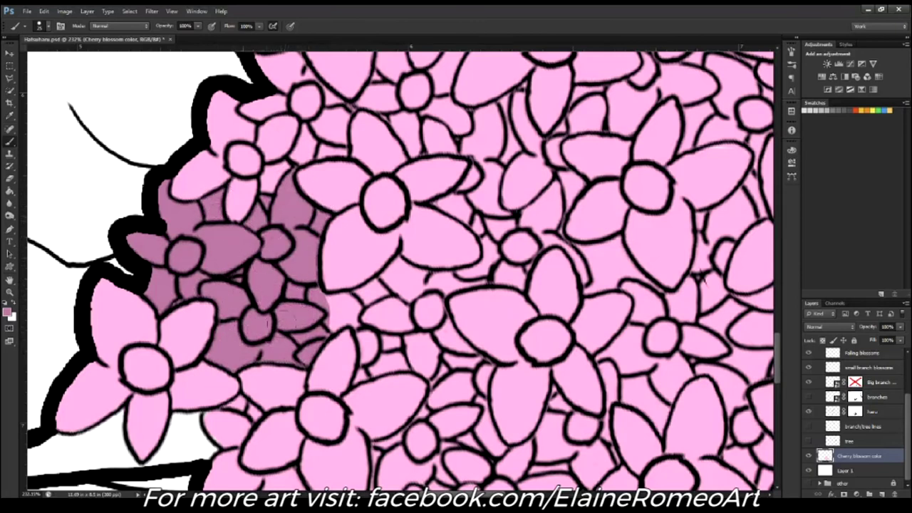
Step: Pick a new darker pink and shade the lower and upper back petals
{"action": "key", "text": "i"}
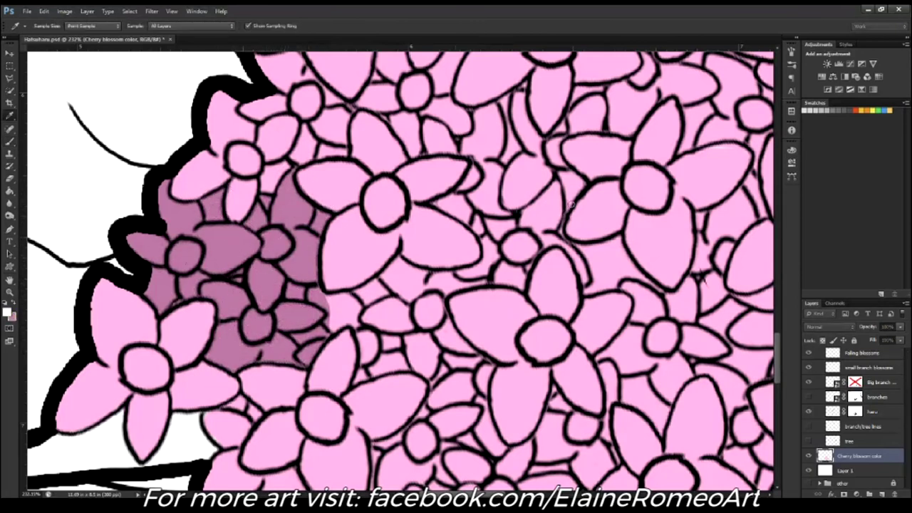
{"action": "key", "text": "b"}
{"action": "left_click_drag", "start_coordinate": [214, 212], "coordinate": [208, 192]}
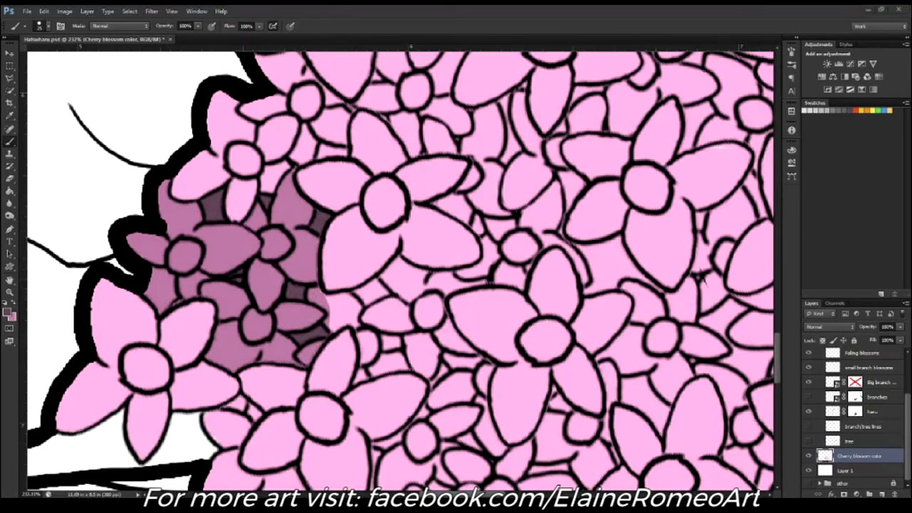
{"action": "left_click_drag", "start_coordinate": [334, 305], "coordinate": [255, 412]}
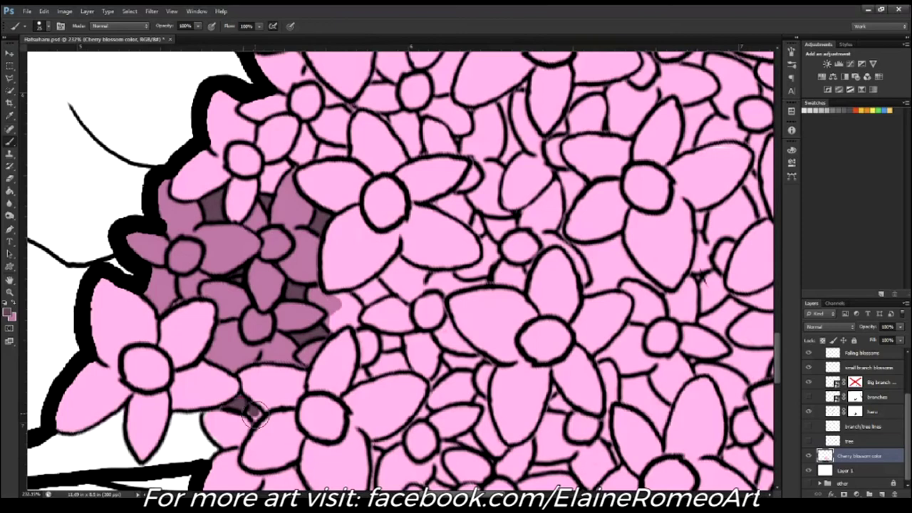
{"action": "left_click_drag", "start_coordinate": [342, 145], "coordinate": [298, 265]}
{"action": "mouse_move", "coordinate": [227, 230]}
{"action": "left_mouse_down"}
{"action": "mouse_move", "coordinate": [274, 212]}
{"action": "mouse_move", "coordinate": [265, 183]}
{"action": "mouse_move", "coordinate": [305, 213]}
{"action": "mouse_move", "coordinate": [317, 223]}
{"action": "mouse_move", "coordinate": [284, 270]}
{"action": "left_mouse_up"}
{"action": "mouse_move", "coordinate": [359, 228]}
{"action": "left_mouse_down"}
{"action": "mouse_move", "coordinate": [349, 189]}
{"action": "mouse_move", "coordinate": [384, 205]}
{"action": "mouse_move", "coordinate": [360, 146]}
{"action": "mouse_move", "coordinate": [398, 199]}
{"action": "mouse_move", "coordinate": [426, 117]}
{"action": "left_mouse_up"}
{"action": "left_click_drag", "start_coordinate": [367, 138], "coordinate": [380, 115]}
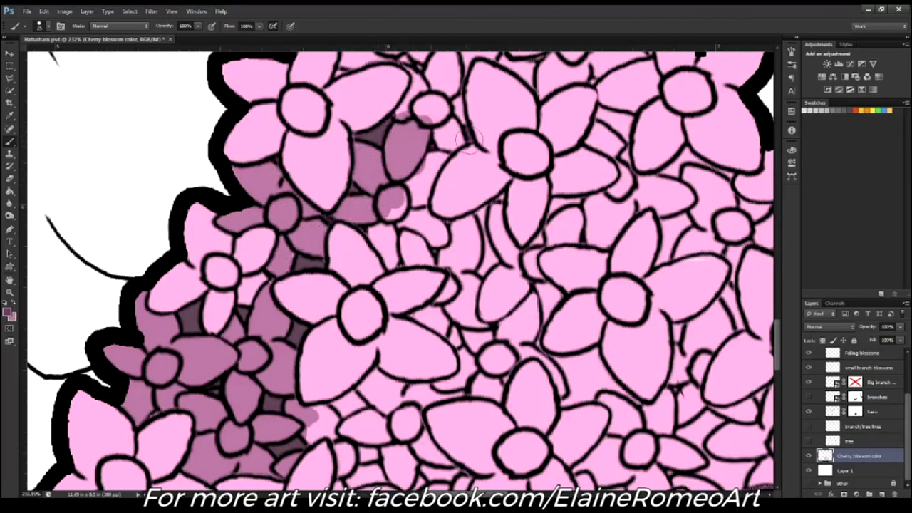
Step: Shade the upper gaps and small back flowers darker pink
{"action": "left_click_drag", "start_coordinate": [434, 121], "coordinate": [460, 142]}
{"action": "mouse_move", "coordinate": [455, 107]}
{"action": "left_mouse_down"}
{"action": "mouse_move", "coordinate": [410, 107]}
{"action": "mouse_move", "coordinate": [367, 182]}
{"action": "mouse_move", "coordinate": [404, 146]}
{"action": "left_mouse_up"}
{"action": "mouse_move", "coordinate": [307, 118]}
{"action": "left_mouse_down"}
{"action": "mouse_move", "coordinate": [356, 139]}
{"action": "mouse_move", "coordinate": [389, 117]}
{"action": "mouse_move", "coordinate": [367, 64]}
{"action": "mouse_move", "coordinate": [335, 107]}
{"action": "left_mouse_up"}
{"action": "mouse_move", "coordinate": [427, 107]}
{"action": "left_mouse_down"}
{"action": "mouse_move", "coordinate": [353, 181]}
{"action": "mouse_move", "coordinate": [392, 134]}
{"action": "left_mouse_up"}
{"action": "mouse_move", "coordinate": [338, 151]}
{"action": "left_mouse_down"}
{"action": "mouse_move", "coordinate": [324, 186]}
{"action": "mouse_move", "coordinate": [352, 213]}
{"action": "mouse_move", "coordinate": [381, 171]}
{"action": "mouse_move", "coordinate": [384, 210]}
{"action": "mouse_move", "coordinate": [418, 211]}
{"action": "left_mouse_up"}
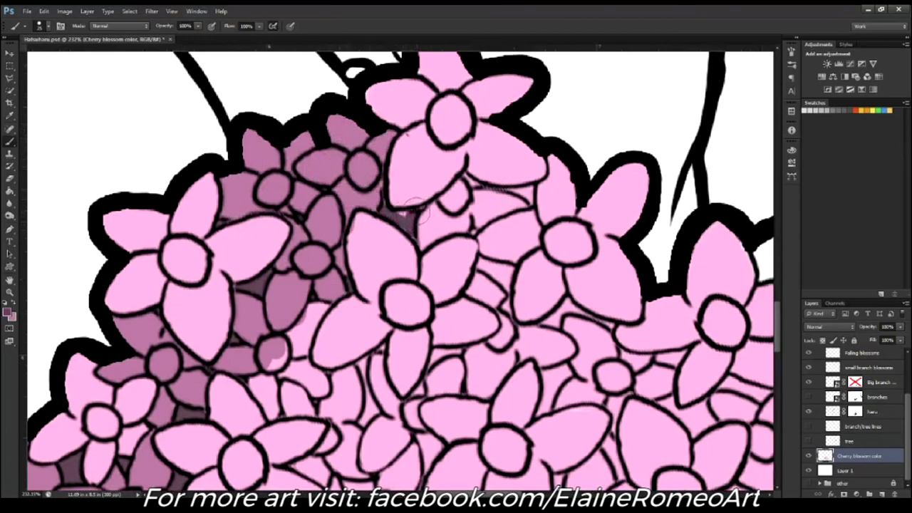
Step: Darken the light gaps beside and below the front flowers
{"action": "mouse_move", "coordinate": [527, 192]}
{"action": "left_mouse_down"}
{"action": "mouse_move", "coordinate": [467, 182]}
{"action": "mouse_move", "coordinate": [520, 207]}
{"action": "mouse_move", "coordinate": [445, 231]}
{"action": "mouse_move", "coordinate": [427, 199]}
{"action": "mouse_move", "coordinate": [491, 200]}
{"action": "left_mouse_up"}
{"action": "left_click_drag", "start_coordinate": [427, 235], "coordinate": [491, 171]}
{"action": "mouse_move", "coordinate": [402, 139]}
{"action": "left_mouse_down"}
{"action": "mouse_move", "coordinate": [357, 256]}
{"action": "mouse_move", "coordinate": [377, 246]}
{"action": "mouse_move", "coordinate": [378, 207]}
{"action": "mouse_move", "coordinate": [399, 136]}
{"action": "left_mouse_up"}
{"action": "mouse_move", "coordinate": [396, 178]}
{"action": "left_mouse_down"}
{"action": "mouse_move", "coordinate": [388, 222]}
{"action": "mouse_move", "coordinate": [399, 246]}
{"action": "left_mouse_up"}
{"action": "mouse_move", "coordinate": [403, 214]}
{"action": "left_mouse_down"}
{"action": "mouse_move", "coordinate": [449, 192]}
{"action": "mouse_move", "coordinate": [453, 260]}
{"action": "mouse_move", "coordinate": [469, 176]}
{"action": "left_mouse_up"}
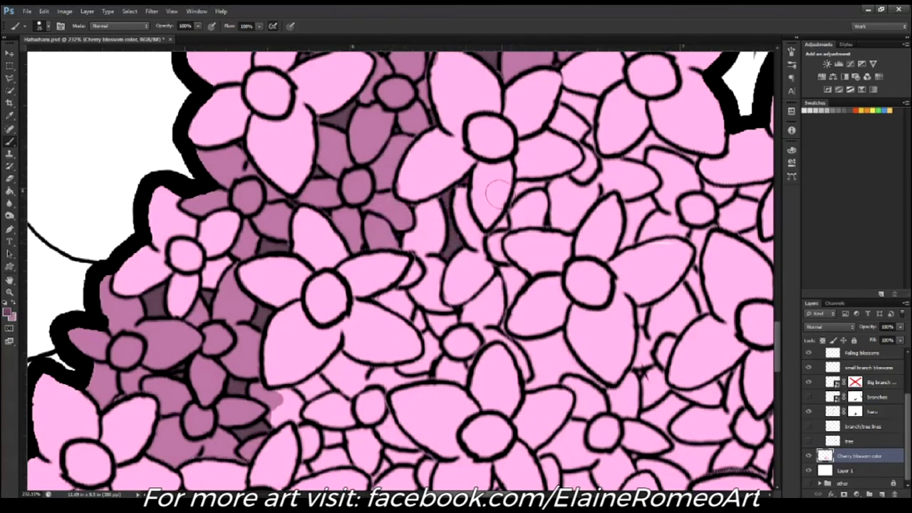
{"action": "mouse_move", "coordinate": [411, 210]}
{"action": "left_mouse_down"}
{"action": "mouse_move", "coordinate": [410, 249]}
{"action": "mouse_move", "coordinate": [431, 256]}
{"action": "mouse_move", "coordinate": [388, 303]}
{"action": "mouse_move", "coordinate": [431, 320]}
{"action": "left_mouse_up"}
{"action": "left_click_drag", "start_coordinate": [442, 263], "coordinate": [449, 313]}
{"action": "scroll", "coordinate": [427, 285], "scroll_direction": "down", "scroll_amount": 2}
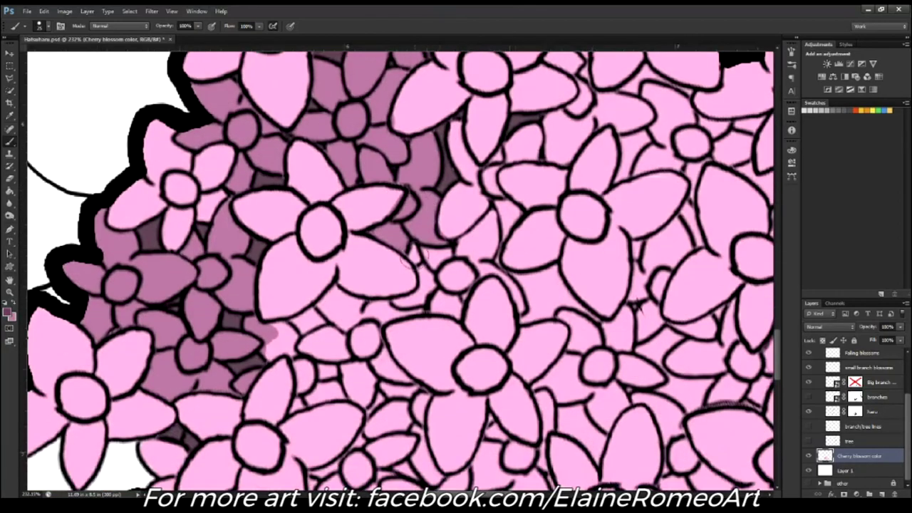
Step: Shade the middle gaps and lower-left edge of the cluster mauve
{"action": "mouse_move", "coordinate": [417, 263]}
{"action": "left_mouse_down"}
{"action": "mouse_move", "coordinate": [491, 214]}
{"action": "mouse_move", "coordinate": [415, 277]}
{"action": "mouse_move", "coordinate": [453, 317]}
{"action": "mouse_move", "coordinate": [471, 278]}
{"action": "mouse_move", "coordinate": [517, 295]}
{"action": "left_mouse_up"}
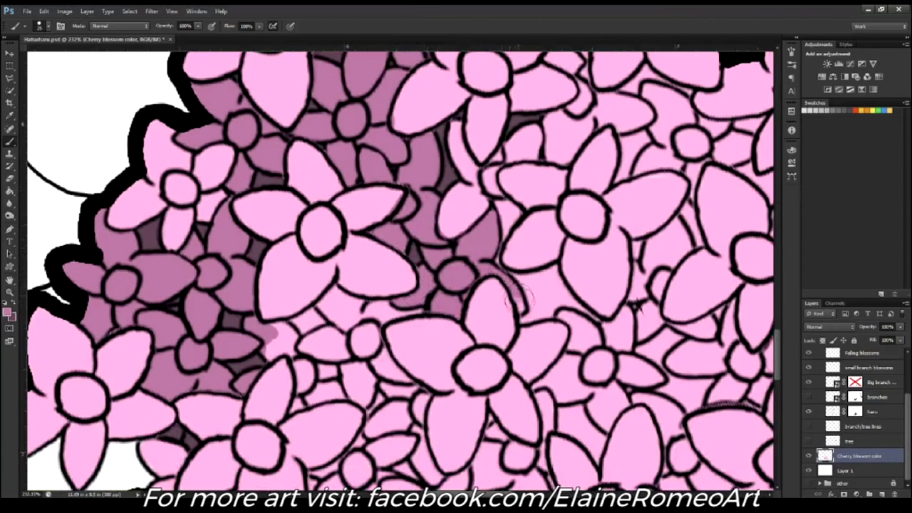
{"action": "left_click_drag", "start_coordinate": [351, 314], "coordinate": [376, 214]}
{"action": "left_click_drag", "start_coordinate": [306, 232], "coordinate": [353, 217]}
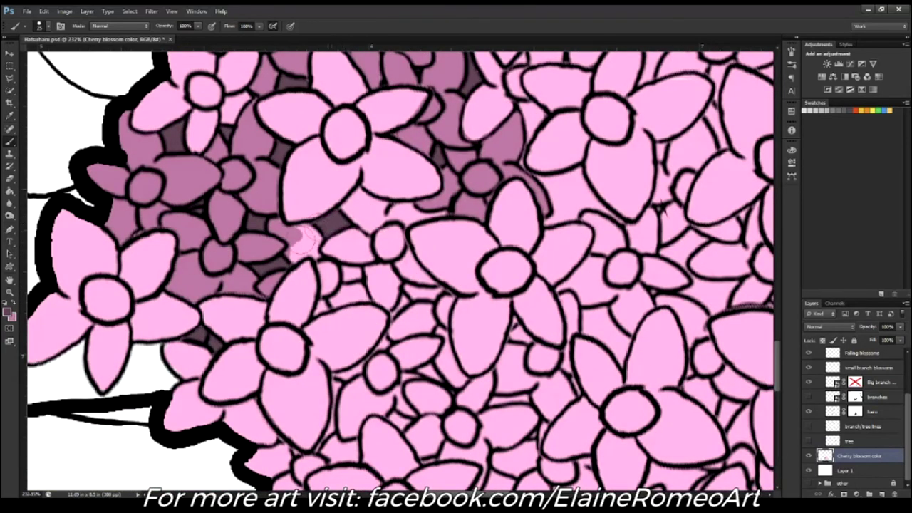
{"action": "mouse_move", "coordinate": [326, 265]}
{"action": "left_mouse_down"}
{"action": "mouse_move", "coordinate": [315, 305]}
{"action": "mouse_move", "coordinate": [342, 285]}
{"action": "mouse_move", "coordinate": [332, 252]}
{"action": "mouse_move", "coordinate": [372, 292]}
{"action": "mouse_move", "coordinate": [410, 260]}
{"action": "mouse_move", "coordinate": [387, 241]}
{"action": "mouse_move", "coordinate": [381, 214]}
{"action": "mouse_move", "coordinate": [401, 212]}
{"action": "left_mouse_up"}
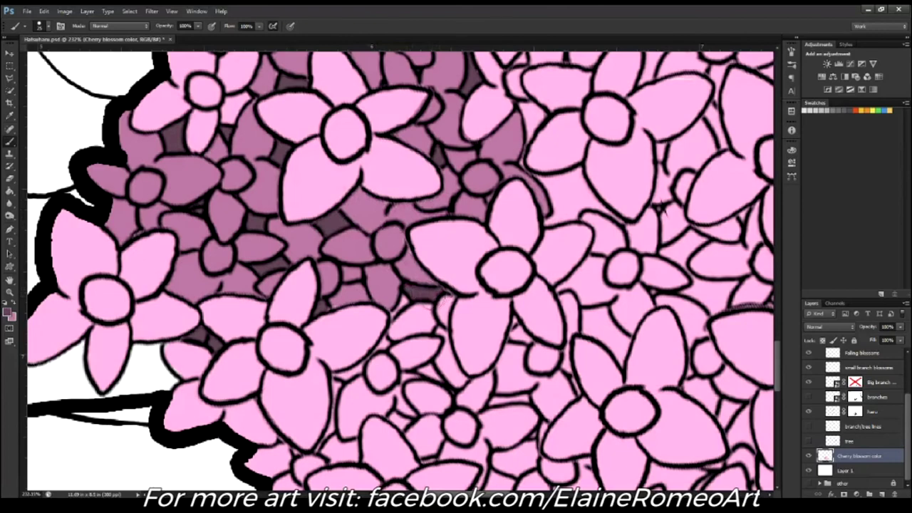
{"action": "scroll", "coordinate": [391, 292], "scroll_direction": "down", "scroll_amount": 3}
{"action": "mouse_move", "coordinate": [288, 359]}
{"action": "left_mouse_down"}
{"action": "mouse_move", "coordinate": [262, 371]}
{"action": "mouse_move", "coordinate": [284, 417]}
{"action": "mouse_move", "coordinate": [333, 427]}
{"action": "mouse_move", "coordinate": [313, 389]}
{"action": "mouse_move", "coordinate": [339, 353]}
{"action": "left_mouse_up"}
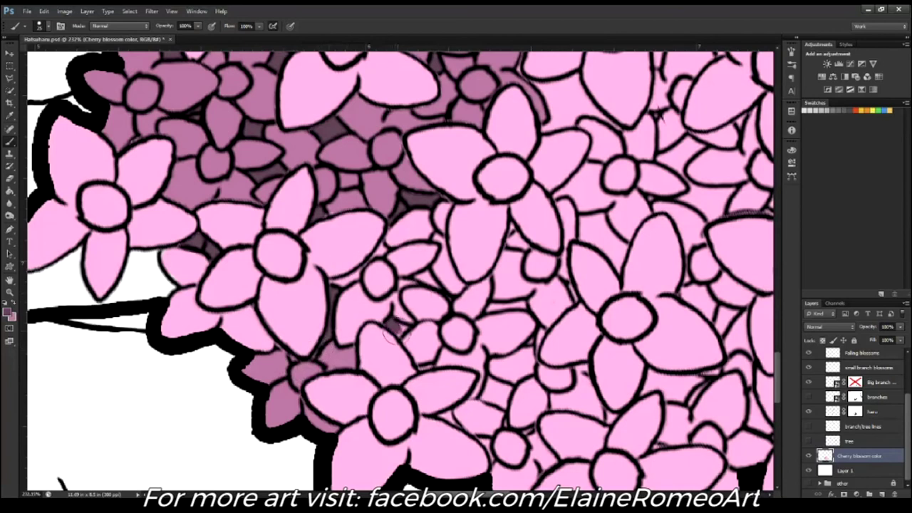
{"action": "mouse_move", "coordinate": [348, 280]}
{"action": "left_mouse_down"}
{"action": "mouse_move", "coordinate": [414, 224]}
{"action": "mouse_move", "coordinate": [420, 254]}
{"action": "mouse_move", "coordinate": [347, 311]}
{"action": "mouse_move", "coordinate": [356, 335]}
{"action": "mouse_move", "coordinate": [343, 268]}
{"action": "left_mouse_up"}
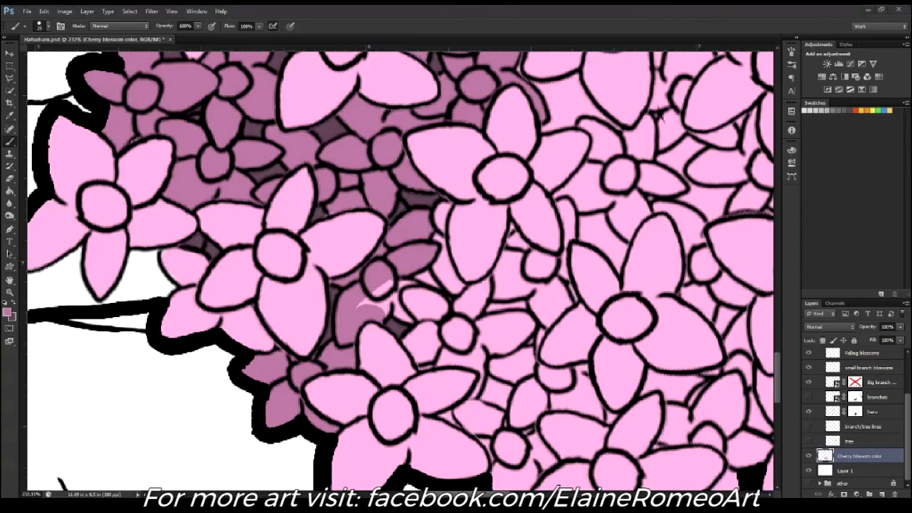
Step: Darken back petals across the cluster's centre and right side
{"action": "mouse_move", "coordinate": [373, 280]}
{"action": "left_mouse_down"}
{"action": "mouse_move", "coordinate": [396, 303]}
{"action": "mouse_move", "coordinate": [419, 299]}
{"action": "mouse_move", "coordinate": [428, 324]}
{"action": "mouse_move", "coordinate": [421, 374]}
{"action": "mouse_move", "coordinate": [471, 286]}
{"action": "mouse_move", "coordinate": [461, 333]}
{"action": "left_mouse_up"}
{"action": "left_click_drag", "start_coordinate": [445, 235], "coordinate": [449, 282]}
{"action": "mouse_move", "coordinate": [510, 238]}
{"action": "left_mouse_down"}
{"action": "mouse_move", "coordinate": [520, 250]}
{"action": "mouse_move", "coordinate": [510, 292]}
{"action": "mouse_move", "coordinate": [542, 264]}
{"action": "mouse_move", "coordinate": [552, 271]}
{"action": "left_mouse_up"}
{"action": "mouse_move", "coordinate": [492, 314]}
{"action": "left_mouse_down"}
{"action": "mouse_move", "coordinate": [527, 317]}
{"action": "mouse_move", "coordinate": [424, 281]}
{"action": "mouse_move", "coordinate": [469, 261]}
{"action": "left_mouse_up"}
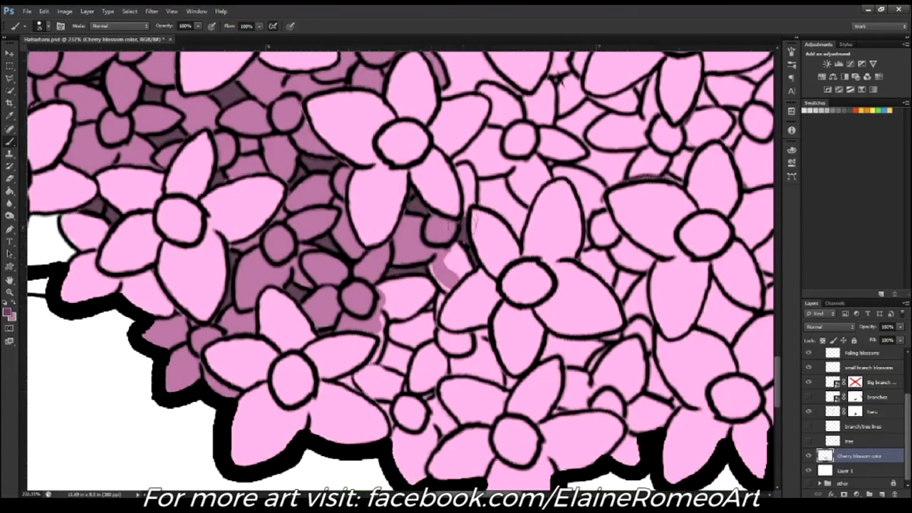
{"action": "left_click_drag", "start_coordinate": [468, 218], "coordinate": [463, 175]}
{"action": "left_click_drag", "start_coordinate": [386, 284], "coordinate": [365, 374]}
{"action": "mouse_move", "coordinate": [356, 385]}
{"action": "left_mouse_down"}
{"action": "mouse_move", "coordinate": [406, 356]}
{"action": "mouse_move", "coordinate": [399, 370]}
{"action": "mouse_move", "coordinate": [412, 286]}
{"action": "mouse_move", "coordinate": [397, 295]}
{"action": "mouse_move", "coordinate": [401, 326]}
{"action": "mouse_move", "coordinate": [420, 324]}
{"action": "left_mouse_up"}
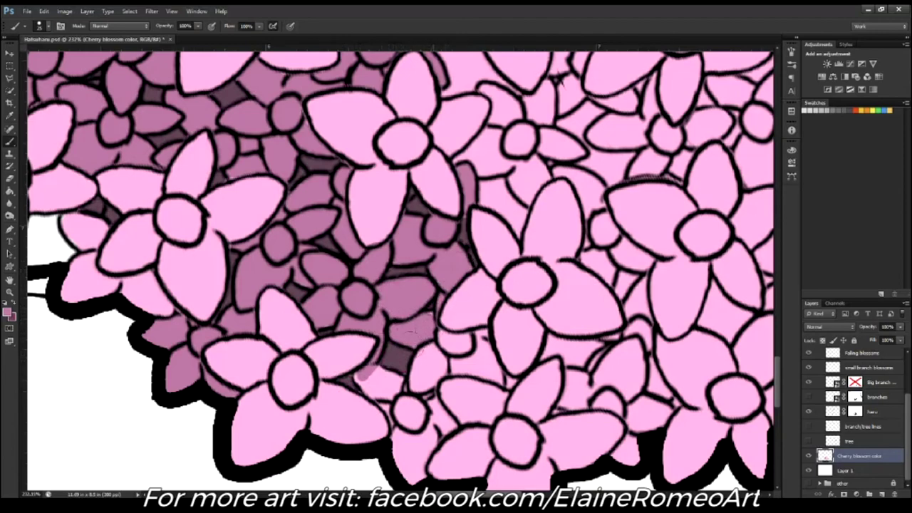
Step: Add darker mauve shading between petals in the lower flower area
{"action": "left_click_drag", "start_coordinate": [367, 381], "coordinate": [397, 415]}
{"action": "left_click_drag", "start_coordinate": [378, 385], "coordinate": [335, 324]}
{"action": "mouse_move", "coordinate": [356, 420]}
{"action": "left_mouse_down"}
{"action": "mouse_move", "coordinate": [406, 349]}
{"action": "mouse_move", "coordinate": [371, 378]}
{"action": "left_mouse_up"}
{"action": "mouse_move", "coordinate": [388, 285]}
{"action": "left_mouse_down"}
{"action": "mouse_move", "coordinate": [373, 302]}
{"action": "mouse_move", "coordinate": [447, 298]}
{"action": "mouse_move", "coordinate": [403, 270]}
{"action": "mouse_move", "coordinate": [284, 272]}
{"action": "left_mouse_up"}
{"action": "mouse_move", "coordinate": [363, 264]}
{"action": "left_mouse_down"}
{"action": "mouse_move", "coordinate": [399, 252]}
{"action": "mouse_move", "coordinate": [386, 272]}
{"action": "left_mouse_up"}
{"action": "mouse_move", "coordinate": [379, 302]}
{"action": "left_mouse_down"}
{"action": "mouse_move", "coordinate": [363, 335]}
{"action": "mouse_move", "coordinate": [449, 264]}
{"action": "left_mouse_up"}
{"action": "mouse_move", "coordinate": [488, 324]}
{"action": "left_mouse_down"}
{"action": "mouse_move", "coordinate": [470, 280]}
{"action": "mouse_move", "coordinate": [417, 328]}
{"action": "left_mouse_up"}
Step: Shade the right-edge petals mauve, showing the tree layer but hiding the branches sketch
{"action": "mouse_move", "coordinate": [431, 292]}
{"action": "left_mouse_down"}
{"action": "mouse_move", "coordinate": [449, 338]}
{"action": "mouse_move", "coordinate": [477, 342]}
{"action": "mouse_move", "coordinate": [440, 372]}
{"action": "left_mouse_up"}
{"action": "mouse_move", "coordinate": [422, 245]}
{"action": "left_mouse_down"}
{"action": "mouse_move", "coordinate": [436, 258]}
{"action": "mouse_move", "coordinate": [456, 239]}
{"action": "mouse_move", "coordinate": [453, 203]}
{"action": "mouse_move", "coordinate": [428, 192]}
{"action": "left_mouse_up"}
{"action": "mouse_move", "coordinate": [529, 202]}
{"action": "left_mouse_down"}
{"action": "mouse_move", "coordinate": [453, 273]}
{"action": "mouse_move", "coordinate": [456, 320]}
{"action": "mouse_move", "coordinate": [473, 338]}
{"action": "left_mouse_up"}
{"action": "mouse_move", "coordinate": [491, 306]}
{"action": "left_mouse_down"}
{"action": "mouse_move", "coordinate": [456, 274]}
{"action": "mouse_move", "coordinate": [463, 307]}
{"action": "left_mouse_up"}
{"action": "mouse_move", "coordinate": [509, 260]}
{"action": "left_mouse_down"}
{"action": "mouse_move", "coordinate": [499, 278]}
{"action": "mouse_move", "coordinate": [528, 235]}
{"action": "mouse_move", "coordinate": [552, 224]}
{"action": "mouse_move", "coordinate": [547, 239]}
{"action": "left_mouse_up"}
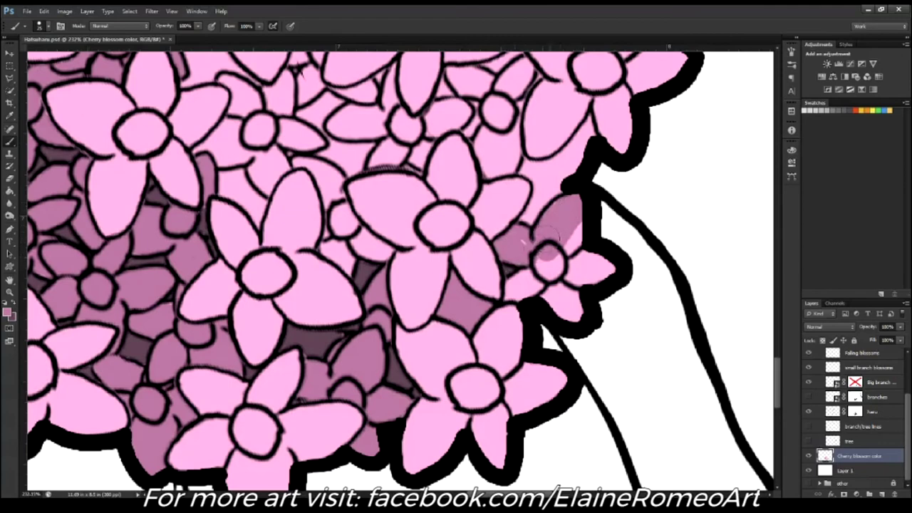
{"action": "left_click_drag", "start_coordinate": [807, 426], "coordinate": [807, 440]}
{"action": "left_click", "coordinate": [808, 396]}
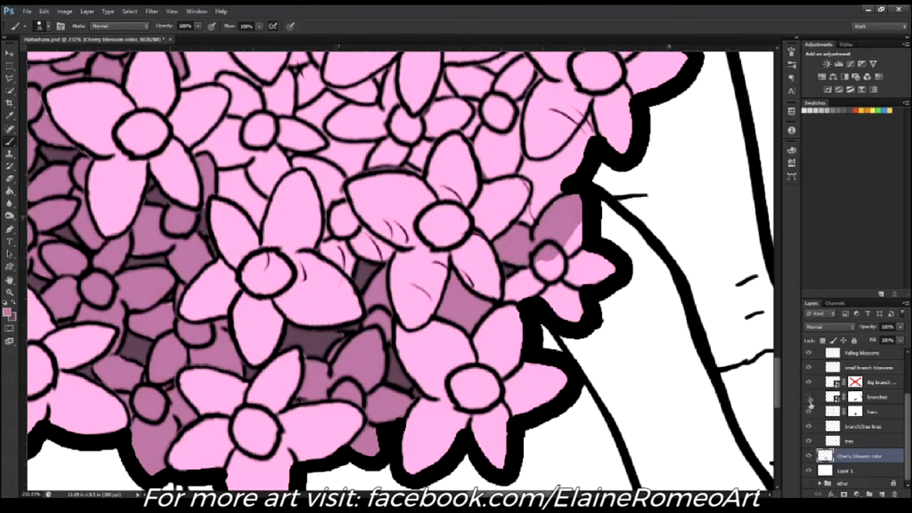
{"action": "mouse_move", "coordinate": [520, 272]}
{"action": "left_mouse_down"}
{"action": "mouse_move", "coordinate": [484, 313]}
{"action": "mouse_move", "coordinate": [527, 335]}
{"action": "mouse_move", "coordinate": [563, 285]}
{"action": "mouse_move", "coordinate": [535, 256]}
{"action": "left_mouse_up"}
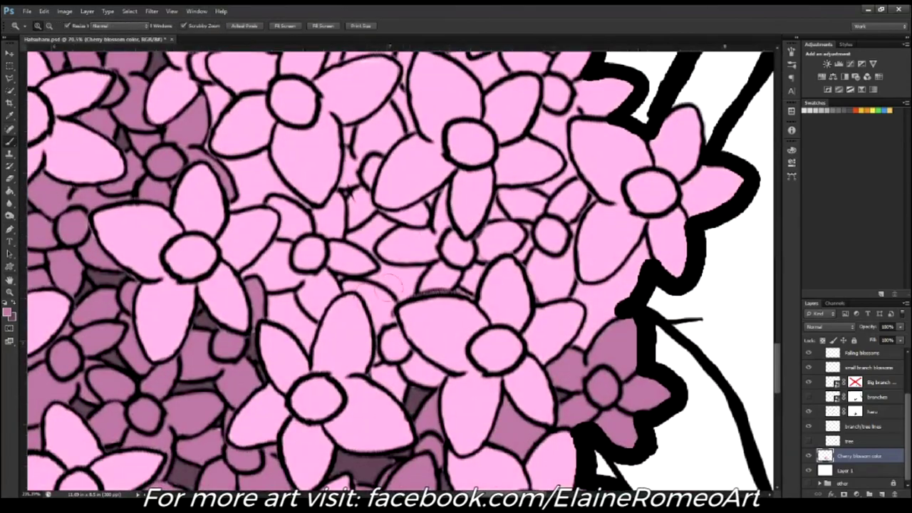
Step: Back on the Brush, shade the lower-middle petal gaps dark mauve
{"action": "key", "text": "b"}
{"action": "mouse_move", "coordinate": [346, 281]}
{"action": "left_mouse_down"}
{"action": "mouse_move", "coordinate": [428, 378]}
{"action": "mouse_move", "coordinate": [396, 384]}
{"action": "mouse_move", "coordinate": [388, 342]}
{"action": "left_mouse_up"}
{"action": "mouse_move", "coordinate": [314, 313]}
{"action": "left_mouse_down"}
{"action": "mouse_move", "coordinate": [335, 352]}
{"action": "mouse_move", "coordinate": [345, 332]}
{"action": "mouse_move", "coordinate": [335, 329]}
{"action": "left_mouse_up"}
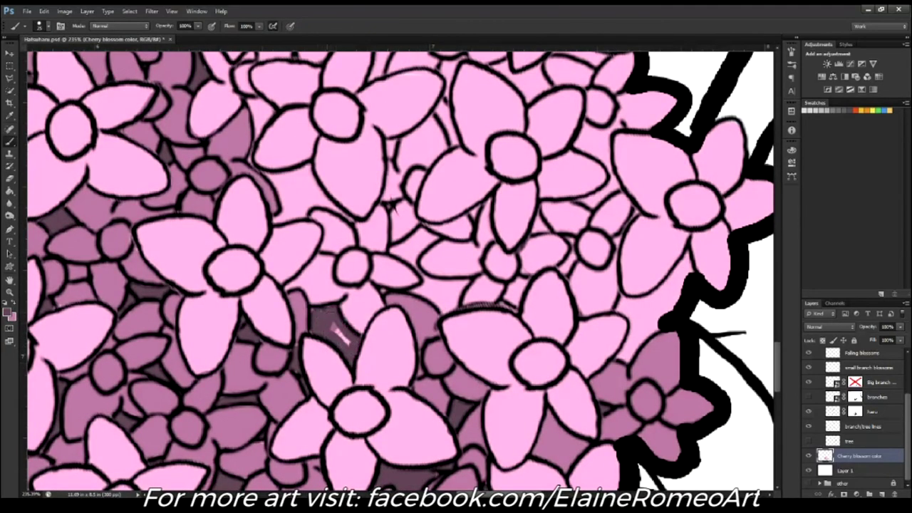
{"action": "left_click_drag", "start_coordinate": [432, 294], "coordinate": [459, 309]}
{"action": "mouse_move", "coordinate": [427, 271]}
{"action": "left_mouse_down"}
{"action": "mouse_move", "coordinate": [438, 281]}
{"action": "mouse_move", "coordinate": [435, 253]}
{"action": "mouse_move", "coordinate": [455, 269]}
{"action": "left_mouse_up"}
{"action": "mouse_move", "coordinate": [332, 302]}
{"action": "left_mouse_down"}
{"action": "mouse_move", "coordinate": [396, 334]}
{"action": "mouse_move", "coordinate": [406, 293]}
{"action": "mouse_move", "coordinate": [419, 292]}
{"action": "mouse_move", "coordinate": [398, 260]}
{"action": "mouse_move", "coordinate": [379, 251]}
{"action": "mouse_move", "coordinate": [335, 299]}
{"action": "mouse_move", "coordinate": [374, 278]}
{"action": "left_mouse_up"}
Step: Shade the petals and gaps toward the cluster's upper right
{"action": "scroll", "coordinate": [377, 235], "scroll_direction": "right", "scroll_amount": 3}
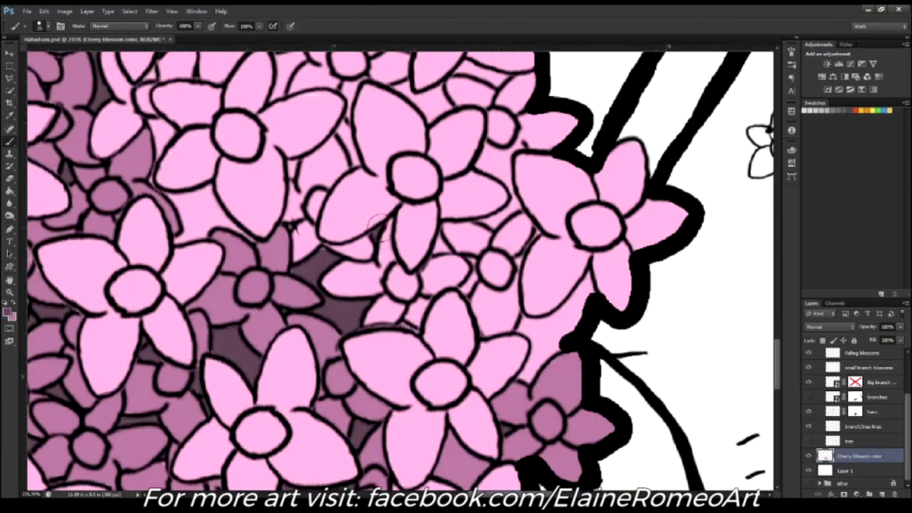
{"action": "mouse_move", "coordinate": [399, 224]}
{"action": "left_mouse_down"}
{"action": "mouse_move", "coordinate": [381, 282]}
{"action": "mouse_move", "coordinate": [342, 270]}
{"action": "mouse_move", "coordinate": [377, 327]}
{"action": "mouse_move", "coordinate": [414, 332]}
{"action": "mouse_move", "coordinate": [416, 285]}
{"action": "mouse_move", "coordinate": [431, 264]}
{"action": "mouse_move", "coordinate": [460, 292]}
{"action": "mouse_move", "coordinate": [502, 270]}
{"action": "mouse_move", "coordinate": [471, 235]}
{"action": "mouse_move", "coordinate": [491, 313]}
{"action": "left_mouse_up"}
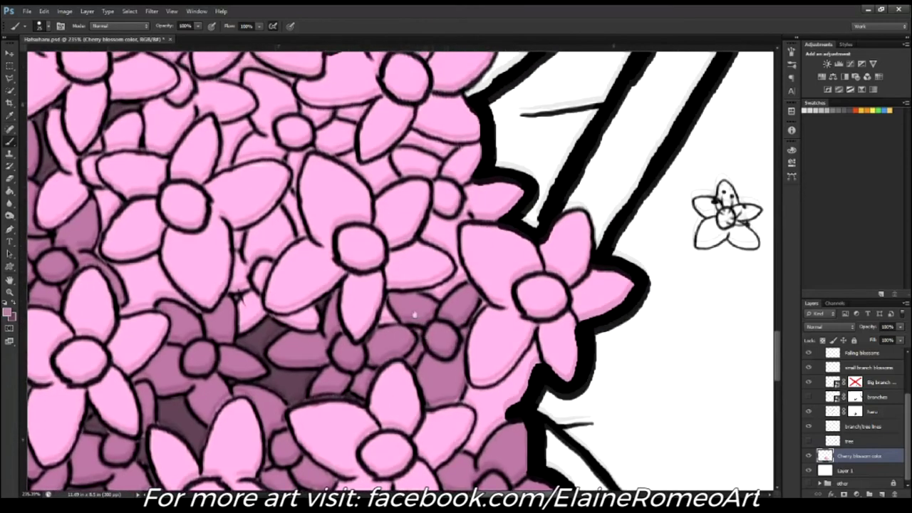
{"action": "scroll", "coordinate": [427, 299], "scroll_direction": "up", "scroll_amount": 2}
{"action": "scroll", "coordinate": [427, 299], "scroll_direction": "right", "scroll_amount": 1}
{"action": "mouse_move", "coordinate": [433, 302]}
{"action": "left_mouse_down"}
{"action": "mouse_move", "coordinate": [453, 289]}
{"action": "mouse_move", "coordinate": [445, 242]}
{"action": "mouse_move", "coordinate": [485, 199]}
{"action": "mouse_move", "coordinate": [413, 171]}
{"action": "mouse_move", "coordinate": [449, 213]}
{"action": "left_mouse_up"}
{"action": "mouse_move", "coordinate": [420, 161]}
{"action": "left_mouse_down"}
{"action": "mouse_move", "coordinate": [416, 146]}
{"action": "mouse_move", "coordinate": [463, 160]}
{"action": "mouse_move", "coordinate": [507, 231]}
{"action": "mouse_move", "coordinate": [495, 181]}
{"action": "left_mouse_up"}
{"action": "scroll", "coordinate": [363, 203], "scroll_direction": "left", "scroll_amount": 3}
Step: Brush dark mauve into the left-side gaps and around the small flower
{"action": "mouse_move", "coordinate": [357, 273]}
{"action": "left_mouse_down"}
{"action": "mouse_move", "coordinate": [420, 253]}
{"action": "mouse_move", "coordinate": [376, 264]}
{"action": "mouse_move", "coordinate": [387, 271]}
{"action": "mouse_move", "coordinate": [354, 324]}
{"action": "mouse_move", "coordinate": [378, 314]}
{"action": "mouse_move", "coordinate": [388, 345]}
{"action": "mouse_move", "coordinate": [392, 339]}
{"action": "left_mouse_up"}
{"action": "mouse_move", "coordinate": [242, 302]}
{"action": "left_mouse_down"}
{"action": "mouse_move", "coordinate": [257, 313]}
{"action": "mouse_move", "coordinate": [265, 299]}
{"action": "mouse_move", "coordinate": [250, 331]}
{"action": "mouse_move", "coordinate": [265, 332]}
{"action": "mouse_move", "coordinate": [285, 302]}
{"action": "mouse_move", "coordinate": [317, 340]}
{"action": "left_mouse_up"}
{"action": "left_click_drag", "start_coordinate": [220, 273], "coordinate": [257, 322]}
{"action": "mouse_move", "coordinate": [212, 201]}
{"action": "left_mouse_down"}
{"action": "mouse_move", "coordinate": [228, 307]}
{"action": "mouse_move", "coordinate": [249, 242]}
{"action": "mouse_move", "coordinate": [278, 211]}
{"action": "mouse_move", "coordinate": [257, 295]}
{"action": "mouse_move", "coordinate": [271, 249]}
{"action": "mouse_move", "coordinate": [316, 283]}
{"action": "left_mouse_up"}
{"action": "mouse_move", "coordinate": [334, 149]}
{"action": "left_mouse_down"}
{"action": "mouse_move", "coordinate": [327, 182]}
{"action": "mouse_move", "coordinate": [367, 193]}
{"action": "mouse_move", "coordinate": [352, 146]}
{"action": "mouse_move", "coordinate": [379, 181]}
{"action": "mouse_move", "coordinate": [338, 271]}
{"action": "mouse_move", "coordinate": [392, 228]}
{"action": "mouse_move", "coordinate": [435, 235]}
{"action": "mouse_move", "coordinate": [430, 210]}
{"action": "mouse_move", "coordinate": [385, 205]}
{"action": "left_mouse_up"}
{"action": "mouse_move", "coordinate": [324, 250]}
{"action": "left_mouse_down"}
{"action": "mouse_move", "coordinate": [321, 303]}
{"action": "mouse_move", "coordinate": [347, 257]}
{"action": "left_mouse_up"}
{"action": "mouse_move", "coordinate": [361, 223]}
{"action": "left_mouse_down"}
{"action": "mouse_move", "coordinate": [356, 282]}
{"action": "mouse_move", "coordinate": [399, 285]}
{"action": "mouse_move", "coordinate": [445, 260]}
{"action": "mouse_move", "coordinate": [394, 258]}
{"action": "mouse_move", "coordinate": [366, 212]}
{"action": "left_mouse_up"}
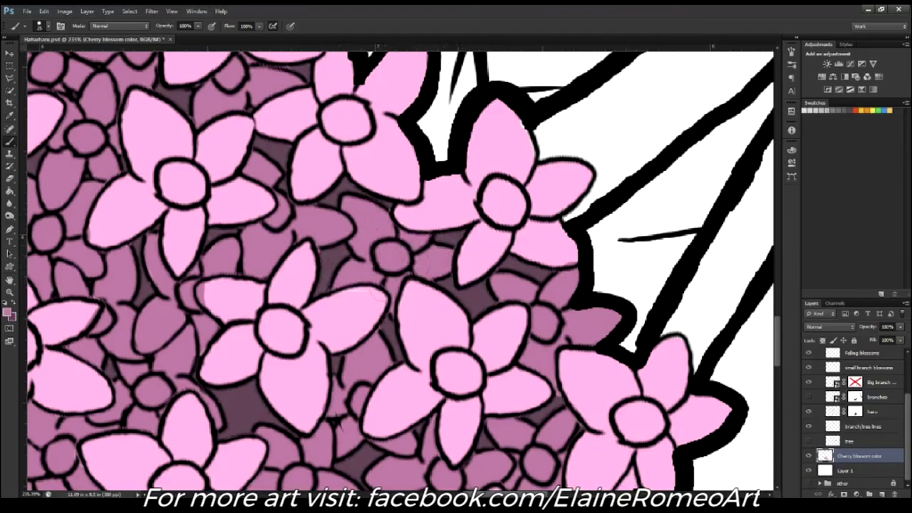
Step: Pan and zoom out to view the whole shaded blossom cluster
{"action": "left_click_drag", "start_coordinate": [233, 300], "coordinate": [322, 233]}
{"action": "scroll", "coordinate": [303, 241], "scroll_direction": "down", "scroll_amount": 2}
{"action": "scroll", "coordinate": [303, 240], "scroll_direction": "down", "scroll_amount": 3}
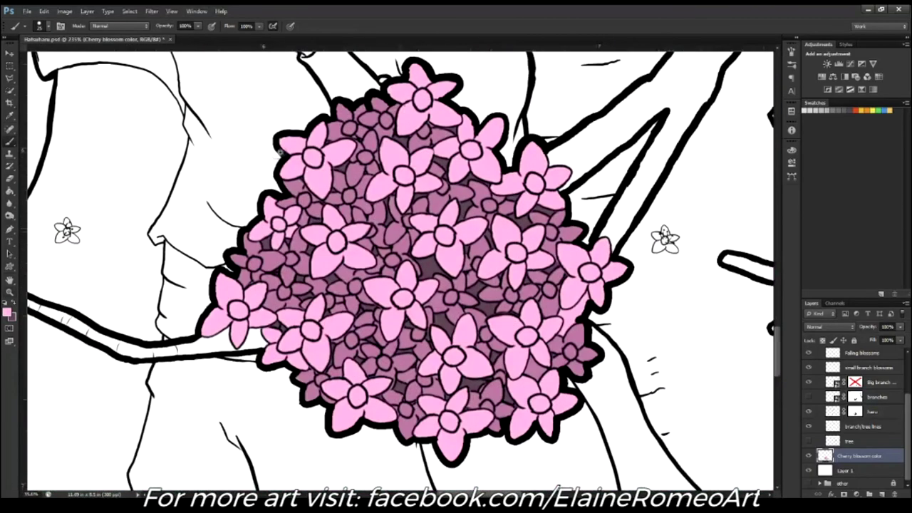
{"action": "scroll", "coordinate": [303, 240], "scroll_direction": "down", "scroll_amount": 3}
{"action": "scroll", "coordinate": [303, 241], "scroll_direction": "down", "scroll_amount": 2}
{"action": "scroll", "coordinate": [302, 241], "scroll_direction": "up", "scroll_amount": 3}
{"action": "scroll", "coordinate": [303, 241], "scroll_direction": "down", "scroll_amount": 1}
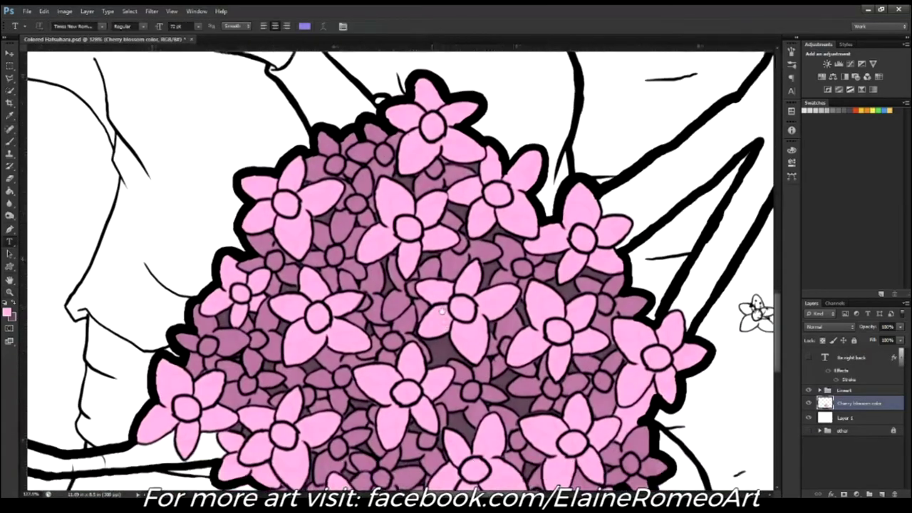
Step: Discard the empty text layer, sample magenta, and dot the top, left, middle and right flower centres
{"action": "key", "text": "Escape"}
{"action": "key", "text": "i"}
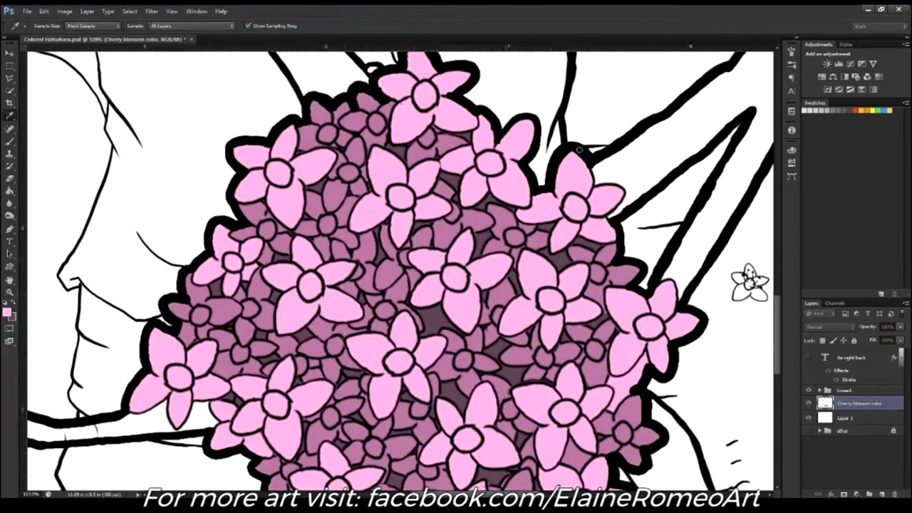
{"action": "key", "text": "b"}
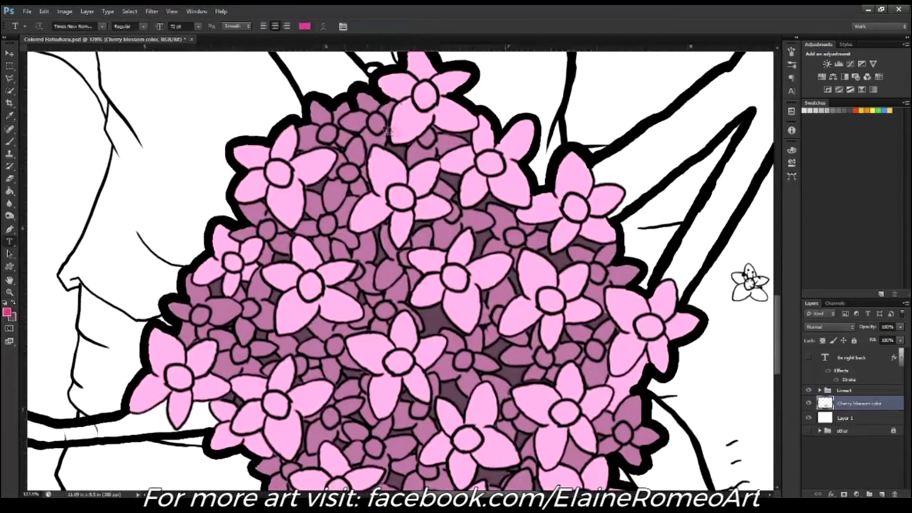
{"action": "scroll", "coordinate": [427, 107], "scroll_direction": "up", "scroll_amount": 3}
{"action": "left_click_drag", "start_coordinate": [455, 137], "coordinate": [464, 148]}
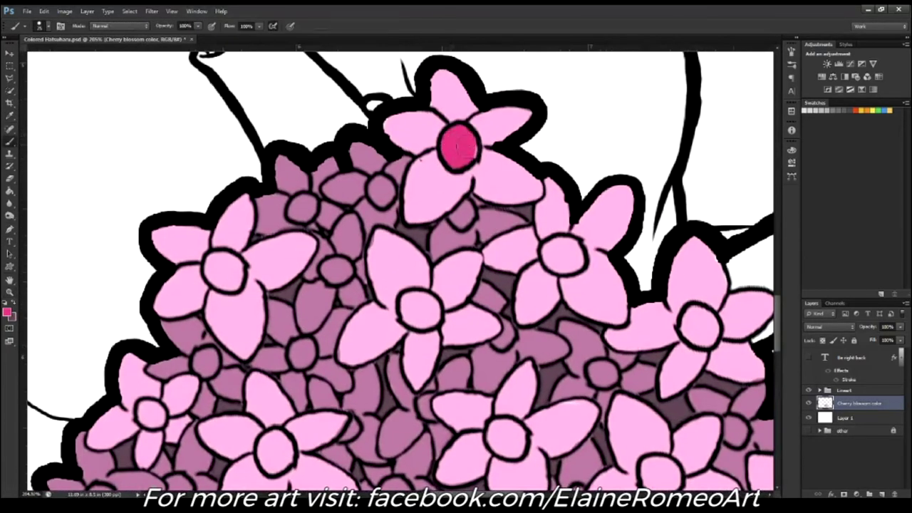
{"action": "mouse_move", "coordinate": [215, 261]}
{"action": "left_mouse_down"}
{"action": "mouse_move", "coordinate": [215, 274]}
{"action": "mouse_move", "coordinate": [226, 269]}
{"action": "left_mouse_up"}
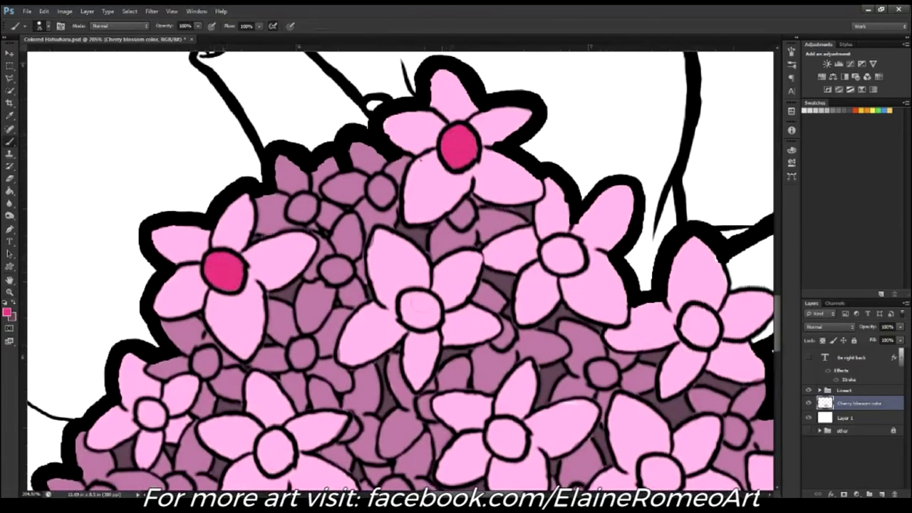
{"action": "left_click_drag", "start_coordinate": [415, 303], "coordinate": [422, 308]}
{"action": "left_click_drag", "start_coordinate": [559, 248], "coordinate": [565, 255]}
Step: Paint magenta centres on more flowers across the cluster, including the left-side blossoms
{"action": "left_click_drag", "start_coordinate": [616, 285], "coordinate": [573, 151]}
{"action": "left_click_drag", "start_coordinate": [651, 185], "coordinate": [657, 191]}
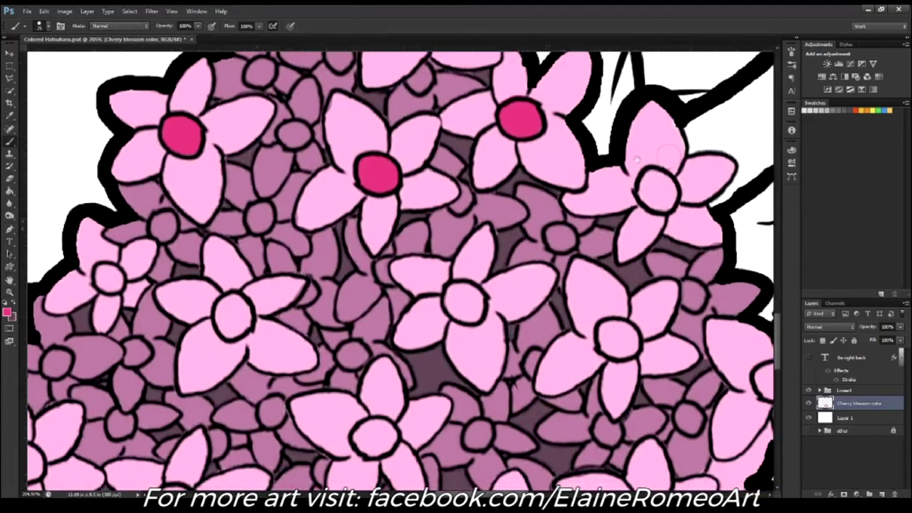
{"action": "left_click_drag", "start_coordinate": [458, 290], "coordinate": [467, 299]}
{"action": "left_click_drag", "start_coordinate": [228, 302], "coordinate": [236, 307]}
{"action": "left_click_drag", "start_coordinate": [104, 271], "coordinate": [108, 276]}
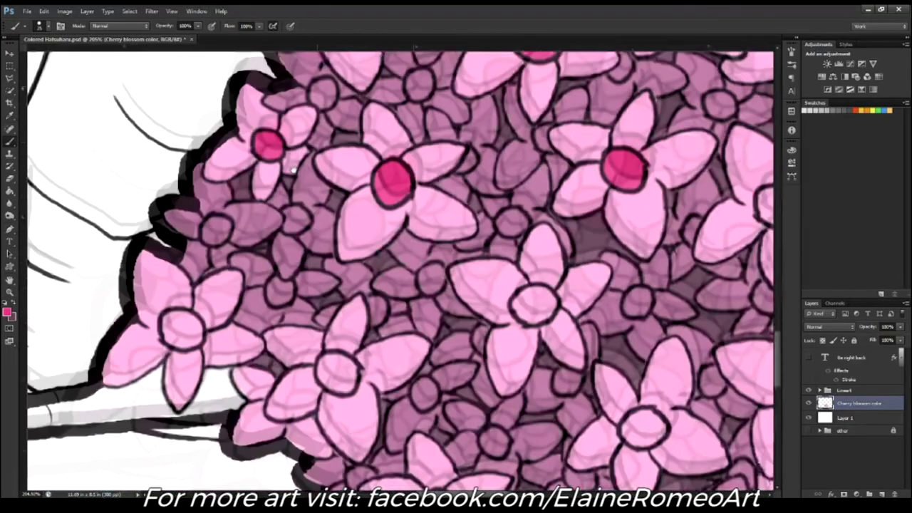
{"action": "left_click_drag", "start_coordinate": [177, 311], "coordinate": [194, 316]}
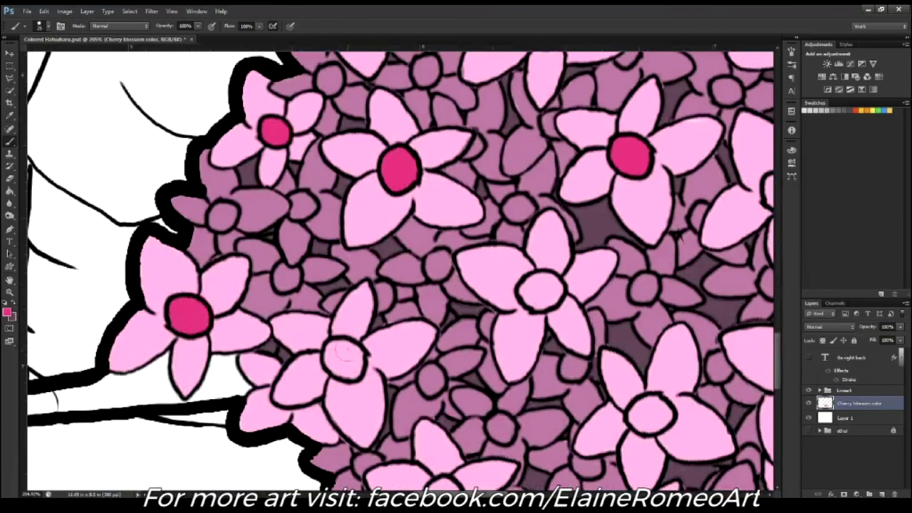
{"action": "left_click_drag", "start_coordinate": [335, 355], "coordinate": [344, 362]}
Step: Colour the remaining front flower centres magenta
{"action": "left_click_drag", "start_coordinate": [541, 284], "coordinate": [412, 168]}
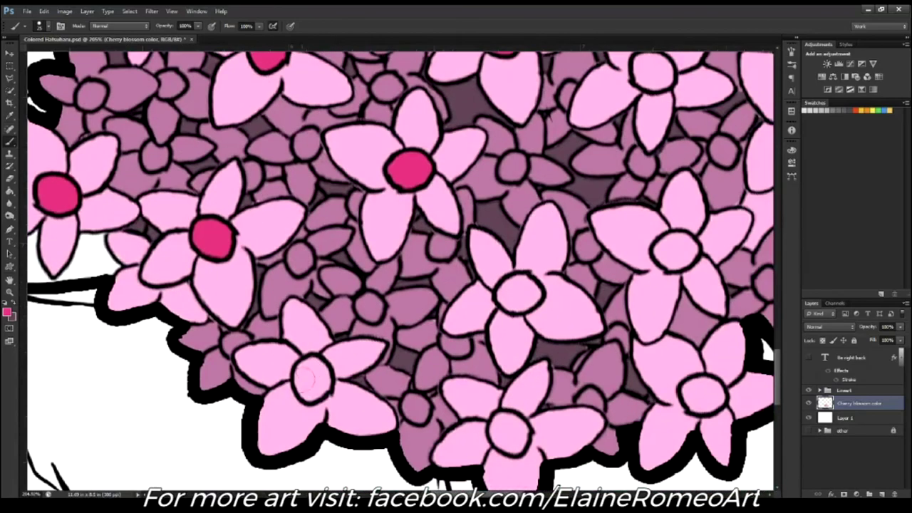
{"action": "left_click_drag", "start_coordinate": [306, 372], "coordinate": [314, 379]}
{"action": "mouse_move", "coordinate": [531, 282]}
{"action": "left_mouse_down"}
{"action": "mouse_move", "coordinate": [513, 288]}
{"action": "mouse_move", "coordinate": [520, 296]}
{"action": "left_mouse_up"}
{"action": "left_click_drag", "start_coordinate": [498, 423], "coordinate": [508, 431]}
{"action": "left_click_drag", "start_coordinate": [517, 371], "coordinate": [541, 376]}
{"action": "left_click_drag", "start_coordinate": [390, 302], "coordinate": [399, 306]}
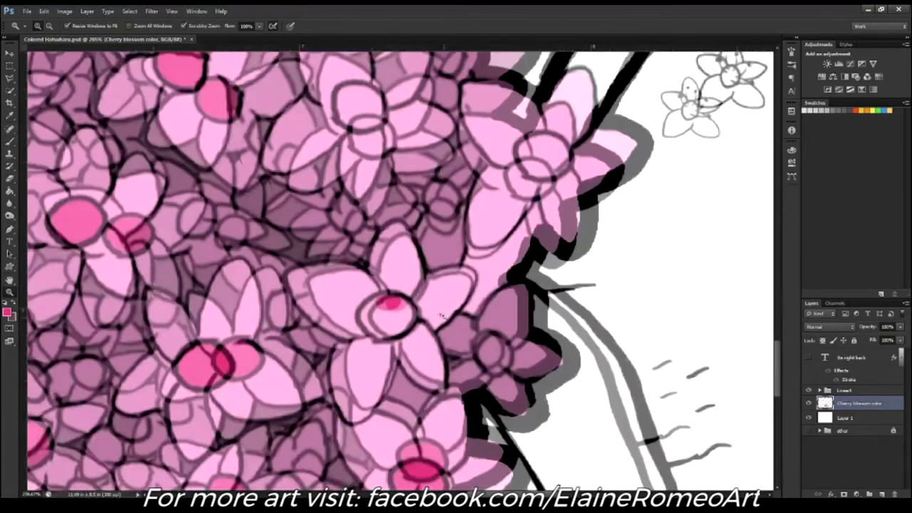
Step: Erase a stray magenta mark and add magenta to a few more flower centres
{"action": "key", "text": "e"}
{"action": "mouse_move", "coordinate": [462, 276]}
{"action": "left_mouse_down"}
{"action": "mouse_move", "coordinate": [472, 284]}
{"action": "mouse_move", "coordinate": [462, 299]}
{"action": "mouse_move", "coordinate": [503, 249]}
{"action": "mouse_move", "coordinate": [480, 283]}
{"action": "left_mouse_up"}
{"action": "key", "text": "b"}
{"action": "left_click_drag", "start_coordinate": [393, 306], "coordinate": [417, 324]}
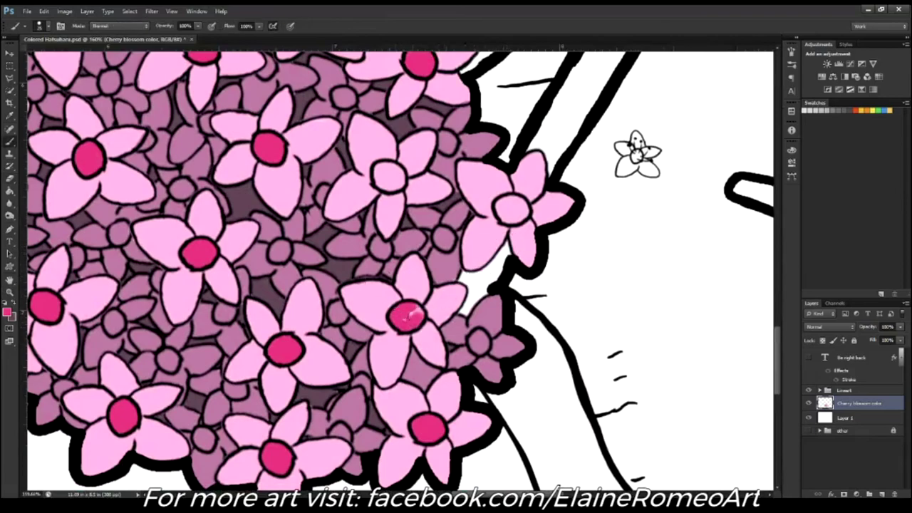
{"action": "mouse_move", "coordinate": [499, 204]}
{"action": "left_mouse_down"}
{"action": "mouse_move", "coordinate": [602, 249]}
{"action": "mouse_move", "coordinate": [499, 221]}
{"action": "mouse_move", "coordinate": [589, 172]}
{"action": "left_mouse_up"}
Step: Sample a darker magenta and dot three small background flower centres with it
{"action": "key", "text": "i"}
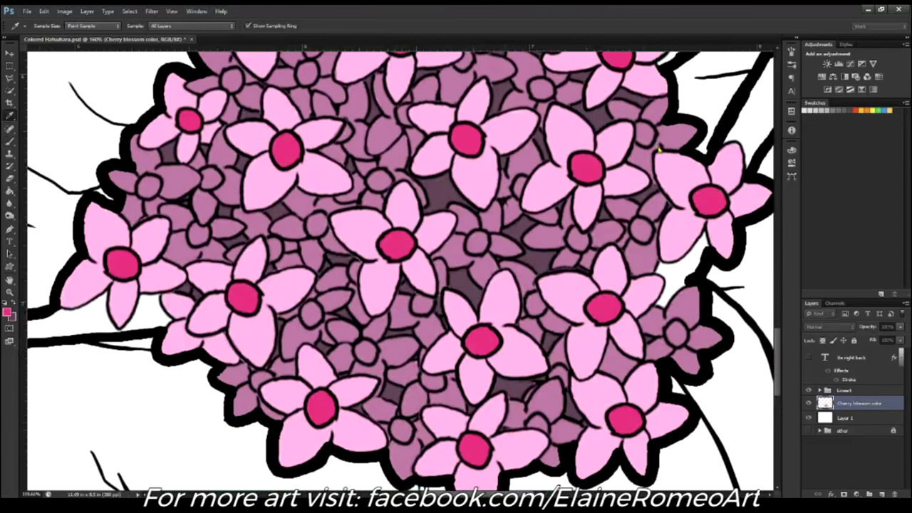
{"action": "key", "text": "b"}
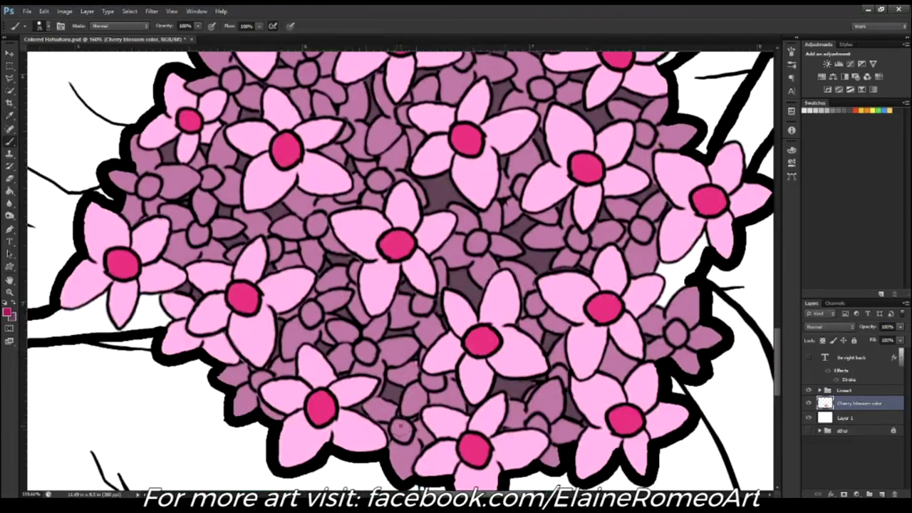
{"action": "left_click_drag", "start_coordinate": [398, 426], "coordinate": [404, 433]}
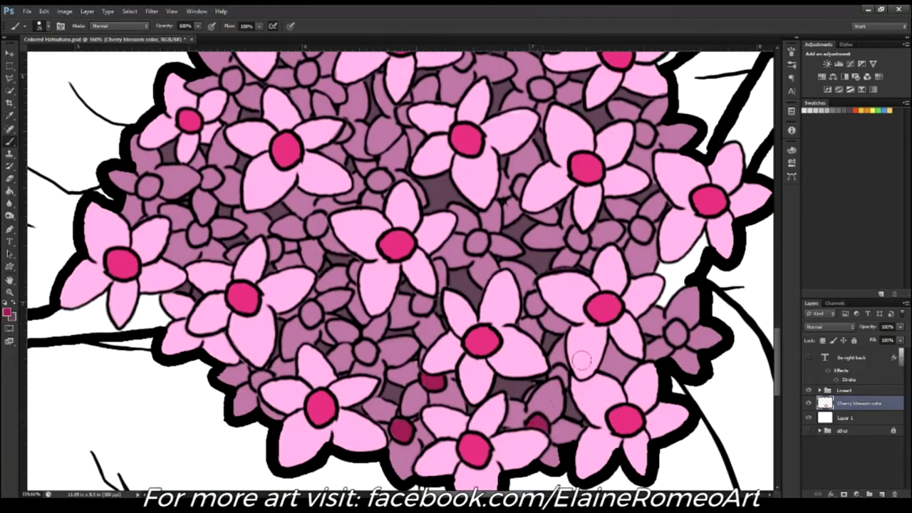
{"action": "left_click", "coordinate": [675, 331]}
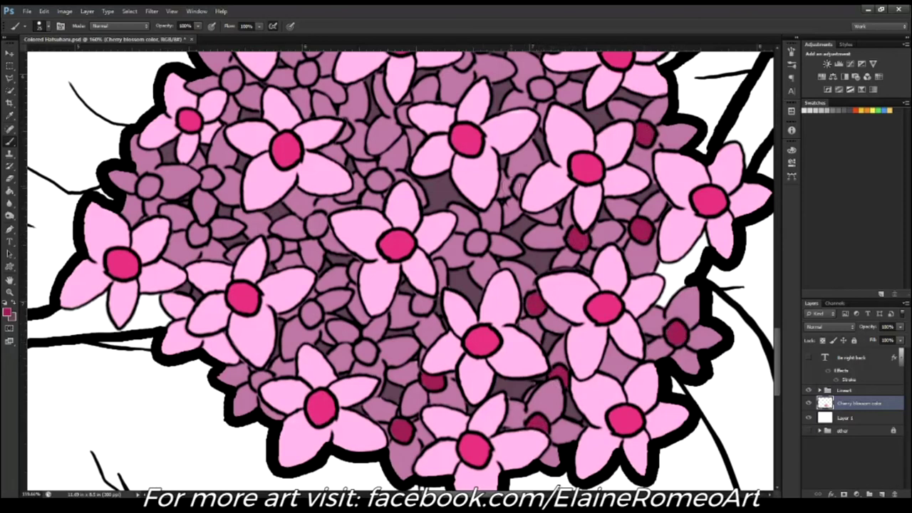
{"action": "left_click", "coordinate": [423, 304]}
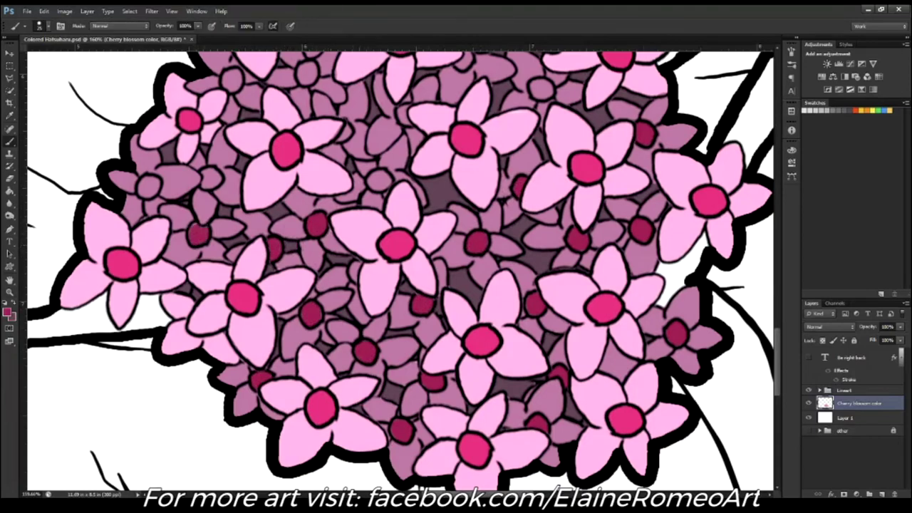
Step: Darken the centres of five small flowers near the top of the cluster
{"action": "left_click_drag", "start_coordinate": [376, 178], "coordinate": [363, 280]}
{"action": "left_click_drag", "start_coordinate": [289, 179], "coordinate": [294, 172]}
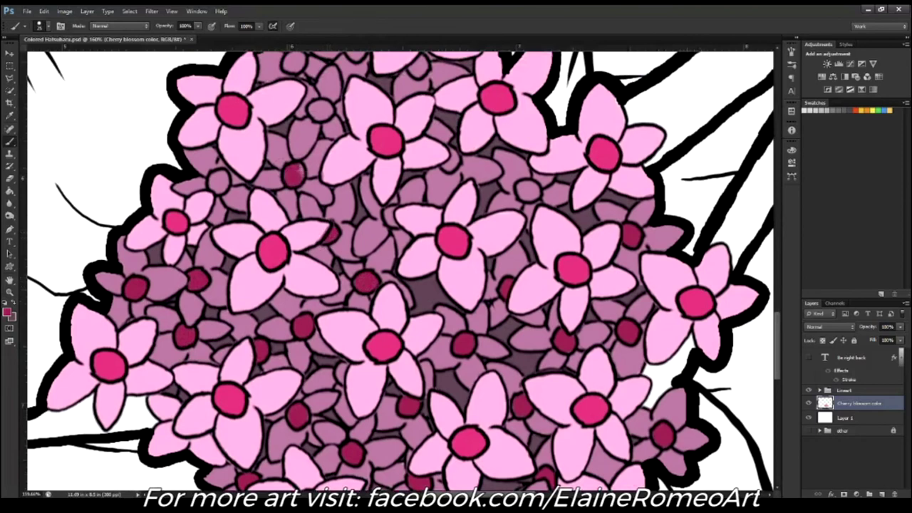
{"action": "left_click_drag", "start_coordinate": [218, 181], "coordinate": [176, 248]}
{"action": "left_click", "coordinate": [279, 178]}
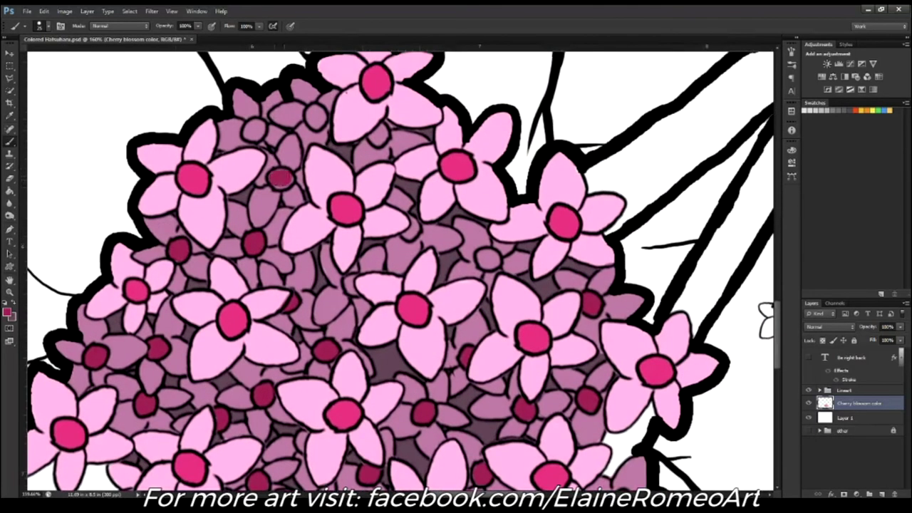
{"action": "left_click", "coordinate": [254, 130]}
{"action": "left_click", "coordinate": [316, 116]}
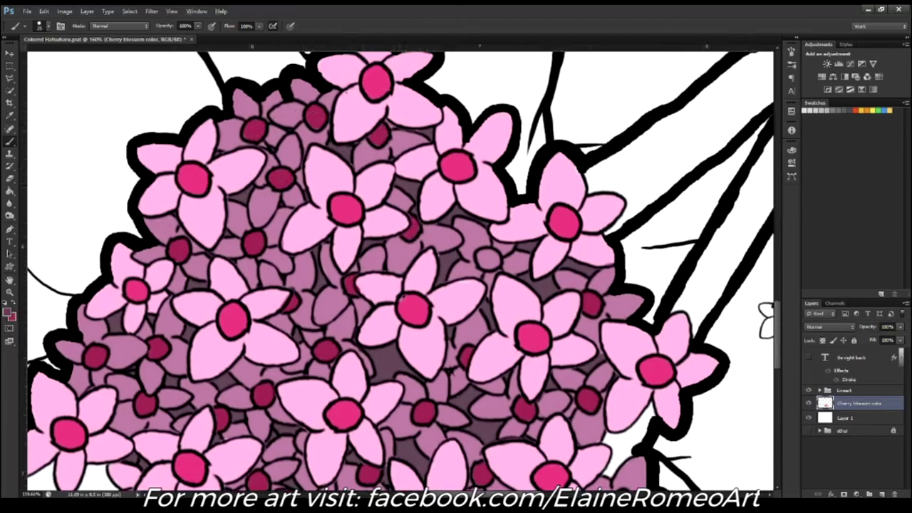
{"action": "scroll", "coordinate": [456, 289], "scroll_direction": "down", "scroll_amount": 5}
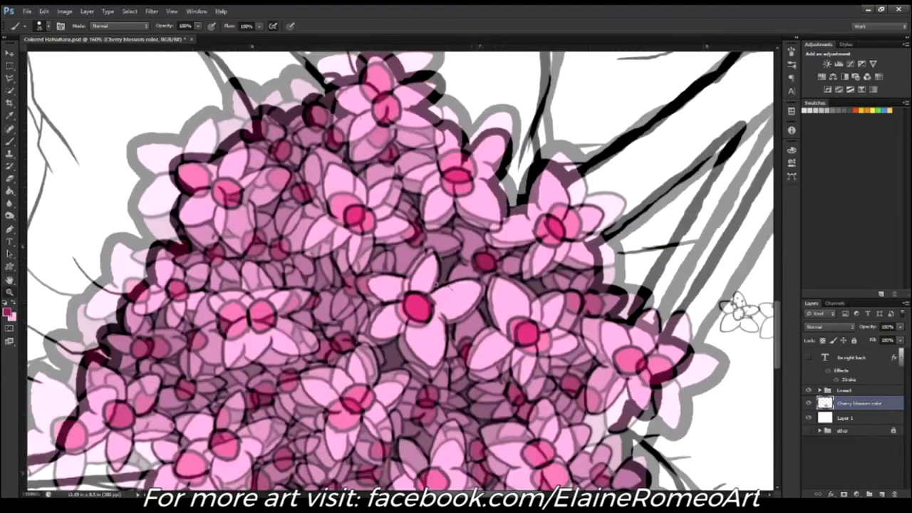
Step: Brush light highlights onto petals of the top, left and central flowers
{"action": "scroll", "coordinate": [413, 330], "scroll_direction": "up", "scroll_amount": 3}
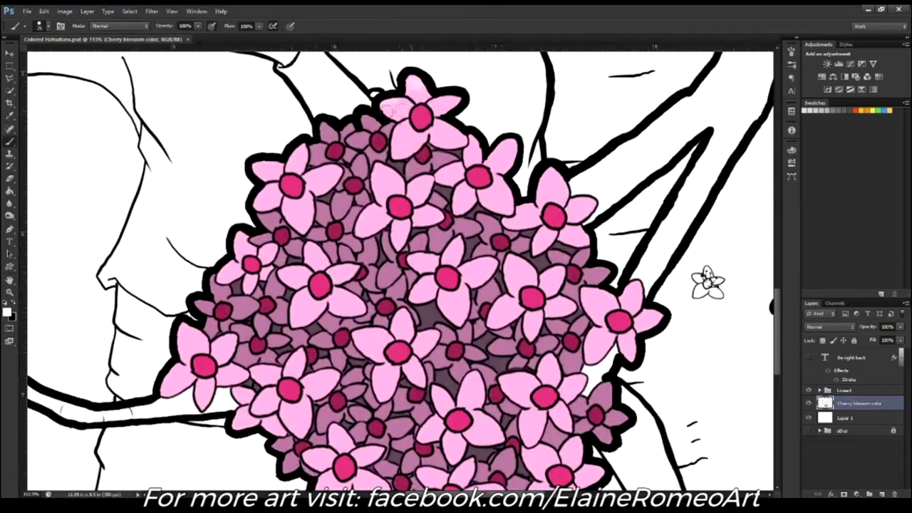
{"action": "left_click_drag", "start_coordinate": [434, 102], "coordinate": [456, 109]}
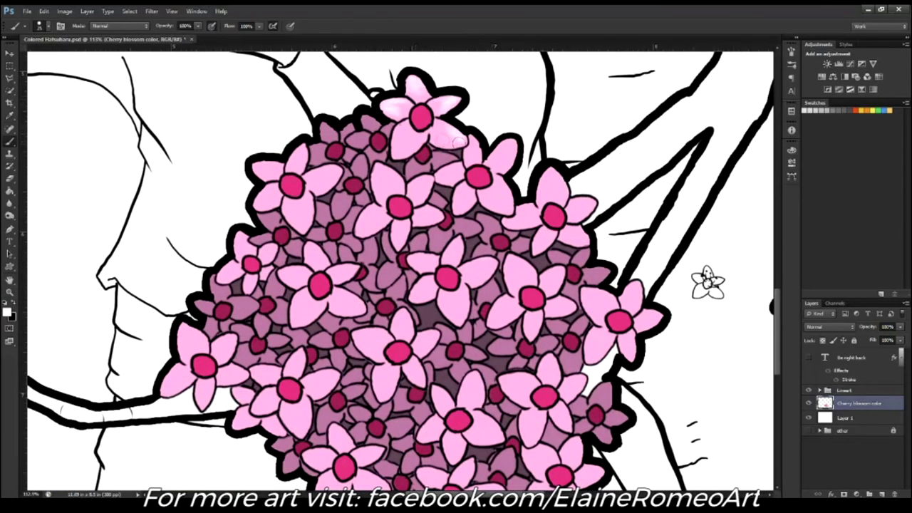
{"action": "left_click_drag", "start_coordinate": [403, 127], "coordinate": [398, 140]}
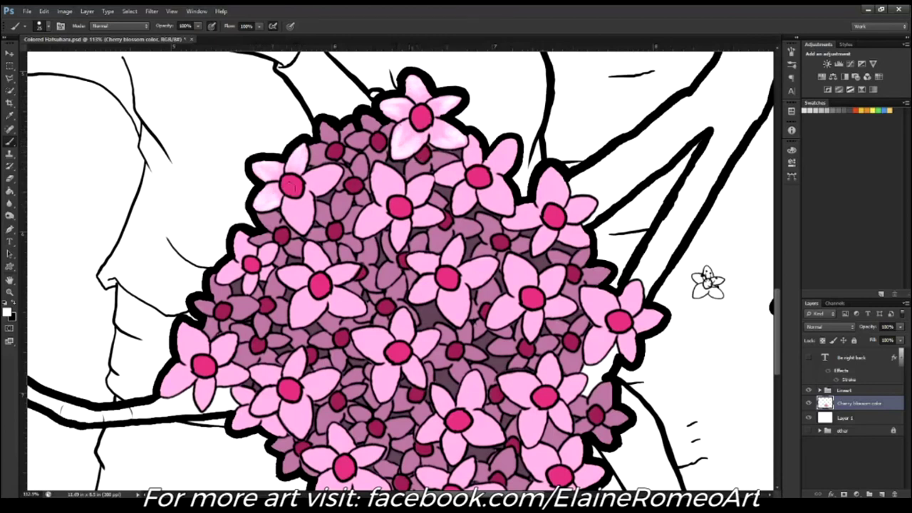
{"action": "left_click_drag", "start_coordinate": [305, 224], "coordinate": [294, 208]}
{"action": "left_click_drag", "start_coordinate": [385, 191], "coordinate": [393, 180]}
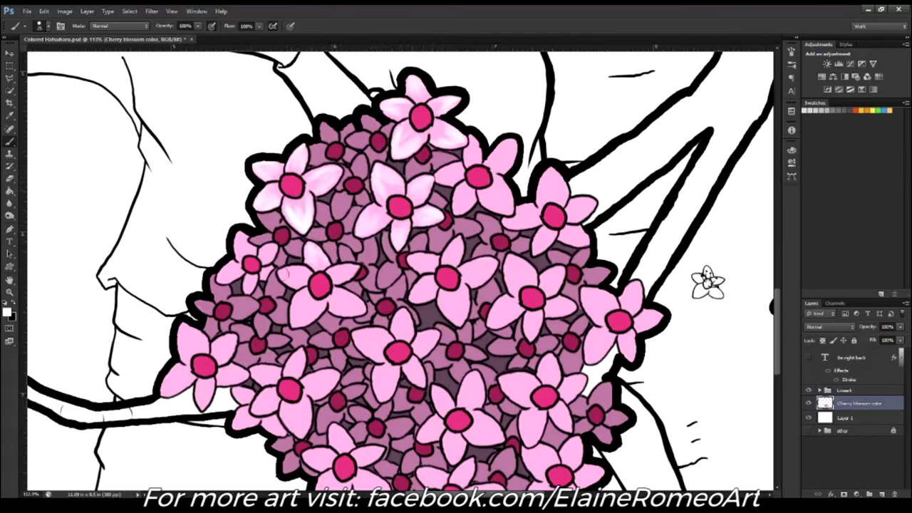
{"action": "left_click_drag", "start_coordinate": [297, 317], "coordinate": [312, 314]}
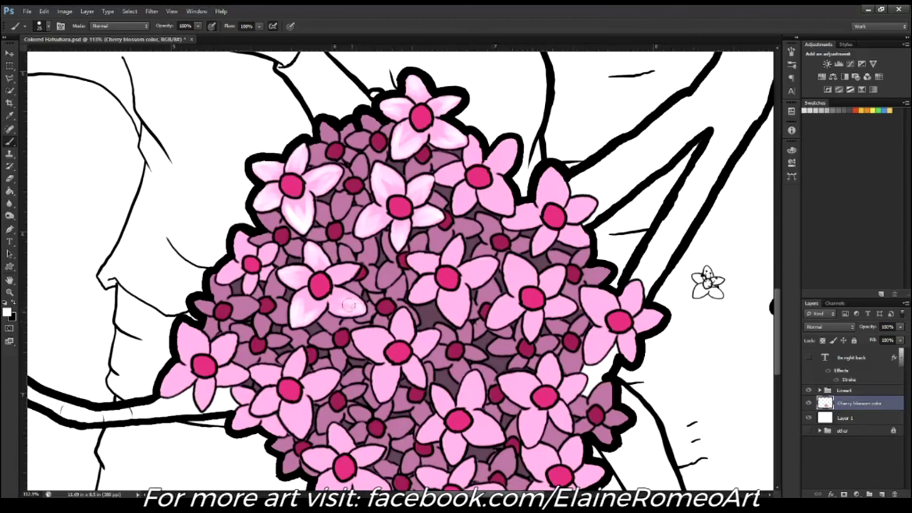
{"action": "left_click_drag", "start_coordinate": [388, 390], "coordinate": [385, 372]}
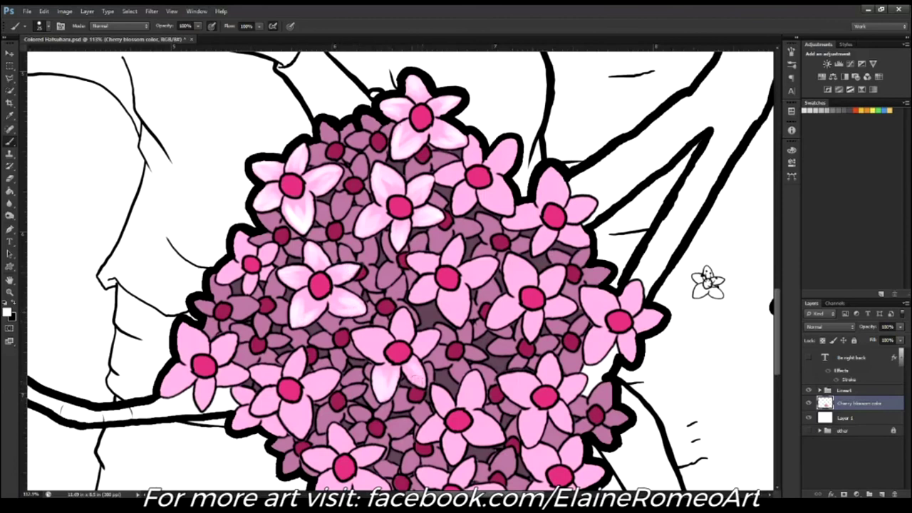
{"action": "left_click_drag", "start_coordinate": [356, 334], "coordinate": [381, 348]}
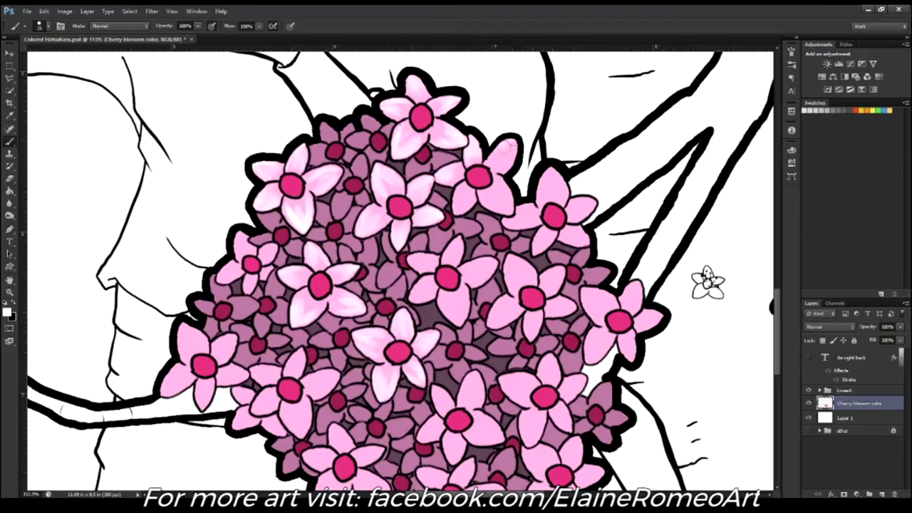
Step: Reframe the view and lighten petals on the central flowers beside their centres
{"action": "key", "text": "ctrl+0"}
{"action": "scroll", "coordinate": [442, 395], "scroll_direction": "up", "scroll_amount": 2}
{"action": "scroll", "coordinate": [442, 395], "scroll_direction": "up", "scroll_amount": 2}
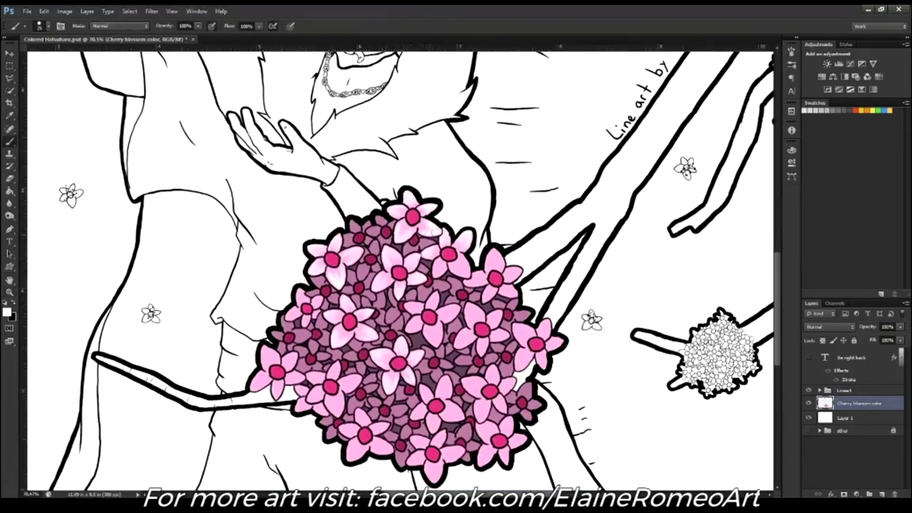
{"action": "key", "text": "z"}
{"action": "key", "text": "ctrl+0"}
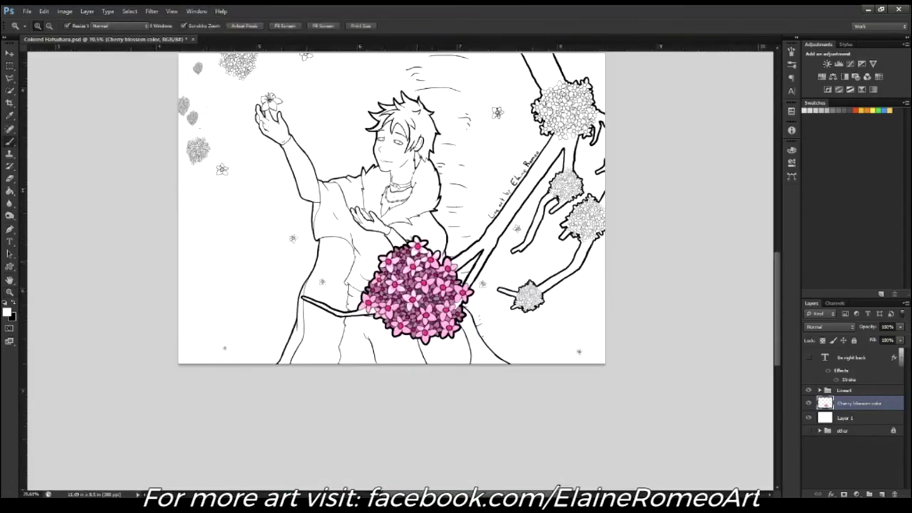
{"action": "scroll", "coordinate": [427, 285], "scroll_direction": "up", "scroll_amount": 3}
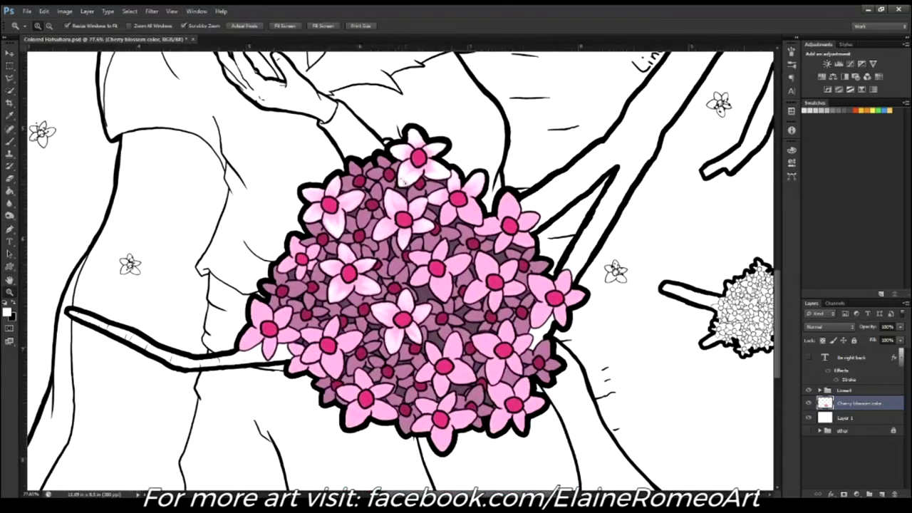
{"action": "scroll", "coordinate": [453, 178], "scroll_direction": "up", "scroll_amount": 2}
{"action": "key", "text": "b"}
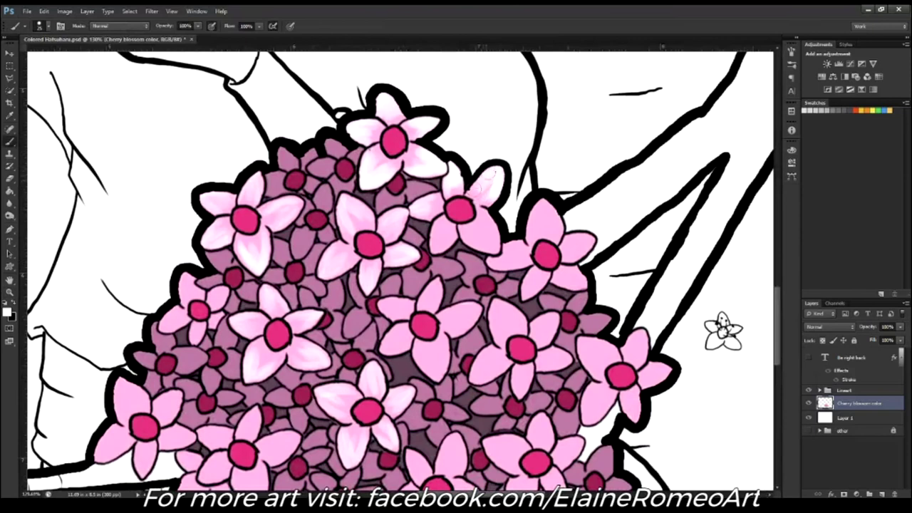
{"action": "mouse_move", "coordinate": [489, 233]}
{"action": "left_mouse_down"}
{"action": "mouse_move", "coordinate": [487, 246]}
{"action": "mouse_move", "coordinate": [445, 241]}
{"action": "mouse_move", "coordinate": [413, 203]}
{"action": "mouse_move", "coordinate": [390, 221]}
{"action": "mouse_move", "coordinate": [357, 212]}
{"action": "left_mouse_up"}
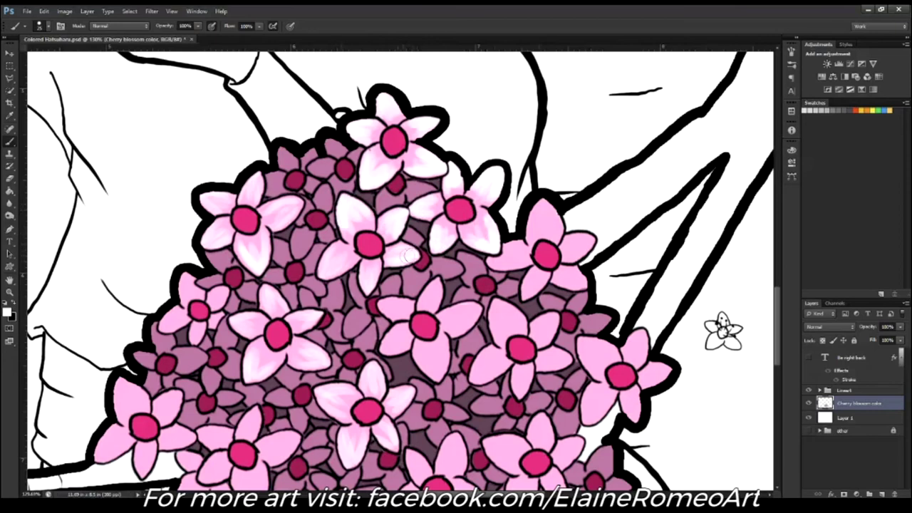
{"action": "left_click_drag", "start_coordinate": [321, 273], "coordinate": [346, 253]}
{"action": "left_click_drag", "start_coordinate": [381, 299], "coordinate": [391, 305]}
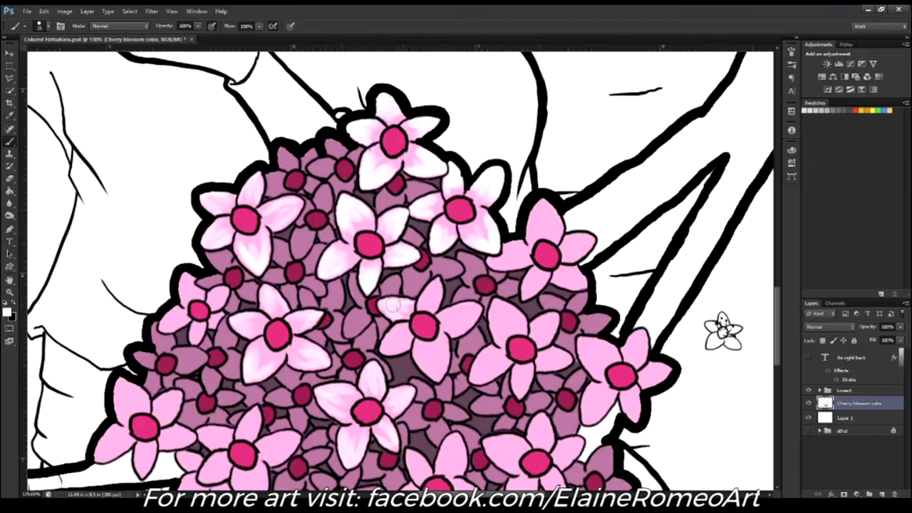
{"action": "mouse_move", "coordinate": [474, 310]}
{"action": "left_mouse_down"}
{"action": "mouse_move", "coordinate": [450, 323]}
{"action": "mouse_move", "coordinate": [439, 369]}
{"action": "left_mouse_up"}
{"action": "left_click_drag", "start_coordinate": [400, 317], "coordinate": [493, 251]}
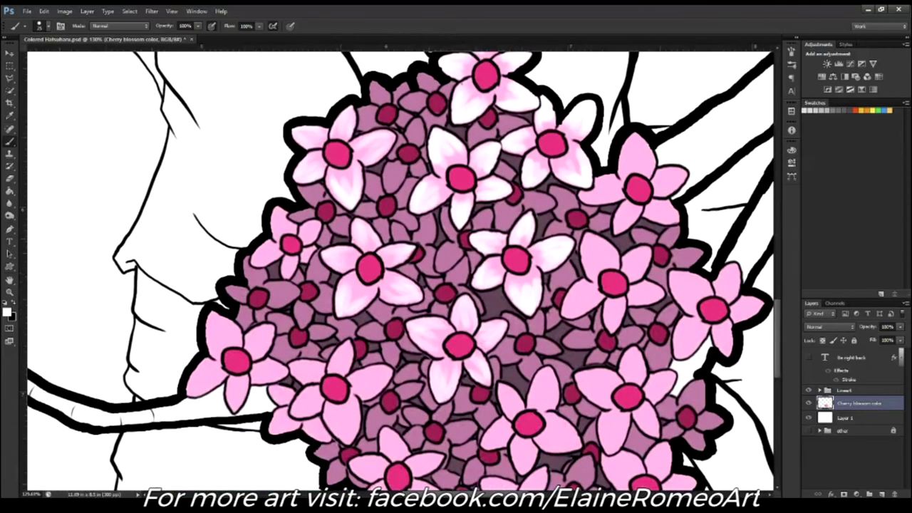
Step: Lighten petals on the central, upper-left and a small flower
{"action": "mouse_move", "coordinate": [339, 307]}
{"action": "left_mouse_down"}
{"action": "mouse_move", "coordinate": [357, 298]}
{"action": "mouse_move", "coordinate": [348, 292]}
{"action": "left_mouse_up"}
{"action": "left_click_drag", "start_coordinate": [387, 137], "coordinate": [372, 147]}
{"action": "mouse_move", "coordinate": [317, 157]}
{"action": "left_mouse_down"}
{"action": "mouse_move", "coordinate": [299, 176]}
{"action": "mouse_move", "coordinate": [300, 132]}
{"action": "left_mouse_up"}
{"action": "mouse_move", "coordinate": [275, 212]}
{"action": "left_mouse_down"}
{"action": "mouse_move", "coordinate": [285, 229]}
{"action": "mouse_move", "coordinate": [257, 263]}
{"action": "left_mouse_up"}
{"action": "left_click_drag", "start_coordinate": [319, 221], "coordinate": [286, 274]}
Step: Highlight the petals of the lower-left flowers
{"action": "left_click_drag", "start_coordinate": [213, 346], "coordinate": [234, 322]}
{"action": "mouse_move", "coordinate": [210, 372]}
{"action": "left_mouse_down"}
{"action": "mouse_move", "coordinate": [191, 392]}
{"action": "mouse_move", "coordinate": [238, 406]}
{"action": "left_mouse_up"}
{"action": "mouse_move", "coordinate": [261, 375]}
{"action": "left_mouse_down"}
{"action": "mouse_move", "coordinate": [285, 364]}
{"action": "mouse_move", "coordinate": [265, 332]}
{"action": "left_mouse_up"}
{"action": "mouse_move", "coordinate": [320, 362]}
{"action": "left_mouse_down"}
{"action": "mouse_move", "coordinate": [292, 378]}
{"action": "mouse_move", "coordinate": [295, 412]}
{"action": "left_mouse_up"}
{"action": "mouse_move", "coordinate": [347, 349]}
{"action": "left_mouse_down"}
{"action": "mouse_move", "coordinate": [335, 371]}
{"action": "mouse_move", "coordinate": [367, 392]}
{"action": "left_mouse_up"}
{"action": "mouse_move", "coordinate": [342, 429]}
{"action": "left_mouse_down"}
{"action": "mouse_move", "coordinate": [350, 410]}
{"action": "mouse_move", "coordinate": [341, 430]}
{"action": "mouse_move", "coordinate": [266, 392]}
{"action": "left_mouse_up"}
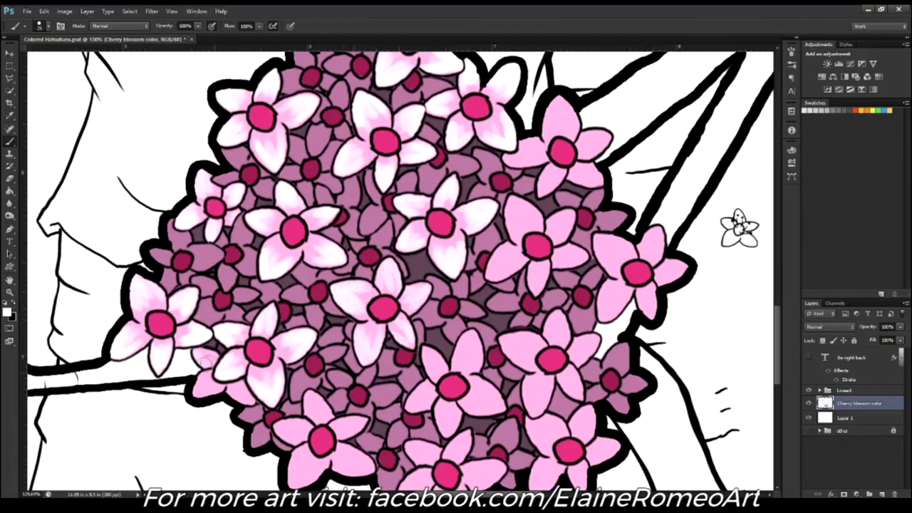
{"action": "left_click_drag", "start_coordinate": [307, 399], "coordinate": [317, 409]}
Step: Lighten petals on the lower flowers and the cluster's right side
{"action": "scroll", "coordinate": [316, 405], "scroll_direction": "down", "scroll_amount": 3}
{"action": "mouse_move", "coordinate": [292, 356]}
{"action": "left_mouse_down"}
{"action": "mouse_move", "coordinate": [317, 391]}
{"action": "mouse_move", "coordinate": [345, 374]}
{"action": "mouse_move", "coordinate": [367, 329]}
{"action": "mouse_move", "coordinate": [353, 335]}
{"action": "left_mouse_up"}
{"action": "mouse_move", "coordinate": [410, 353]}
{"action": "left_mouse_down"}
{"action": "mouse_move", "coordinate": [431, 364]}
{"action": "mouse_move", "coordinate": [412, 390]}
{"action": "mouse_move", "coordinate": [449, 431]}
{"action": "mouse_move", "coordinate": [498, 377]}
{"action": "left_mouse_up"}
{"action": "mouse_move", "coordinate": [466, 340]}
{"action": "left_mouse_down"}
{"action": "mouse_move", "coordinate": [447, 365]}
{"action": "mouse_move", "coordinate": [370, 410]}
{"action": "left_mouse_up"}
{"action": "mouse_move", "coordinate": [385, 312]}
{"action": "left_mouse_down"}
{"action": "mouse_move", "coordinate": [391, 346]}
{"action": "mouse_move", "coordinate": [346, 336]}
{"action": "mouse_move", "coordinate": [356, 353]}
{"action": "mouse_move", "coordinate": [328, 381]}
{"action": "left_mouse_up"}
{"action": "mouse_move", "coordinate": [365, 410]}
{"action": "left_mouse_down"}
{"action": "mouse_move", "coordinate": [369, 385]}
{"action": "mouse_move", "coordinate": [385, 392]}
{"action": "mouse_move", "coordinate": [420, 377]}
{"action": "mouse_move", "coordinate": [396, 360]}
{"action": "left_mouse_up"}
{"action": "left_click_drag", "start_coordinate": [420, 389], "coordinate": [401, 361]}
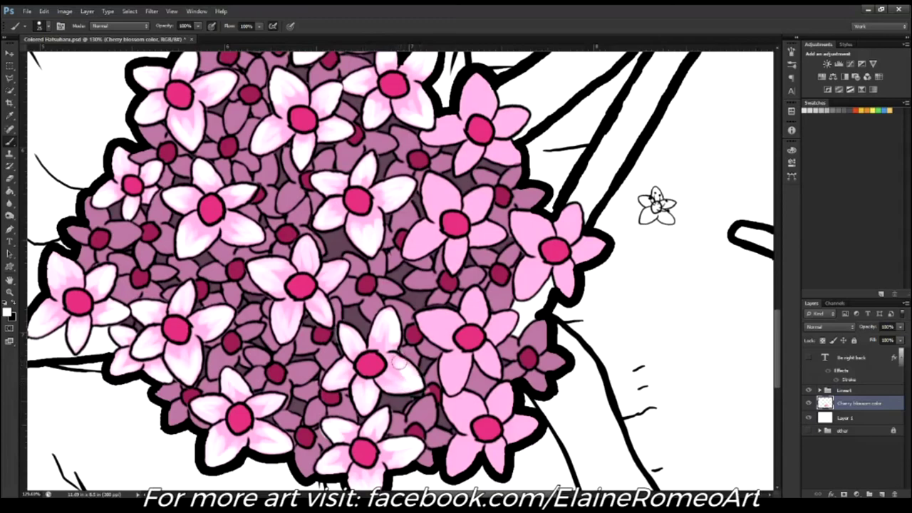
Step: Reframe the view over the cluster and lighten a petal on the right-hand flower
{"action": "scroll", "coordinate": [443, 182], "scroll_direction": "down", "scroll_amount": 5}
{"action": "scroll", "coordinate": [443, 182], "scroll_direction": "down", "scroll_amount": 2}
{"action": "scroll", "coordinate": [463, 214], "scroll_direction": "up", "scroll_amount": 3}
{"action": "scroll", "coordinate": [484, 253], "scroll_direction": "up", "scroll_amount": 3}
{"action": "left_click_drag", "start_coordinate": [484, 253], "coordinate": [488, 265]}
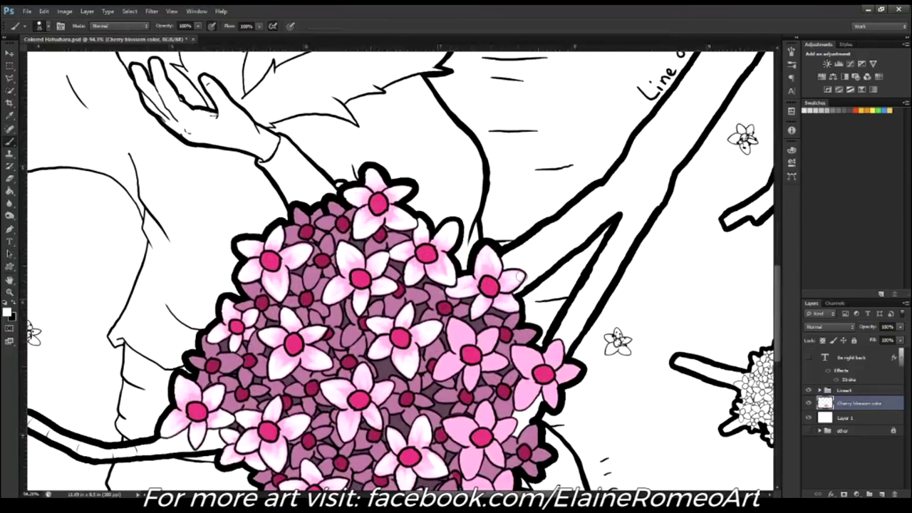
{"action": "left_click_drag", "start_coordinate": [510, 289], "coordinate": [479, 194]}
{"action": "mouse_move", "coordinate": [432, 237]}
{"action": "left_mouse_down"}
{"action": "mouse_move", "coordinate": [441, 274]}
{"action": "mouse_move", "coordinate": [462, 266]}
{"action": "left_mouse_up"}
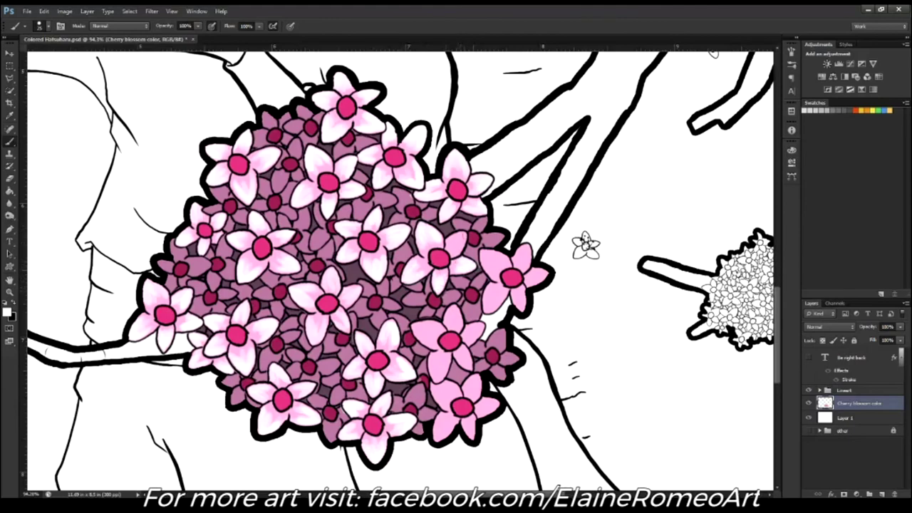
Step: Lighten petals on the flowers along the cluster's right edge
{"action": "scroll", "coordinate": [461, 249], "scroll_direction": "up", "scroll_amount": 3, "text": "alt"}
{"action": "mouse_move", "coordinate": [491, 256]}
{"action": "left_mouse_down"}
{"action": "mouse_move", "coordinate": [557, 254]}
{"action": "mouse_move", "coordinate": [563, 270]}
{"action": "left_mouse_up"}
{"action": "mouse_move", "coordinate": [503, 313]}
{"action": "left_mouse_down"}
{"action": "mouse_move", "coordinate": [509, 335]}
{"action": "mouse_move", "coordinate": [559, 330]}
{"action": "mouse_move", "coordinate": [635, 198]}
{"action": "mouse_move", "coordinate": [653, 186]}
{"action": "left_mouse_up"}
{"action": "left_click_drag", "start_coordinate": [506, 256], "coordinate": [525, 224]}
{"action": "left_click_drag", "start_coordinate": [452, 253], "coordinate": [478, 271]}
{"action": "left_click_drag", "start_coordinate": [481, 314], "coordinate": [502, 342]}
{"action": "left_click_drag", "start_coordinate": [542, 292], "coordinate": [531, 324]}
{"action": "left_click_drag", "start_coordinate": [562, 249], "coordinate": [552, 257]}
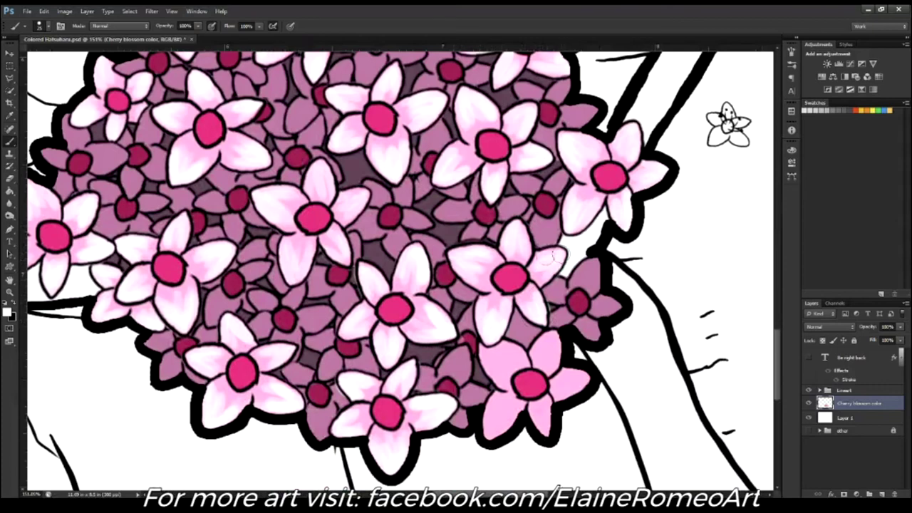
Step: Highlight the bottom flower's petals and fit the whole drawing in view
{"action": "left_click_drag", "start_coordinate": [488, 355], "coordinate": [509, 350]}
{"action": "mouse_move", "coordinate": [491, 427]}
{"action": "left_mouse_down"}
{"action": "mouse_move", "coordinate": [500, 397]}
{"action": "mouse_move", "coordinate": [538, 424]}
{"action": "mouse_move", "coordinate": [552, 403]}
{"action": "left_mouse_up"}
{"action": "mouse_move", "coordinate": [584, 374]}
{"action": "left_mouse_down"}
{"action": "mouse_move", "coordinate": [563, 390]}
{"action": "mouse_move", "coordinate": [551, 339]}
{"action": "left_mouse_up"}
{"action": "key", "text": "ctrl+0"}
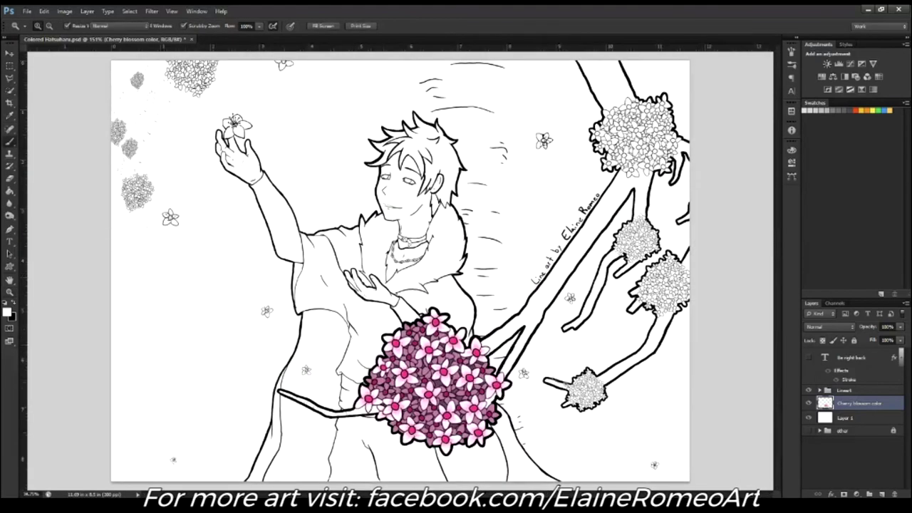
Step: Save the illustration, sample a pale pink, and stroke it over the top and central petals
{"action": "key", "text": "ctrl+s"}
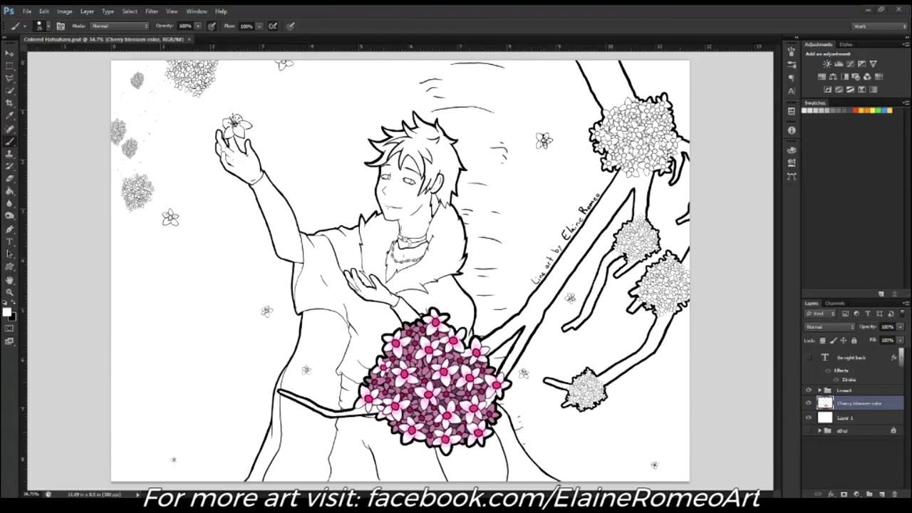
{"action": "scroll", "coordinate": [385, 291], "scroll_direction": "up", "scroll_amount": 5}
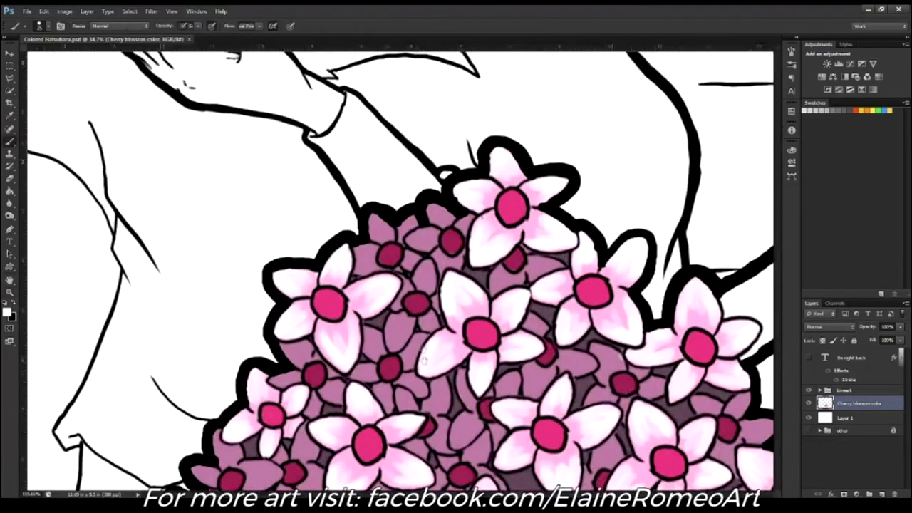
{"action": "key", "text": "i"}
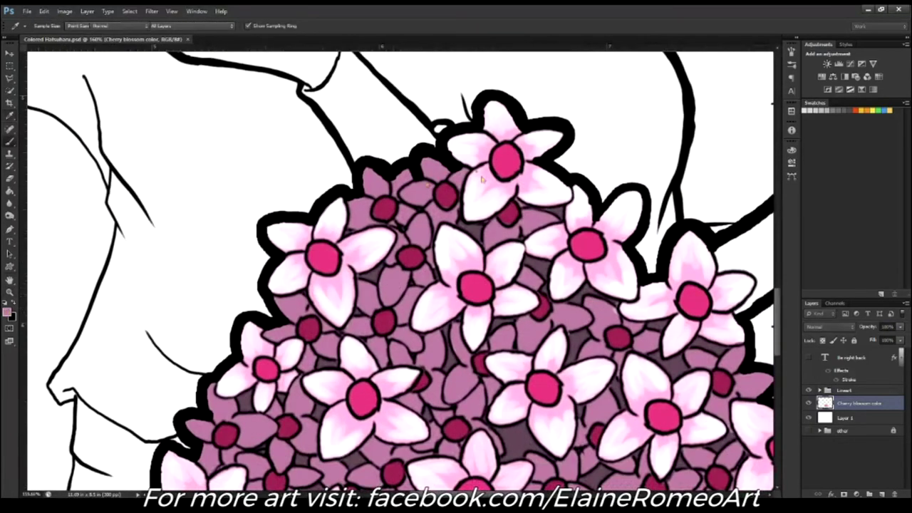
{"action": "key", "text": "b"}
{"action": "left_click_drag", "start_coordinate": [374, 175], "coordinate": [357, 221]}
{"action": "mouse_move", "coordinate": [420, 228]}
{"action": "left_mouse_down"}
{"action": "mouse_move", "coordinate": [386, 288]}
{"action": "mouse_move", "coordinate": [353, 285]}
{"action": "left_mouse_up"}
{"action": "left_click_drag", "start_coordinate": [413, 296], "coordinate": [406, 349]}
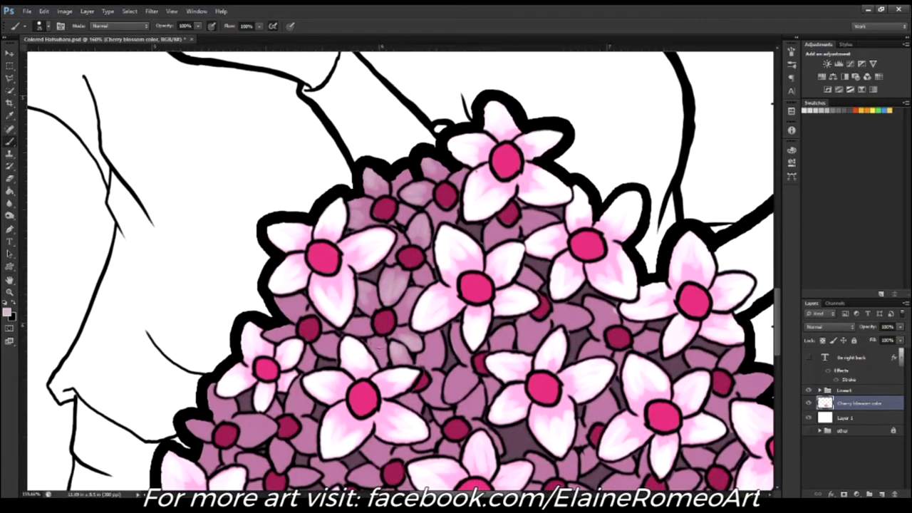
Step: Zoom back in on the blossom cluster and resample the pale petal colour
{"action": "left_click_drag", "start_coordinate": [264, 337], "coordinate": [213, 335]}
{"action": "mouse_move", "coordinate": [335, 325]}
{"action": "left_mouse_down"}
{"action": "mouse_move", "coordinate": [380, 325]}
{"action": "mouse_move", "coordinate": [353, 272]}
{"action": "left_mouse_up"}
{"action": "key", "text": "i"}
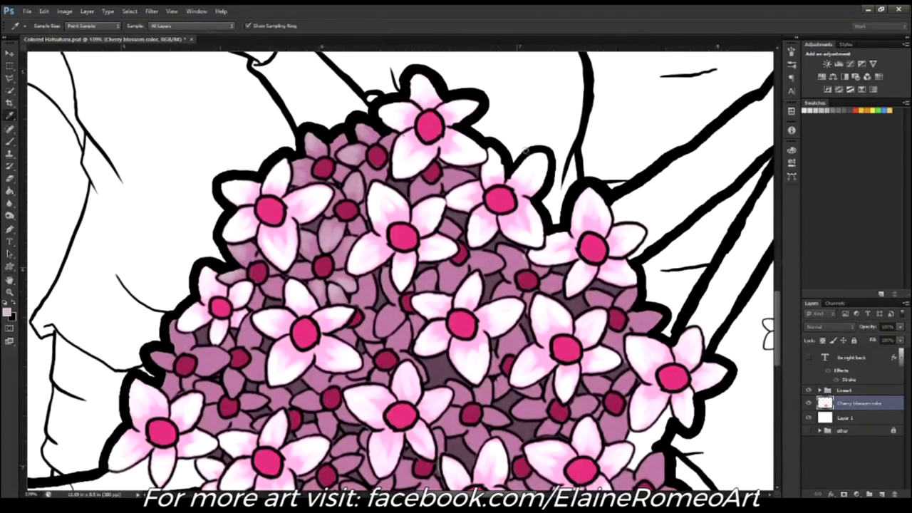
{"action": "key", "text": "b"}
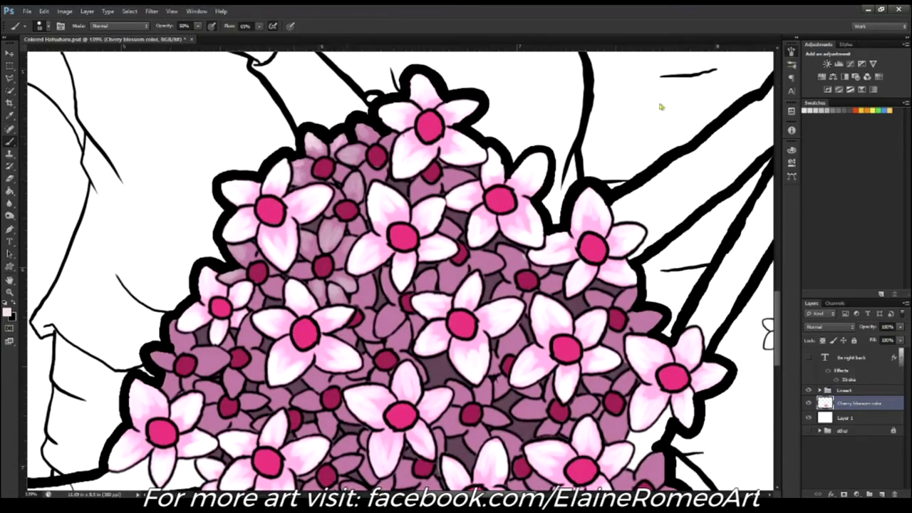
Step: Paint pale pink strokes over the mauve petals at the top and centre of the cluster
{"action": "scroll", "coordinate": [314, 124], "scroll_direction": "up", "scroll_amount": 5}
{"action": "mouse_move", "coordinate": [427, 132]}
{"action": "left_mouse_down"}
{"action": "mouse_move", "coordinate": [378, 186]}
{"action": "mouse_move", "coordinate": [378, 211]}
{"action": "left_mouse_up"}
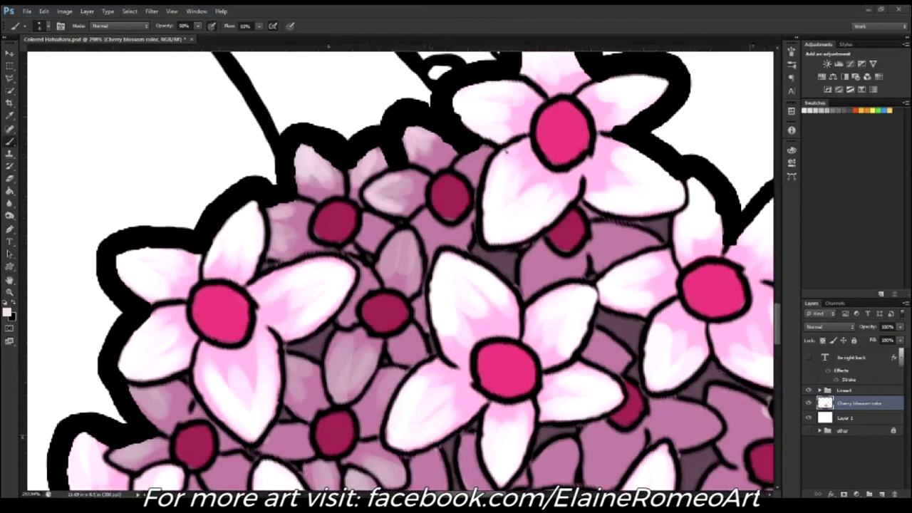
{"action": "mouse_move", "coordinate": [288, 214]}
{"action": "left_mouse_down"}
{"action": "mouse_move", "coordinate": [274, 224]}
{"action": "mouse_move", "coordinate": [275, 255]}
{"action": "left_mouse_up"}
{"action": "left_click_drag", "start_coordinate": [388, 150], "coordinate": [370, 170]}
{"action": "mouse_move", "coordinate": [388, 221]}
{"action": "left_mouse_down"}
{"action": "mouse_move", "coordinate": [367, 253]}
{"action": "mouse_move", "coordinate": [410, 257]}
{"action": "mouse_move", "coordinate": [349, 314]}
{"action": "left_mouse_up"}
{"action": "left_click_drag", "start_coordinate": [363, 352], "coordinate": [334, 396]}
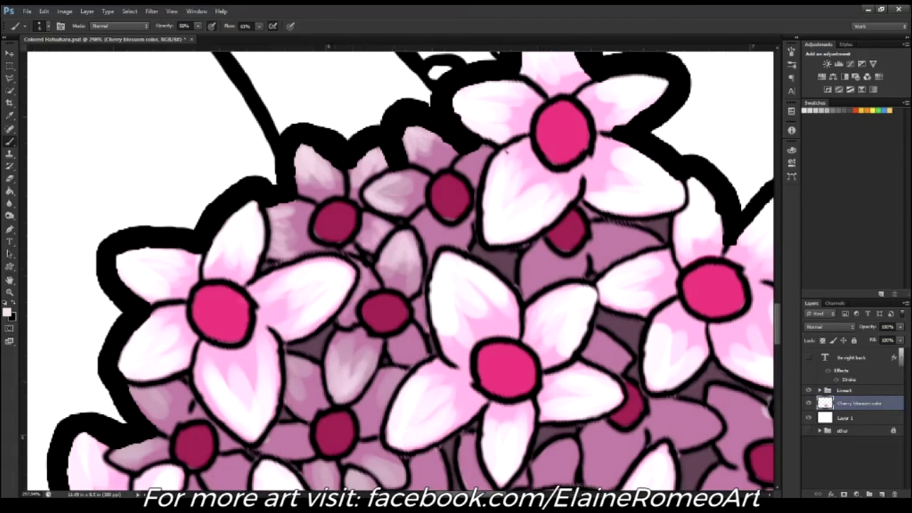
{"action": "left_click_drag", "start_coordinate": [423, 335], "coordinate": [399, 359]}
{"action": "left_click_drag", "start_coordinate": [428, 298], "coordinate": [416, 326]}
{"action": "left_click_drag", "start_coordinate": [441, 217], "coordinate": [421, 260]}
{"action": "left_click_drag", "start_coordinate": [466, 228], "coordinate": [436, 245]}
{"action": "left_click_drag", "start_coordinate": [491, 148], "coordinate": [464, 171]}
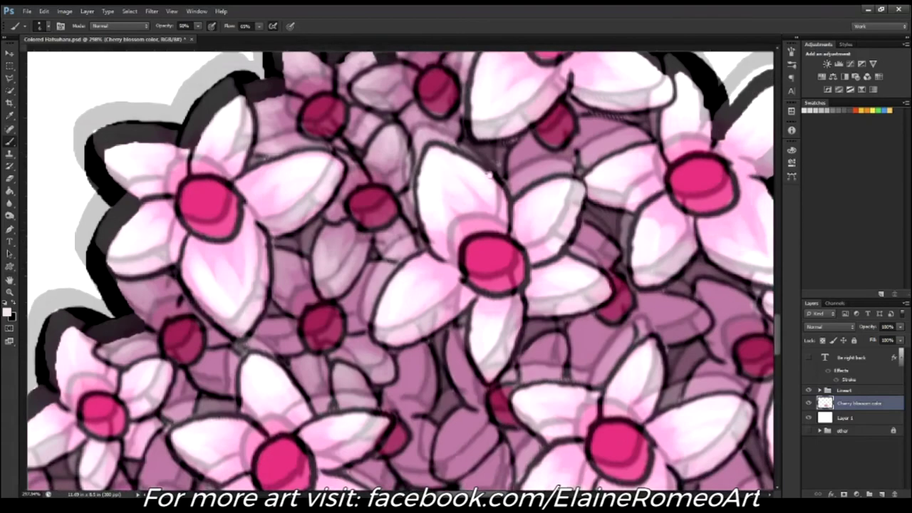
Step: Soften the mauve petals on the right side of the cluster with pale pink
{"action": "scroll", "coordinate": [504, 155], "scroll_direction": "down", "scroll_amount": 4}
{"action": "left_click_drag", "start_coordinate": [620, 107], "coordinate": [584, 128]}
{"action": "mouse_move", "coordinate": [591, 207]}
{"action": "left_mouse_down"}
{"action": "mouse_move", "coordinate": [570, 242]}
{"action": "mouse_move", "coordinate": [562, 235]}
{"action": "left_mouse_up"}
{"action": "mouse_move", "coordinate": [605, 306]}
{"action": "left_mouse_down"}
{"action": "mouse_move", "coordinate": [587, 346]}
{"action": "mouse_move", "coordinate": [573, 324]}
{"action": "mouse_move", "coordinate": [582, 356]}
{"action": "left_mouse_up"}
{"action": "mouse_move", "coordinate": [691, 278]}
{"action": "left_mouse_down"}
{"action": "mouse_move", "coordinate": [648, 312]}
{"action": "mouse_move", "coordinate": [644, 303]}
{"action": "left_mouse_up"}
Step: Lighten the mauve petals along the left edge and lower left with pale pink
{"action": "left_click_drag", "start_coordinate": [279, 229], "coordinate": [242, 330]}
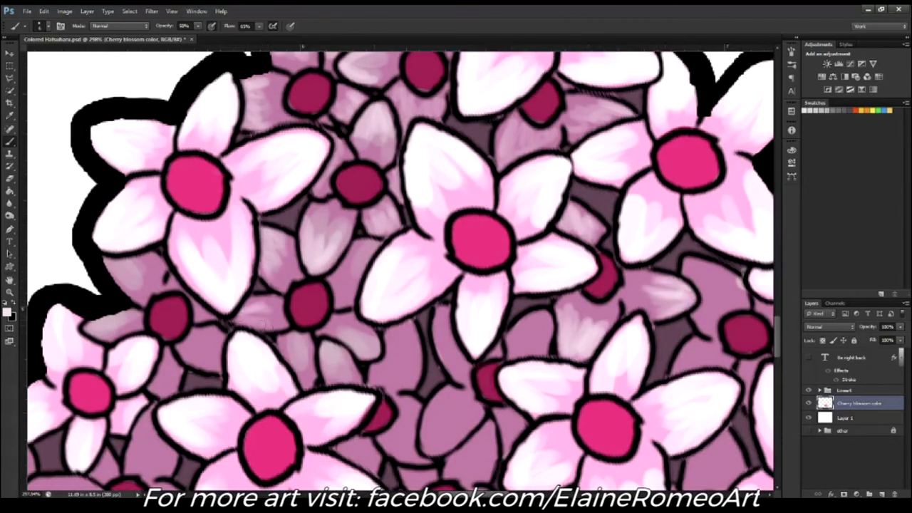
{"action": "left_click_drag", "start_coordinate": [374, 240], "coordinate": [342, 292]}
{"action": "mouse_move", "coordinate": [377, 324]}
{"action": "left_mouse_down"}
{"action": "mouse_move", "coordinate": [335, 356]}
{"action": "mouse_move", "coordinate": [324, 381]}
{"action": "left_mouse_up"}
{"action": "mouse_move", "coordinate": [317, 345]}
{"action": "left_mouse_down"}
{"action": "mouse_move", "coordinate": [299, 388]}
{"action": "mouse_move", "coordinate": [285, 381]}
{"action": "left_mouse_up"}
{"action": "left_click_drag", "start_coordinate": [389, 262], "coordinate": [432, 249]}
{"action": "left_click_drag", "start_coordinate": [288, 224], "coordinate": [229, 305]}
{"action": "left_click_drag", "start_coordinate": [324, 328], "coordinate": [305, 351]}
{"action": "left_click_drag", "start_coordinate": [360, 317], "coordinate": [334, 330]}
{"action": "left_click_drag", "start_coordinate": [365, 297], "coordinate": [349, 328]}
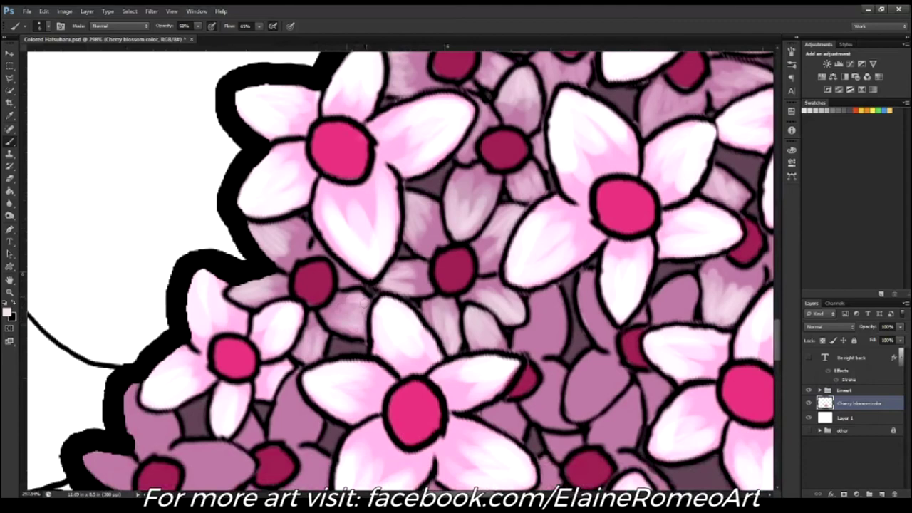
{"action": "left_click_drag", "start_coordinate": [316, 370], "coordinate": [370, 263]}
{"action": "left_click_drag", "start_coordinate": [260, 162], "coordinate": [255, 215]}
{"action": "mouse_move", "coordinate": [290, 182]}
{"action": "left_mouse_down"}
{"action": "mouse_move", "coordinate": [251, 219]}
{"action": "mouse_move", "coordinate": [226, 262]}
{"action": "mouse_move", "coordinate": [256, 328]}
{"action": "mouse_move", "coordinate": [359, 247]}
{"action": "mouse_move", "coordinate": [332, 277]}
{"action": "left_mouse_up"}
Step: Lighten the mauve background petals around the central flower and across the middle
{"action": "mouse_move", "coordinate": [231, 235]}
{"action": "left_mouse_down"}
{"action": "mouse_move", "coordinate": [210, 247]}
{"action": "mouse_move", "coordinate": [217, 257]}
{"action": "left_mouse_up"}
{"action": "left_click_drag", "start_coordinate": [260, 167], "coordinate": [257, 210]}
{"action": "mouse_move", "coordinate": [367, 321]}
{"action": "left_mouse_down"}
{"action": "mouse_move", "coordinate": [385, 277]}
{"action": "mouse_move", "coordinate": [445, 271]}
{"action": "mouse_move", "coordinate": [441, 231]}
{"action": "mouse_move", "coordinate": [412, 194]}
{"action": "mouse_move", "coordinate": [428, 162]}
{"action": "left_mouse_up"}
{"action": "left_click_drag", "start_coordinate": [377, 203], "coordinate": [366, 222]}
{"action": "mouse_move", "coordinate": [349, 298]}
{"action": "left_mouse_down"}
{"action": "mouse_move", "coordinate": [306, 311]}
{"action": "mouse_move", "coordinate": [335, 338]}
{"action": "mouse_move", "coordinate": [356, 390]}
{"action": "mouse_move", "coordinate": [267, 294]}
{"action": "left_mouse_up"}
{"action": "mouse_move", "coordinate": [239, 256]}
{"action": "left_mouse_down"}
{"action": "mouse_move", "coordinate": [278, 306]}
{"action": "mouse_move", "coordinate": [328, 292]}
{"action": "left_mouse_up"}
{"action": "mouse_move", "coordinate": [320, 235]}
{"action": "left_mouse_down"}
{"action": "mouse_move", "coordinate": [367, 246]}
{"action": "mouse_move", "coordinate": [385, 210]}
{"action": "mouse_move", "coordinate": [413, 225]}
{"action": "mouse_move", "coordinate": [345, 289]}
{"action": "left_mouse_up"}
{"action": "mouse_move", "coordinate": [456, 201]}
{"action": "left_mouse_down"}
{"action": "mouse_move", "coordinate": [491, 174]}
{"action": "mouse_move", "coordinate": [428, 238]}
{"action": "mouse_move", "coordinate": [476, 252]}
{"action": "mouse_move", "coordinate": [495, 301]}
{"action": "mouse_move", "coordinate": [548, 274]}
{"action": "left_mouse_up"}
{"action": "left_click_drag", "start_coordinate": [476, 292], "coordinate": [433, 313]}
{"action": "left_click_drag", "start_coordinate": [456, 306], "coordinate": [385, 303]}
{"action": "mouse_move", "coordinate": [438, 201]}
{"action": "left_mouse_down"}
{"action": "mouse_move", "coordinate": [504, 188]}
{"action": "mouse_move", "coordinate": [482, 179]}
{"action": "mouse_move", "coordinate": [431, 218]}
{"action": "left_mouse_up"}
Step: Soften the remaining mauve petals near the top, right side and lower middle
{"action": "mouse_move", "coordinate": [488, 135]}
{"action": "left_mouse_down"}
{"action": "mouse_move", "coordinate": [481, 96]}
{"action": "mouse_move", "coordinate": [484, 135]}
{"action": "left_mouse_up"}
{"action": "left_click_drag", "start_coordinate": [499, 82], "coordinate": [478, 135]}
{"action": "mouse_move", "coordinate": [436, 128]}
{"action": "left_mouse_down"}
{"action": "mouse_move", "coordinate": [396, 158]}
{"action": "mouse_move", "coordinate": [477, 129]}
{"action": "mouse_move", "coordinate": [418, 200]}
{"action": "mouse_move", "coordinate": [460, 151]}
{"action": "left_mouse_up"}
{"action": "left_click_drag", "start_coordinate": [427, 200], "coordinate": [463, 161]}
{"action": "left_click_drag", "start_coordinate": [502, 274], "coordinate": [491, 237]}
{"action": "left_click_drag", "start_coordinate": [439, 282], "coordinate": [403, 274]}
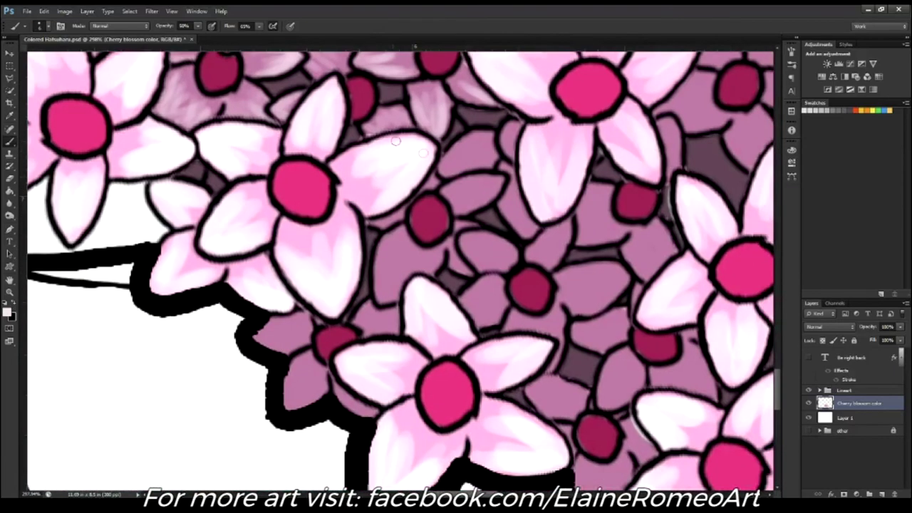
{"action": "left_click_drag", "start_coordinate": [443, 174], "coordinate": [479, 159]}
{"action": "mouse_move", "coordinate": [513, 134]}
{"action": "left_mouse_down"}
{"action": "mouse_move", "coordinate": [507, 153]}
{"action": "mouse_move", "coordinate": [515, 132]}
{"action": "left_mouse_up"}
{"action": "left_click_drag", "start_coordinate": [385, 300], "coordinate": [421, 268]}
{"action": "left_click_drag", "start_coordinate": [385, 243], "coordinate": [381, 282]}
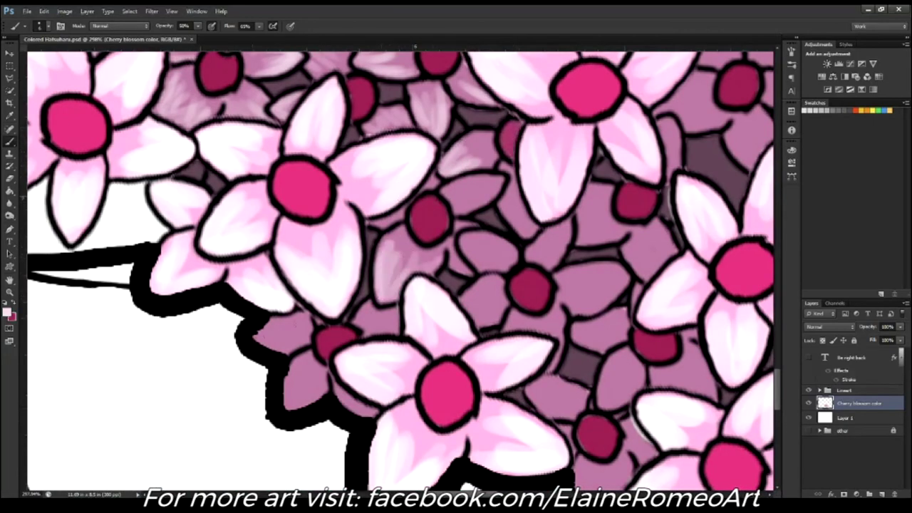
{"action": "left_click_drag", "start_coordinate": [260, 338], "coordinate": [296, 318]}
{"action": "left_click_drag", "start_coordinate": [292, 371], "coordinate": [314, 399]}
{"action": "scroll", "coordinate": [306, 388], "scroll_direction": "down", "scroll_amount": 5}
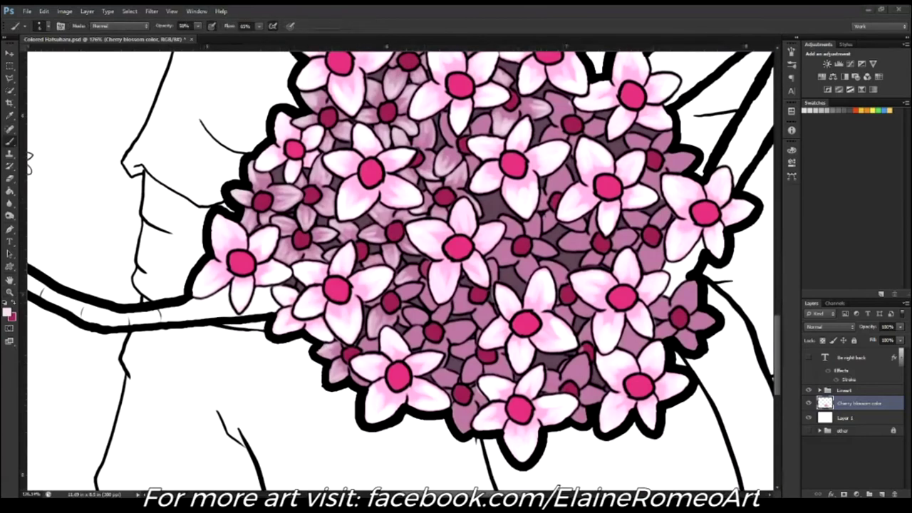
{"action": "scroll", "coordinate": [399, 285], "scroll_direction": "down", "scroll_amount": 3}
{"action": "scroll", "coordinate": [399, 285], "scroll_direction": "down", "scroll_amount": 2}
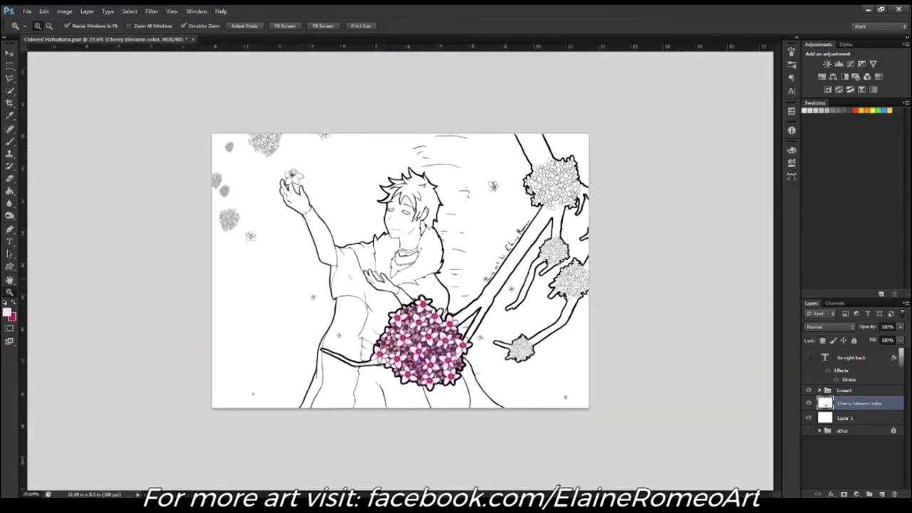
{"action": "scroll", "coordinate": [399, 285], "scroll_direction": "down", "scroll_amount": 2}
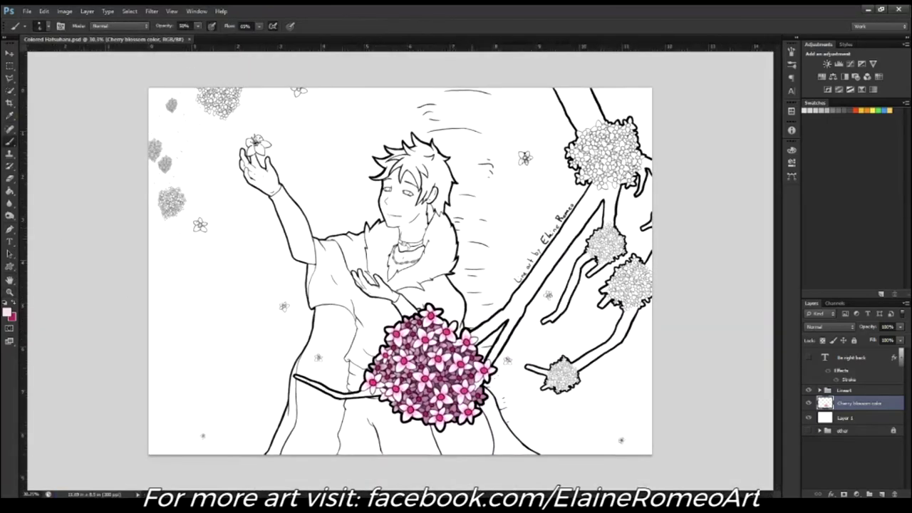
{"action": "scroll", "coordinate": [712, 238], "scroll_direction": "up", "scroll_amount": 2}
{"action": "key", "text": "v"}
{"action": "left_click_drag", "start_coordinate": [344, 394], "coordinate": [439, 137]}
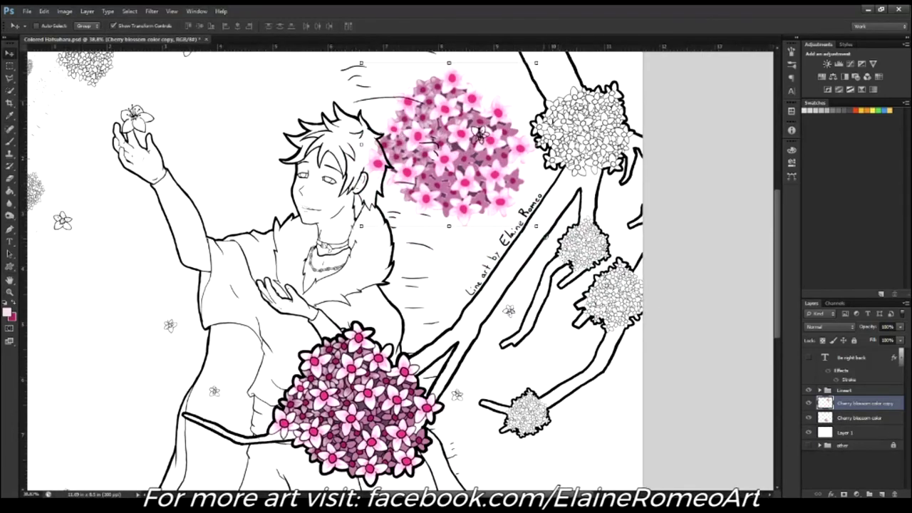
{"action": "key", "text": "ctrl+t"}
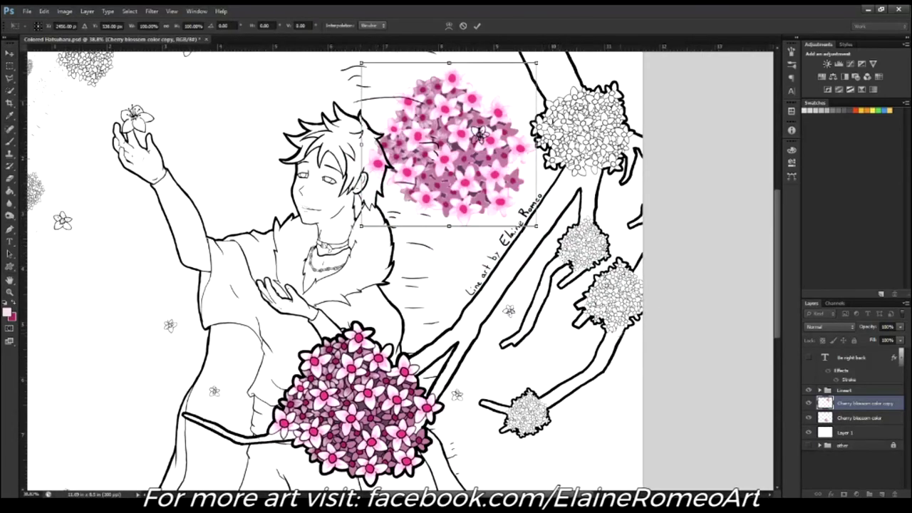
{"action": "key", "text": "Escape"}
{"action": "left_click_drag", "start_coordinate": [861, 404], "coordinate": [894, 493]}
{"action": "key", "text": "z"}
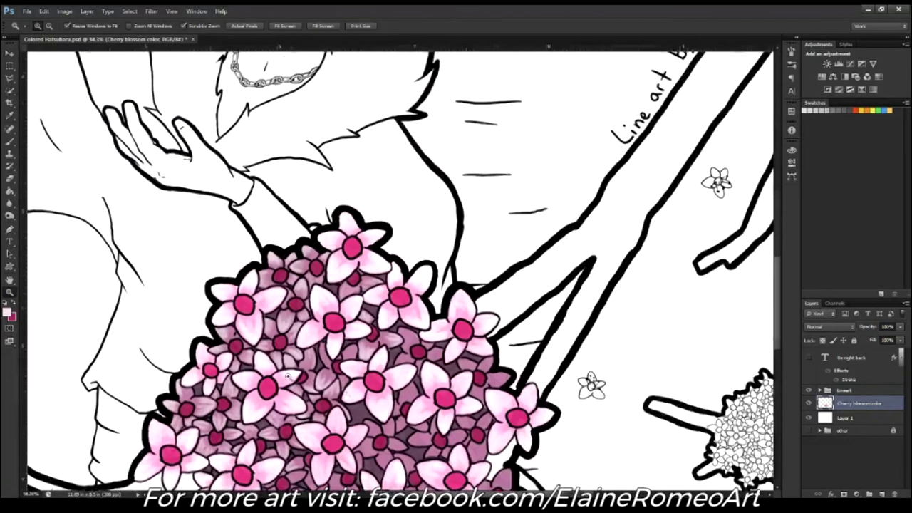
{"action": "left_click_drag", "start_coordinate": [270, 384], "coordinate": [299, 383]}
{"action": "left_click_drag", "start_coordinate": [369, 340], "coordinate": [388, 340]}
{"action": "key", "text": "b"}
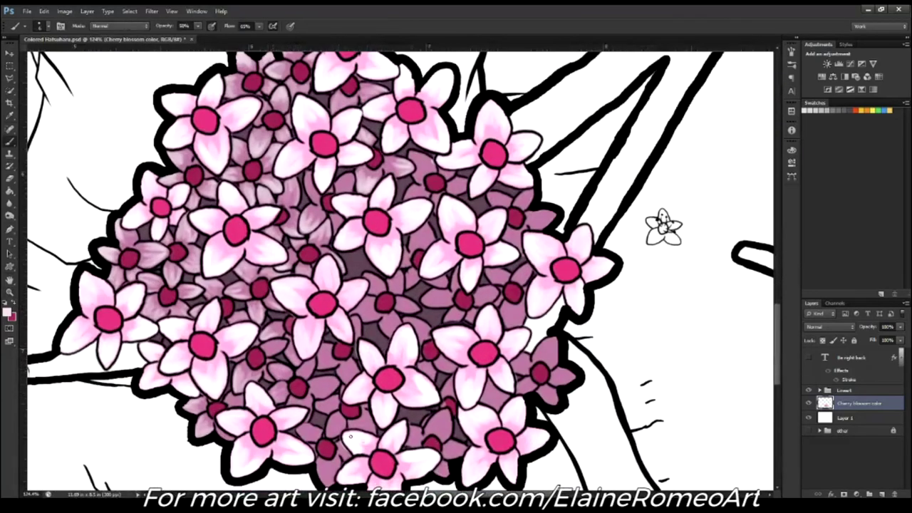
Step: Lighten four dark purple petals in the lower bouquet with light pink, including the right edge
{"action": "left_click_drag", "start_coordinate": [350, 436], "coordinate": [332, 378]}
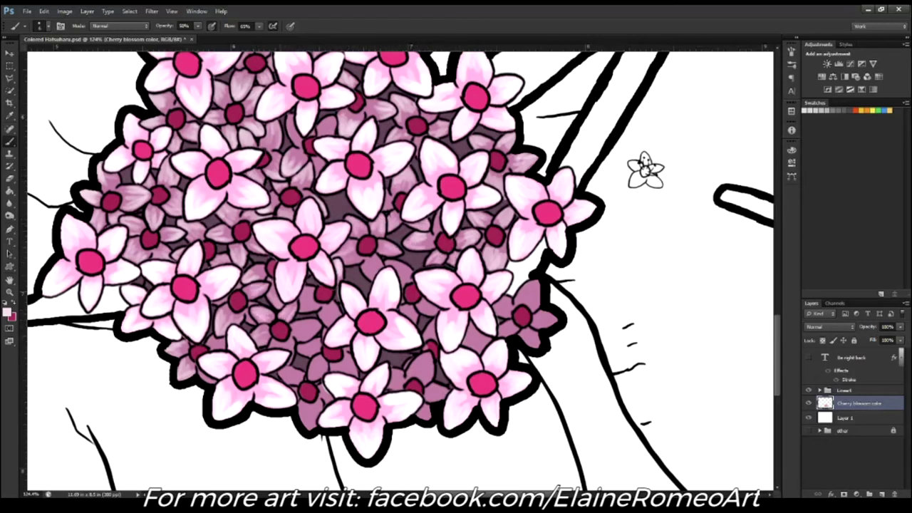
{"action": "left_click_drag", "start_coordinate": [303, 310], "coordinate": [306, 286]}
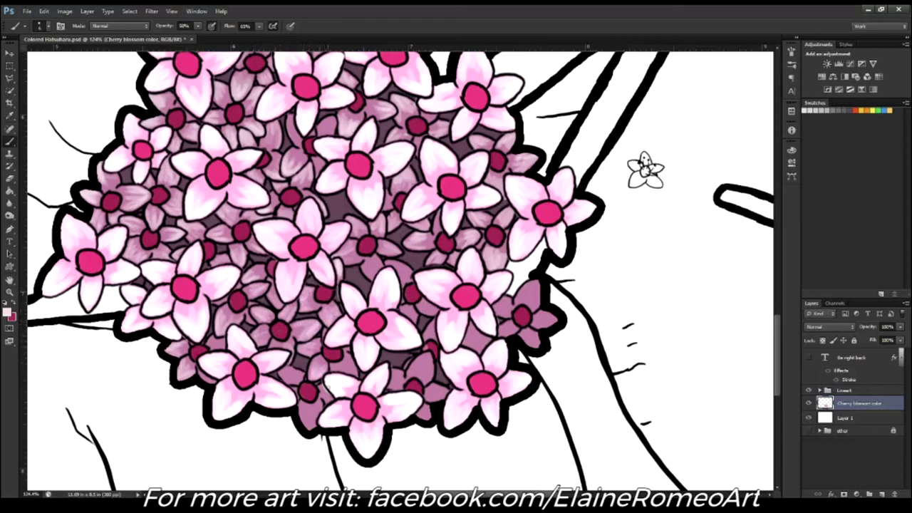
{"action": "left_click_drag", "start_coordinate": [304, 427], "coordinate": [317, 407]}
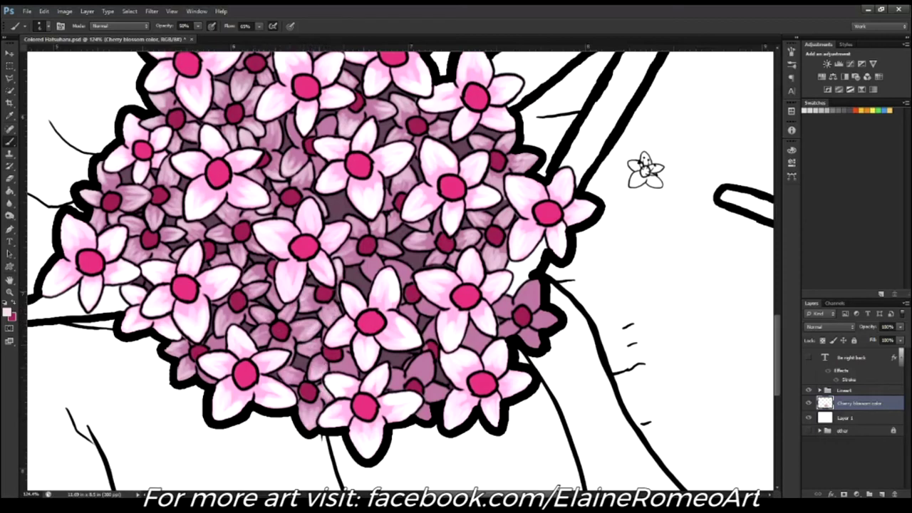
{"action": "left_click_drag", "start_coordinate": [415, 373], "coordinate": [427, 357]}
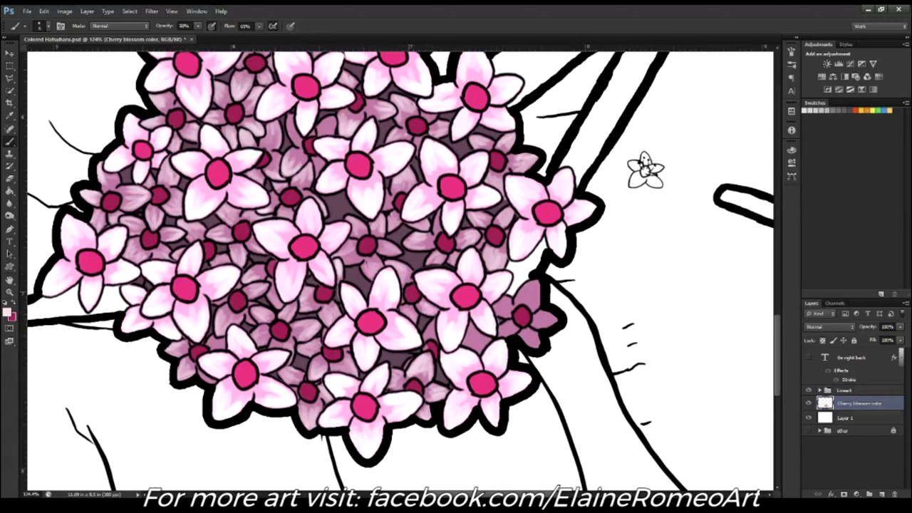
{"action": "left_click_drag", "start_coordinate": [532, 285], "coordinate": [526, 305]}
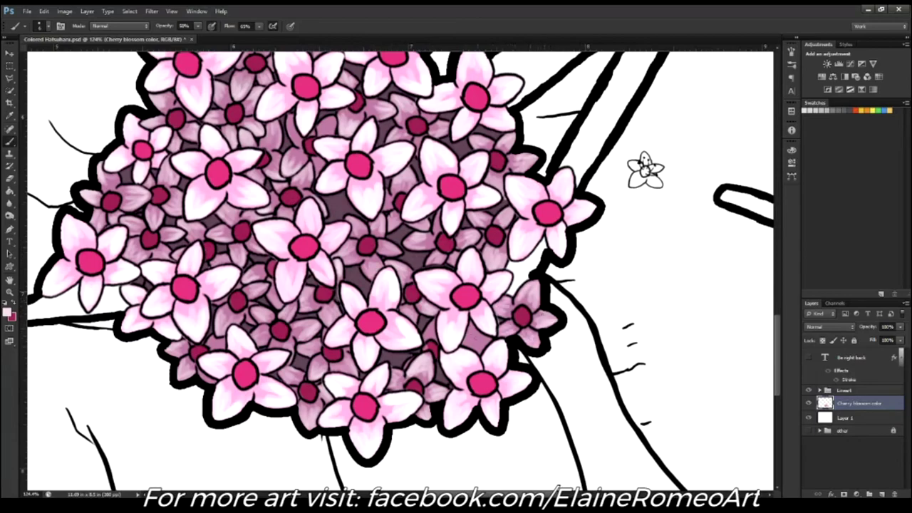
{"action": "key", "text": "ctrl+minus"}
{"action": "key", "text": "ctrl+minus"}
{"action": "key", "text": "ctrl+minus"}
{"action": "key", "text": "ctrl+minus"}
{"action": "key", "text": "ctrl+minus"}
{"action": "key", "text": "ctrl+minus"}
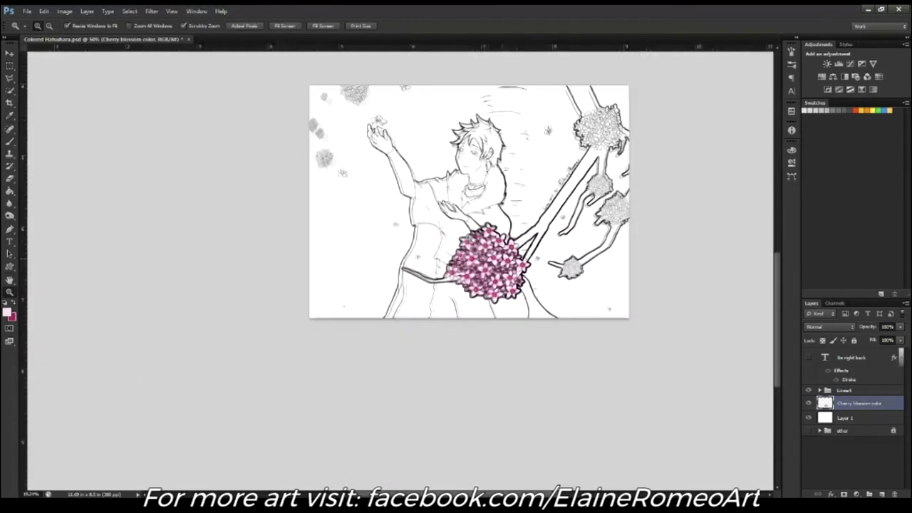
Step: Save the illustration and drag a copy of the blossom cluster onto the top-right branch
{"action": "key", "text": "ctrl+plus"}
{"action": "key", "text": "ctrl+s"}
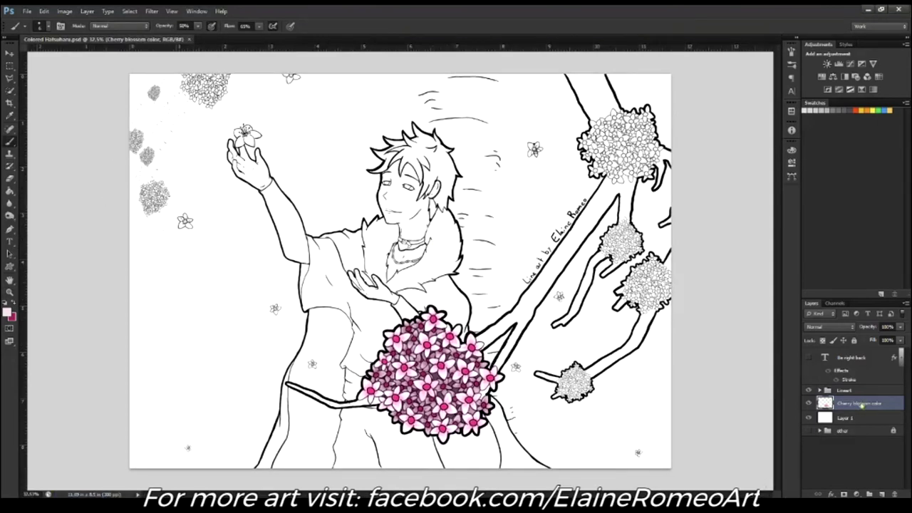
{"action": "key", "text": "v"}
{"action": "left_click_drag", "start_coordinate": [448, 361], "coordinate": [622, 137]}
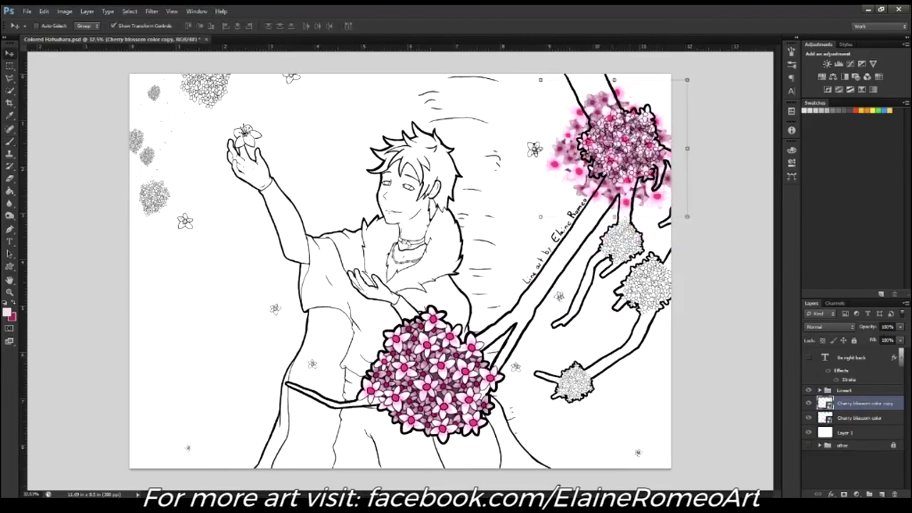
{"action": "scroll", "coordinate": [622, 136], "scroll_direction": "up", "scroll_amount": 5}
Step: Scale down and rotate the blossom copy to follow the top-right branch
{"action": "key", "text": "ctrl+t"}
{"action": "left_click_drag", "start_coordinate": [423, 382], "coordinate": [441, 399]}
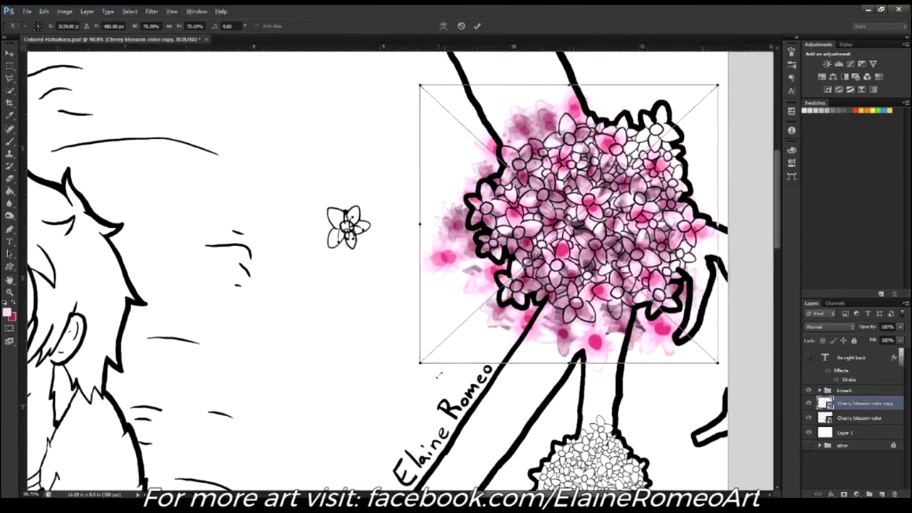
{"action": "mouse_move", "coordinate": [724, 417]}
{"action": "left_mouse_down"}
{"action": "mouse_move", "coordinate": [572, 371]}
{"action": "mouse_move", "coordinate": [520, 367]}
{"action": "left_mouse_up"}
{"action": "key", "text": "Return"}
{"action": "scroll", "coordinate": [608, 209], "scroll_direction": "up", "scroll_amount": 3}
{"action": "key", "text": "ctrl+t"}
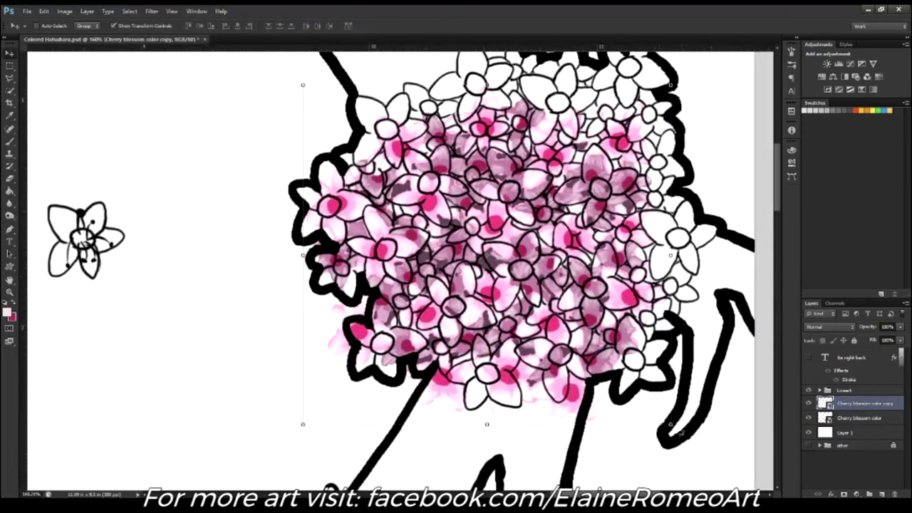
{"action": "left_click_drag", "start_coordinate": [467, 391], "coordinate": [767, 278]}
{"action": "left_click_drag", "start_coordinate": [470, 407], "coordinate": [475, 421]}
{"action": "scroll", "coordinate": [475, 420], "scroll_direction": "down", "scroll_amount": 2}
{"action": "key", "text": "Return"}
{"action": "key", "text": "ctrl+minus"}
{"action": "key", "text": "ctrl+minus"}
Step: Shrink and nudge the rotated blossom copy into its final size and placement
{"action": "key", "text": "v"}
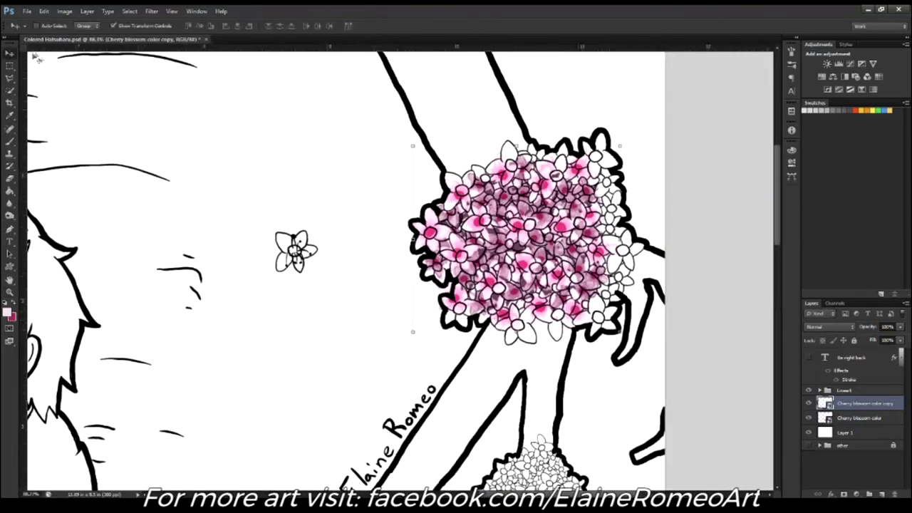
{"action": "key", "text": "ctrl+t"}
{"action": "key", "text": "Escape"}
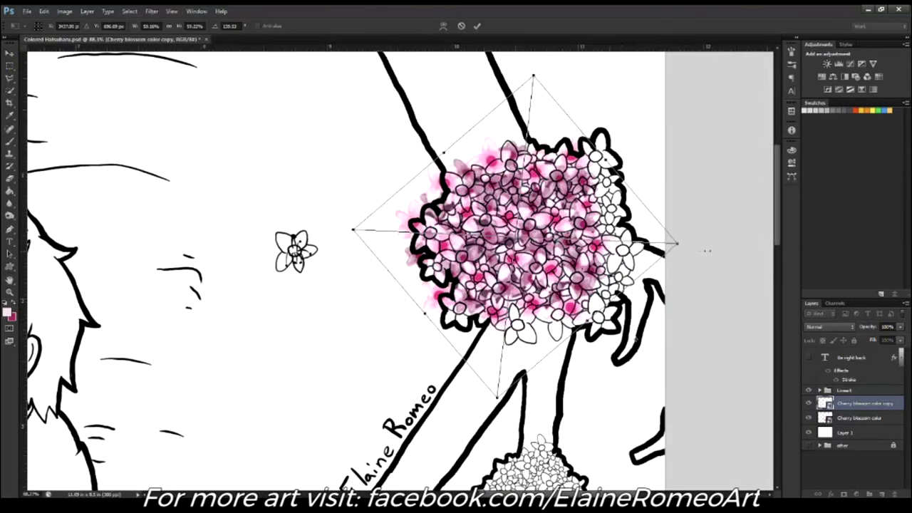
{"action": "key", "text": "ctrl+t"}
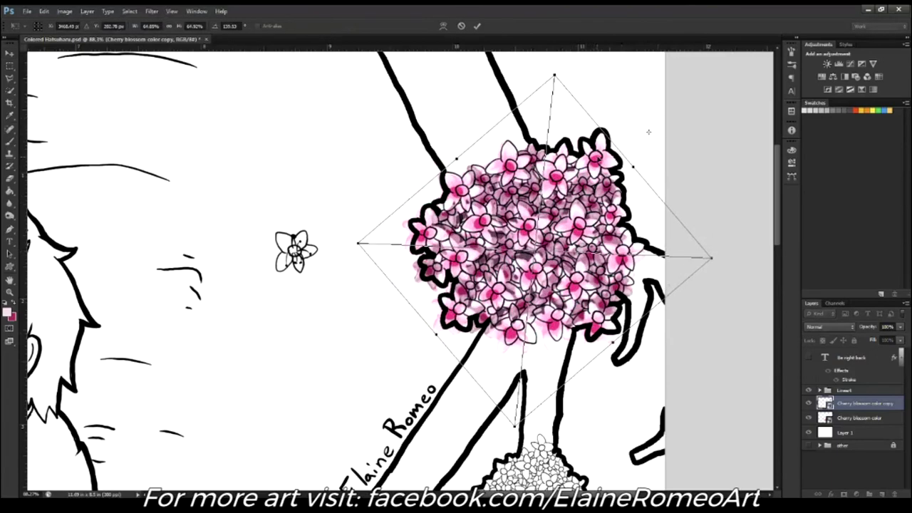
{"action": "key", "text": "Return"}
{"action": "scroll", "coordinate": [567, 246], "scroll_direction": "up", "scroll_amount": 3}
{"action": "left_click_drag", "start_coordinate": [311, 411], "coordinate": [315, 409]}
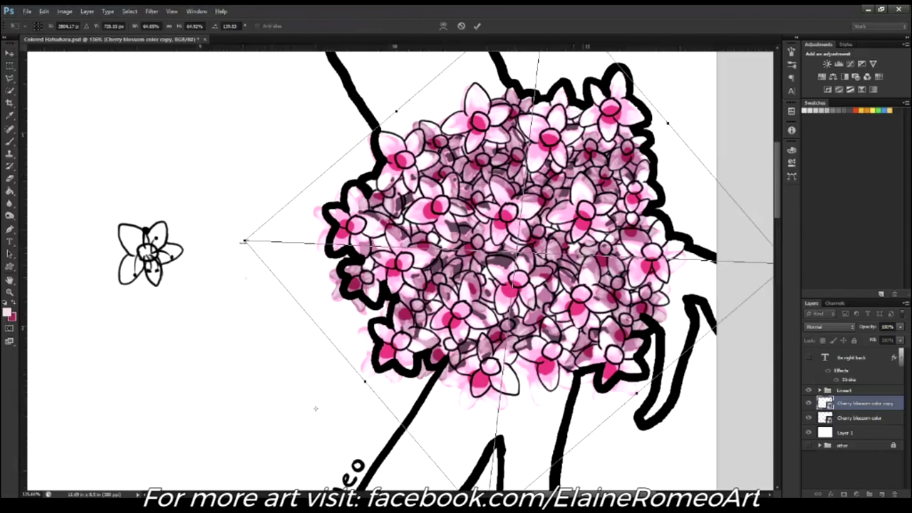
{"action": "mouse_move", "coordinate": [244, 241]}
{"action": "left_mouse_down"}
{"action": "mouse_move", "coordinate": [255, 235]}
{"action": "mouse_move", "coordinate": [248, 239]}
{"action": "left_mouse_up"}
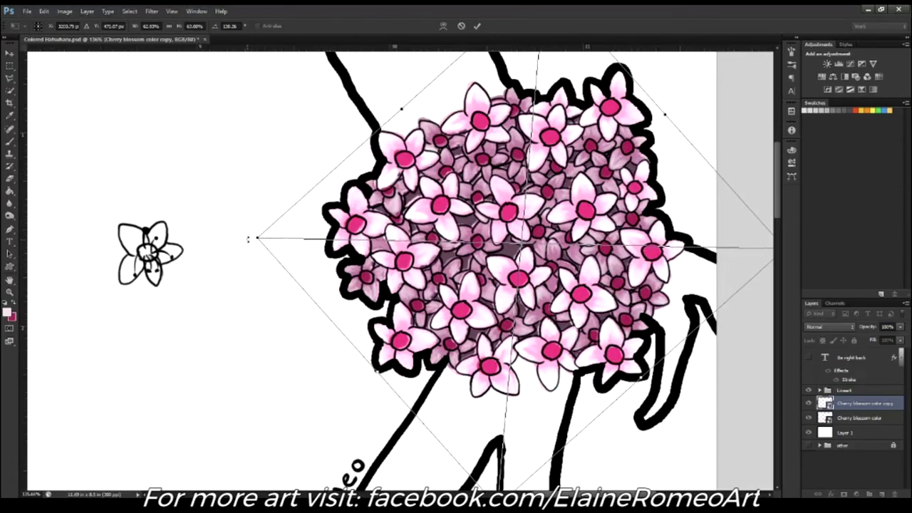
{"action": "key", "text": "Return"}
{"action": "key", "text": "ctrl+t"}
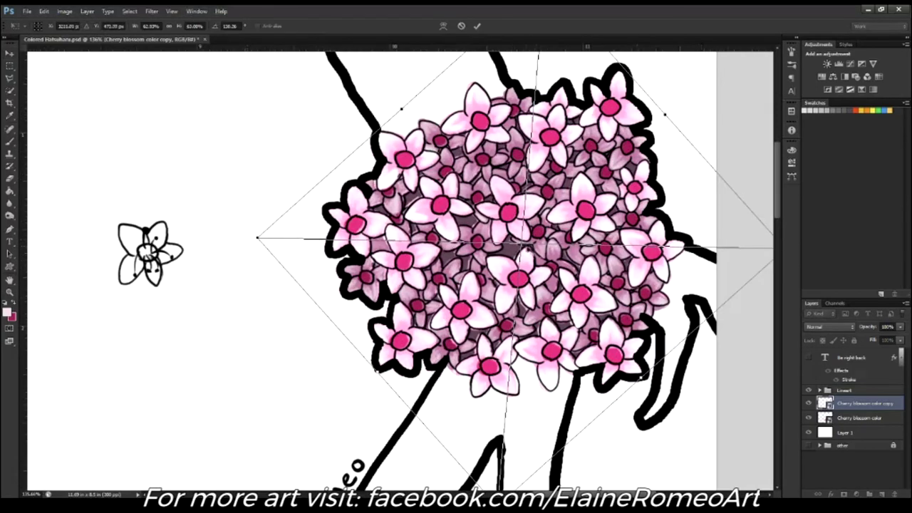
{"action": "left_click_drag", "start_coordinate": [270, 243], "coordinate": [274, 243]}
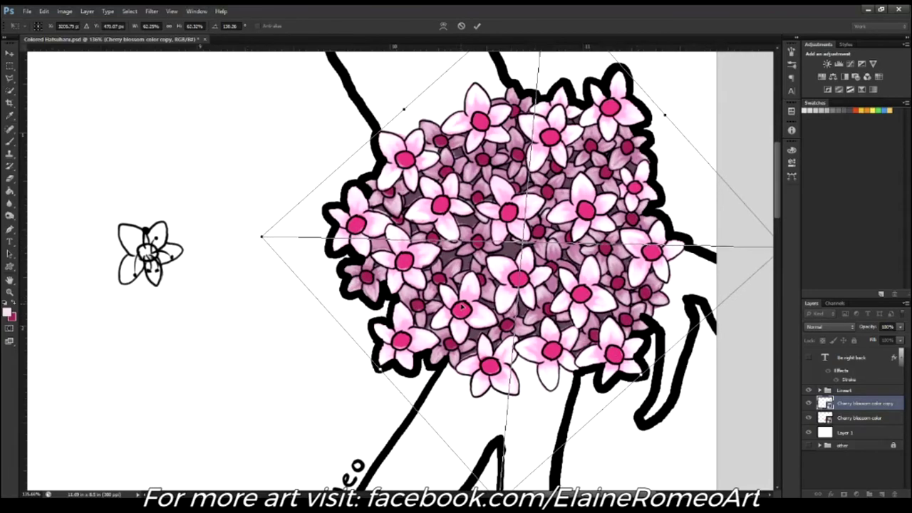
{"action": "key", "text": "Return"}
{"action": "key", "text": "z"}
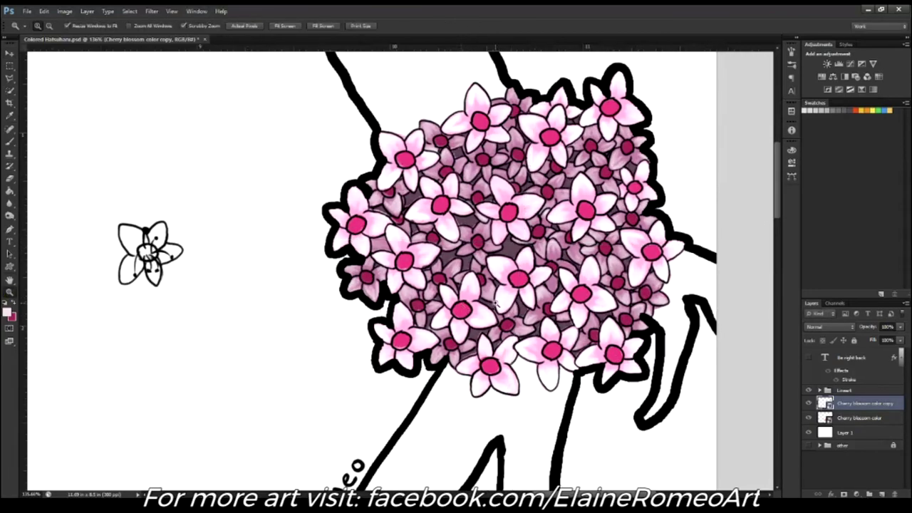
{"action": "key", "text": "ctrl+0"}
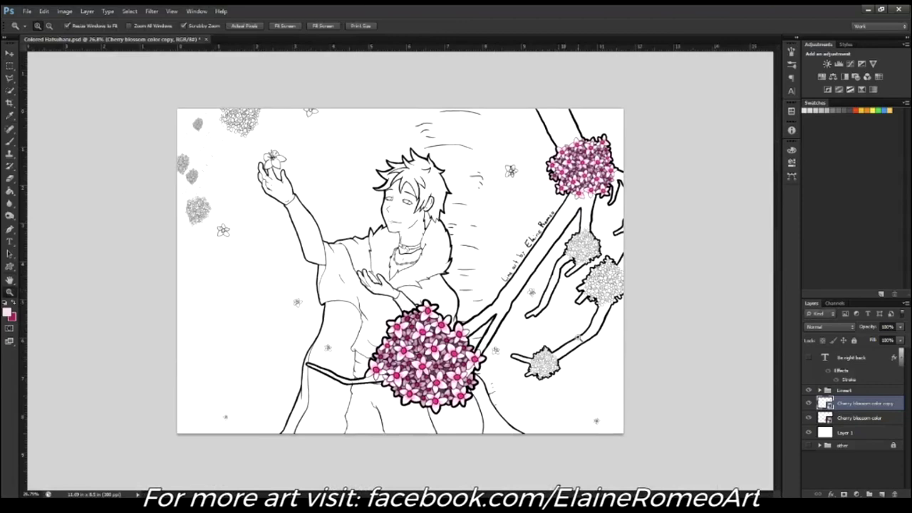
Step: Open the Cherry blossom color source, undo the stray scribble, and draw a black test stroke
{"action": "key", "text": "ctrl+plus"}
{"action": "key", "text": "ctrl+plus"}
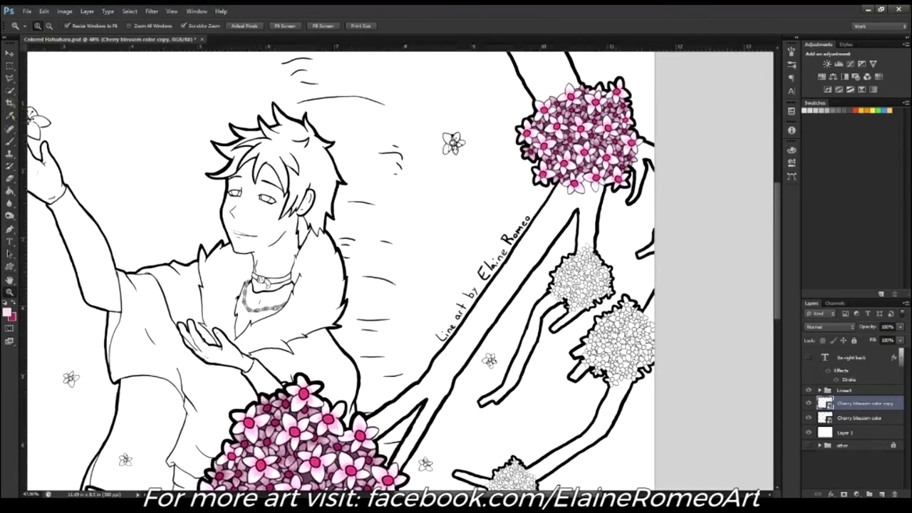
{"action": "key", "text": "b"}
{"action": "double_click", "coordinate": [824, 418]}
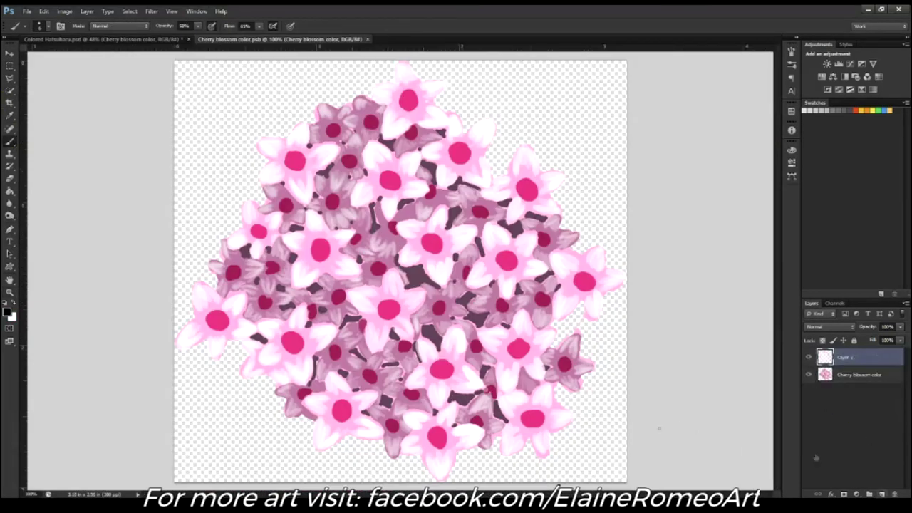
{"action": "key", "text": "ctrl+z"}
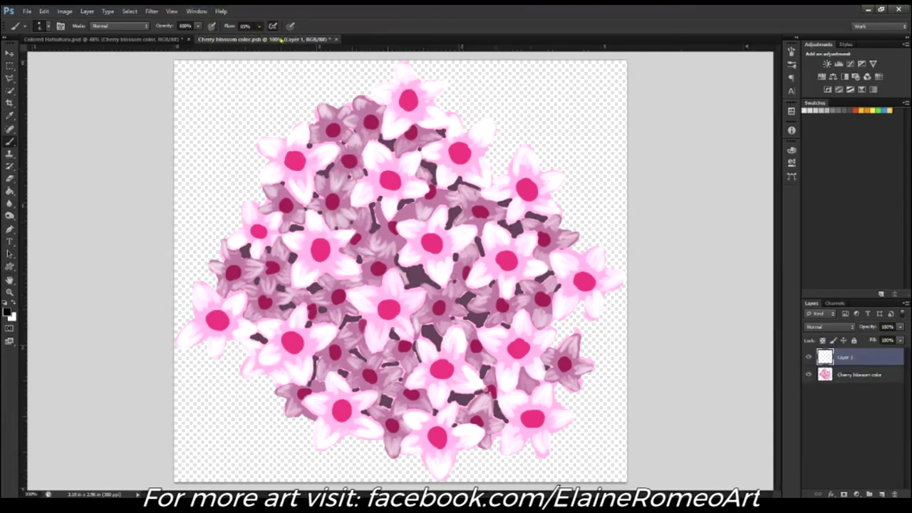
{"action": "left_click_drag", "start_coordinate": [369, 146], "coordinate": [449, 423]}
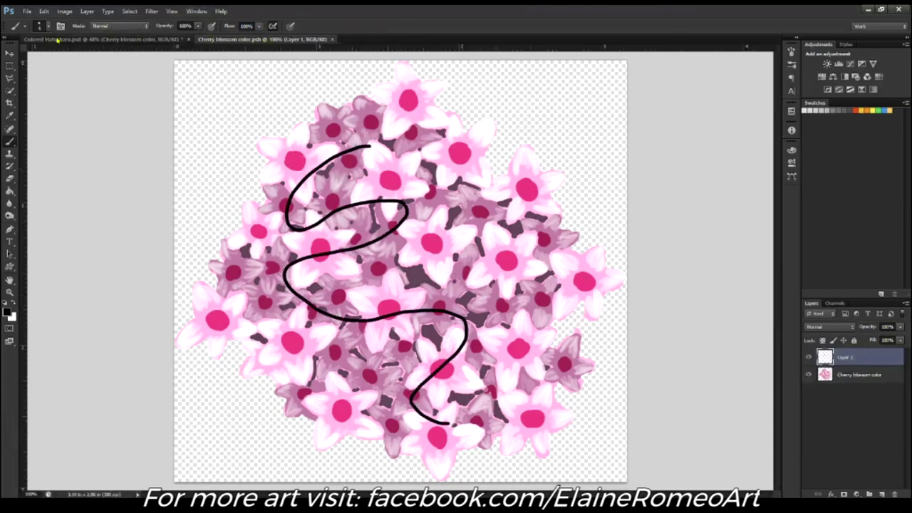
Step: Delete the black scribble, return to the illustration, save it, and select the Cherry blossom color copy layer
{"action": "left_click", "coordinate": [57, 39]}
{"action": "left_click", "coordinate": [264, 40]}
{"action": "key", "text": "Delete"}
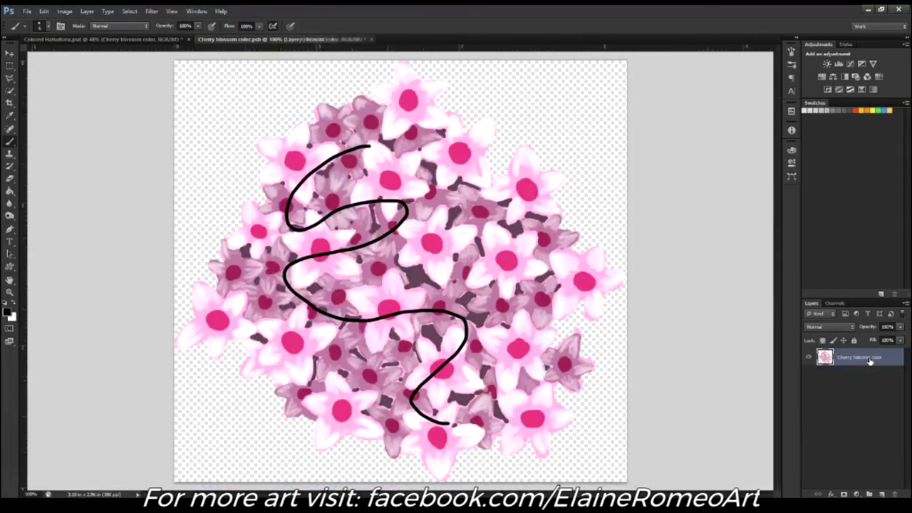
{"action": "key", "text": "ctrl+Tab"}
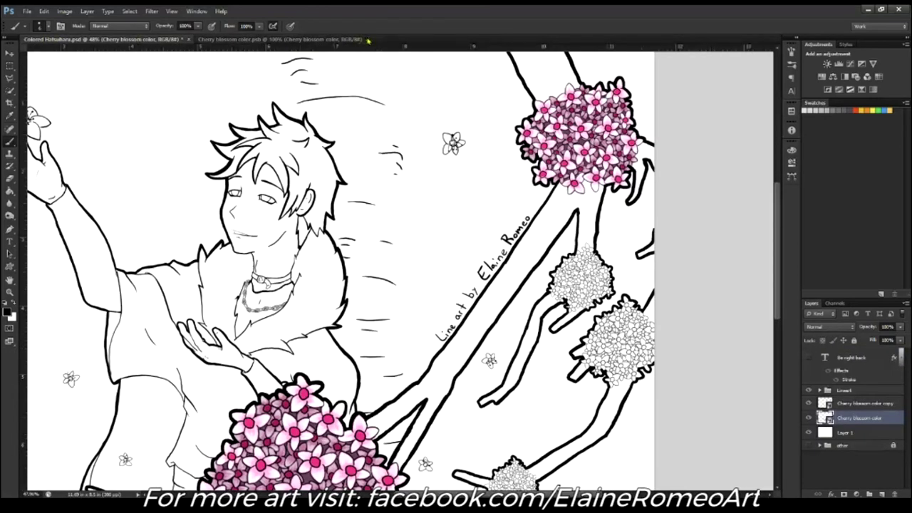
{"action": "key", "text": "ctrl+s"}
{"action": "left_click", "coordinate": [865, 403]}
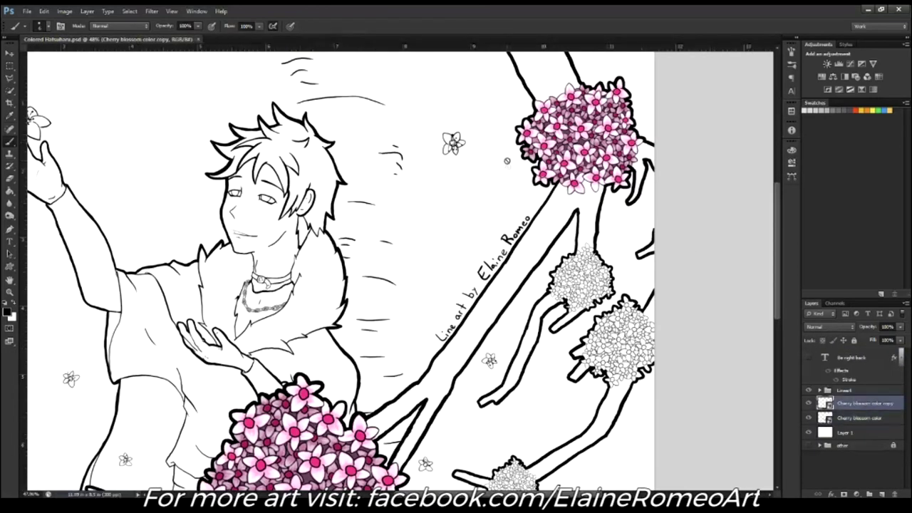
Step: Drag a copy of the pink cluster onto the white cluster below, rotating and shrinking it
{"action": "key", "text": "v"}
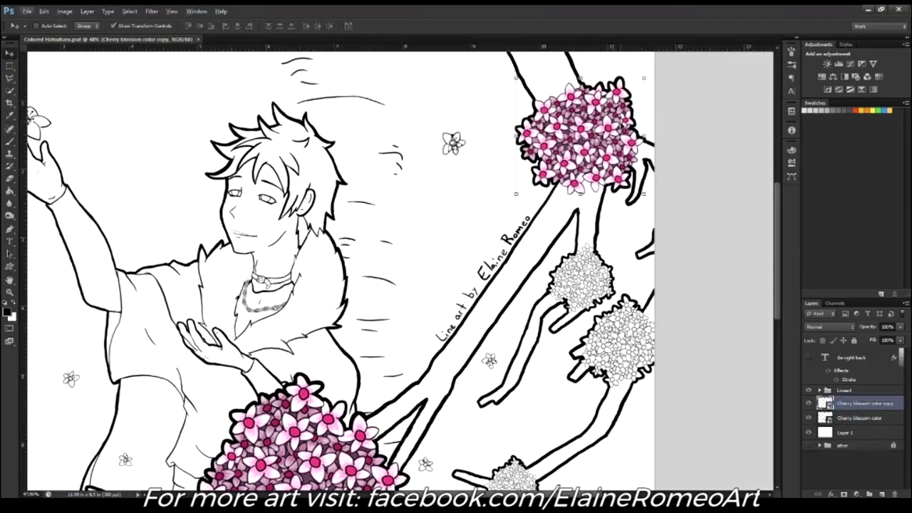
{"action": "left_click_drag", "start_coordinate": [577, 136], "coordinate": [577, 292]}
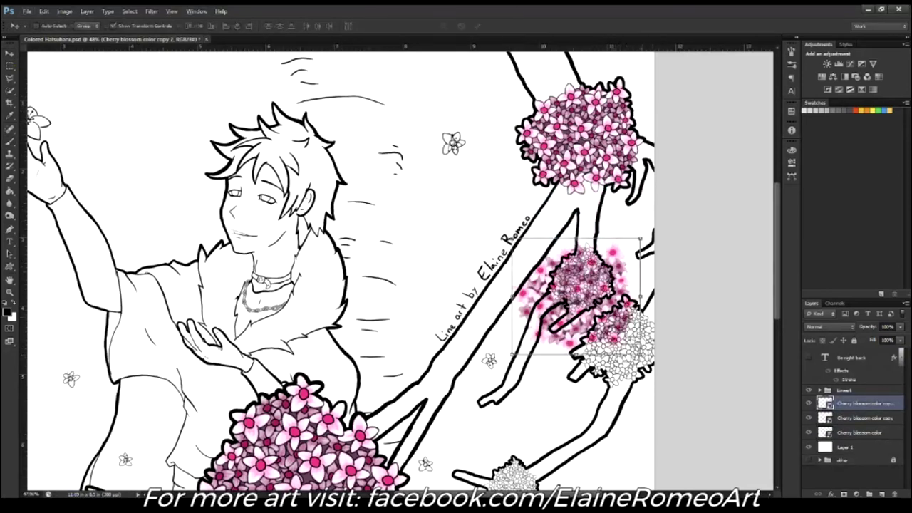
{"action": "mouse_move", "coordinate": [641, 242]}
{"action": "left_mouse_down"}
{"action": "mouse_move", "coordinate": [644, 276]}
{"action": "mouse_move", "coordinate": [566, 223]}
{"action": "left_mouse_up"}
{"action": "key", "text": "Return"}
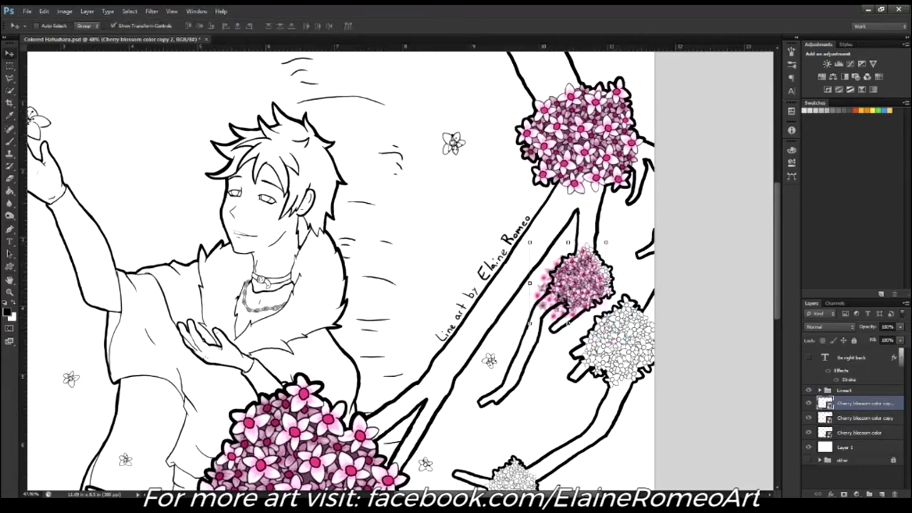
{"action": "scroll", "coordinate": [578, 277], "scroll_direction": "up", "scroll_amount": 4}
{"action": "mouse_move", "coordinate": [649, 184]}
{"action": "left_mouse_down"}
{"action": "mouse_move", "coordinate": [684, 242]}
{"action": "mouse_move", "coordinate": [684, 228]}
{"action": "left_mouse_up"}
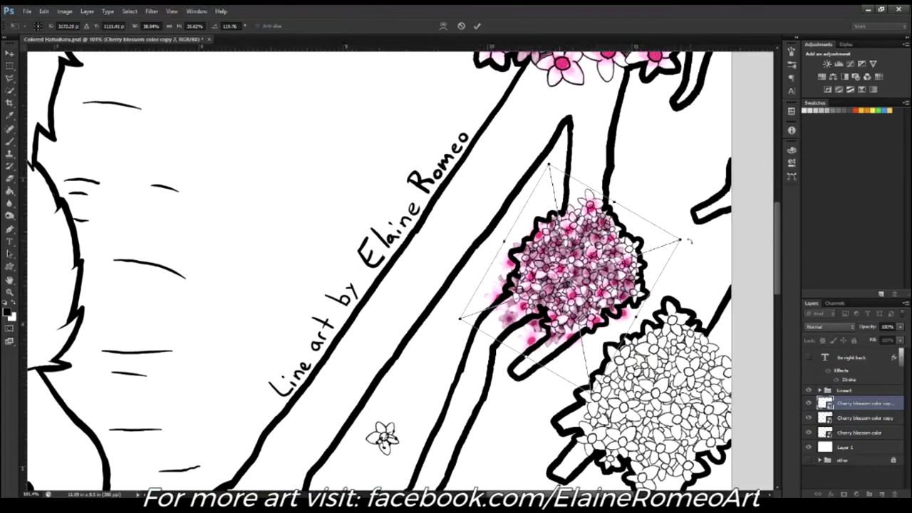
{"action": "left_click_drag", "start_coordinate": [682, 231], "coordinate": [671, 226]}
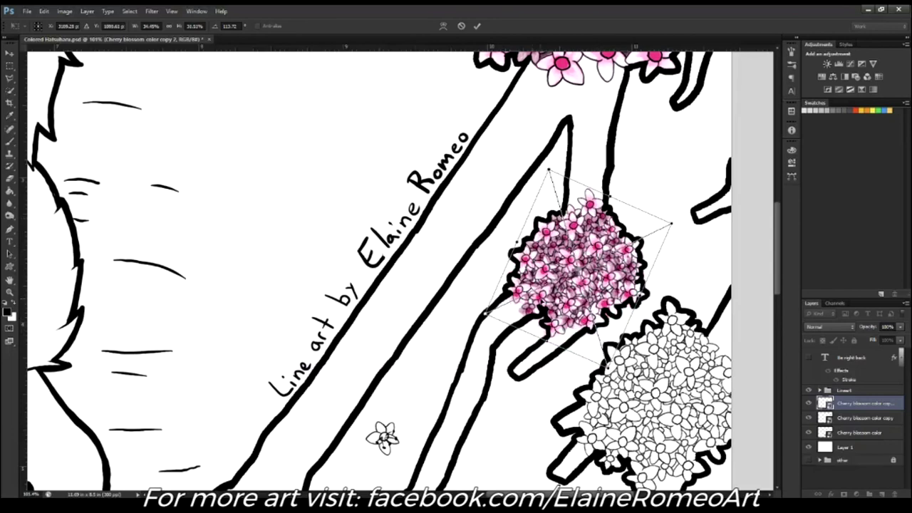
{"action": "key", "text": "Return"}
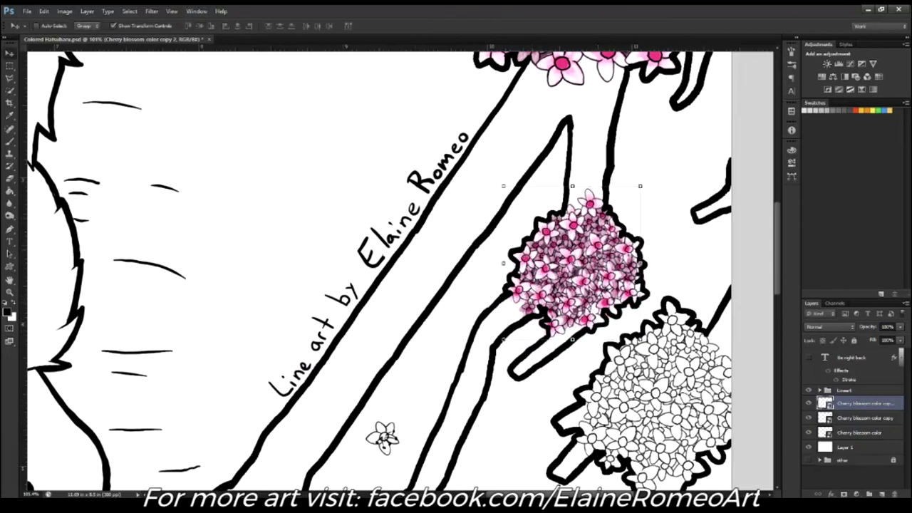
Step: Resize and tilt that pink copy so it sits over the cluster's outlines
{"action": "scroll", "coordinate": [570, 264], "scroll_direction": "up", "scroll_amount": 3}
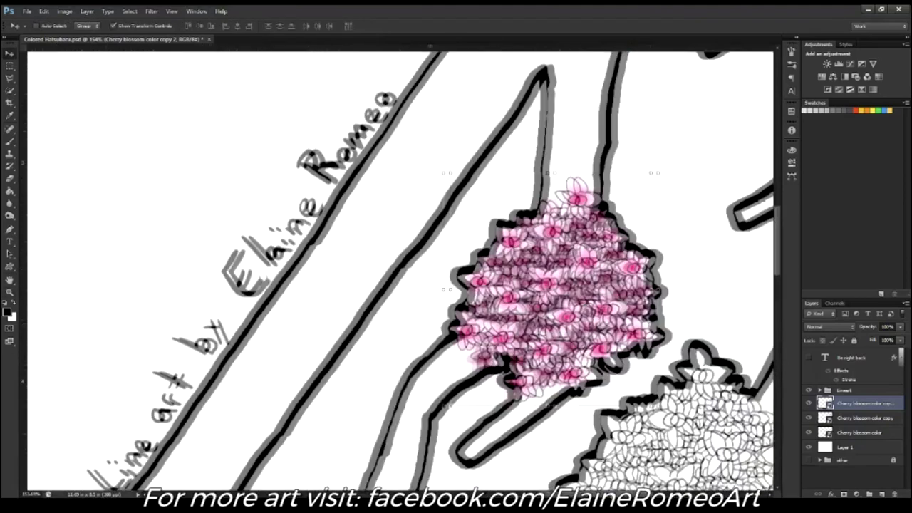
{"action": "key", "text": "ctrl+t"}
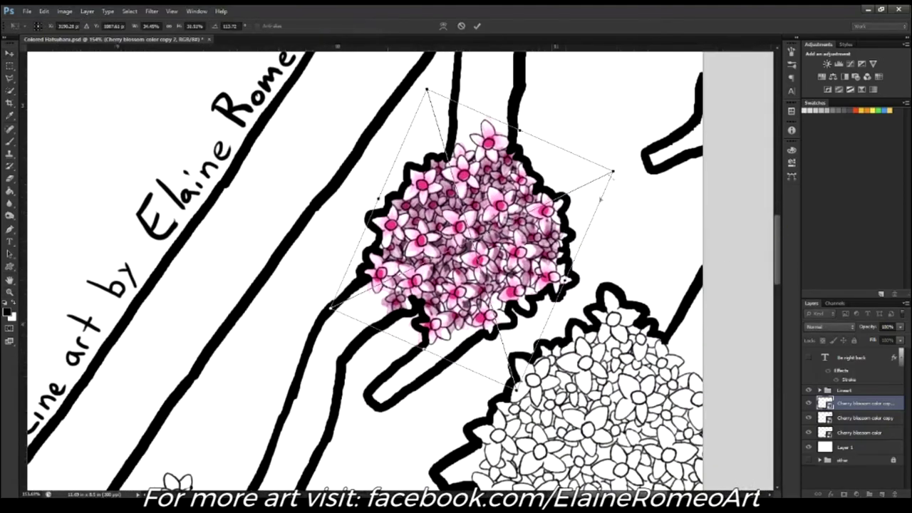
{"action": "left_click_drag", "start_coordinate": [612, 172], "coordinate": [610, 174]}
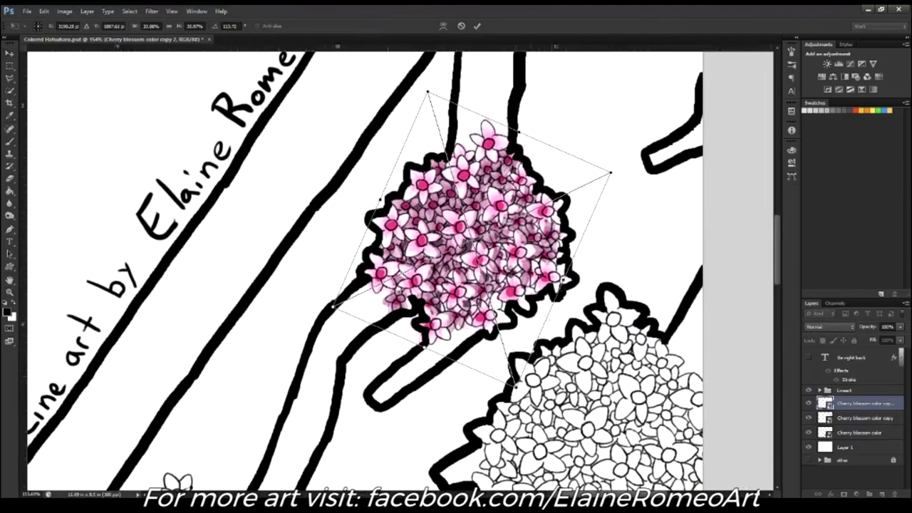
{"action": "mouse_move", "coordinate": [564, 280]}
{"action": "left_mouse_down"}
{"action": "mouse_move", "coordinate": [623, 157]}
{"action": "mouse_move", "coordinate": [617, 164]}
{"action": "left_mouse_up"}
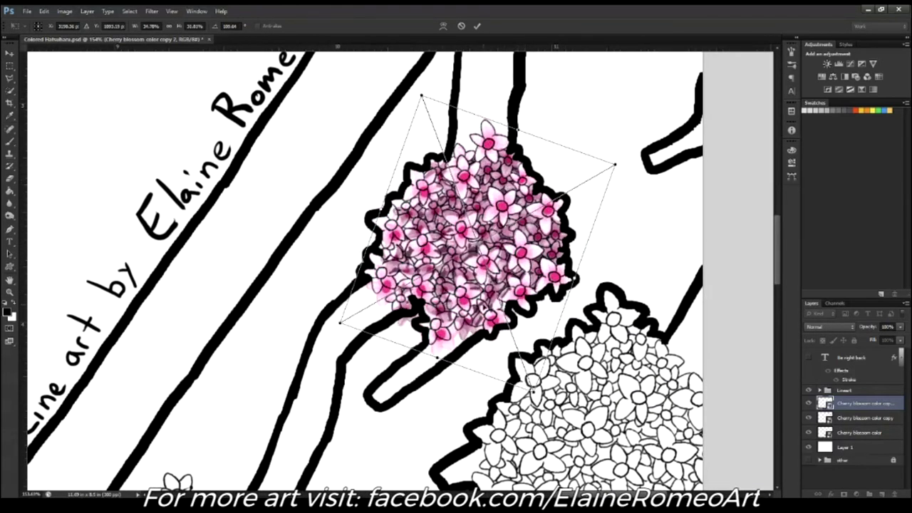
{"action": "key", "text": "Return"}
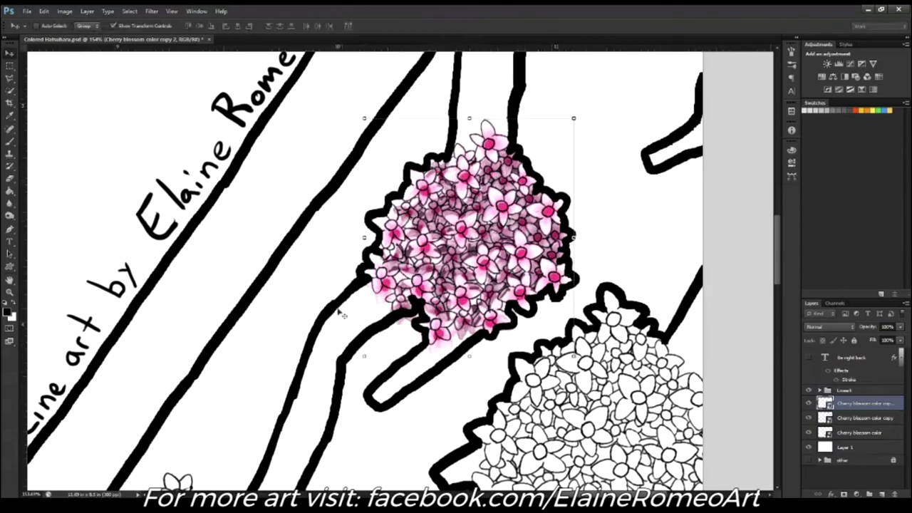
{"action": "scroll", "coordinate": [341, 313], "scroll_direction": "down", "scroll_amount": 5}
{"action": "scroll", "coordinate": [340, 314], "scroll_direction": "up", "scroll_amount": 2}
Step: Merge the layer down and place a new rotated, shrunken pink copy on the middle white cluster
{"action": "key", "text": "ctrl+e"}
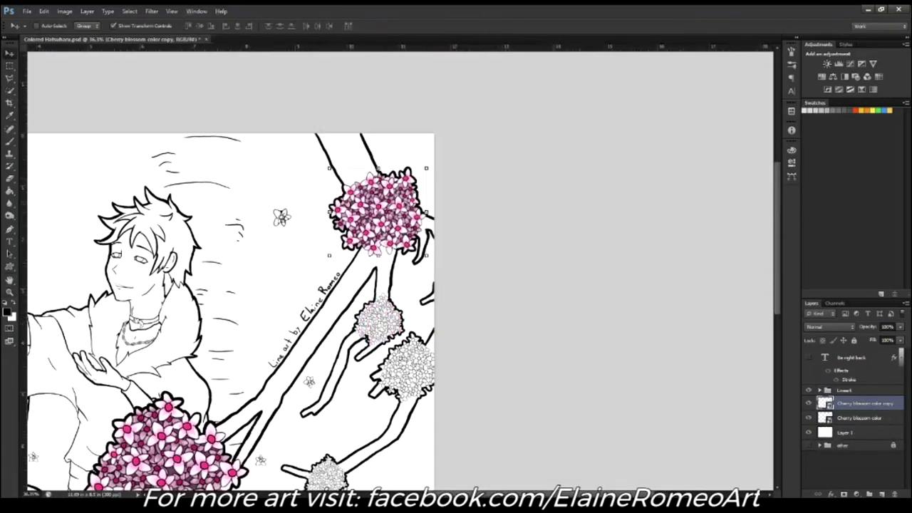
{"action": "left_click_drag", "start_coordinate": [378, 210], "coordinate": [367, 317]}
{"action": "scroll", "coordinate": [367, 317], "scroll_direction": "up", "scroll_amount": 5}
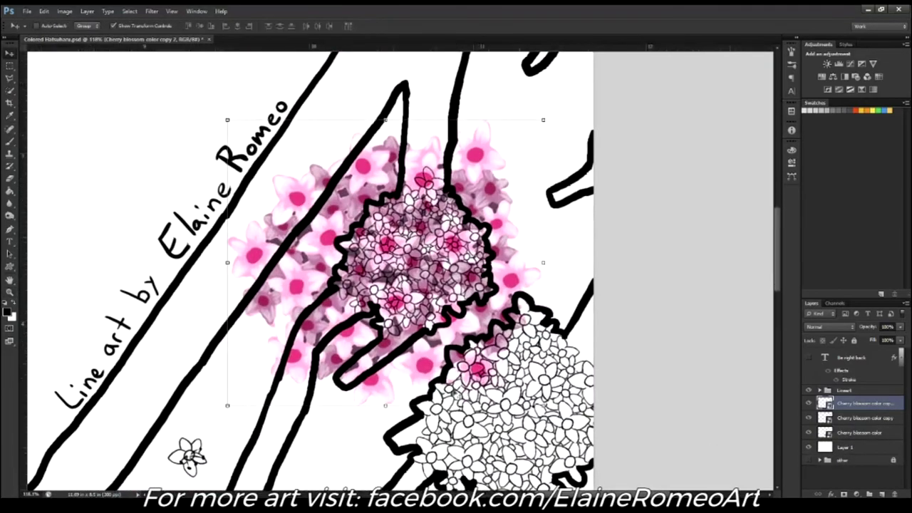
{"action": "key", "text": "ctrl+t"}
{"action": "mouse_move", "coordinate": [548, 411]}
{"action": "left_mouse_down"}
{"action": "mouse_move", "coordinate": [627, 277]}
{"action": "mouse_move", "coordinate": [523, 244]}
{"action": "mouse_move", "coordinate": [535, 221]}
{"action": "left_mouse_up"}
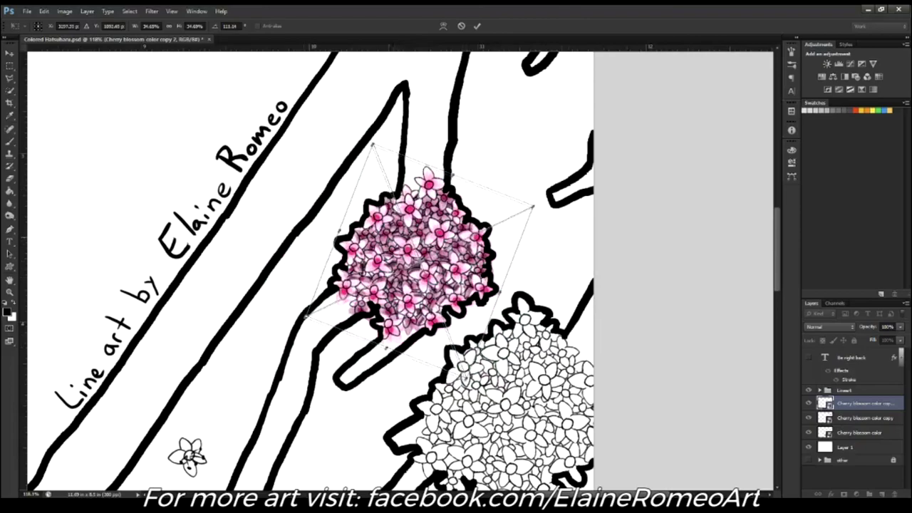
{"action": "key", "text": "Return"}
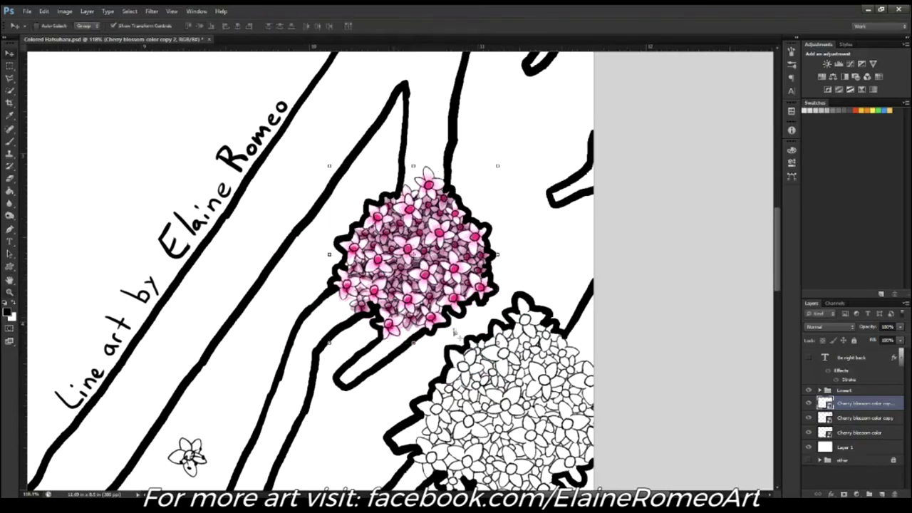
{"action": "scroll", "coordinate": [441, 263], "scroll_direction": "up", "scroll_amount": 4}
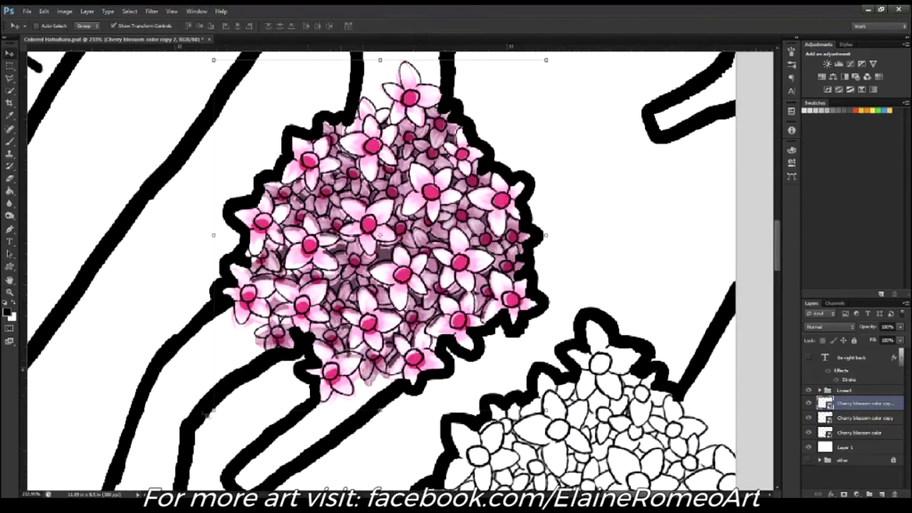
Step: Shrink the new copy slightly and rotate it a touch clockwise to finalise its fit
{"action": "key", "text": "ctrl+t"}
{"action": "key", "text": "Escape"}
{"action": "key", "text": "ctrl+t"}
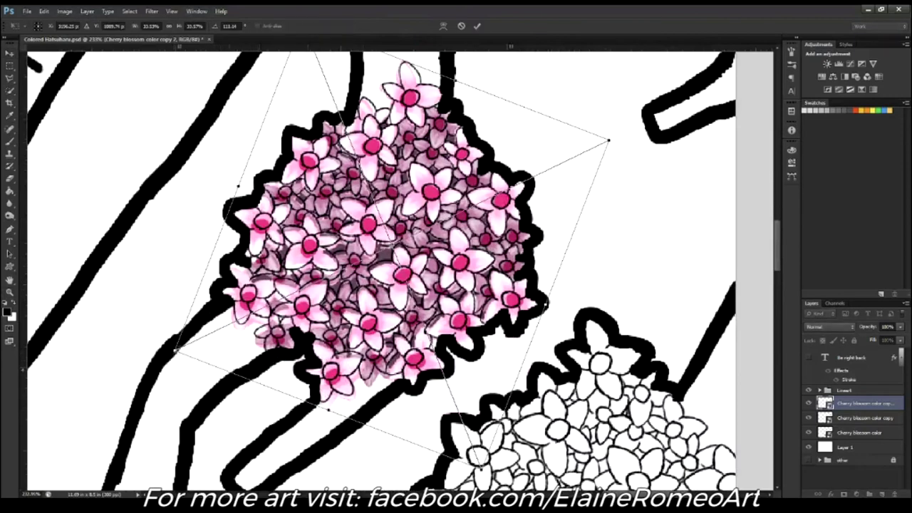
{"action": "left_click_drag", "start_coordinate": [176, 349], "coordinate": [182, 343]}
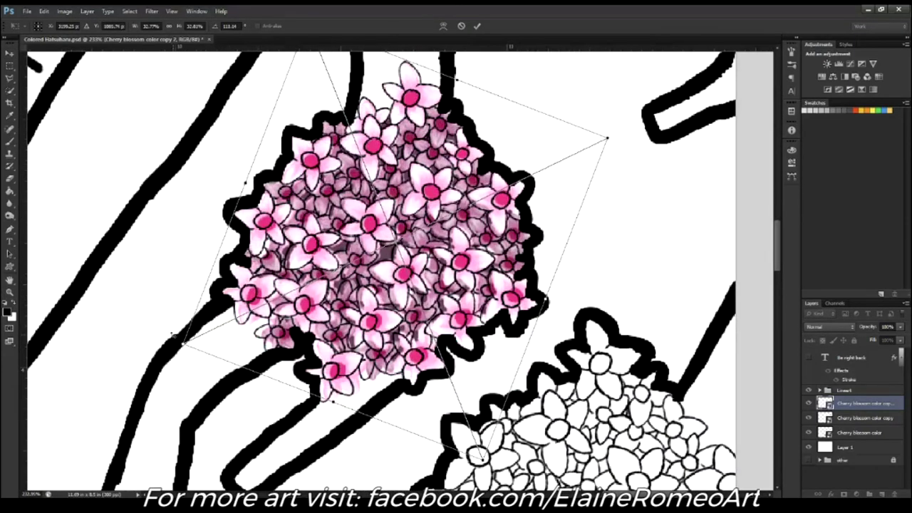
{"action": "left_click_drag", "start_coordinate": [611, 137], "coordinate": [619, 128]}
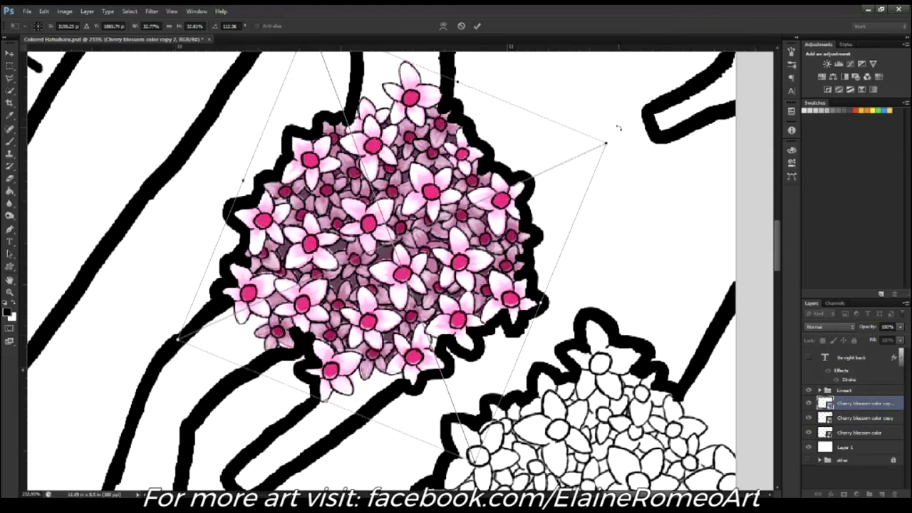
{"action": "key", "text": "Return"}
{"action": "scroll", "coordinate": [303, 183], "scroll_direction": "down", "scroll_amount": 3}
{"action": "scroll", "coordinate": [303, 183], "scroll_direction": "up", "scroll_amount": 1}
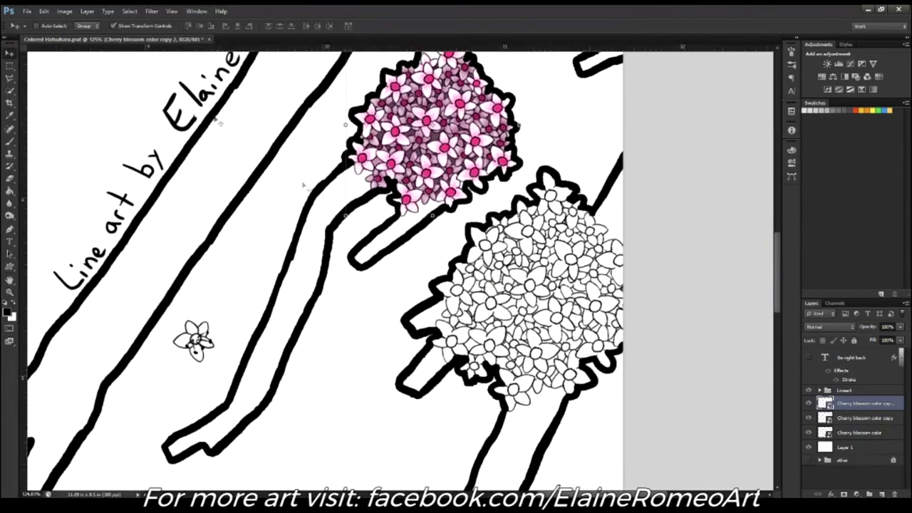
Step: Duplicate the pink blossom onto the lower white cluster, enlarged and rotated to match its branch
{"action": "left_click_drag", "start_coordinate": [432, 213], "coordinate": [528, 377]}
{"action": "key", "text": "ctrl+t"}
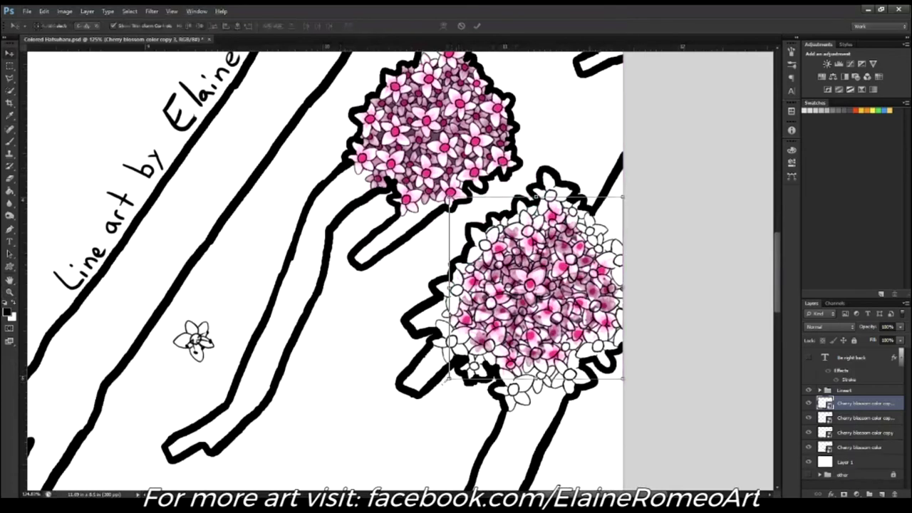
{"action": "mouse_move", "coordinate": [656, 241]}
{"action": "left_mouse_down"}
{"action": "mouse_move", "coordinate": [698, 211]}
{"action": "mouse_move", "coordinate": [668, 191]}
{"action": "left_mouse_up"}
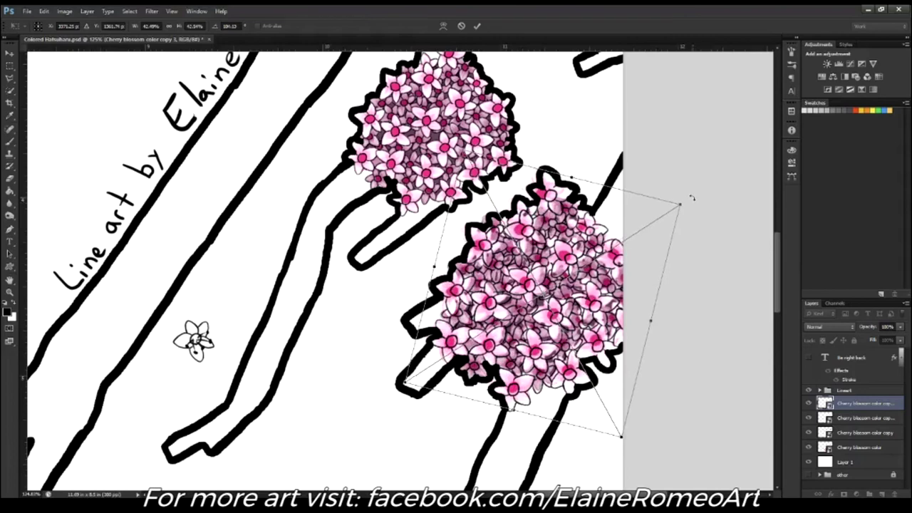
{"action": "mouse_move", "coordinate": [665, 191]}
{"action": "left_mouse_down"}
{"action": "mouse_move", "coordinate": [696, 223]}
{"action": "mouse_move", "coordinate": [691, 187]}
{"action": "left_mouse_up"}
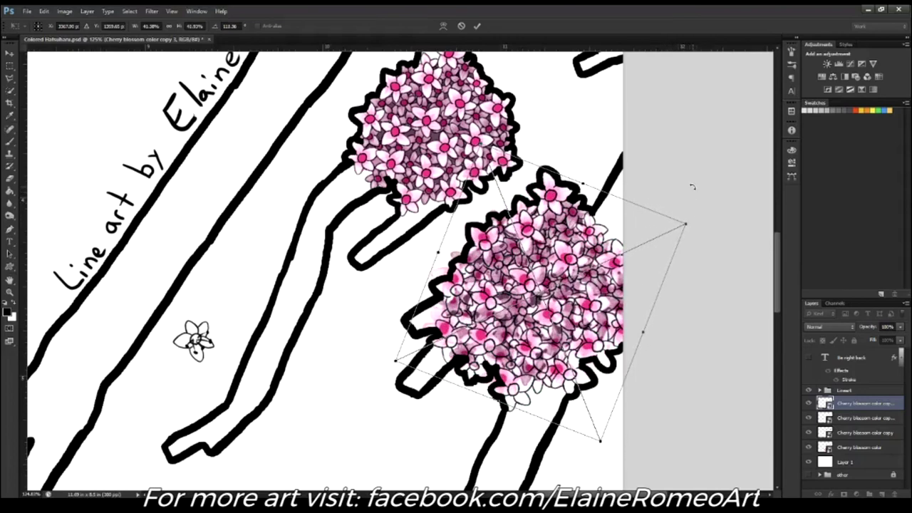
{"action": "left_click_drag", "start_coordinate": [602, 443], "coordinate": [606, 451]}
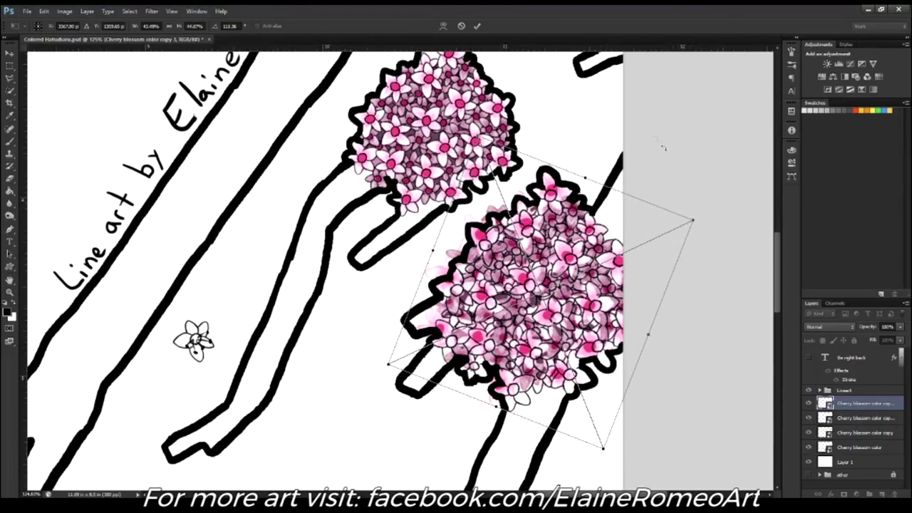
{"action": "left_click_drag", "start_coordinate": [703, 216], "coordinate": [694, 187]}
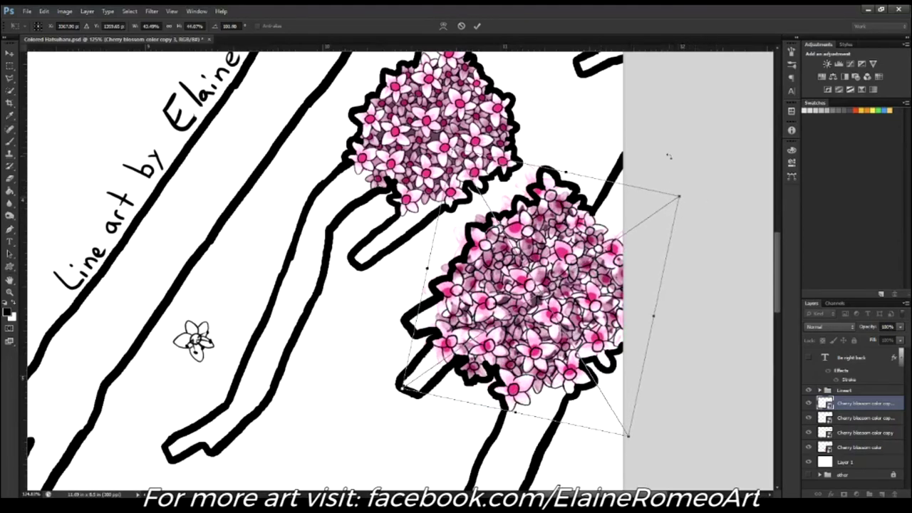
{"action": "key", "text": "Return"}
{"action": "scroll", "coordinate": [536, 201], "scroll_direction": "up", "scroll_amount": 3}
Step: Re-tilt, resize and nudge the copy with the arrow keys to sit within the middle branch cluster
{"action": "left_click_drag", "start_coordinate": [522, 202], "coordinate": [536, 201]}
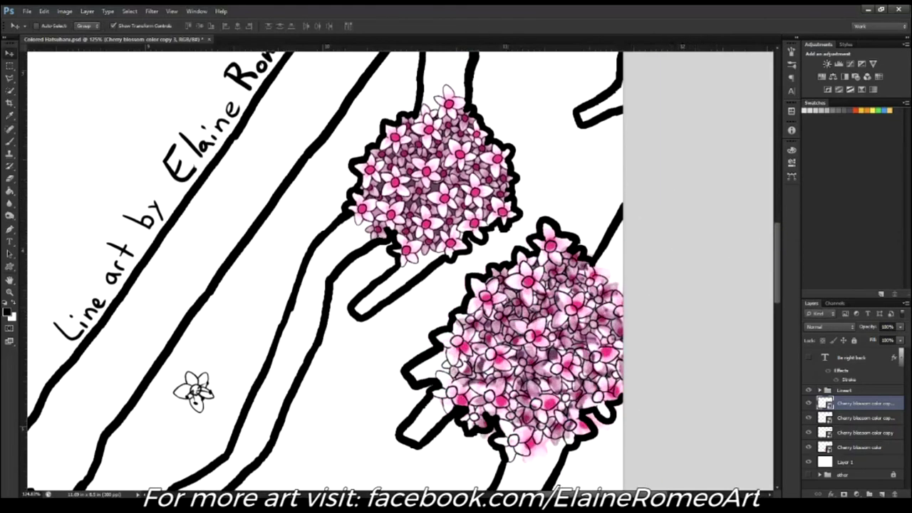
{"action": "key", "text": "ctrl+t"}
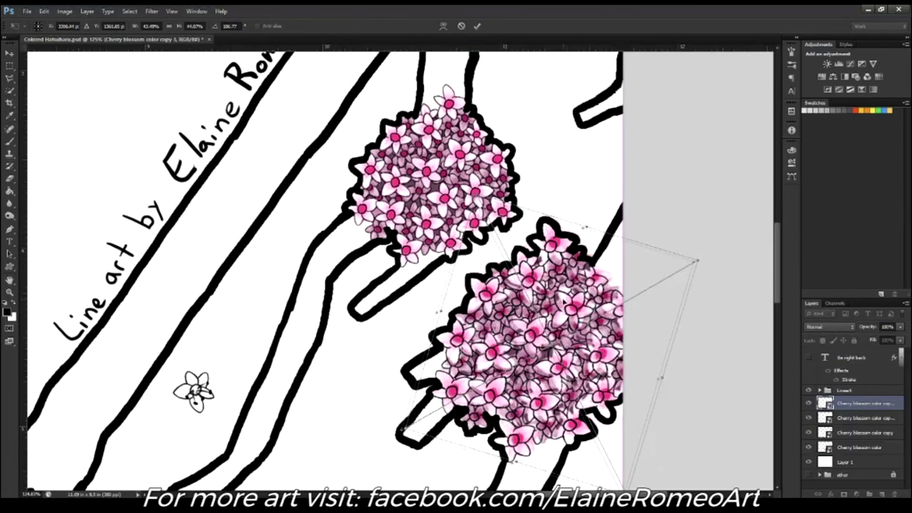
{"action": "left_click_drag", "start_coordinate": [680, 214], "coordinate": [702, 245]}
{"action": "left_click_drag", "start_coordinate": [567, 307], "coordinate": [568, 306]}
{"action": "scroll", "coordinate": [762, 270], "scroll_direction": "down", "scroll_amount": 4}
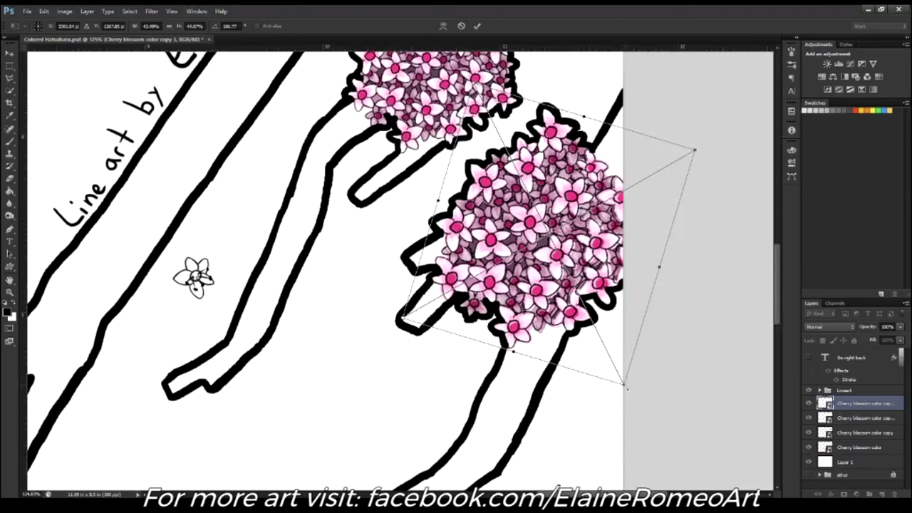
{"action": "left_click_drag", "start_coordinate": [472, 81], "coordinate": [476, 90]}
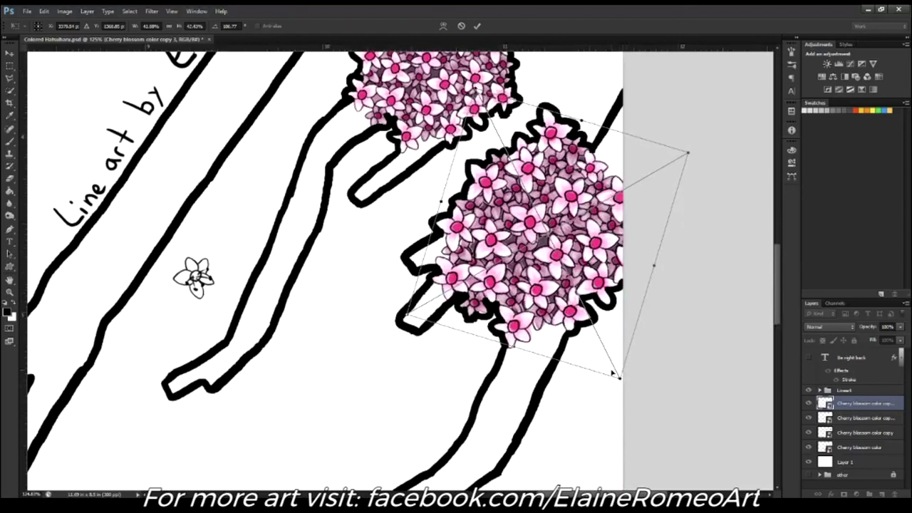
{"action": "key", "text": "Left"}
{"action": "key", "text": "Left"}
{"action": "key", "text": "Left"}
{"action": "key", "text": "Up"}
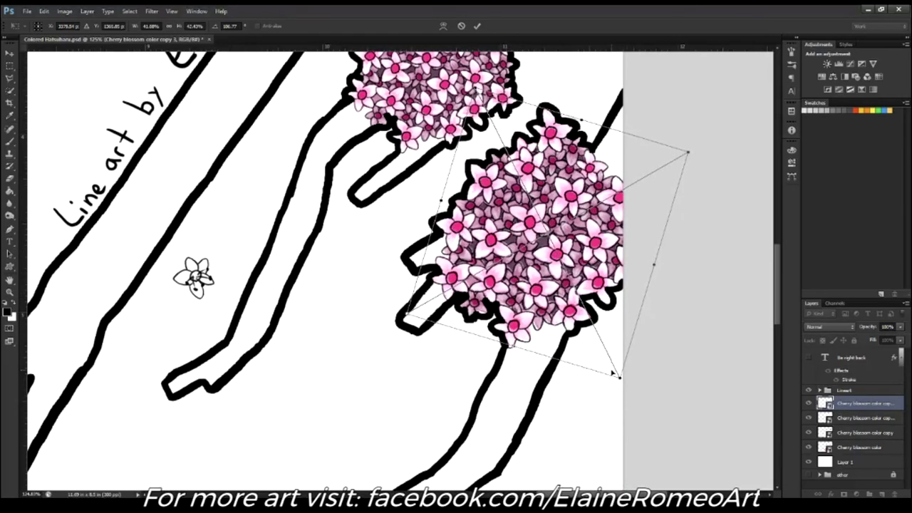
{"action": "key", "text": "Down"}
{"action": "key", "text": "Down"}
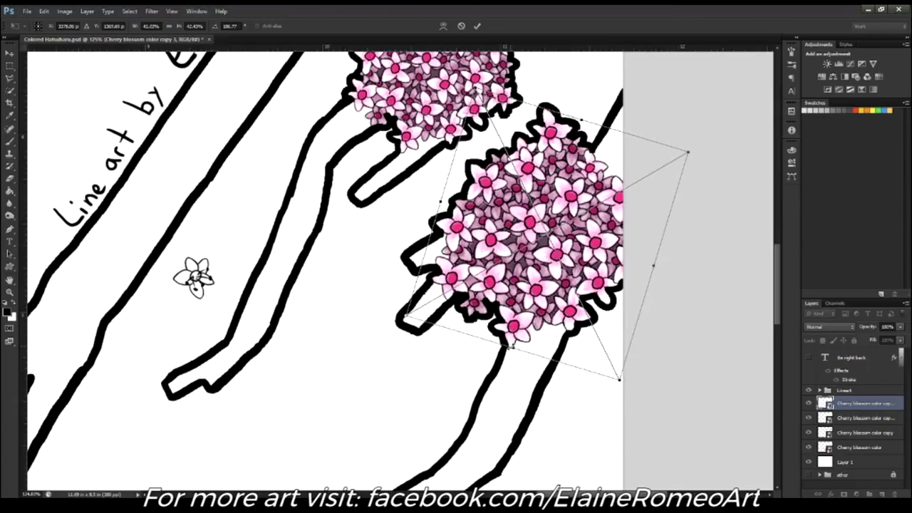
{"action": "key", "text": "Return"}
{"action": "scroll", "coordinate": [532, 347], "scroll_direction": "down", "scroll_amount": 5}
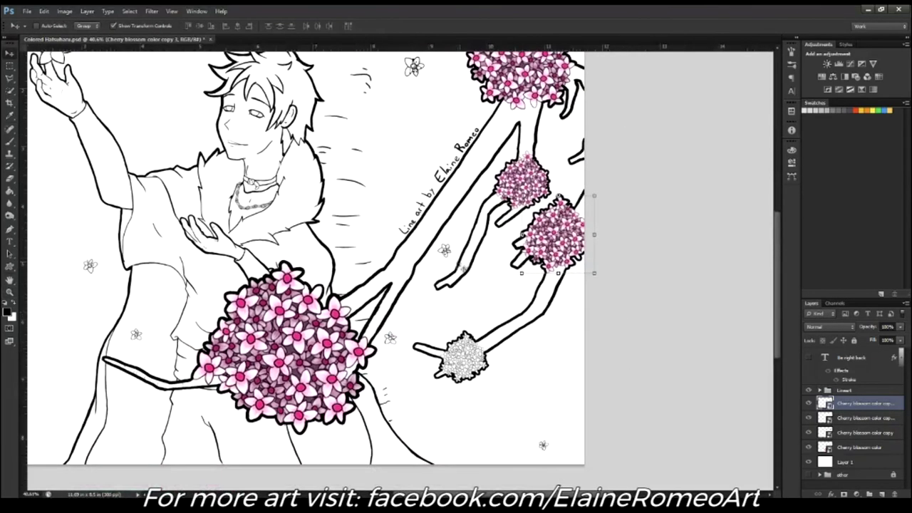
Step: Place a pink blossom copy on the small lower-right white cluster, scaled down to about 29%
{"action": "mouse_move", "coordinate": [556, 235]}
{"action": "left_mouse_down"}
{"action": "mouse_move", "coordinate": [467, 360]}
{"action": "mouse_move", "coordinate": [542, 384]}
{"action": "left_mouse_up"}
{"action": "key", "text": "z"}
{"action": "key", "text": "v"}
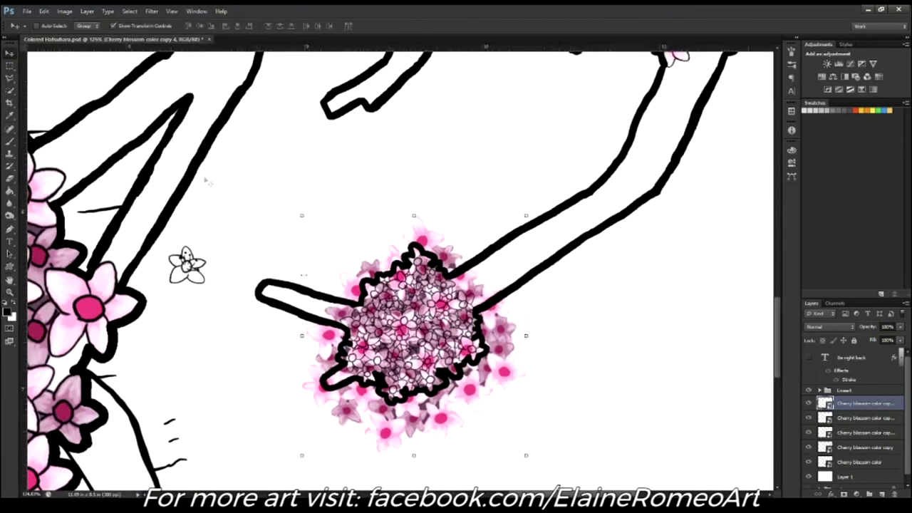
{"action": "key", "text": "ctrl+t"}
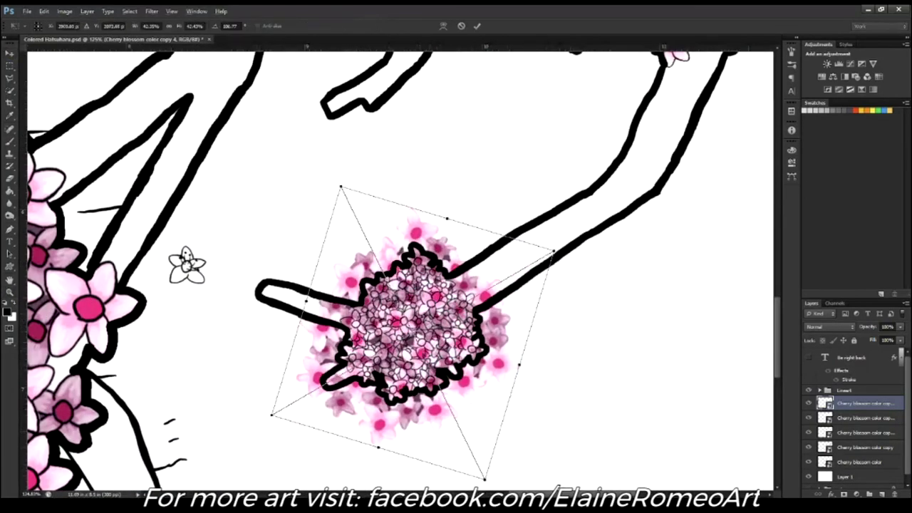
{"action": "left_click_drag", "start_coordinate": [485, 478], "coordinate": [462, 428]}
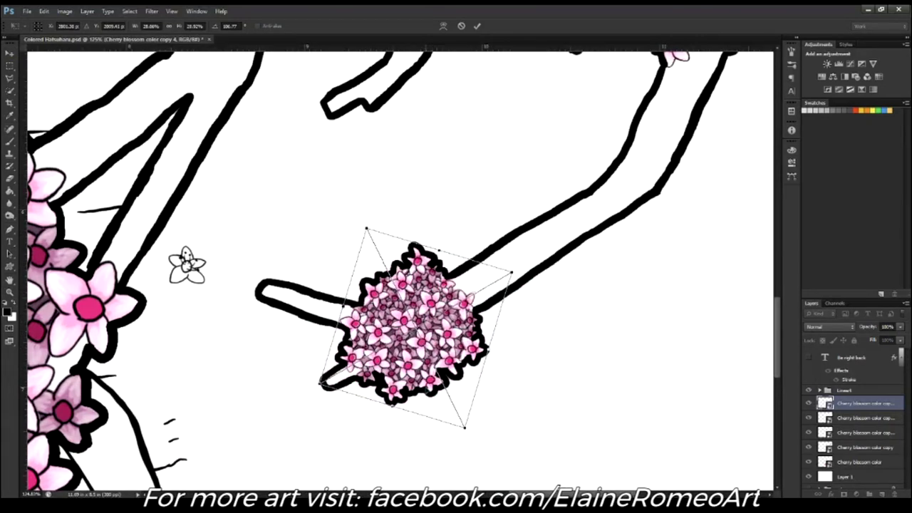
{"action": "key", "text": "Return"}
{"action": "scroll", "coordinate": [399, 271], "scroll_direction": "down", "scroll_amount": 5}
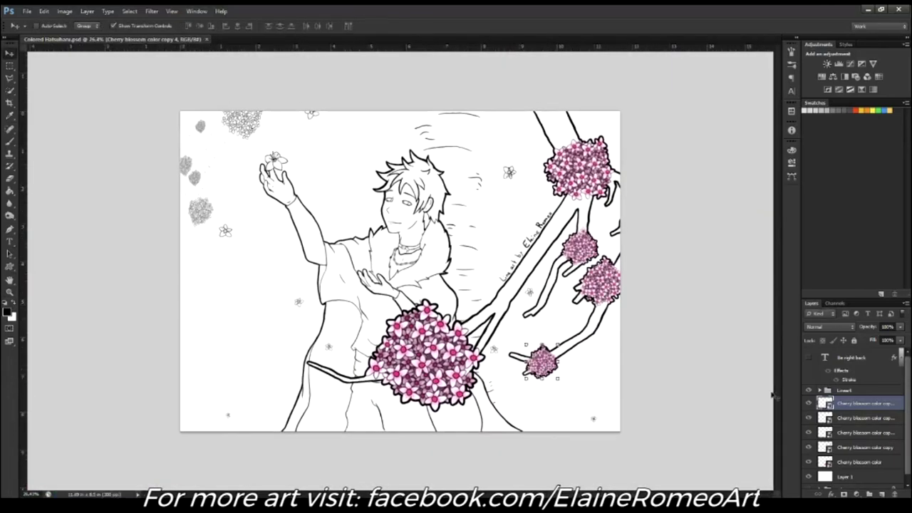
Step: Group the branch blossom copies into a 'Cherry blossom big branch' layer group
{"action": "key", "text": "ctrl+g"}
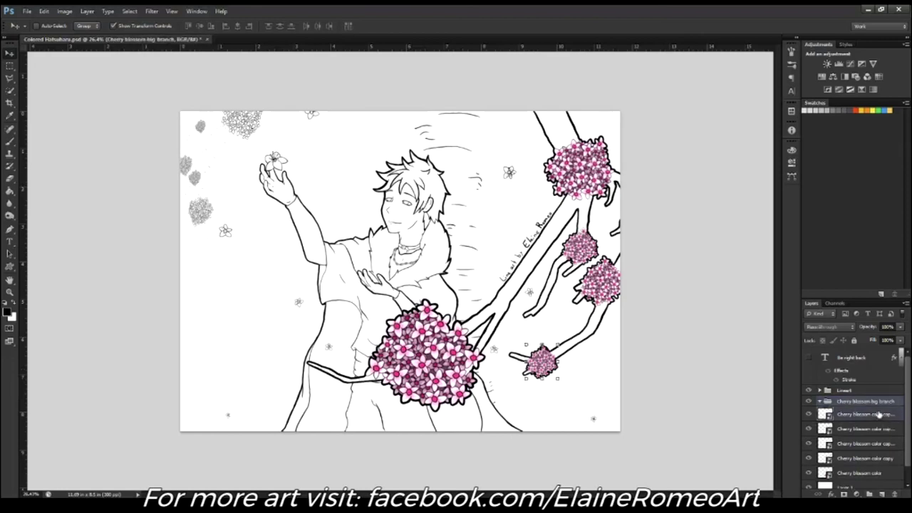
{"action": "left_click", "coordinate": [819, 401]}
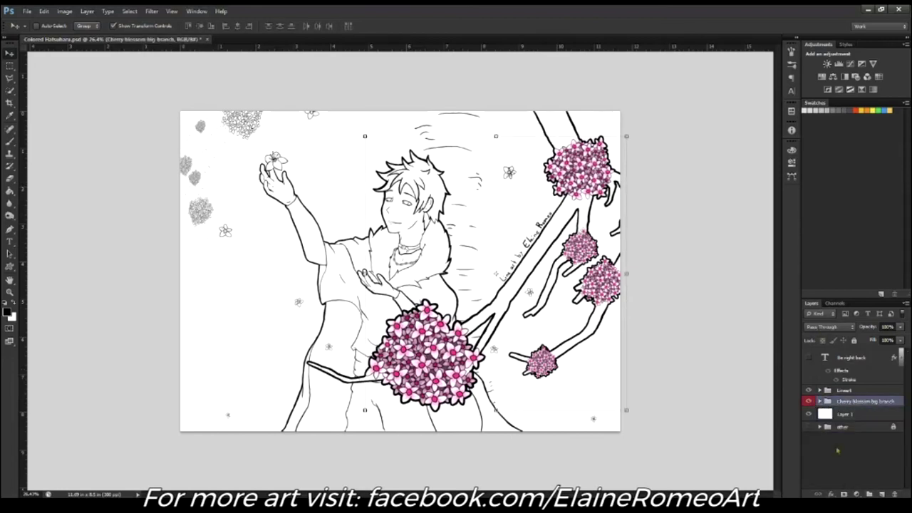
{"action": "left_click", "coordinate": [819, 401]}
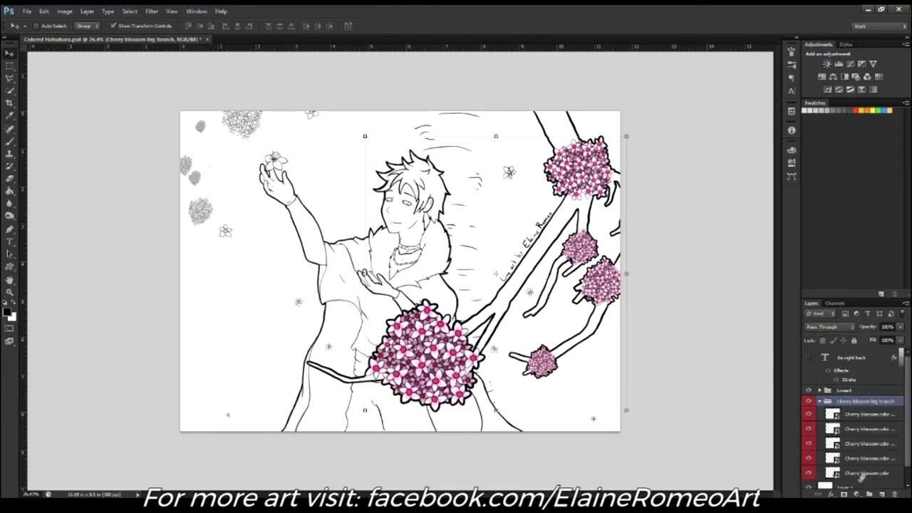
Step: Move Cherry blossom color copy 5 out of the group, above it, near the boy's hand
{"action": "left_click", "coordinate": [862, 472]}
{"action": "left_click_drag", "start_coordinate": [376, 320], "coordinate": [259, 261]}
{"action": "left_click_drag", "start_coordinate": [855, 386], "coordinate": [841, 411]}
{"action": "left_click", "coordinate": [819, 415]}
{"action": "left_click", "coordinate": [819, 415]}
{"action": "left_click", "coordinate": [819, 416]}
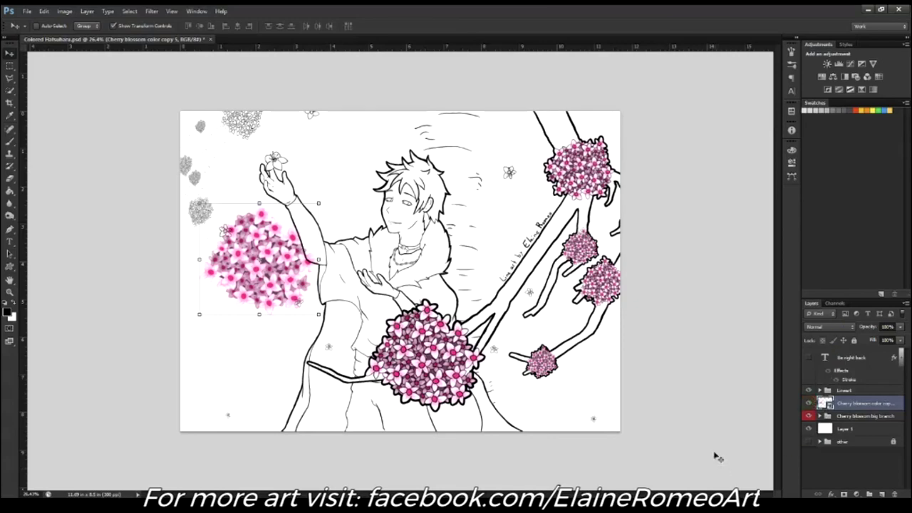
Step: Mirror the fifth blossom copy with a -53.04% width and rotate it
{"action": "scroll", "coordinate": [207, 257], "scroll_direction": "up", "scroll_amount": 5}
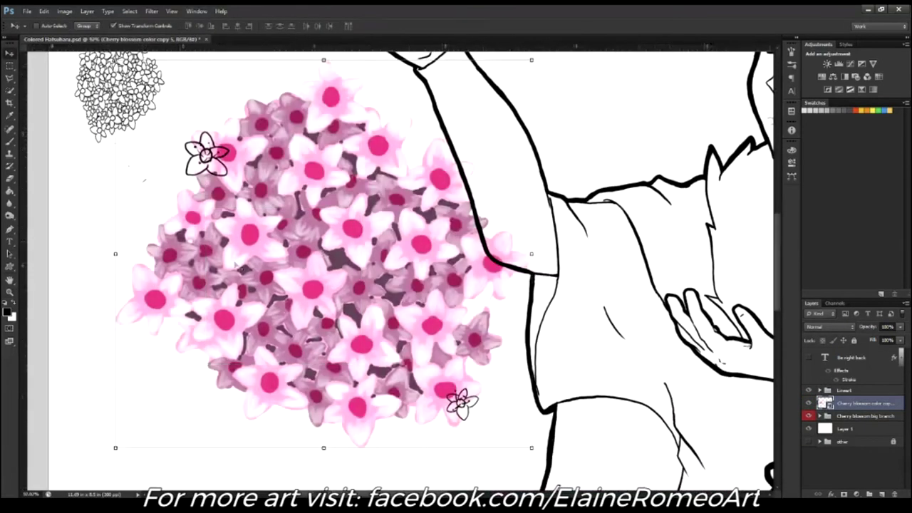
{"action": "key", "text": "ctrl+t"}
{"action": "left_click_drag", "start_coordinate": [537, 196], "coordinate": [508, 223]}
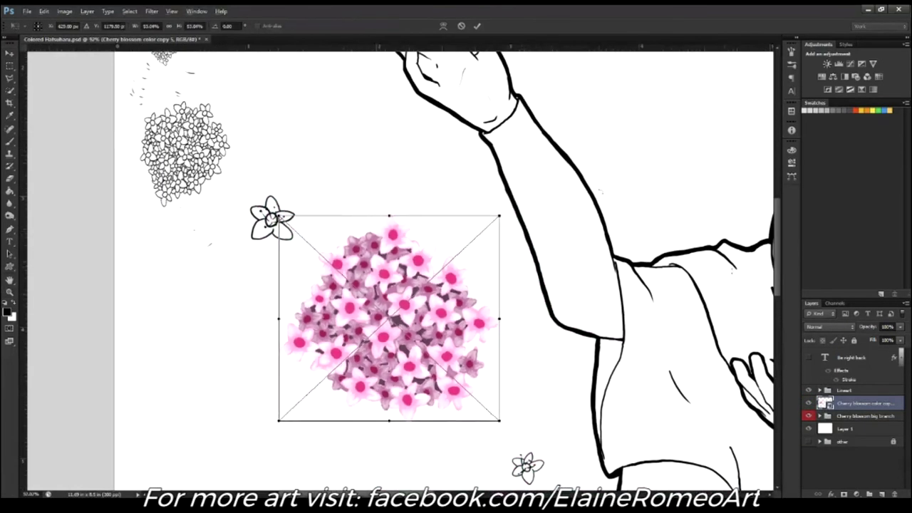
{"action": "scroll", "coordinate": [780, 249], "scroll_direction": "down", "scroll_amount": 1}
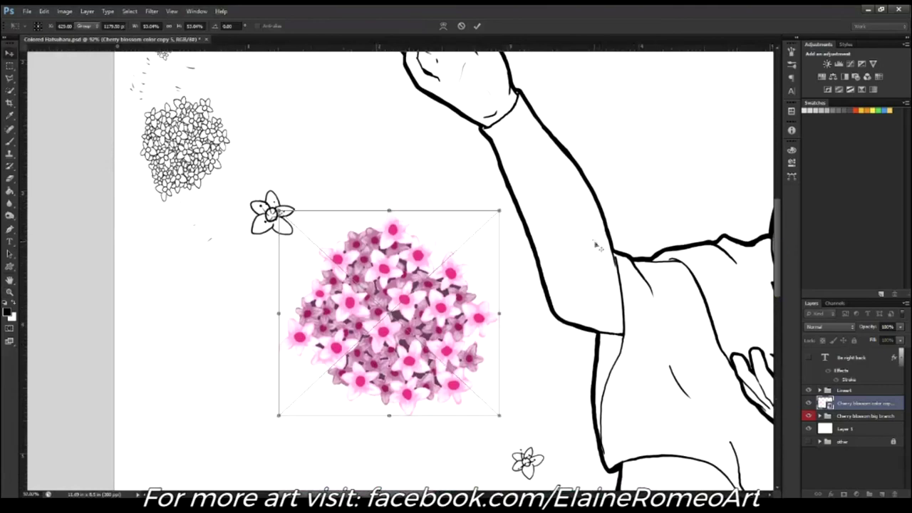
{"action": "type", "text": "-53.04"}
{"action": "key", "text": "Return"}
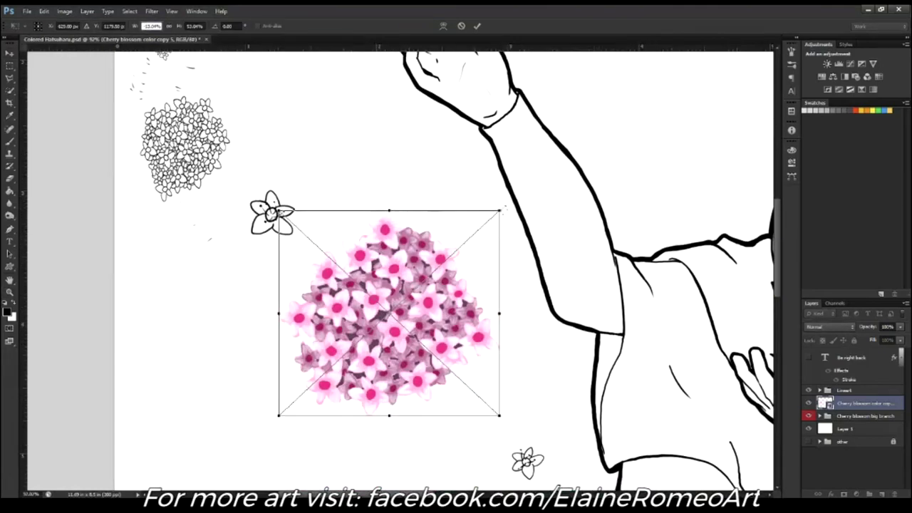
{"action": "left_click_drag", "start_coordinate": [504, 208], "coordinate": [463, 187]}
{"action": "key", "text": "Return"}
Step: Re-flip the copy with -53.04% values, rotate it, and move it beside the boy's arm
{"action": "scroll", "coordinate": [780, 174], "scroll_direction": "up", "scroll_amount": 10}
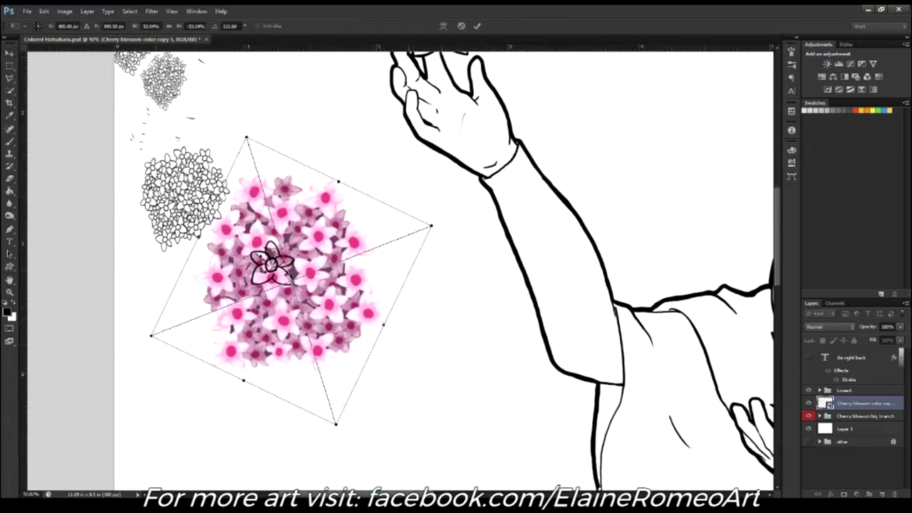
{"action": "type", "text": "-53.04"}
{"action": "key", "text": "Return"}
{"action": "type", "text": "-53.04"}
{"action": "key", "text": "Return"}
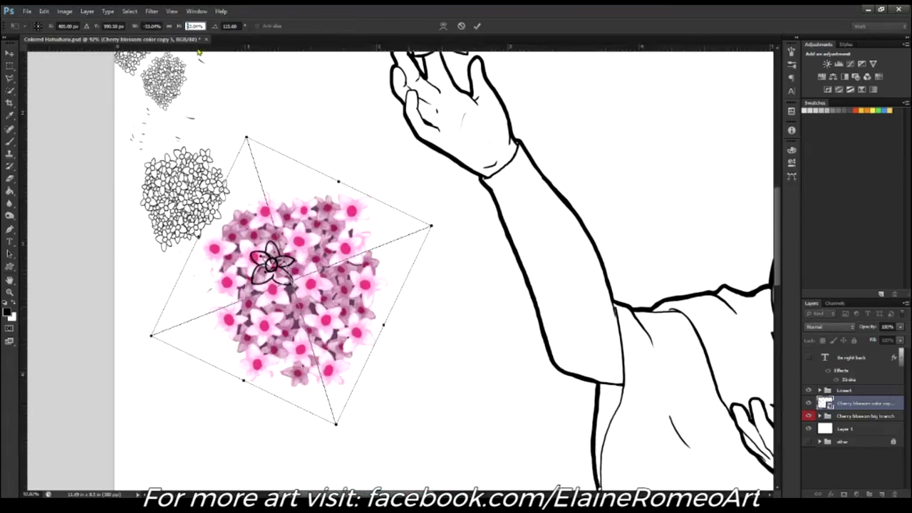
{"action": "left_click_drag", "start_coordinate": [336, 425], "coordinate": [358, 413]}
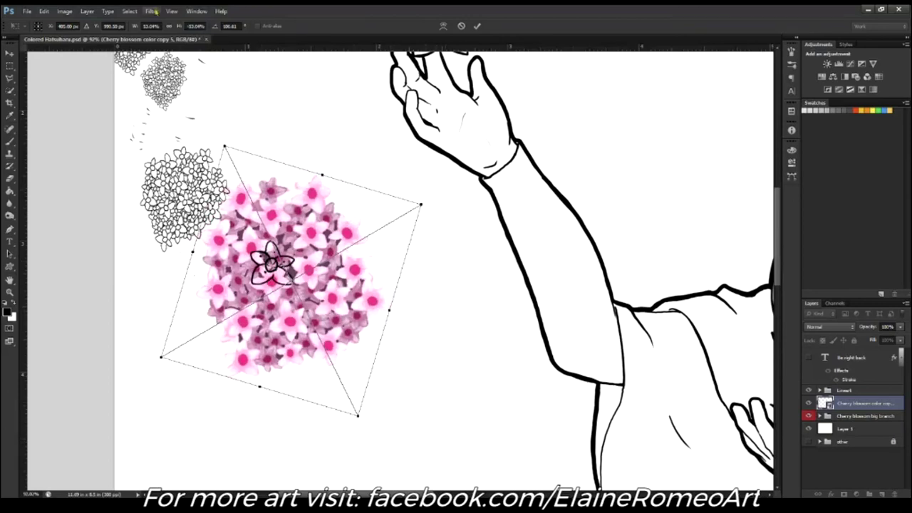
{"action": "type", "text": "-53.04"}
{"action": "key", "text": "Return"}
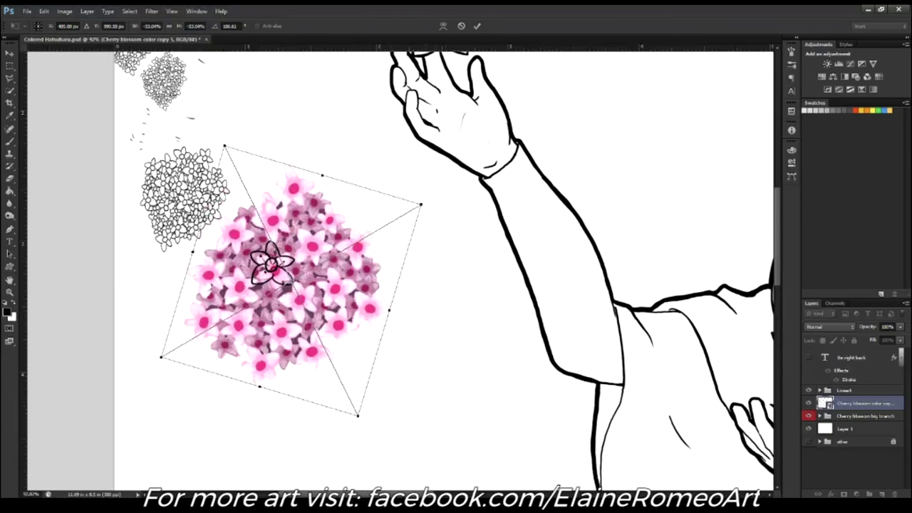
{"action": "left_click_drag", "start_coordinate": [285, 278], "coordinate": [420, 292]}
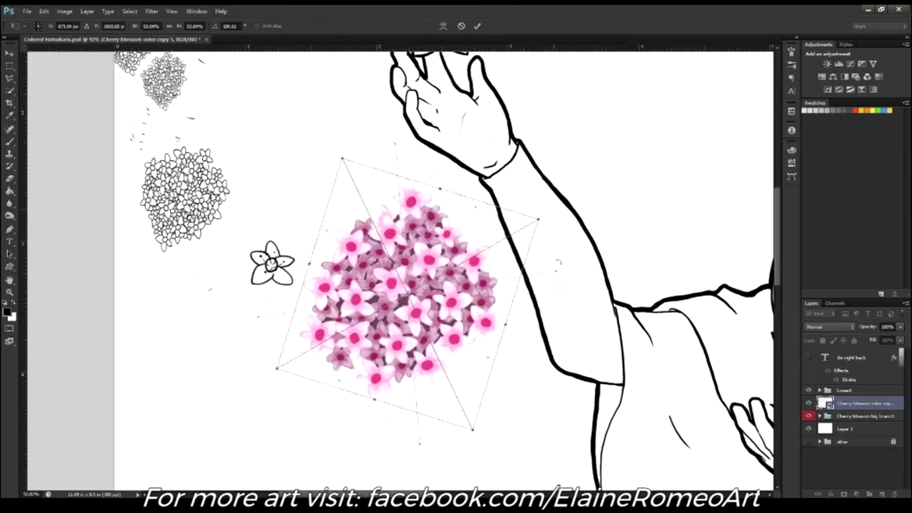
{"action": "key", "text": "Return"}
Step: Shrink and rotate the copy to about 26% over the upper-left outlined flower cluster
{"action": "left_click_drag", "start_coordinate": [155, 276], "coordinate": [214, 276]}
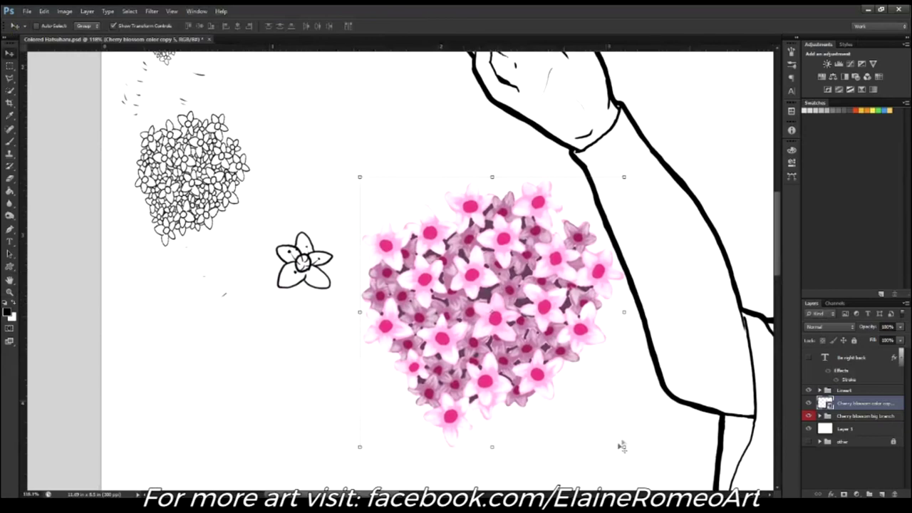
{"action": "key", "text": "ctrl+t"}
{"action": "left_click_drag", "start_coordinate": [428, 112], "coordinate": [438, 135]}
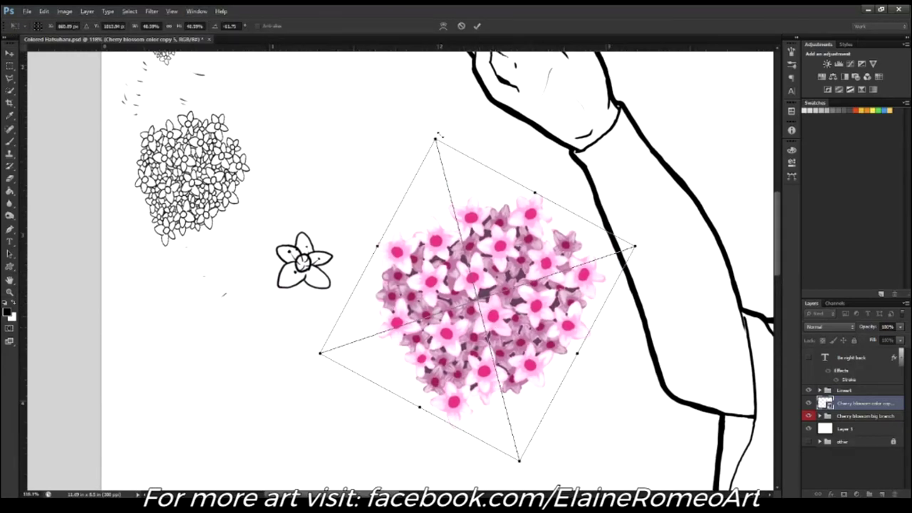
{"action": "left_click_drag", "start_coordinate": [478, 299], "coordinate": [256, 214]}
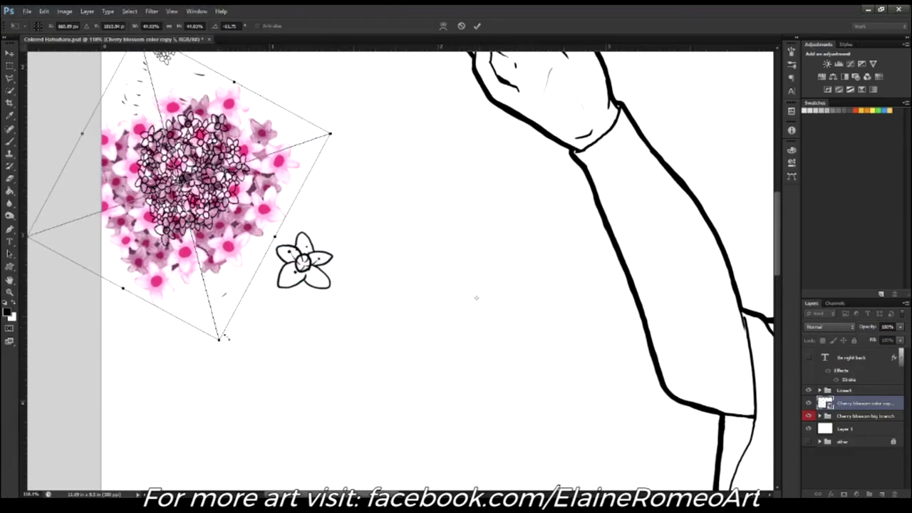
{"action": "key", "text": "ctrl+z"}
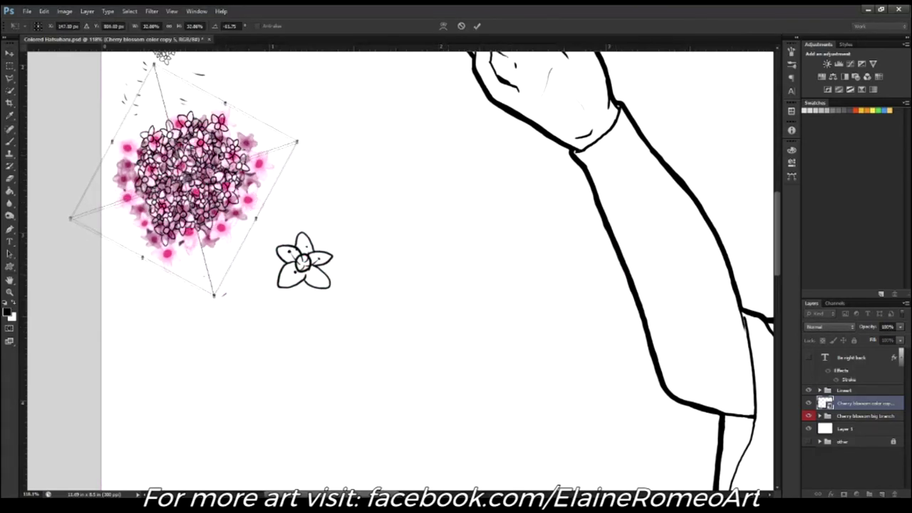
{"action": "left_click_drag", "start_coordinate": [249, 264], "coordinate": [211, 272]}
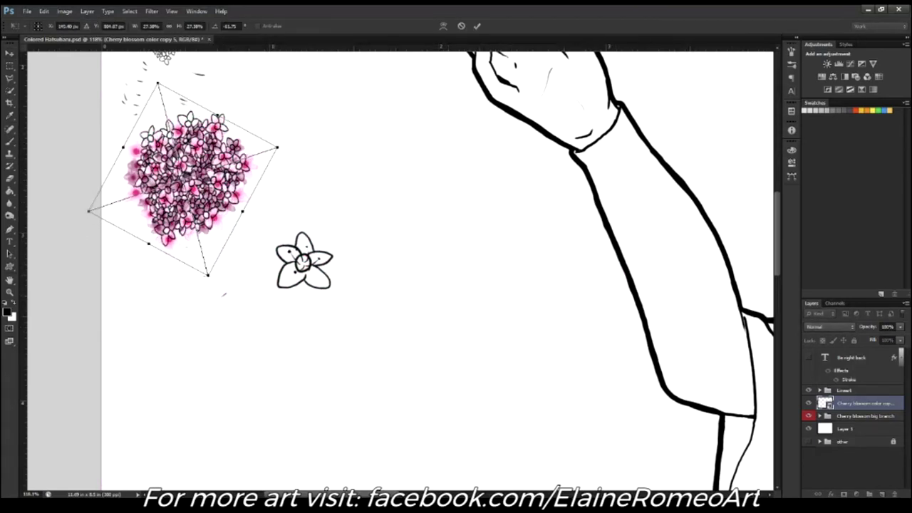
{"action": "left_click_drag", "start_coordinate": [256, 133], "coordinate": [254, 124]}
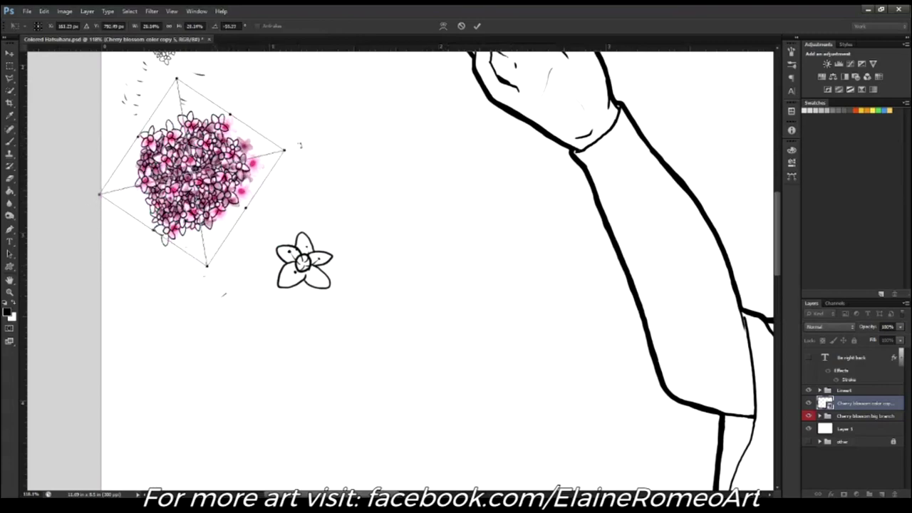
{"action": "key", "text": "Return"}
{"action": "scroll", "coordinate": [119, 146], "scroll_direction": "up", "scroll_amount": 2}
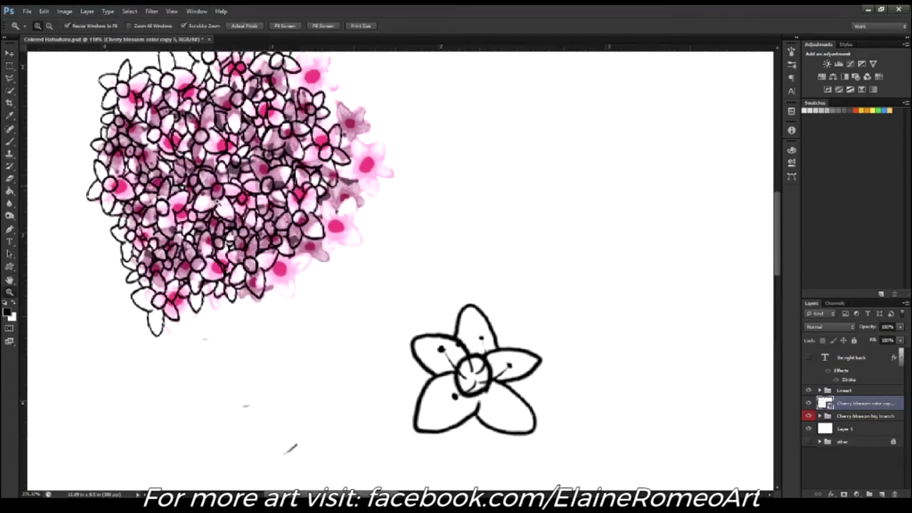
Step: Nudge the blossom copy left, then rotate and distort it toward the flower outlines
{"action": "scroll", "coordinate": [120, 146], "scroll_direction": "up", "scroll_amount": 2}
{"action": "scroll", "coordinate": [119, 146], "scroll_direction": "up", "scroll_amount": 1}
{"action": "key", "text": "shift+Left"}
{"action": "key", "text": "ctrl+t"}
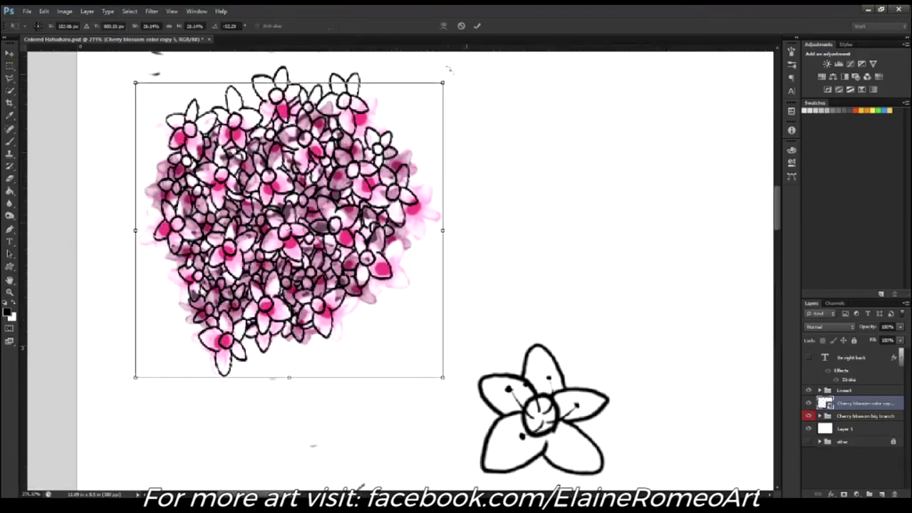
{"action": "mouse_move", "coordinate": [456, 75]}
{"action": "left_mouse_down"}
{"action": "mouse_move", "coordinate": [481, 148]}
{"action": "mouse_move", "coordinate": [479, 192]}
{"action": "left_mouse_up"}
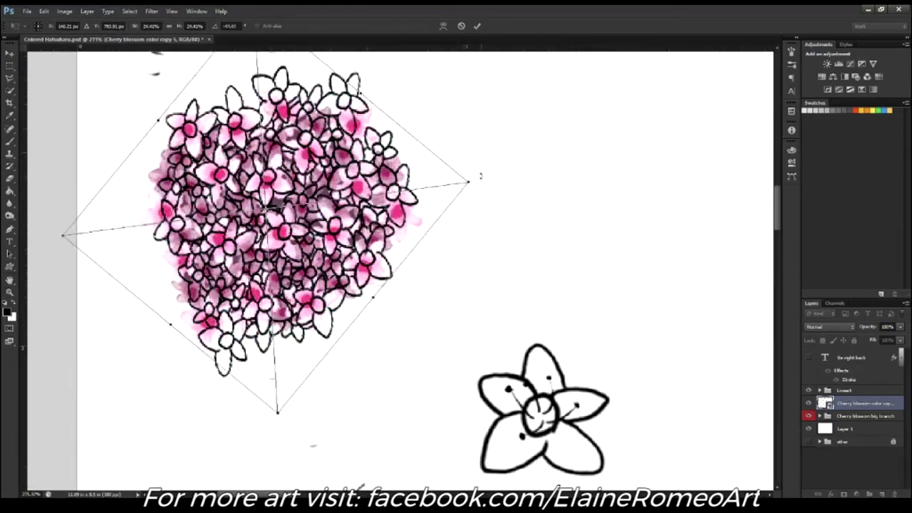
{"action": "mouse_move", "coordinate": [479, 191]}
{"action": "left_mouse_down"}
{"action": "mouse_move", "coordinate": [450, 303]}
{"action": "mouse_move", "coordinate": [491, 213]}
{"action": "left_mouse_up"}
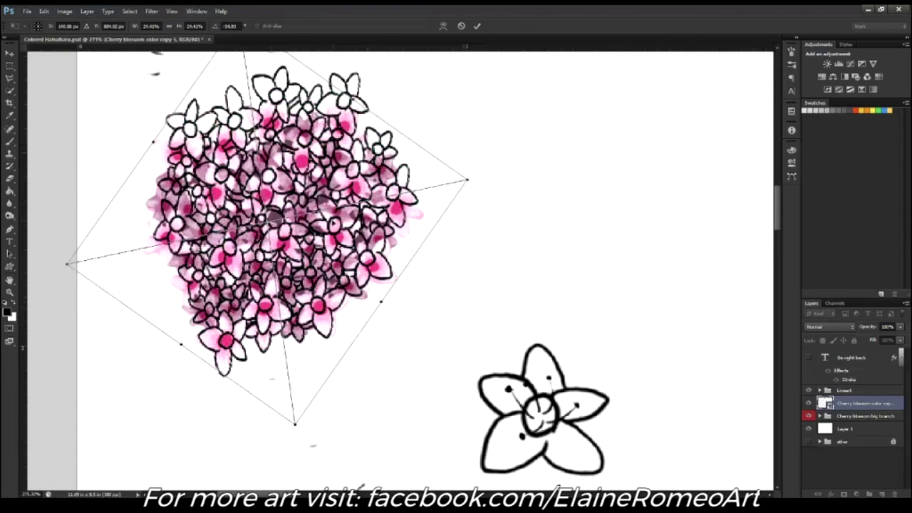
{"action": "scroll", "coordinate": [781, 201], "scroll_direction": "up", "scroll_amount": 1}
{"action": "scroll", "coordinate": [781, 201], "scroll_direction": "up", "scroll_amount": 1}
{"action": "left_click_drag", "start_coordinate": [69, 348], "coordinate": [72, 340]}
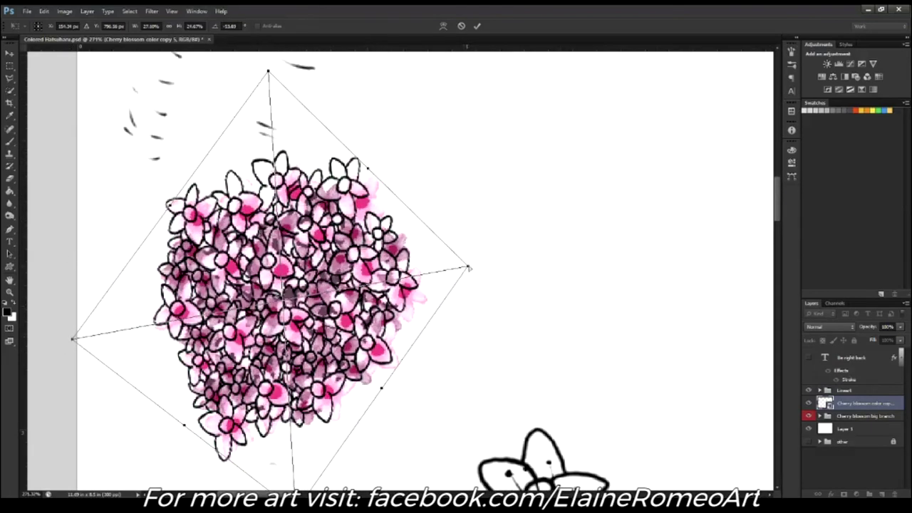
{"action": "left_click_drag", "start_coordinate": [468, 267], "coordinate": [642, 181]}
{"action": "key", "text": "Return"}
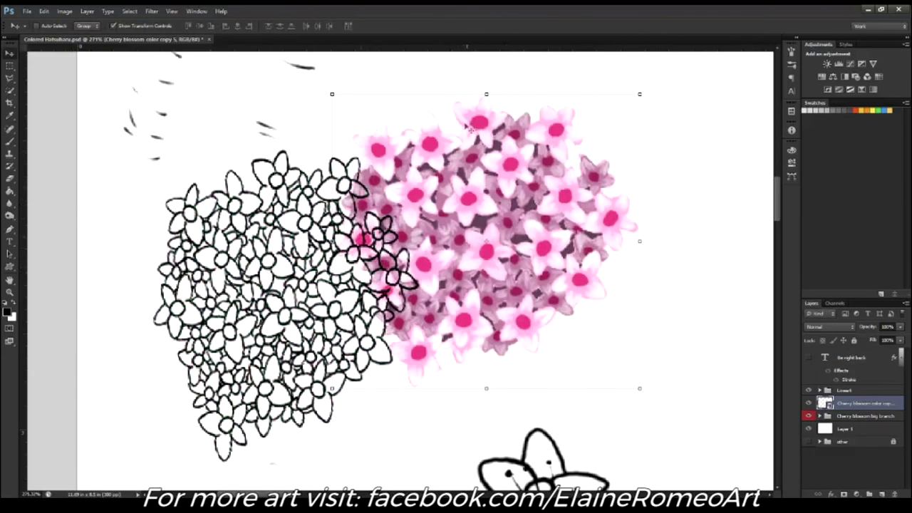
Step: Undo the accidental shift, then rotate and distort the copy's corners to fit the outlines
{"action": "key", "text": "ctrl+z"}
{"action": "key", "text": "ctrl+t"}
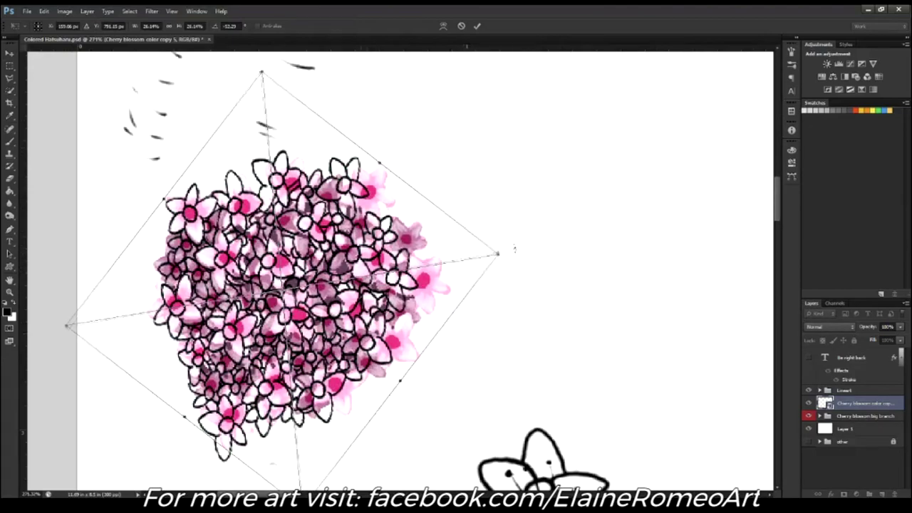
{"action": "mouse_move", "coordinate": [514, 251]}
{"action": "left_mouse_down"}
{"action": "mouse_move", "coordinate": [490, 229]}
{"action": "mouse_move", "coordinate": [497, 225]}
{"action": "mouse_move", "coordinate": [473, 229]}
{"action": "left_mouse_up"}
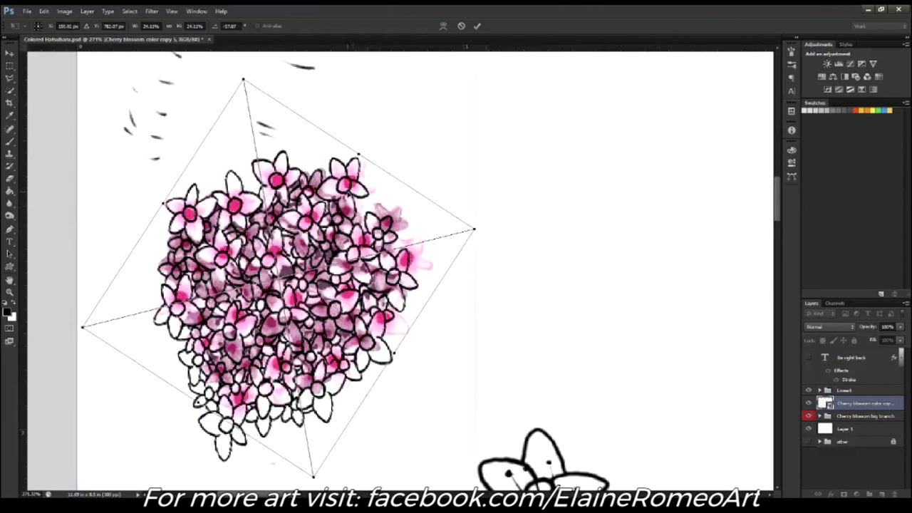
{"action": "left_click_drag", "start_coordinate": [278, 278], "coordinate": [281, 277]}
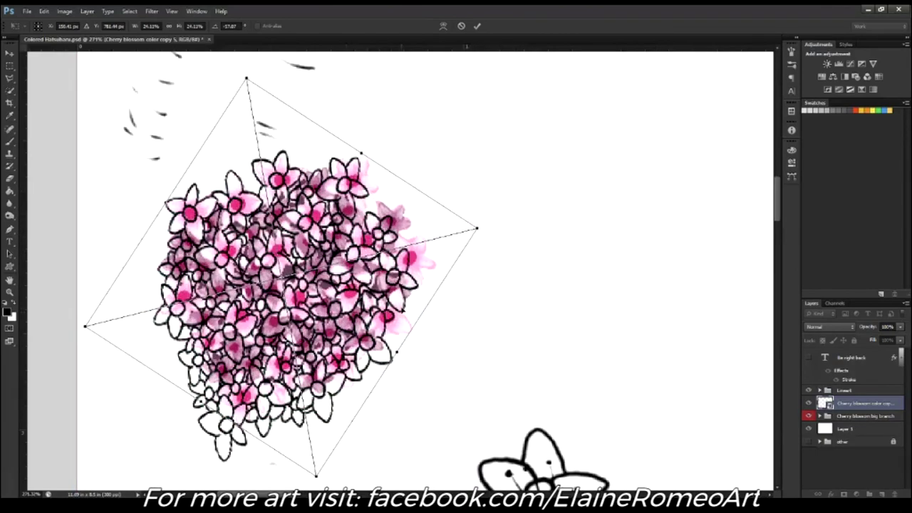
{"action": "scroll", "coordinate": [358, 421], "scroll_direction": "down", "scroll_amount": 5}
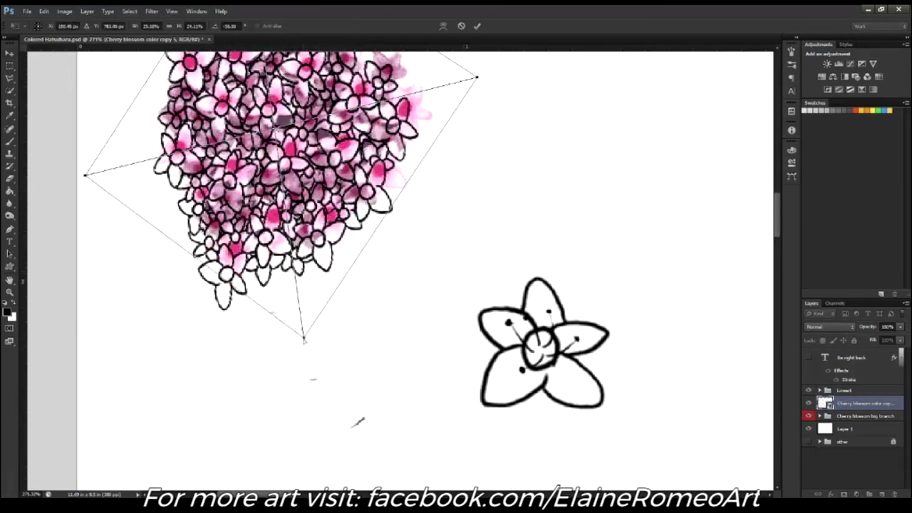
{"action": "left_click_drag", "start_coordinate": [304, 337], "coordinate": [302, 397]}
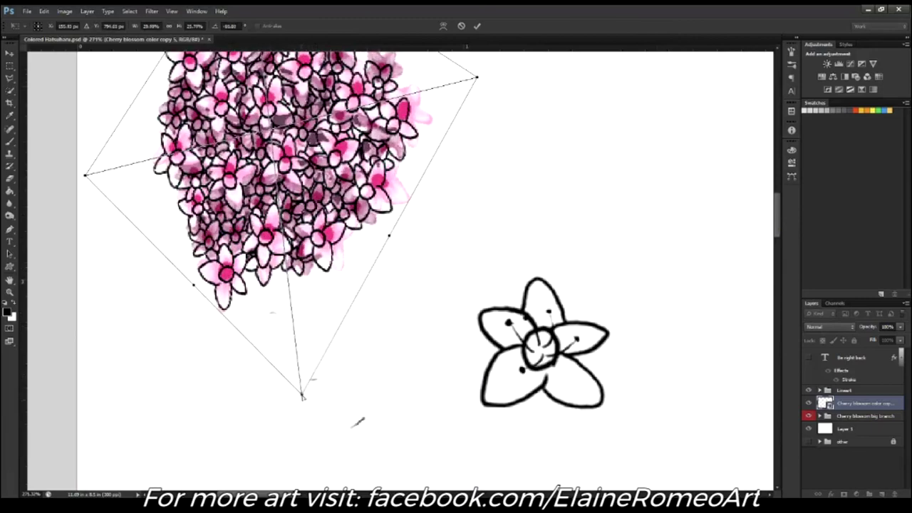
{"action": "scroll", "coordinate": [358, 422], "scroll_direction": "up", "scroll_amount": 4}
{"action": "left_click_drag", "start_coordinate": [477, 197], "coordinate": [460, 216]}
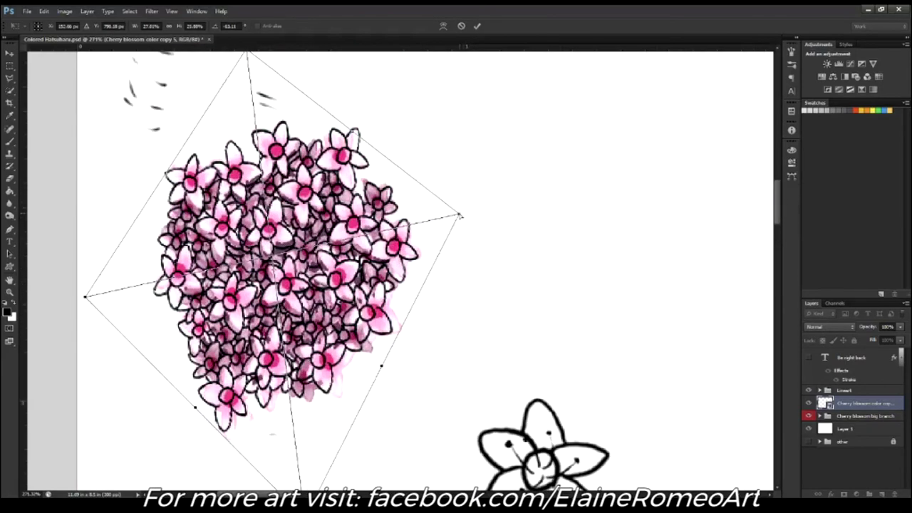
{"action": "key", "text": "Return"}
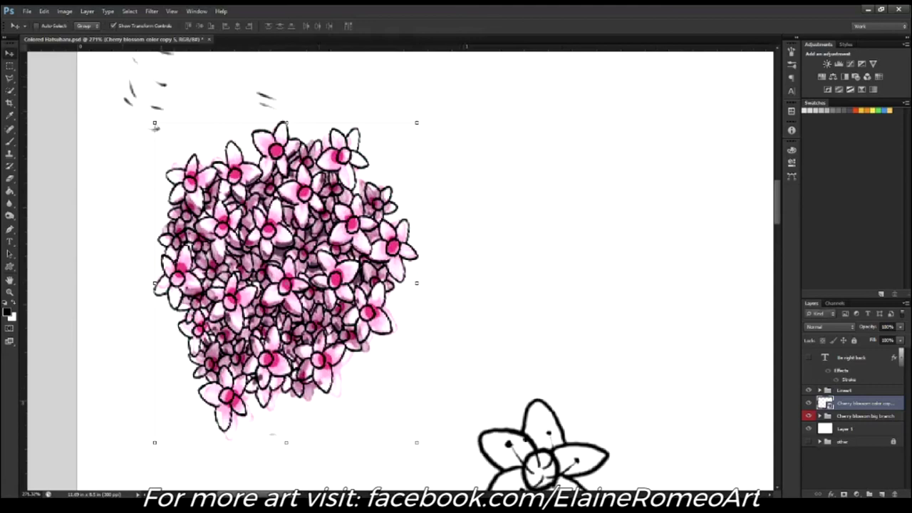
Step: Refine the copy's left, right and bottom corners and apply the final distortion
{"action": "key", "text": "ctrl+t"}
{"action": "left_click_drag", "start_coordinate": [85, 298], "coordinate": [77, 309]}
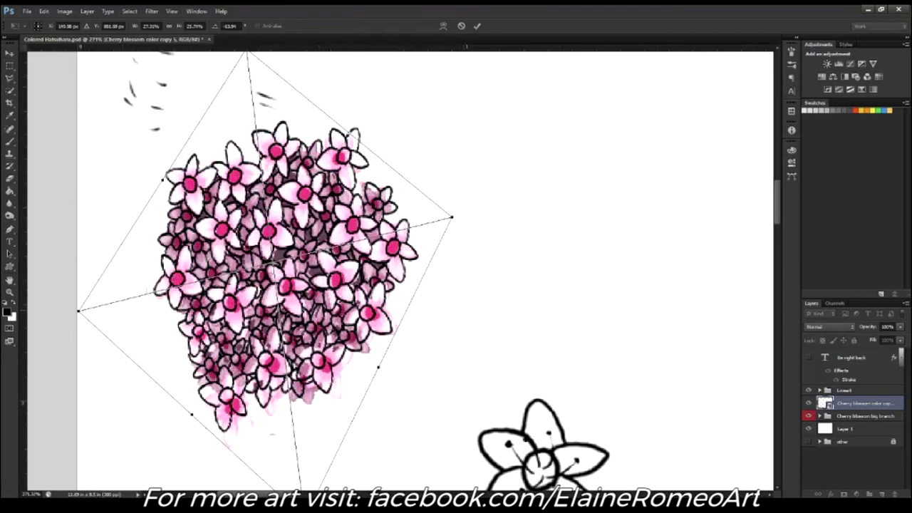
{"action": "scroll", "coordinate": [78, 364], "scroll_direction": "up", "scroll_amount": 2}
{"action": "left_click_drag", "start_coordinate": [451, 271], "coordinate": [465, 263]}
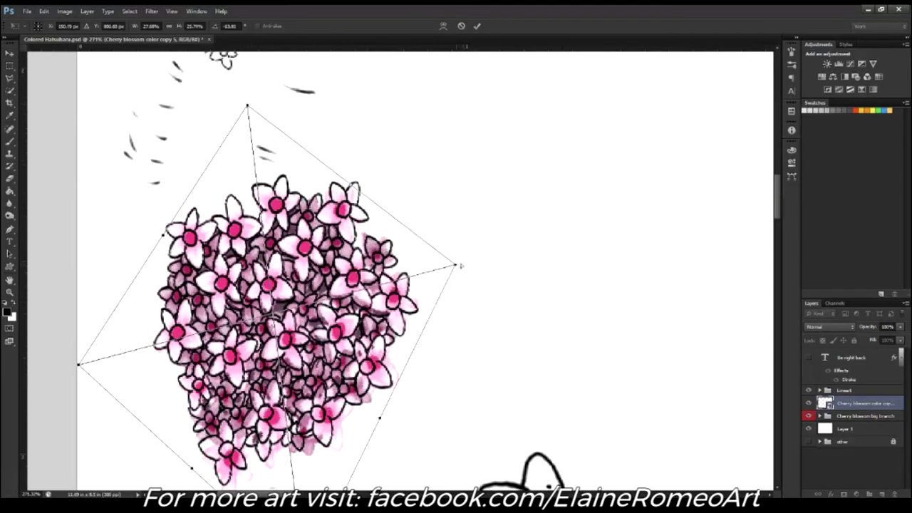
{"action": "scroll", "coordinate": [489, 303], "scroll_direction": "down", "scroll_amount": 5}
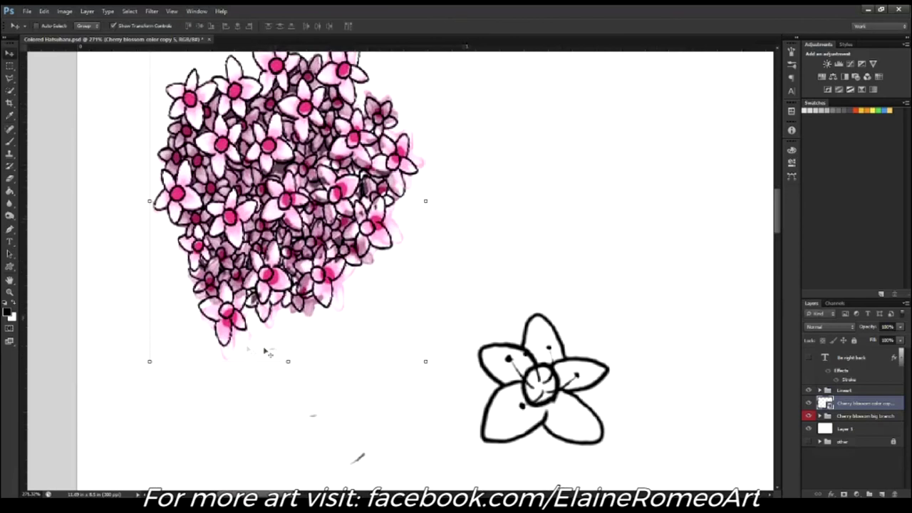
{"action": "left_click_drag", "start_coordinate": [305, 435], "coordinate": [284, 409]}
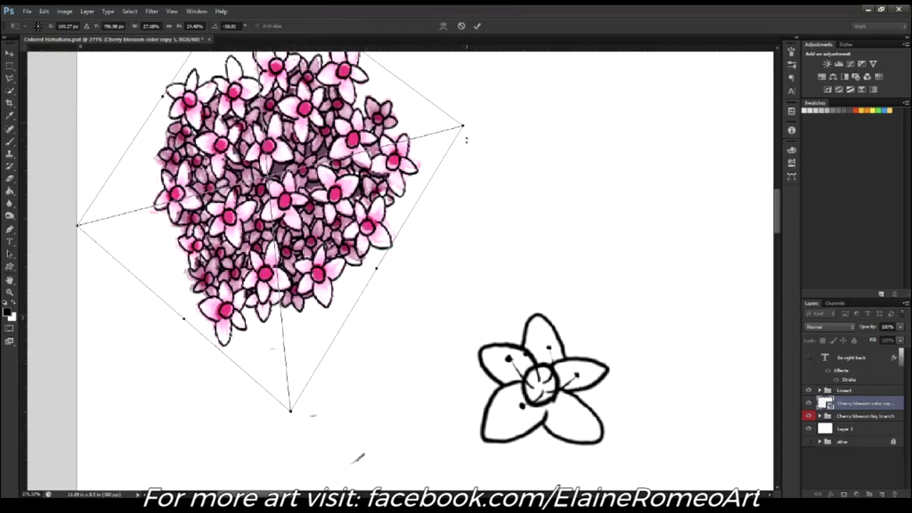
{"action": "key", "text": "Return"}
{"action": "scroll", "coordinate": [460, 277], "scroll_direction": "down", "scroll_amount": 5}
{"action": "scroll", "coordinate": [442, 281], "scroll_direction": "down", "scroll_amount": 3}
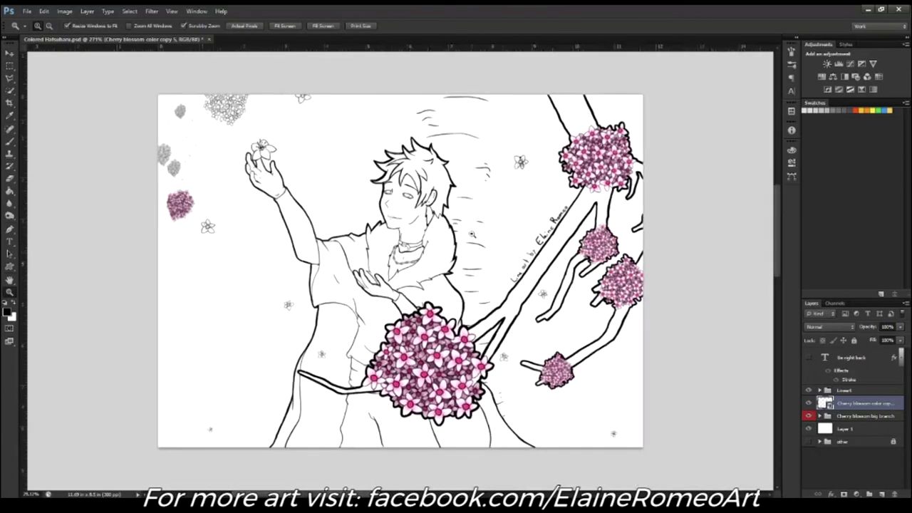
{"action": "scroll", "coordinate": [427, 285], "scroll_direction": "up", "scroll_amount": 2}
{"action": "scroll", "coordinate": [411, 290], "scroll_direction": "up", "scroll_amount": 2}
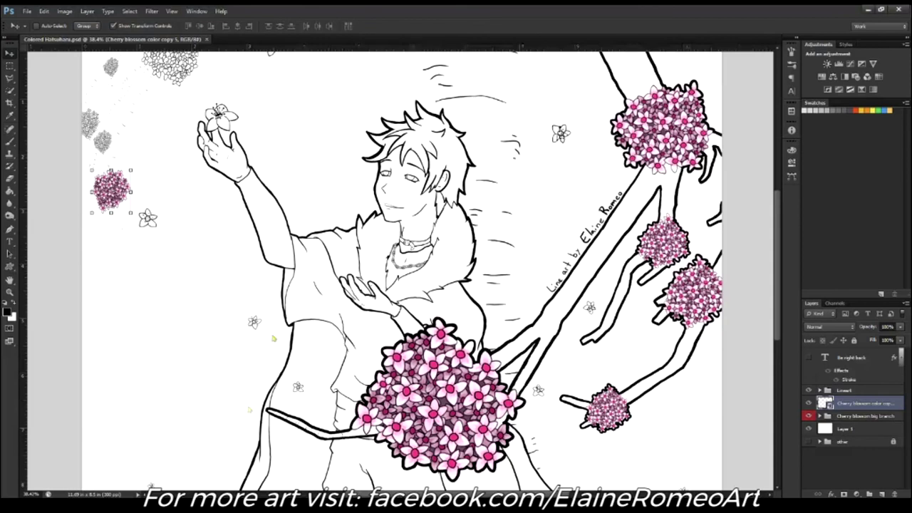
Step: Copy a blossom to the boy's raised hand outside the big-branch group, rotating it about −13°
{"action": "left_click", "coordinate": [319, 319], "text": "ctrl"}
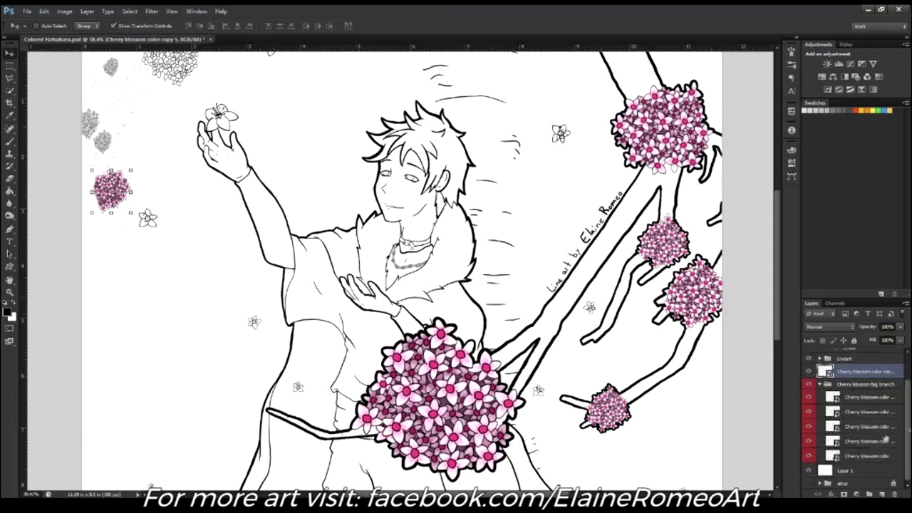
{"action": "left_click_drag", "start_coordinate": [452, 376], "coordinate": [263, 160]}
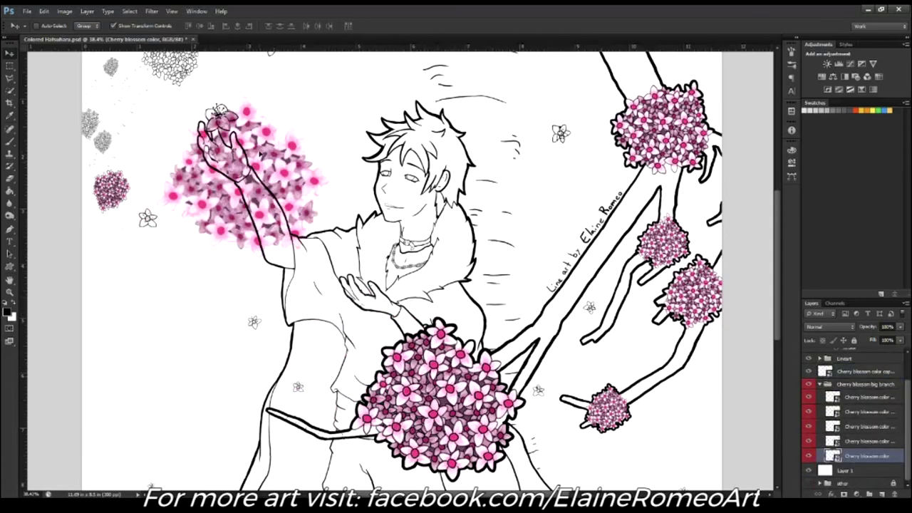
{"action": "left_click_drag", "start_coordinate": [865, 429], "coordinate": [865, 413]}
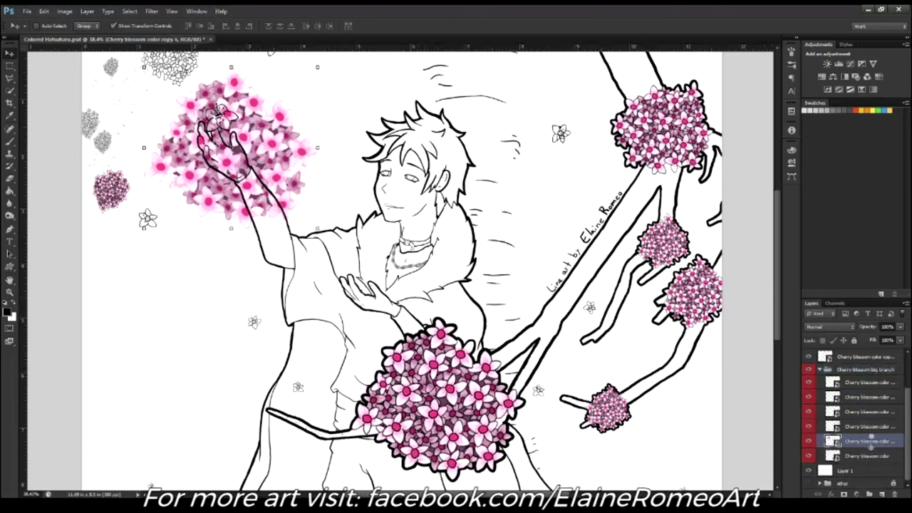
{"action": "left_click", "coordinate": [819, 431]}
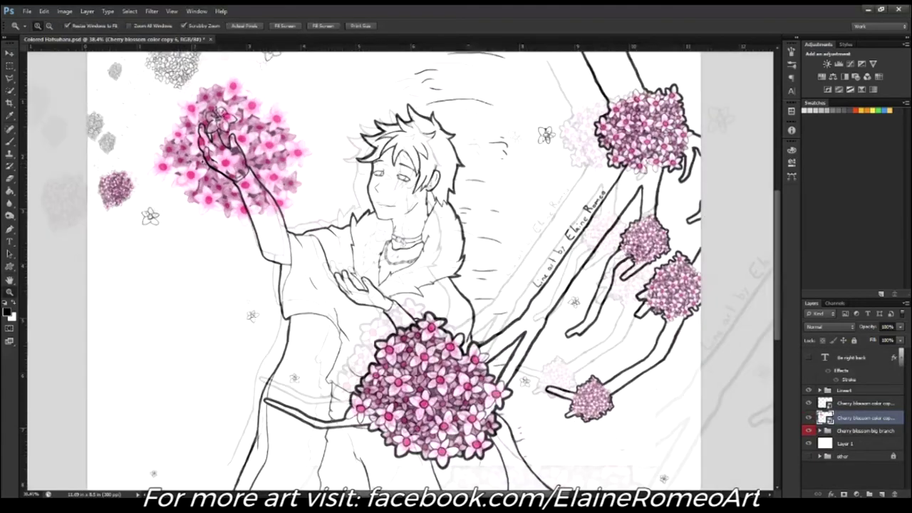
{"action": "scroll", "coordinate": [217, 171], "scroll_direction": "up", "scroll_amount": 4}
{"action": "mouse_move", "coordinate": [638, 125]}
{"action": "left_mouse_down"}
{"action": "mouse_move", "coordinate": [680, 308]}
{"action": "mouse_move", "coordinate": [624, 215]}
{"action": "left_mouse_up"}
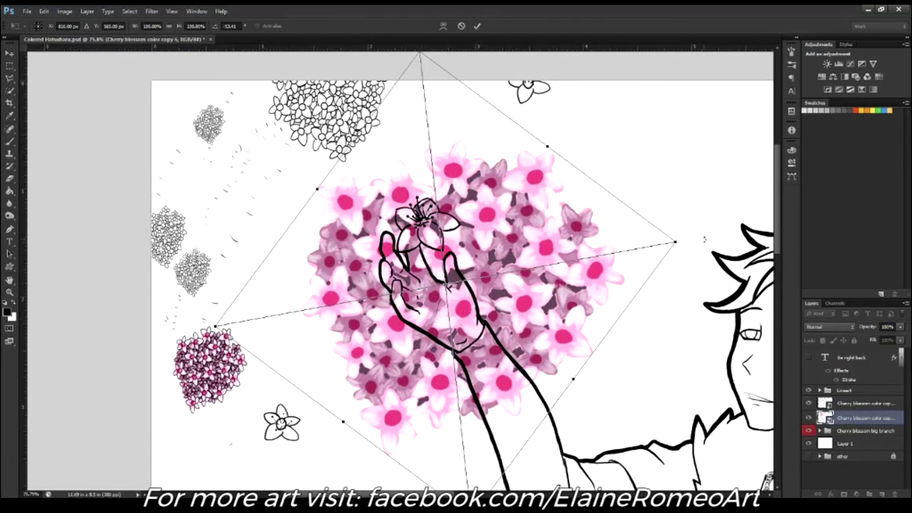
Step: Rotate the copy almost upside down and shrink it up toward the canvas top
{"action": "left_click_drag", "start_coordinate": [704, 239], "coordinate": [186, 313]}
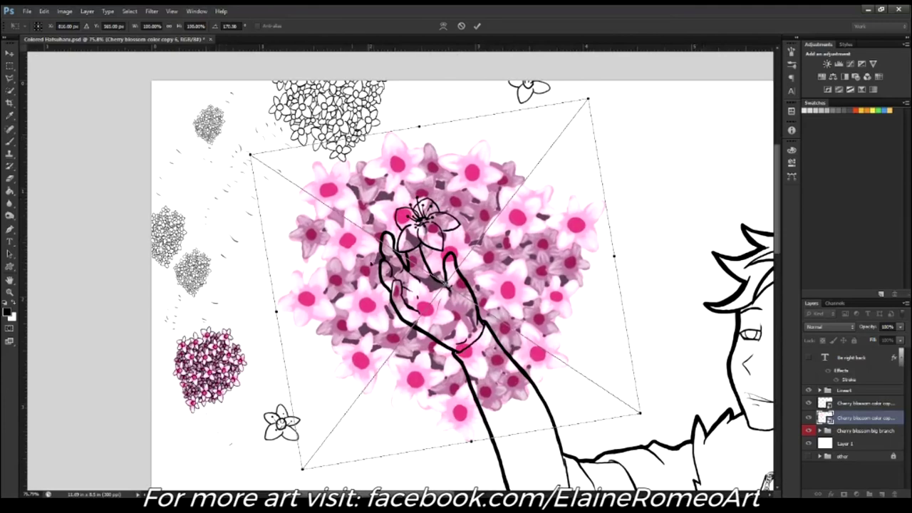
{"action": "mouse_move", "coordinate": [640, 412]}
{"action": "left_mouse_down"}
{"action": "mouse_move", "coordinate": [565, 349]}
{"action": "mouse_move", "coordinate": [559, 360]}
{"action": "left_mouse_up"}
{"action": "left_click_drag", "start_coordinate": [384, 306], "coordinate": [271, 160]}
{"action": "left_click_drag", "start_coordinate": [437, 204], "coordinate": [425, 183]}
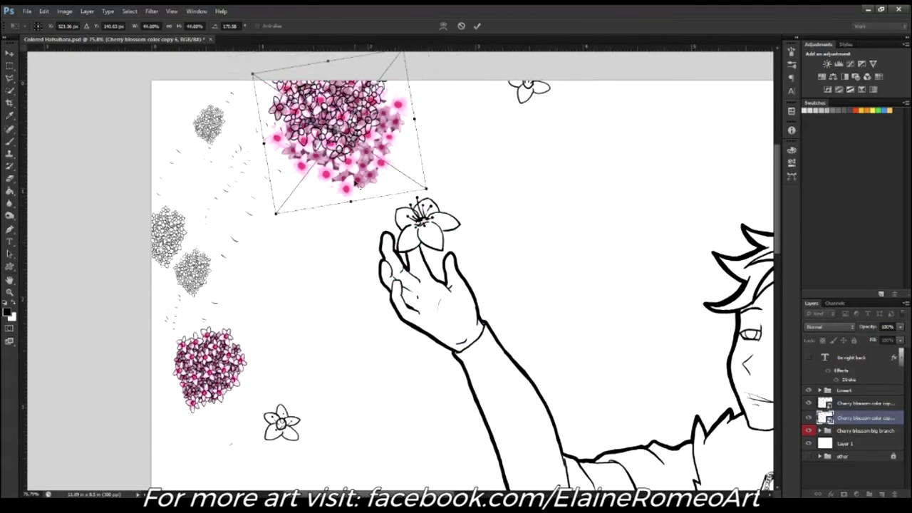
{"action": "left_click_drag", "start_coordinate": [349, 177], "coordinate": [345, 158]}
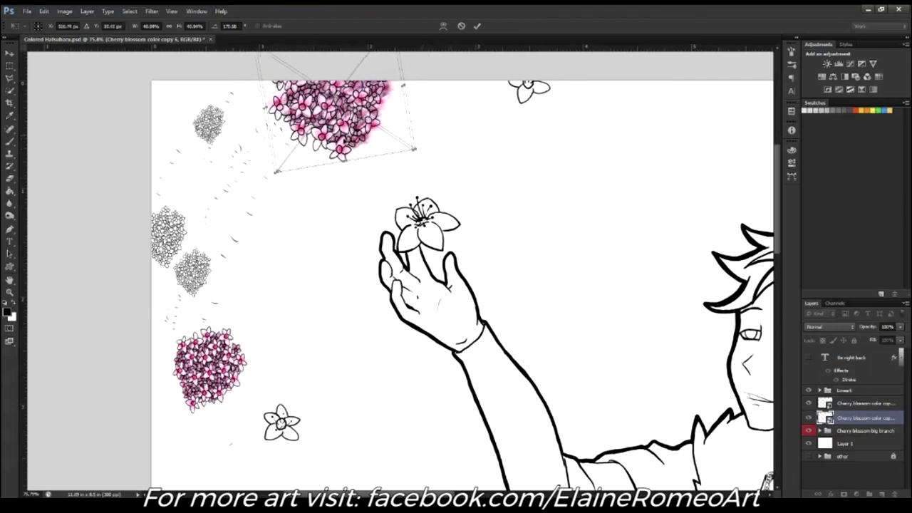
Step: Fine-tune the copy to roughly 42% scale and 164° rotation over the top-edge outline cluster
{"action": "left_click_drag", "start_coordinate": [302, 70], "coordinate": [428, 70]}
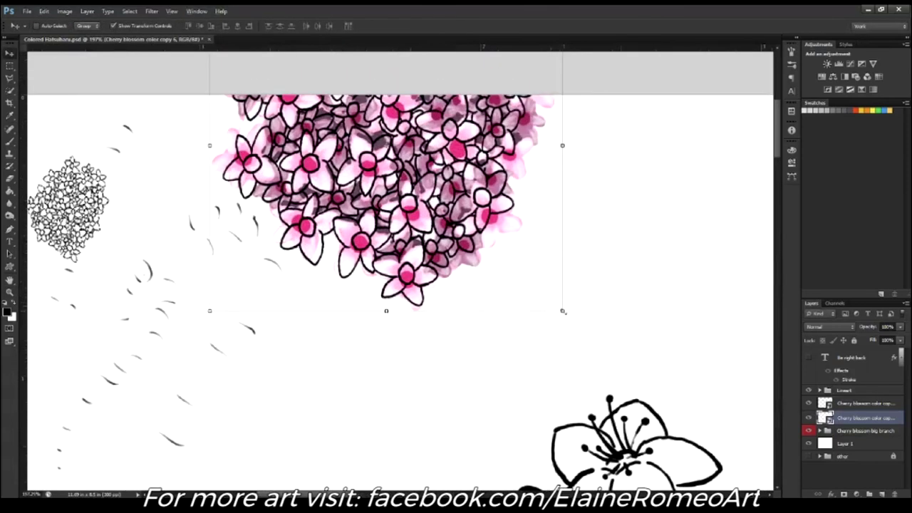
{"action": "left_click_drag", "start_coordinate": [600, 280], "coordinate": [583, 255]}
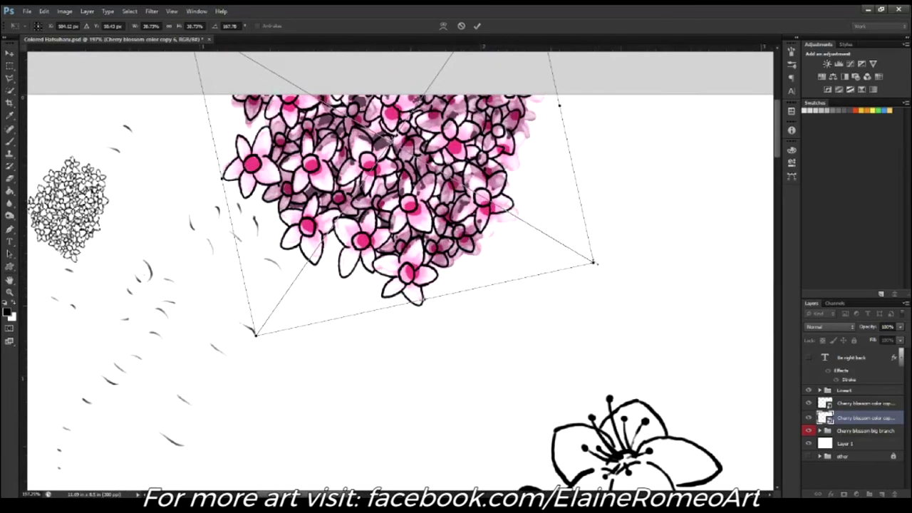
{"action": "left_click_drag", "start_coordinate": [577, 235], "coordinate": [570, 245]}
{"action": "left_click_drag", "start_coordinate": [271, 324], "coordinate": [250, 330]}
{"action": "left_click_drag", "start_coordinate": [601, 270], "coordinate": [604, 248]}
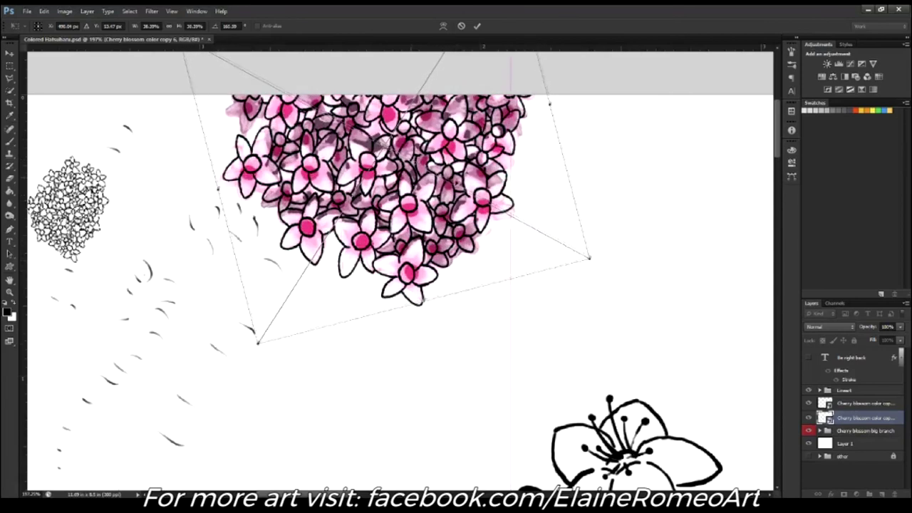
{"action": "left_click_drag", "start_coordinate": [253, 343], "coordinate": [257, 349]}
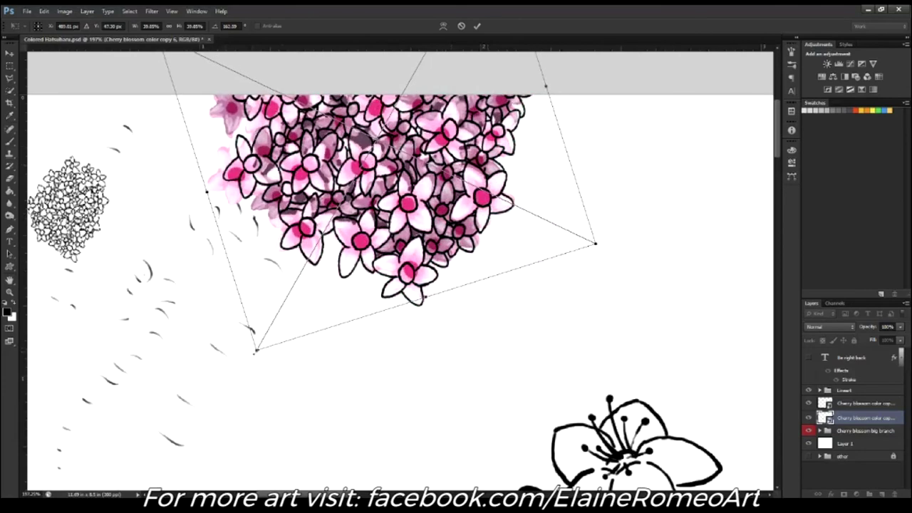
{"action": "mouse_move", "coordinate": [257, 349]}
{"action": "left_mouse_down"}
{"action": "mouse_move", "coordinate": [245, 349]}
{"action": "mouse_move", "coordinate": [254, 332]}
{"action": "mouse_move", "coordinate": [269, 334]}
{"action": "left_mouse_up"}
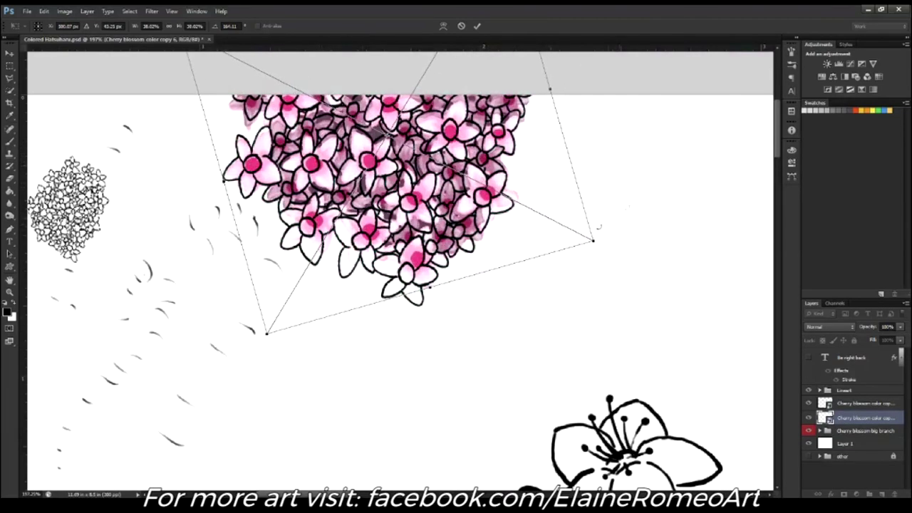
{"action": "left_click_drag", "start_coordinate": [603, 242], "coordinate": [555, 285]}
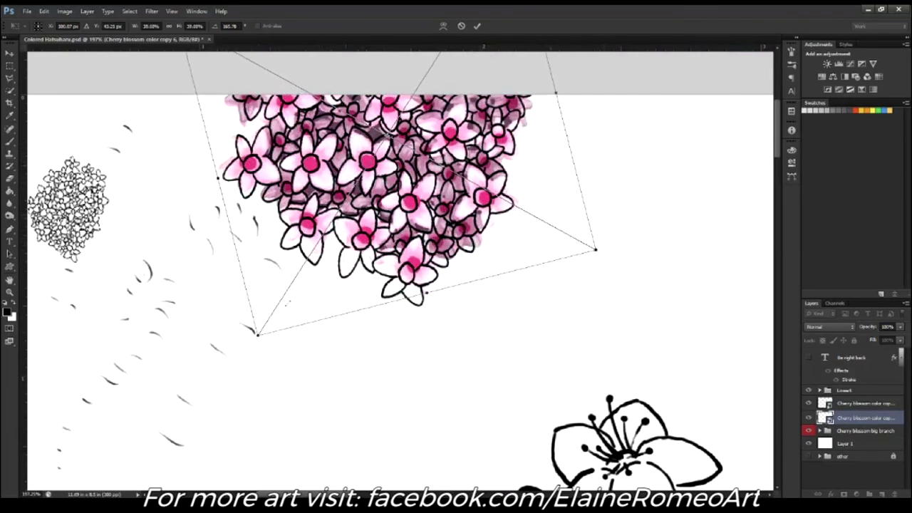
{"action": "left_click_drag", "start_coordinate": [399, 213], "coordinate": [394, 224]}
{"action": "mouse_move", "coordinate": [607, 263]}
{"action": "left_mouse_down"}
{"action": "mouse_move", "coordinate": [602, 280]}
{"action": "mouse_move", "coordinate": [604, 267]}
{"action": "mouse_move", "coordinate": [621, 258]}
{"action": "left_mouse_up"}
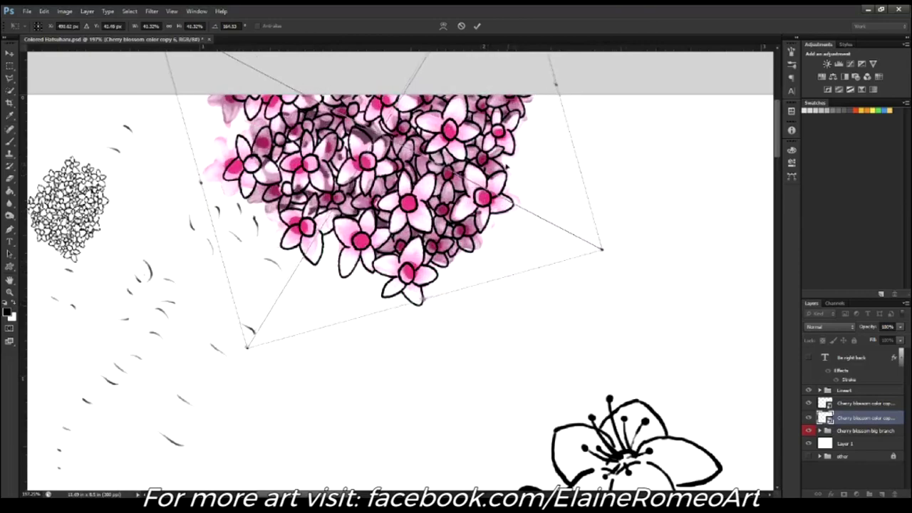
{"action": "scroll", "coordinate": [524, 193], "scroll_direction": "up", "scroll_amount": 3}
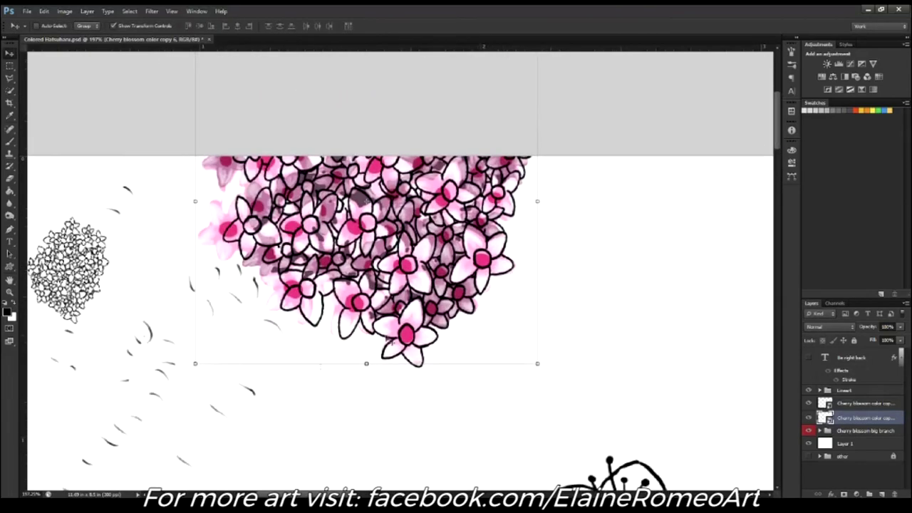
Step: Distort the copy's corners onto the outlines, commit the transform and fit the view
{"action": "left_click_drag", "start_coordinate": [150, 81], "coordinate": [206, 98]}
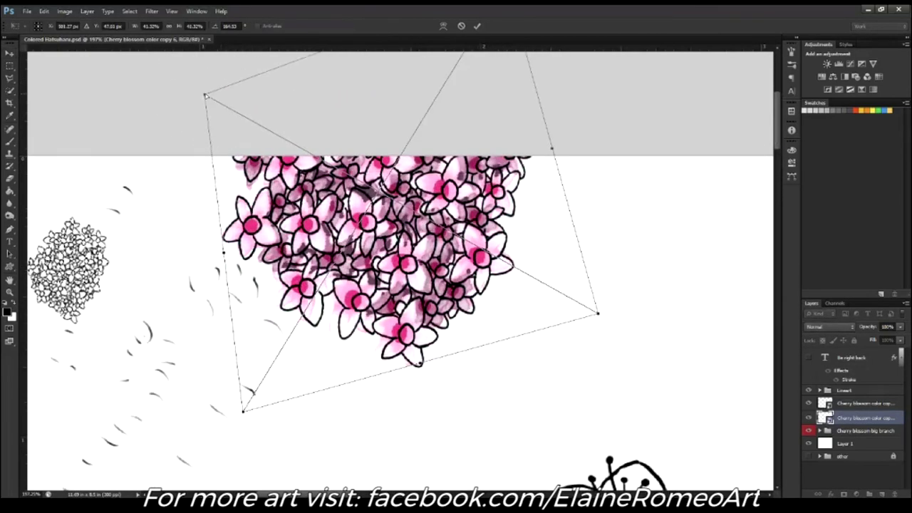
{"action": "left_click_drag", "start_coordinate": [597, 313], "coordinate": [607, 314]}
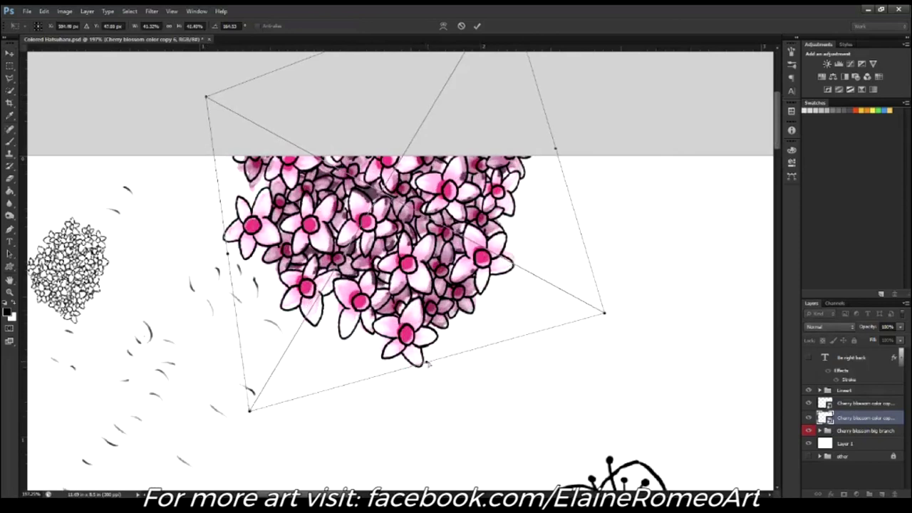
{"action": "scroll", "coordinate": [607, 314], "scroll_direction": "up", "scroll_amount": 1}
{"action": "scroll", "coordinate": [608, 322], "scroll_direction": "up", "scroll_amount": 3}
{"action": "left_click_drag", "start_coordinate": [609, 375], "coordinate": [601, 376]}
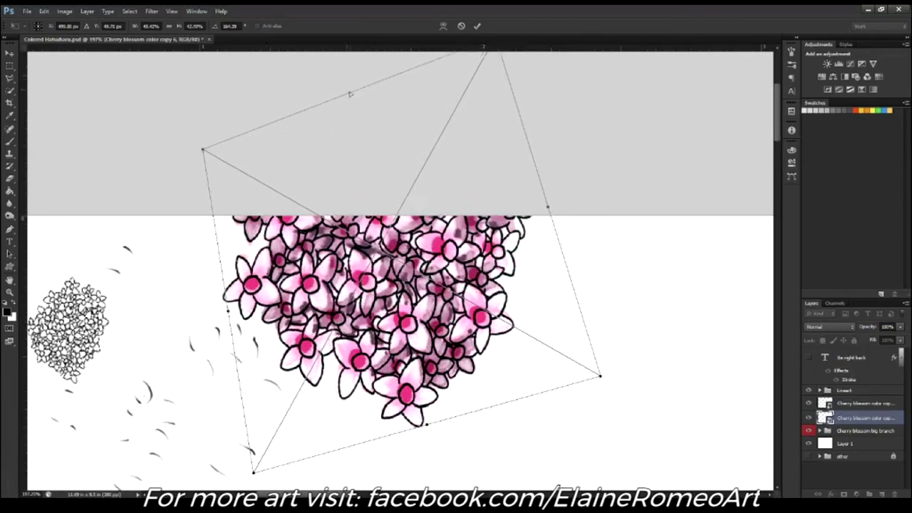
{"action": "key", "text": "Return"}
{"action": "key", "text": "ctrl+t"}
{"action": "key", "text": "Return"}
{"action": "key", "text": "ctrl+0"}
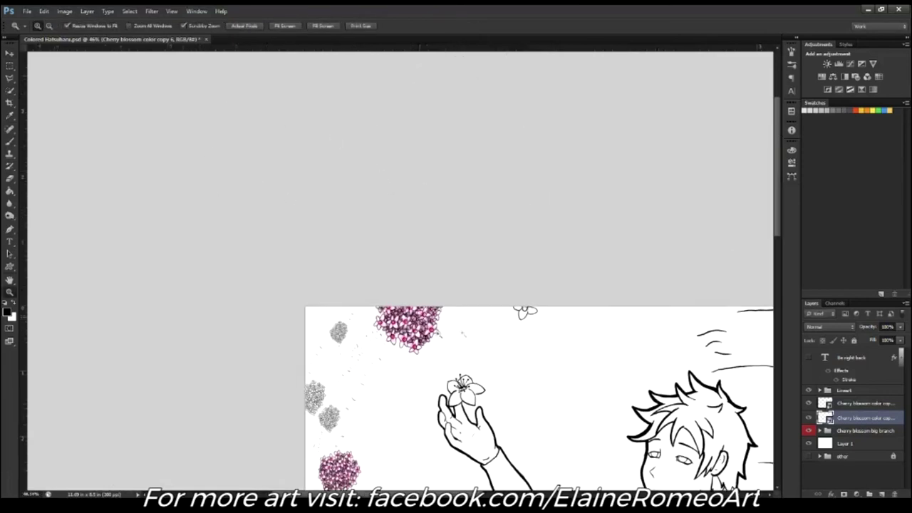
Step: Duplicate the pink blossom cluster and rotate, shrink and skew it onto a left outline cluster
{"action": "key", "text": "ctrl+s"}
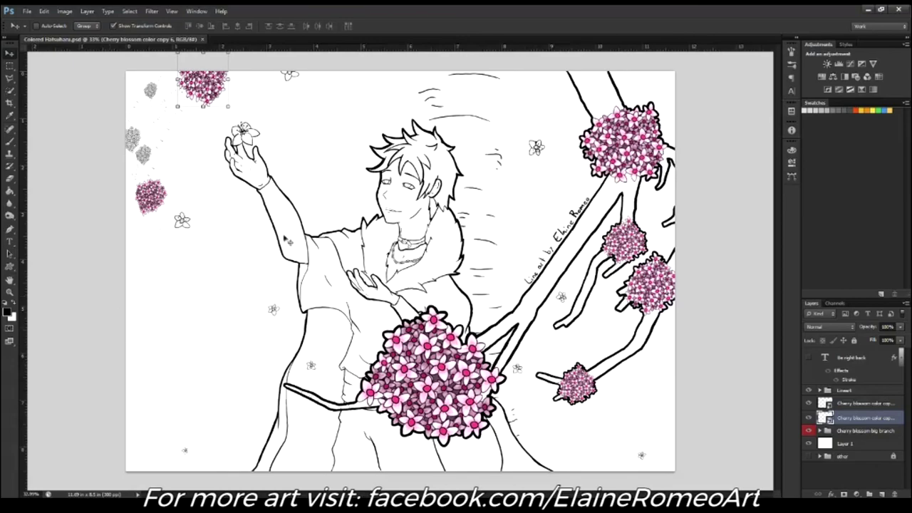
{"action": "scroll", "coordinate": [289, 241], "scroll_direction": "up", "scroll_amount": 5}
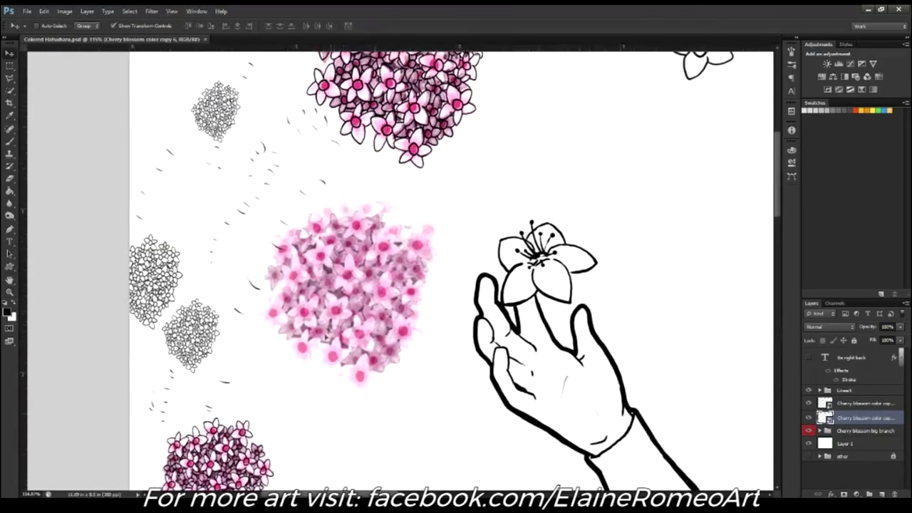
{"action": "key", "text": "ctrl+j"}
{"action": "key", "text": "ctrl+t"}
{"action": "mouse_move", "coordinate": [455, 202]}
{"action": "left_mouse_down"}
{"action": "mouse_move", "coordinate": [377, 411]}
{"action": "mouse_move", "coordinate": [370, 386]}
{"action": "left_mouse_up"}
{"action": "mouse_move", "coordinate": [356, 299]}
{"action": "left_mouse_down"}
{"action": "mouse_move", "coordinate": [143, 285]}
{"action": "mouse_move", "coordinate": [200, 277]}
{"action": "mouse_move", "coordinate": [212, 250]}
{"action": "mouse_move", "coordinate": [187, 340]}
{"action": "mouse_move", "coordinate": [135, 324]}
{"action": "left_mouse_up"}
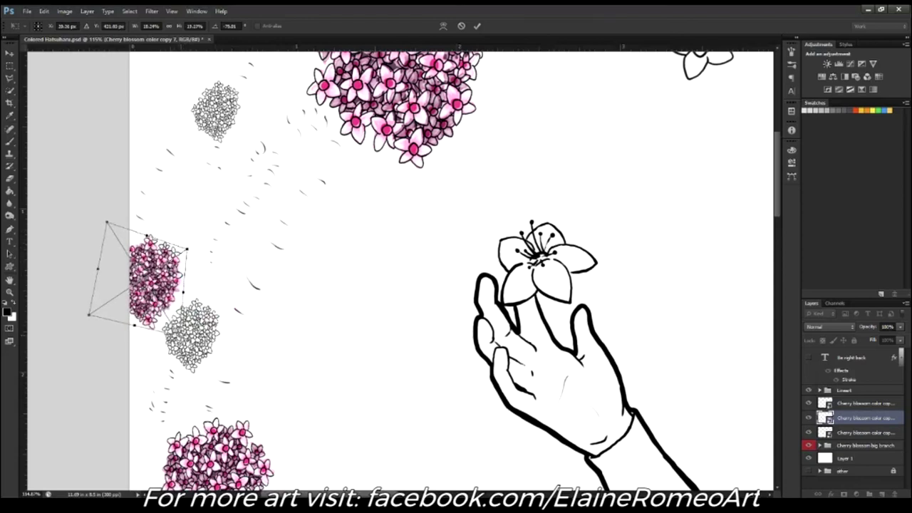
{"action": "left_click_drag", "start_coordinate": [107, 222], "coordinate": [112, 230]}
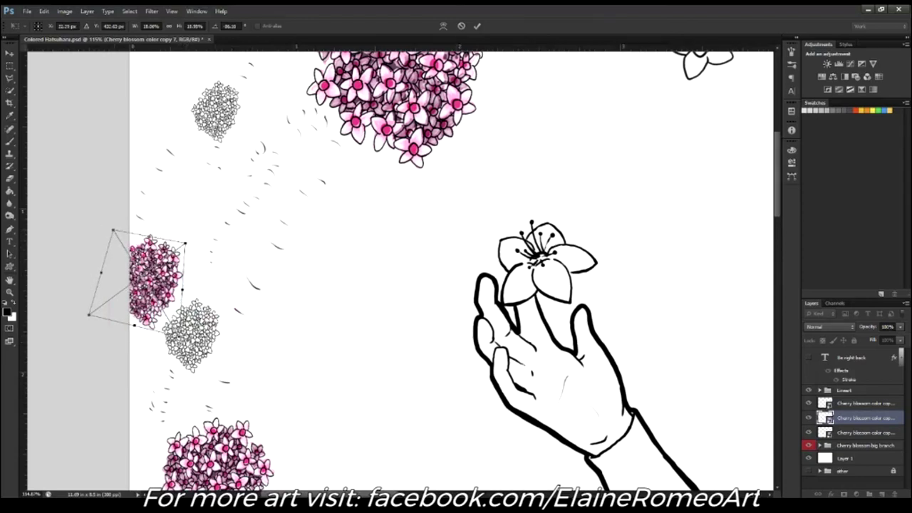
{"action": "key", "text": "Return"}
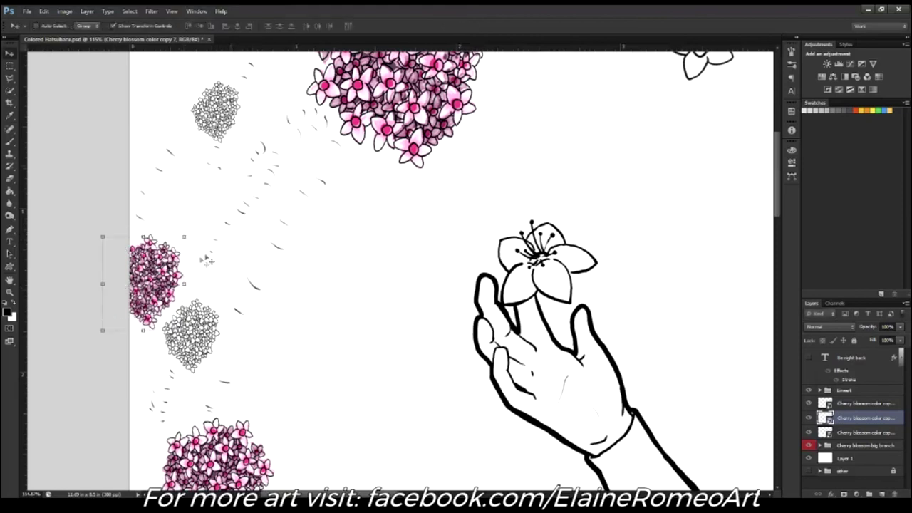
Step: Place a narrowed, tilted pink copy over the lower outline cluster
{"action": "left_click_drag", "start_coordinate": [153, 282], "coordinate": [191, 332], "text": "alt"}
{"action": "key", "text": "ctrl+t"}
{"action": "left_click_drag", "start_coordinate": [225, 382], "coordinate": [225, 381]}
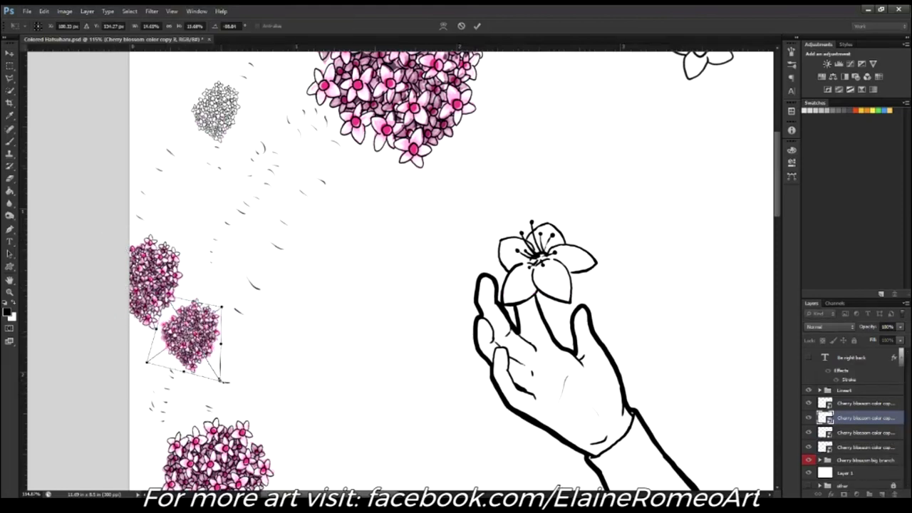
{"action": "key", "text": "Return"}
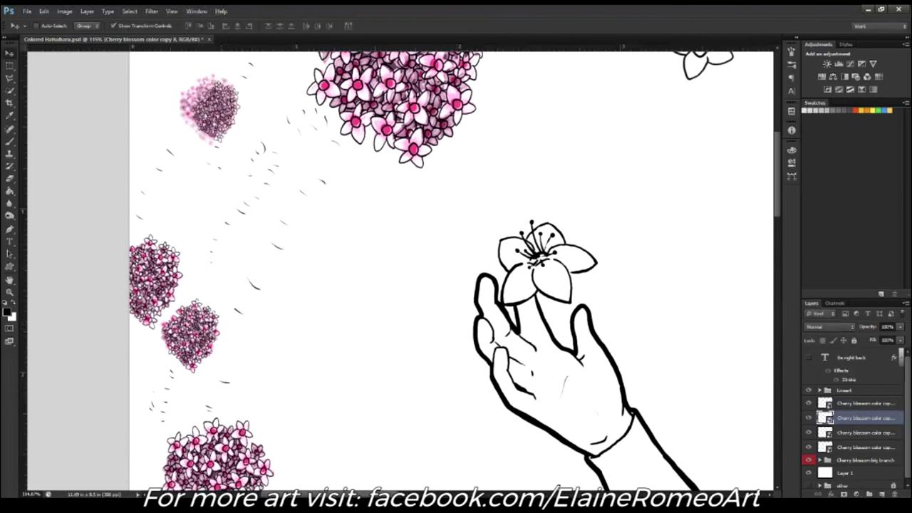
Step: Place another pink copy over the upper cluster, rotated and reshaped to fit
{"action": "left_click_drag", "start_coordinate": [198, 325], "coordinate": [221, 104], "text": "alt"}
{"action": "key", "text": "ctrl+t"}
{"action": "left_click_drag", "start_coordinate": [241, 152], "coordinate": [249, 152]}
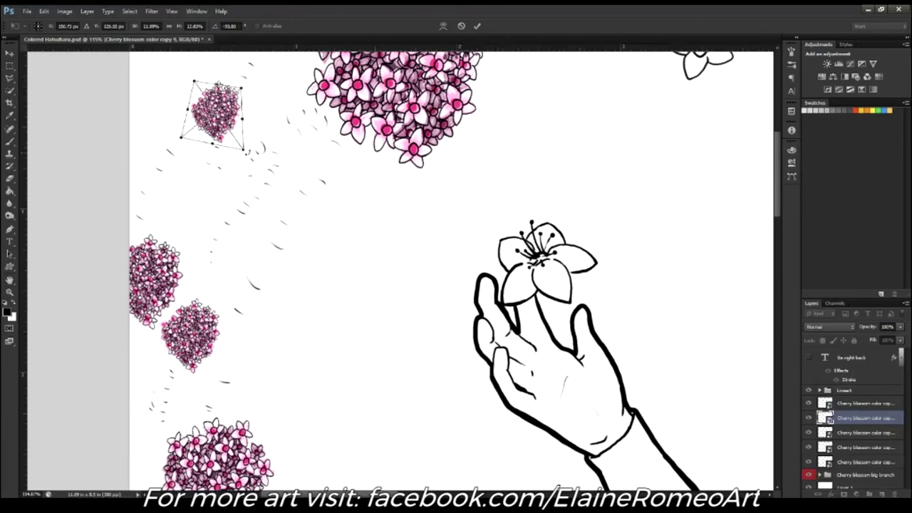
{"action": "key", "text": "Return"}
{"action": "key", "text": "ctrl+0"}
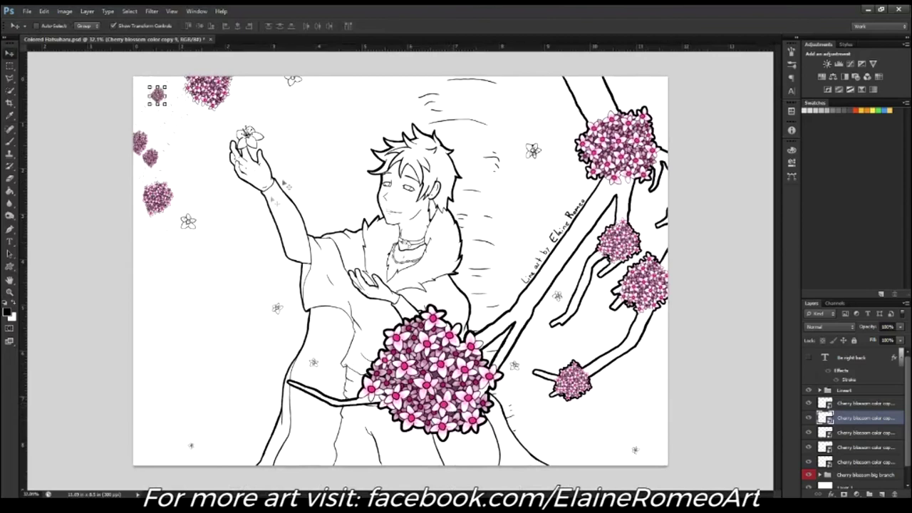
Step: Group the copies into 'Cherry blossom small branch', then expand Lineart and select Big branch blossoms
{"action": "key", "text": "ctrl+g"}
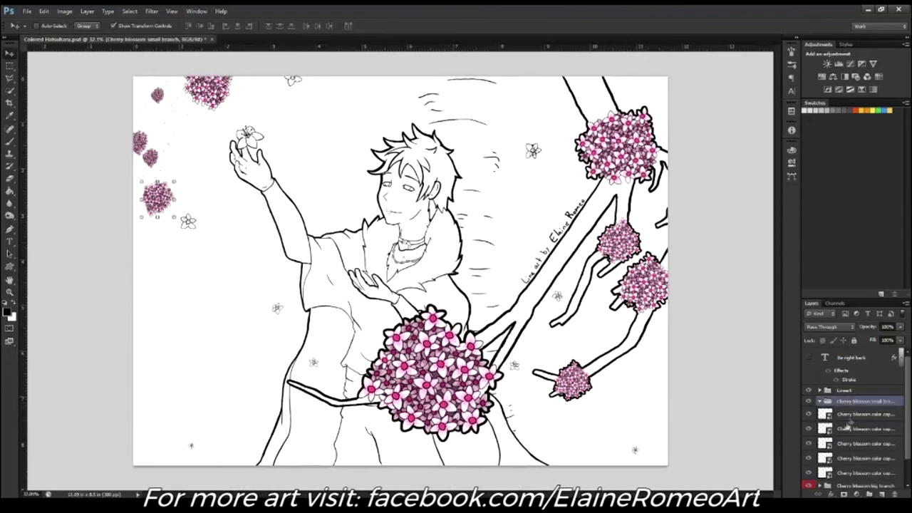
{"action": "left_click", "coordinate": [819, 401]}
{"action": "left_click", "coordinate": [819, 412]}
{"action": "left_click", "coordinate": [850, 414]}
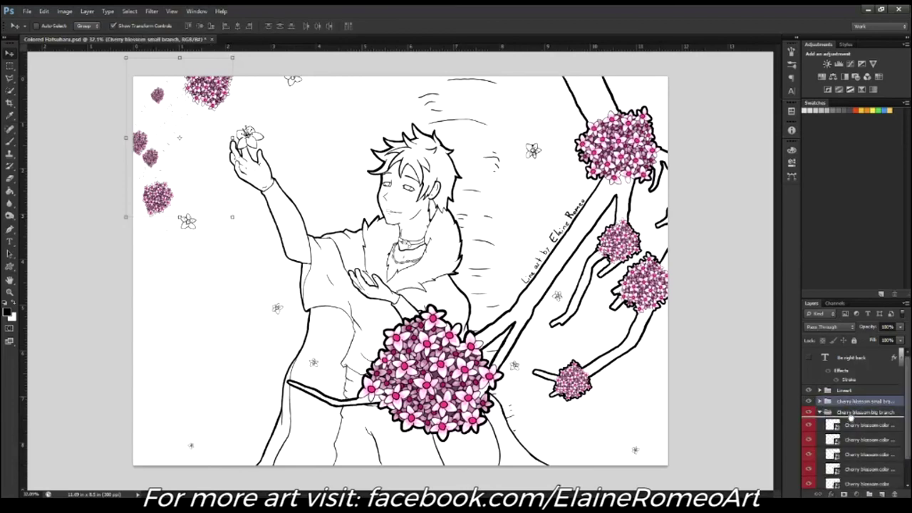
{"action": "left_click", "coordinate": [809, 401]}
{"action": "left_click", "coordinate": [809, 401]}
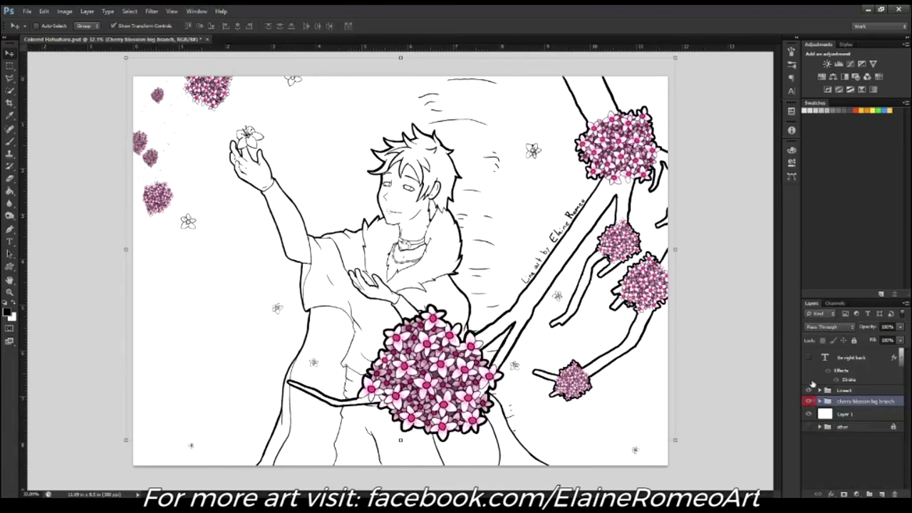
{"action": "left_click", "coordinate": [820, 390]}
{"action": "left_click", "coordinate": [873, 386]}
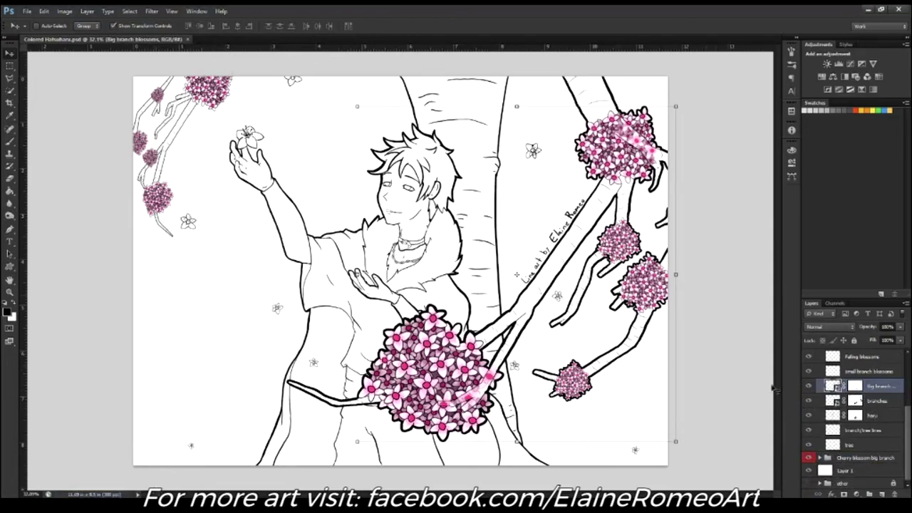
Step: Zoom in on the big blossom cluster and select the collapsed Lineart folder
{"action": "scroll", "coordinate": [850, 428], "scroll_direction": "up", "scroll_amount": 2}
{"action": "scroll", "coordinate": [850, 442], "scroll_direction": "up", "scroll_amount": 2}
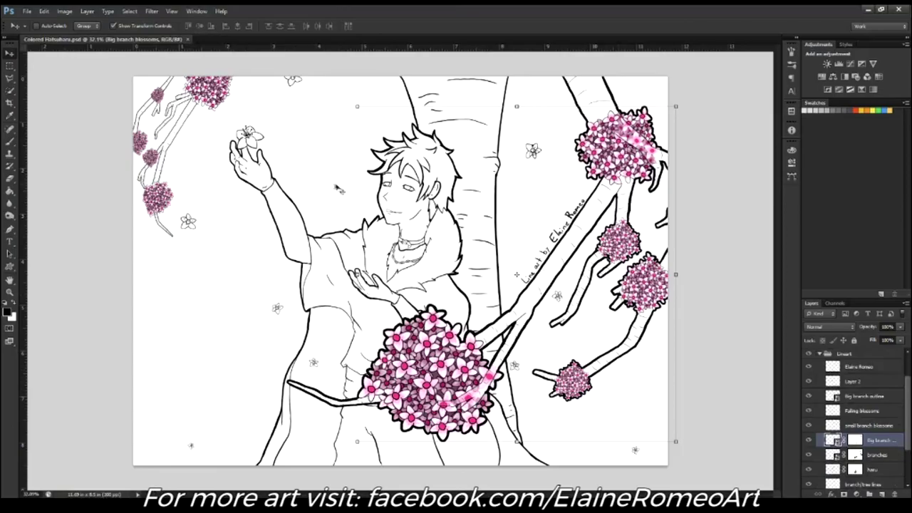
{"action": "left_click_drag", "start_coordinate": [486, 419], "coordinate": [555, 419]}
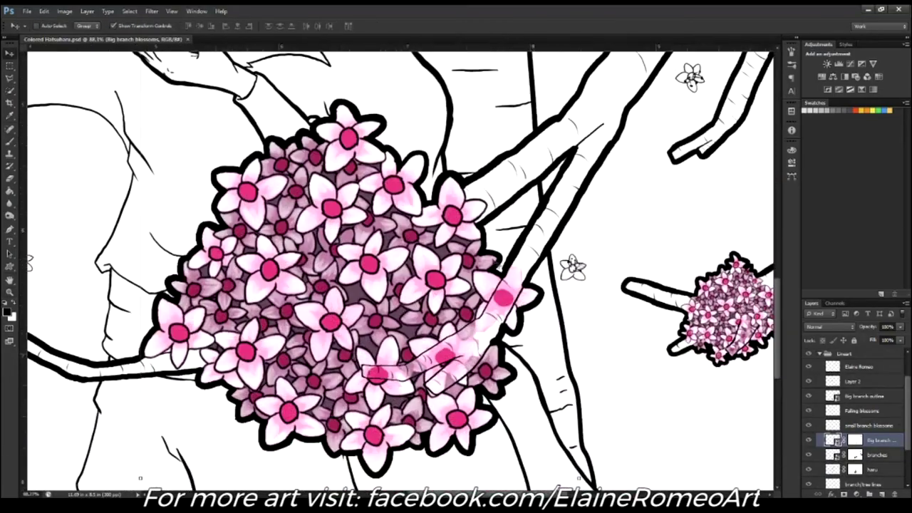
{"action": "key", "text": "ctrl+0"}
{"action": "left_click_drag", "start_coordinate": [510, 399], "coordinate": [556, 399]}
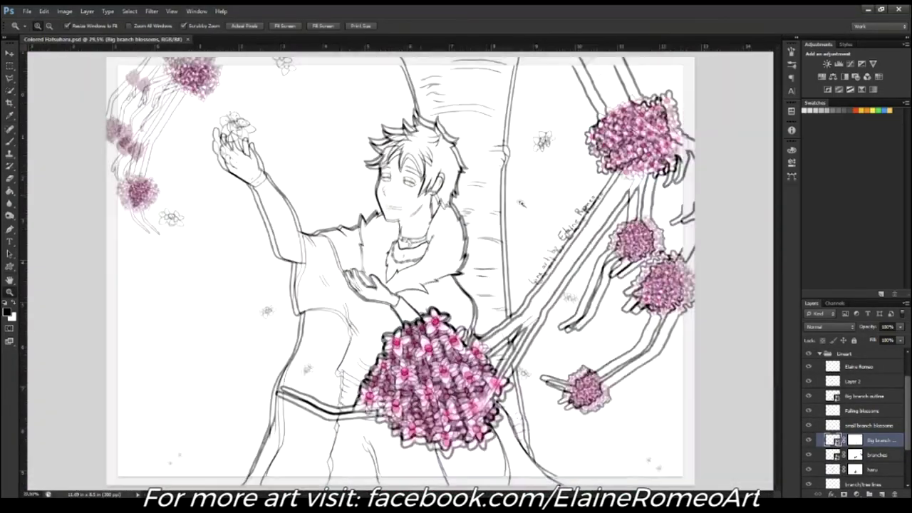
{"action": "left_click", "coordinate": [820, 353]}
{"action": "left_click", "coordinate": [832, 392]}
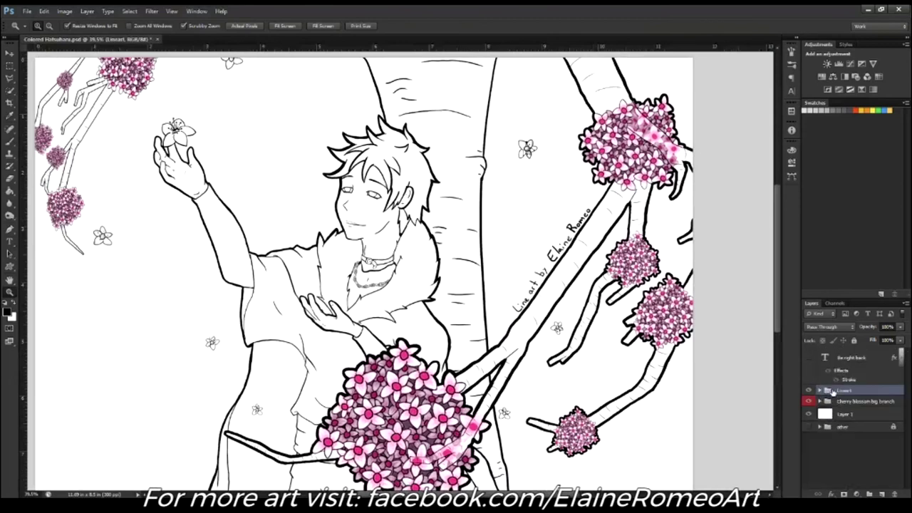
Step: With the Magic Wand, hide the pink big-branch colouring and select the left branch outline
{"action": "key", "text": "w"}
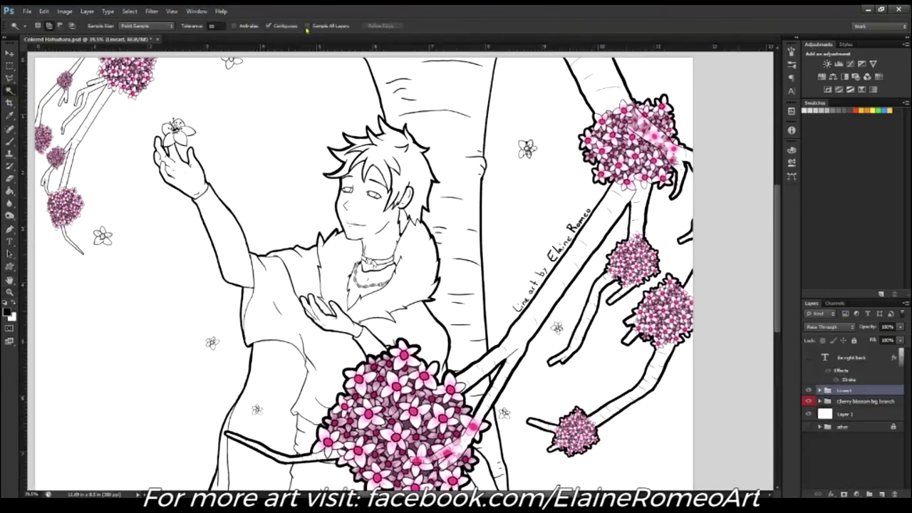
{"action": "left_click", "coordinate": [318, 57]}
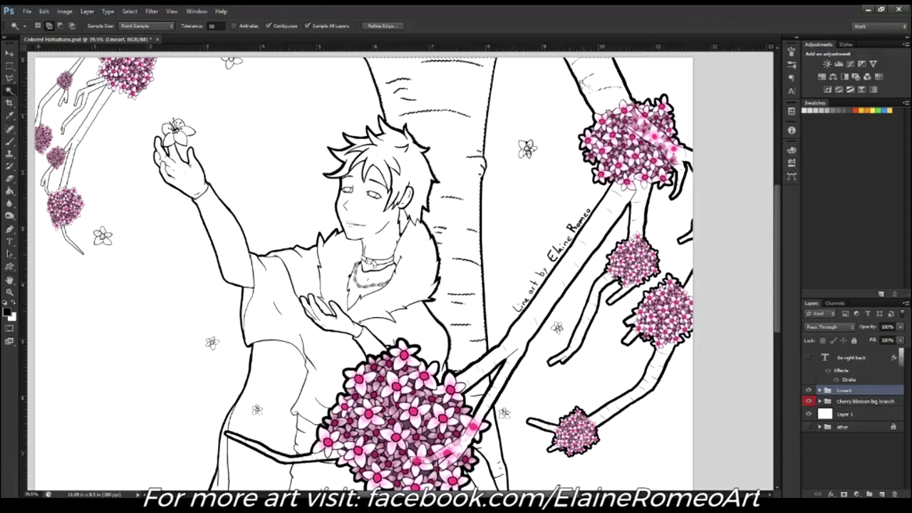
{"action": "key", "text": "ctrl+d"}
{"action": "left_click", "coordinate": [807, 401]}
{"action": "left_click", "coordinate": [75, 68]}
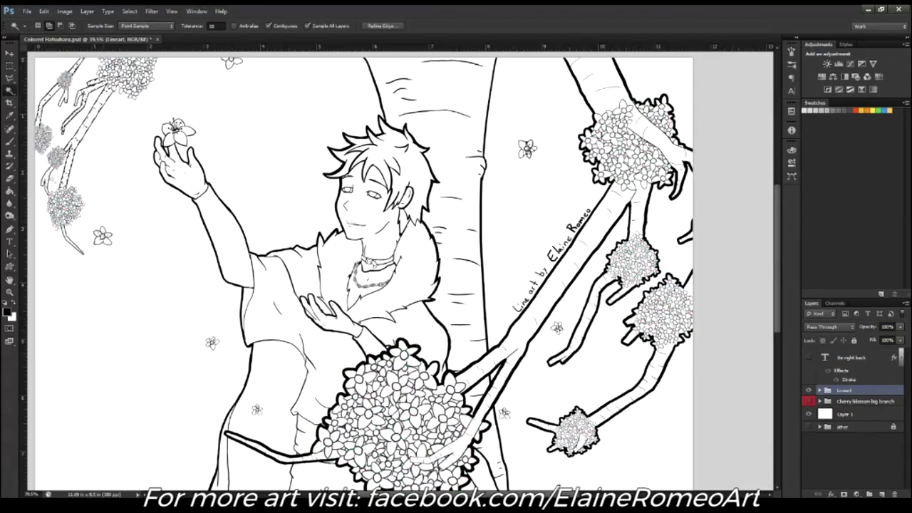
{"action": "scroll", "coordinate": [399, 271], "scroll_direction": "up", "scroll_amount": 8}
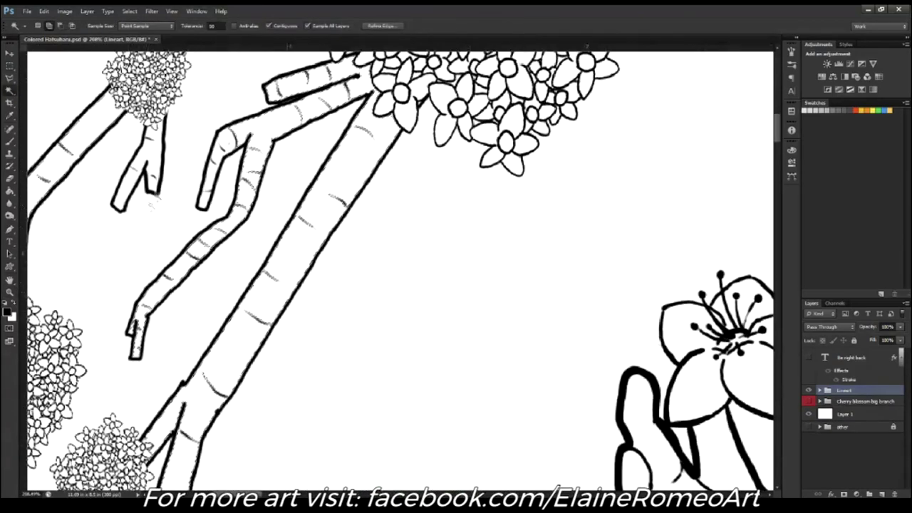
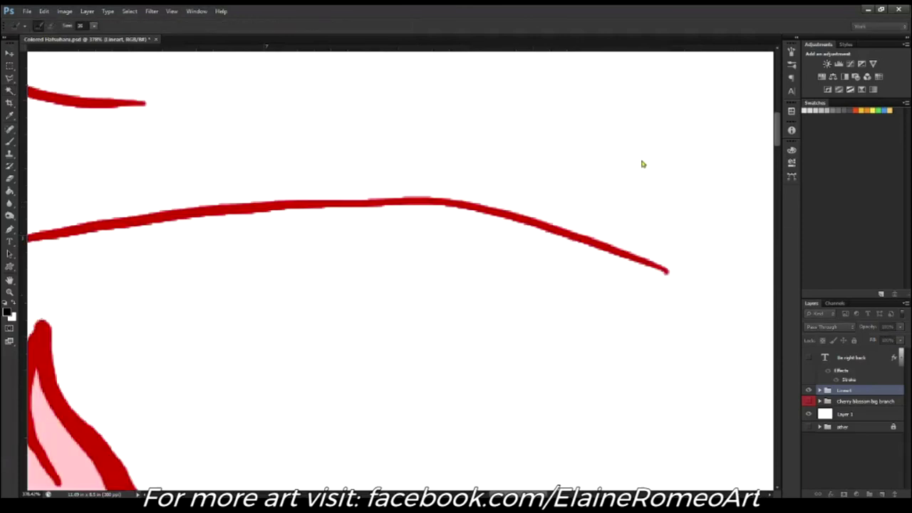
Step: Zoom out on the line art and add an empty Layer 3 above the Cherry blossom big branch group
{"action": "key", "text": "w"}
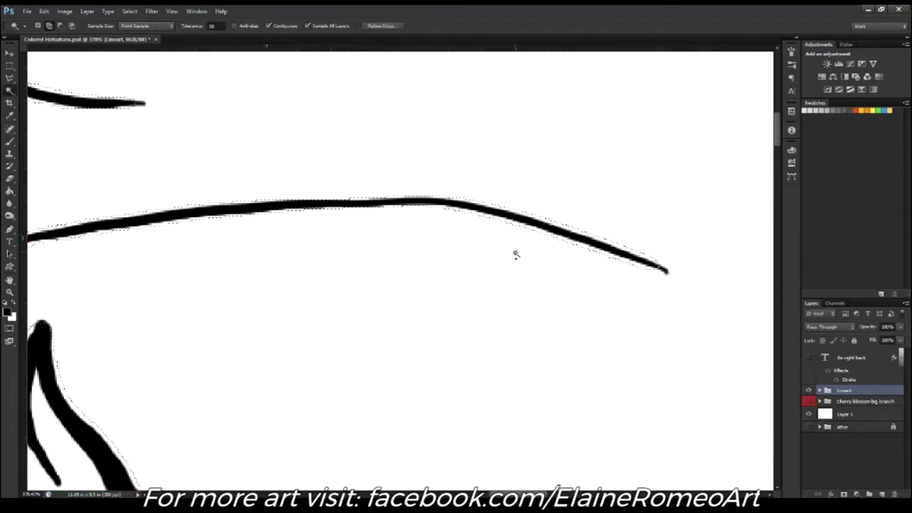
{"action": "key", "text": "z"}
{"action": "left_click", "coordinate": [270, 276], "text": "alt"}
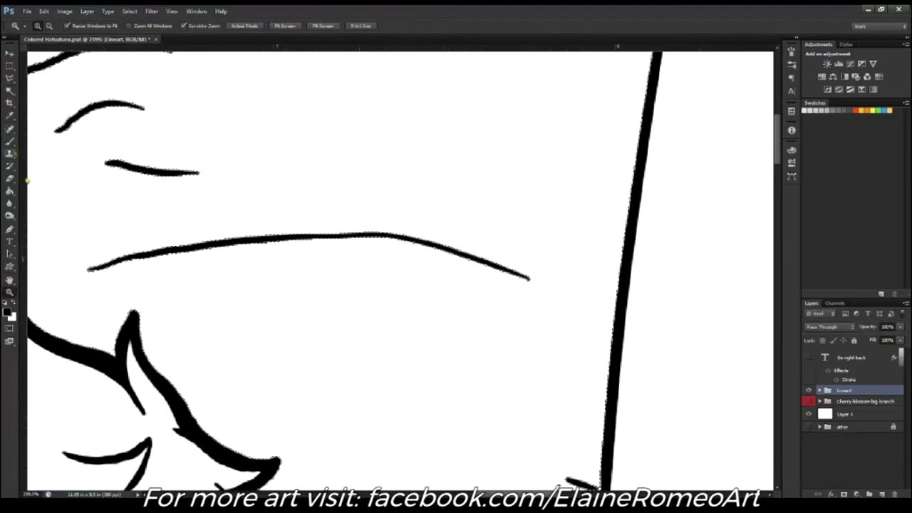
{"action": "left_click", "coordinate": [883, 494]}
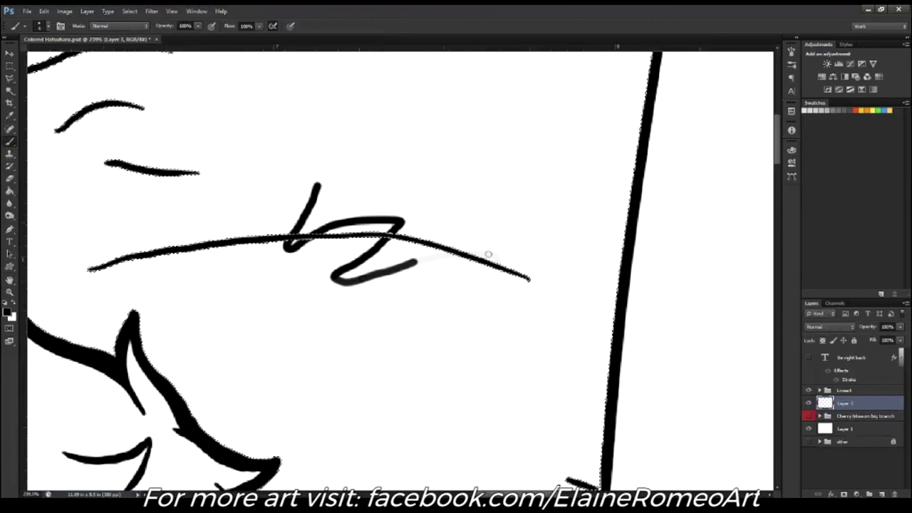
{"action": "key", "text": "m"}
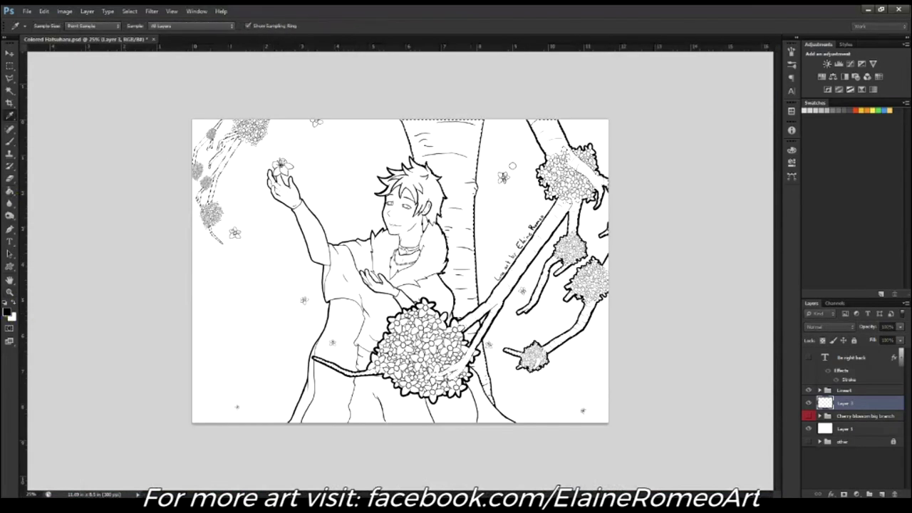
Step: Paint Bucket fill the trunk and branches on Layer 3 with flat light grey
{"action": "key", "text": "g"}
{"action": "left_click", "coordinate": [447, 191]}
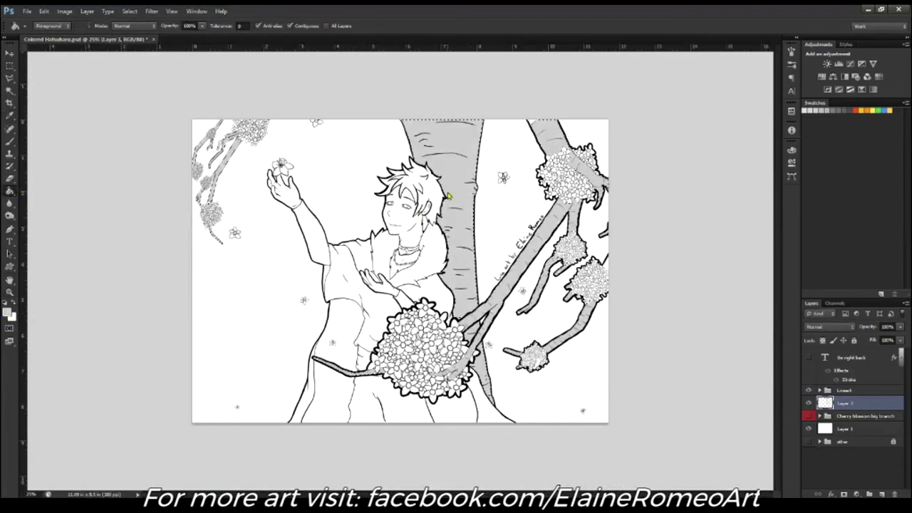
{"action": "key", "text": "z"}
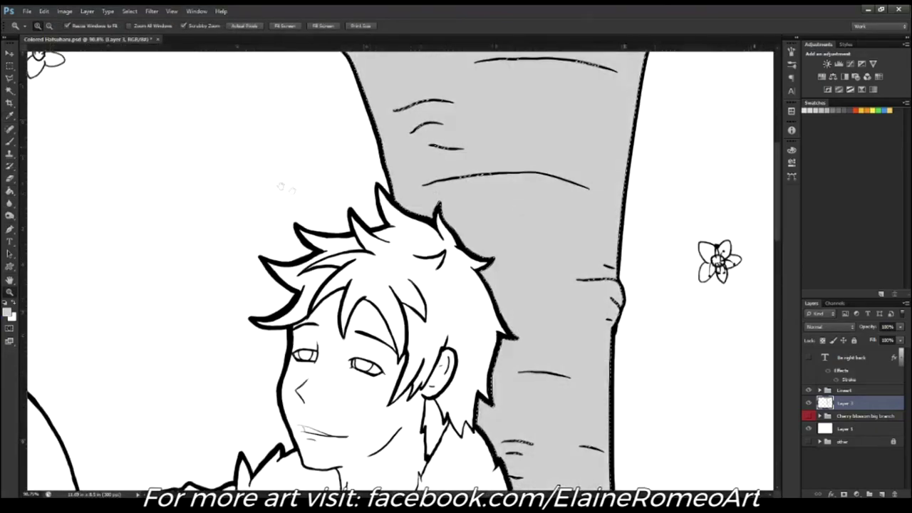
{"action": "left_click_drag", "start_coordinate": [317, 178], "coordinate": [370, 178]}
Step: Brush grey over the small branch hidden inside the lower blossom cluster
{"action": "key", "text": "b"}
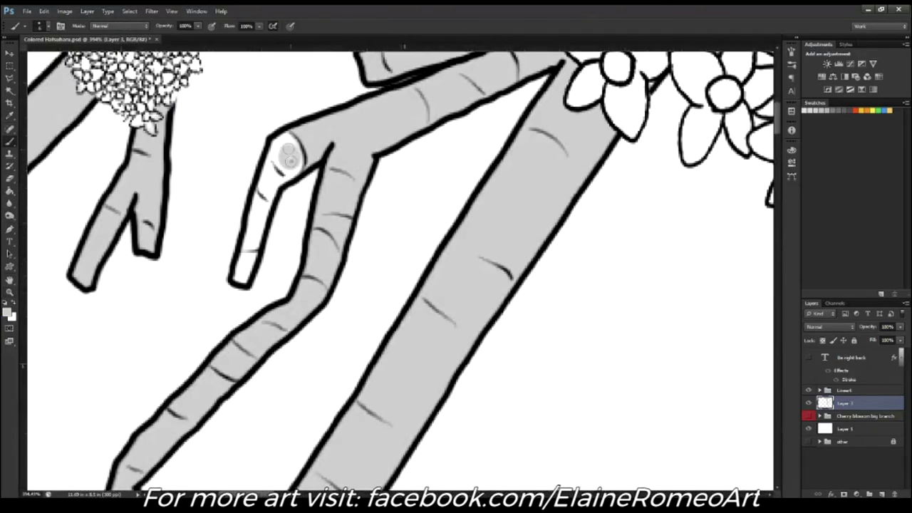
{"action": "key", "text": "ctrl+minus"}
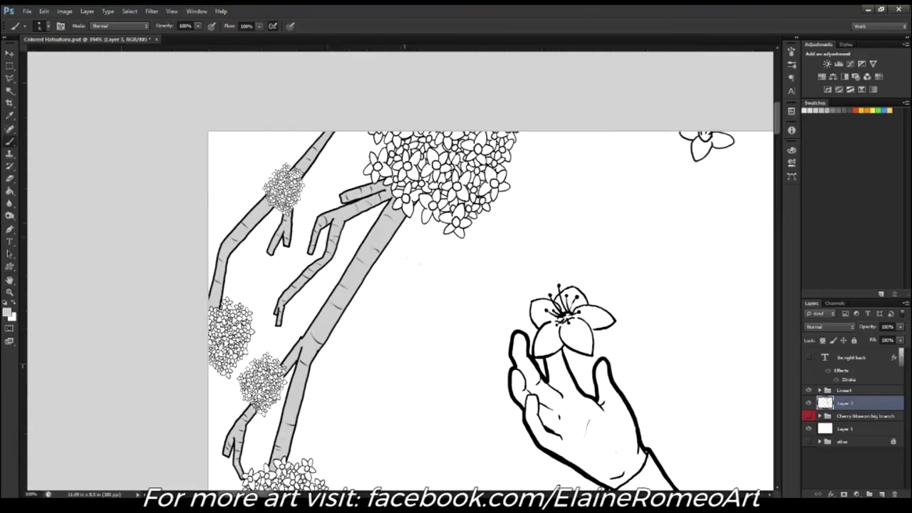
{"action": "left_click_drag", "start_coordinate": [712, 285], "coordinate": [285, 278]}
{"action": "key", "text": "ctrl+1"}
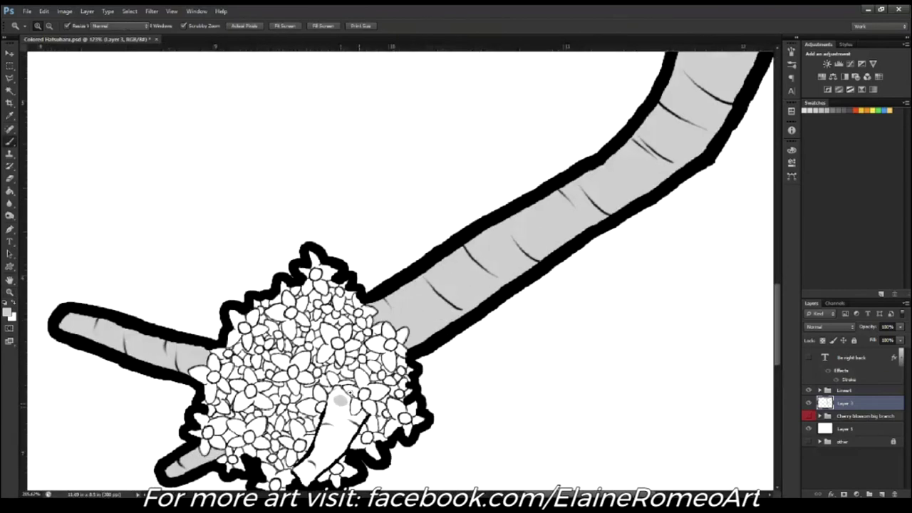
{"action": "scroll", "coordinate": [356, 361], "scroll_direction": "up", "scroll_amount": 3}
{"action": "left_click_drag", "start_coordinate": [354, 354], "coordinate": [333, 403]}
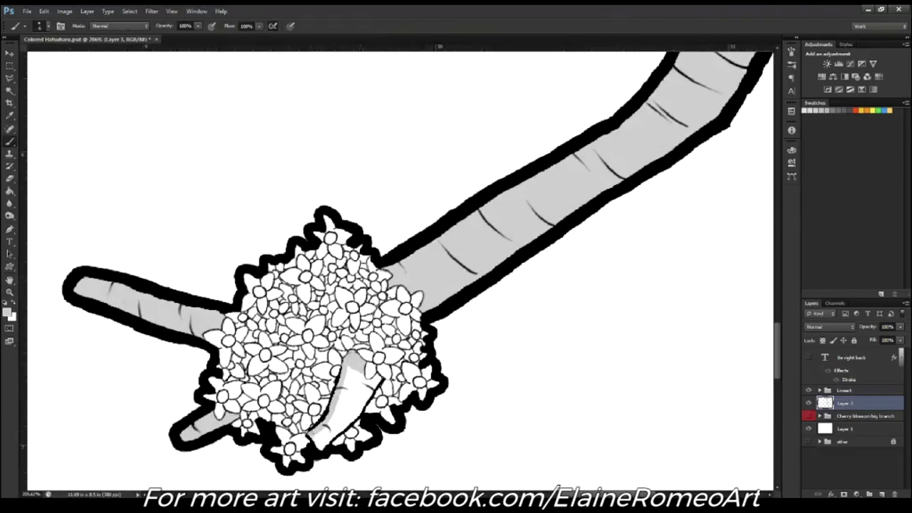
{"action": "mouse_move", "coordinate": [369, 371]}
{"action": "left_mouse_down"}
{"action": "mouse_move", "coordinate": [336, 416]}
{"action": "mouse_move", "coordinate": [369, 389]}
{"action": "left_mouse_up"}
{"action": "key", "text": "e"}
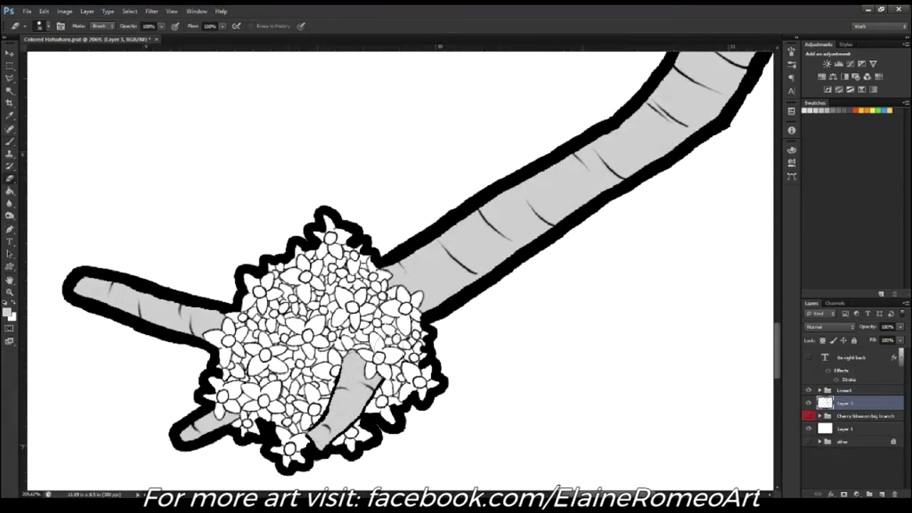
{"action": "scroll", "coordinate": [368, 375], "scroll_direction": "down", "scroll_amount": 10}
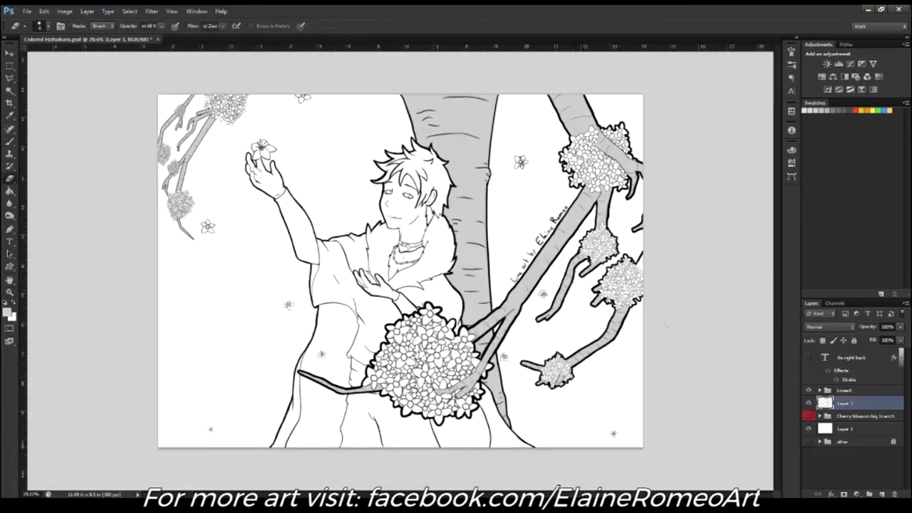
{"action": "left_click", "coordinate": [808, 416]}
Step: Toggle the Cherry blossom big branch layer off and back on to compare
{"action": "left_click", "coordinate": [808, 416]}
{"action": "left_click", "coordinate": [808, 416]}
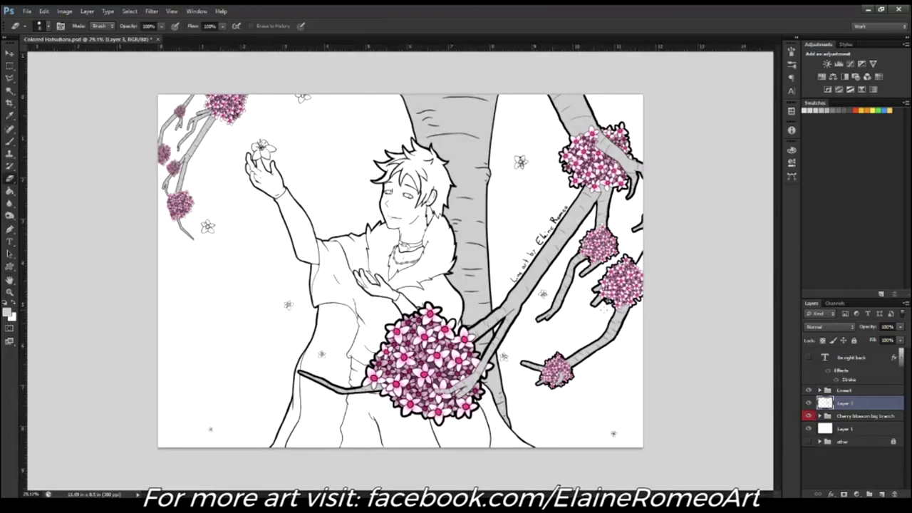
{"action": "scroll", "coordinate": [644, 265], "scroll_direction": "up", "scroll_amount": 3}
{"action": "scroll", "coordinate": [645, 265], "scroll_direction": "up", "scroll_amount": 3}
{"action": "scroll", "coordinate": [645, 265], "scroll_direction": "up", "scroll_amount": 3}
Step: Brush a grey stroke along the right-hand branch's edge
{"action": "key", "text": "b"}
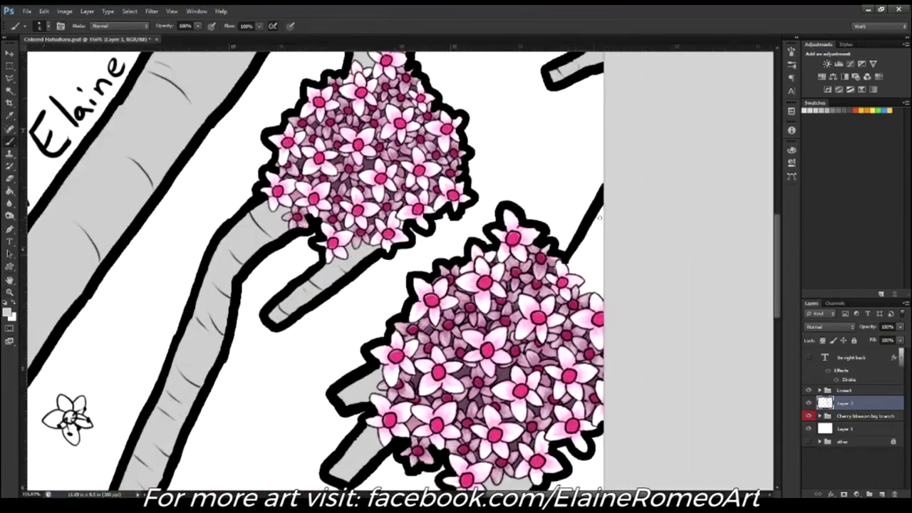
{"action": "mouse_move", "coordinate": [596, 234]}
{"action": "left_mouse_down"}
{"action": "mouse_move", "coordinate": [571, 258]}
{"action": "mouse_move", "coordinate": [592, 279]}
{"action": "left_mouse_up"}
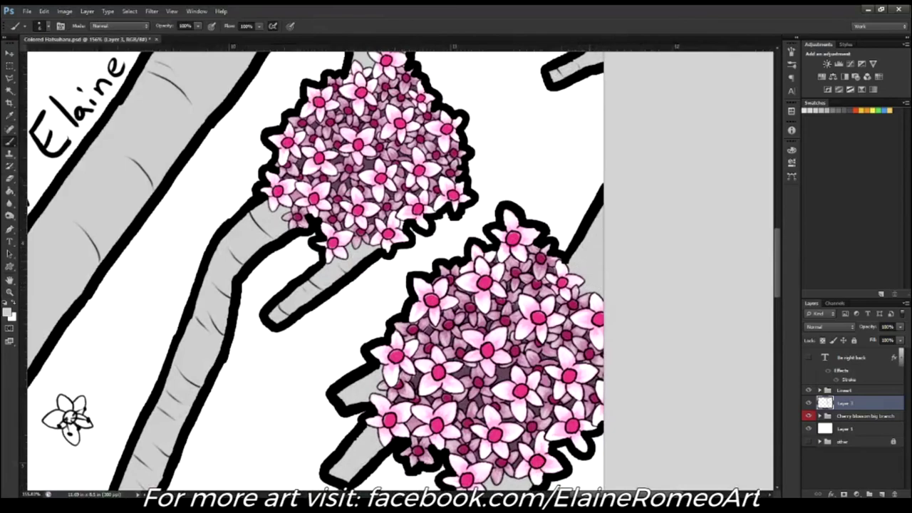
{"action": "scroll", "coordinate": [399, 271], "scroll_direction": "down", "scroll_amount": 3}
{"action": "scroll", "coordinate": [398, 271], "scroll_direction": "down", "scroll_amount": 1}
{"action": "scroll", "coordinate": [399, 271], "scroll_direction": "down", "scroll_amount": 1}
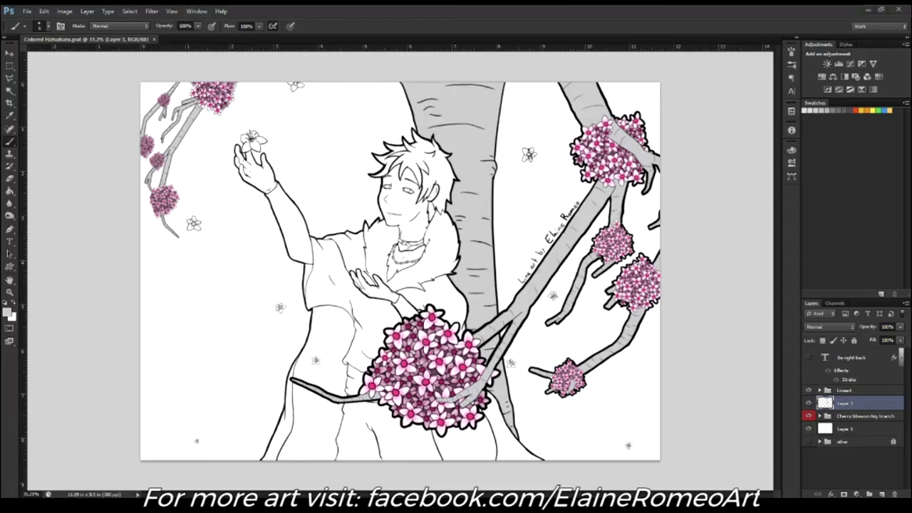
{"action": "scroll", "coordinate": [160, 406], "scroll_direction": "up", "scroll_amount": 3}
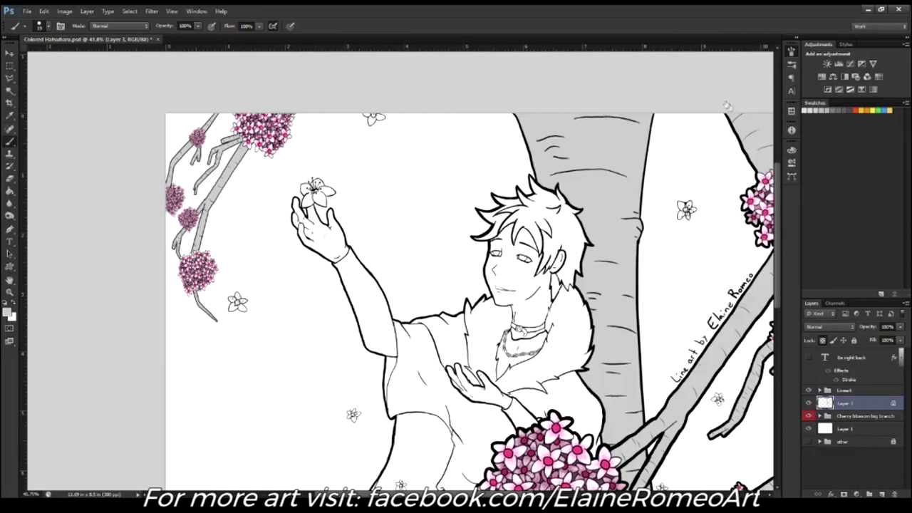
{"action": "scroll", "coordinate": [741, 122], "scroll_direction": "down", "scroll_amount": 1}
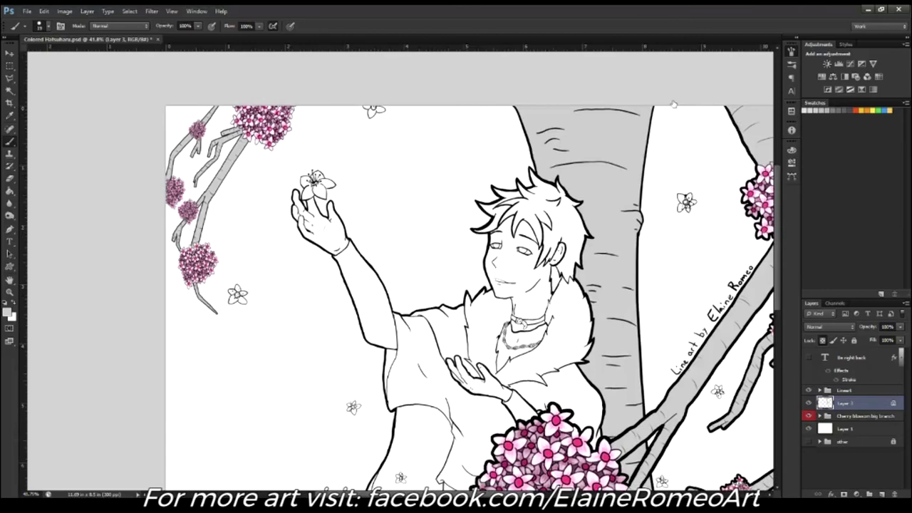
{"action": "scroll", "coordinate": [171, 134], "scroll_direction": "up", "scroll_amount": 5}
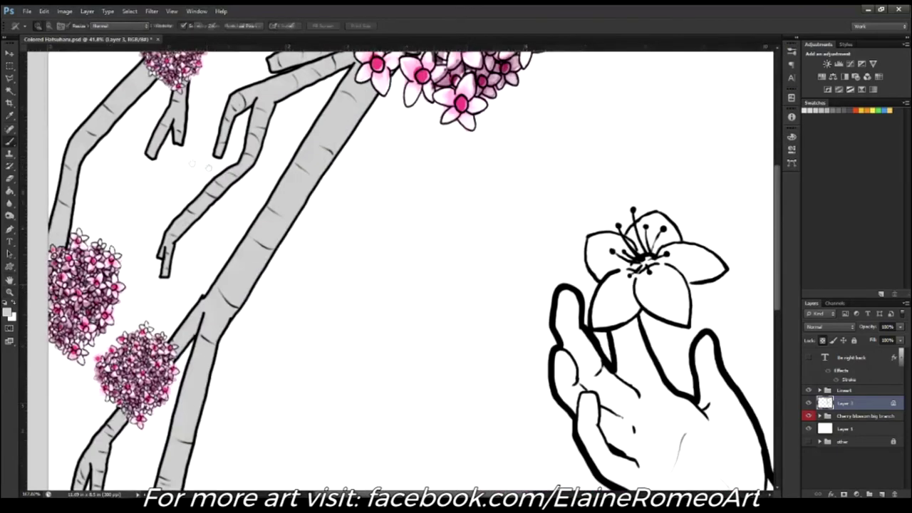
Step: Shade the left branch and upper twigs darker grey at 71% brush opacity
{"action": "mouse_move", "coordinate": [171, 292]}
{"action": "left_mouse_down"}
{"action": "mouse_move", "coordinate": [198, 223]}
{"action": "mouse_move", "coordinate": [257, 132]}
{"action": "left_mouse_up"}
{"action": "left_click_drag", "start_coordinate": [307, 143], "coordinate": [331, 71]}
{"action": "key", "text": "7"}
{"action": "key", "text": "1"}
{"action": "mouse_move", "coordinate": [257, 132]}
{"action": "left_mouse_down"}
{"action": "mouse_move", "coordinate": [183, 222]}
{"action": "mouse_move", "coordinate": [168, 299]}
{"action": "left_mouse_up"}
{"action": "mouse_move", "coordinate": [289, 148]}
{"action": "left_mouse_down"}
{"action": "mouse_move", "coordinate": [285, 196]}
{"action": "mouse_move", "coordinate": [258, 212]}
{"action": "left_mouse_up"}
{"action": "left_click_drag", "start_coordinate": [376, 129], "coordinate": [443, 107]}
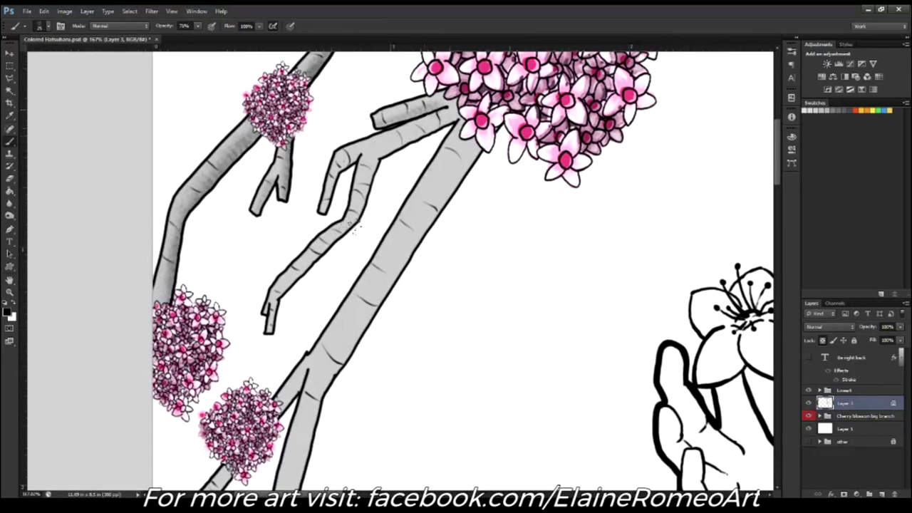
Step: Darken the lower twigs and the trunk's right edge with grey shading
{"action": "left_click_drag", "start_coordinate": [378, 161], "coordinate": [349, 204]}
{"action": "mouse_move", "coordinate": [428, 154]}
{"action": "left_mouse_down"}
{"action": "mouse_move", "coordinate": [342, 206]}
{"action": "mouse_move", "coordinate": [324, 262]}
{"action": "left_mouse_up"}
{"action": "mouse_move", "coordinate": [271, 324]}
{"action": "left_mouse_down"}
{"action": "mouse_move", "coordinate": [319, 269]}
{"action": "mouse_move", "coordinate": [297, 221]}
{"action": "left_mouse_up"}
{"action": "left_click_drag", "start_coordinate": [296, 253], "coordinate": [328, 203]}
{"action": "left_click_drag", "start_coordinate": [442, 192], "coordinate": [378, 306]}
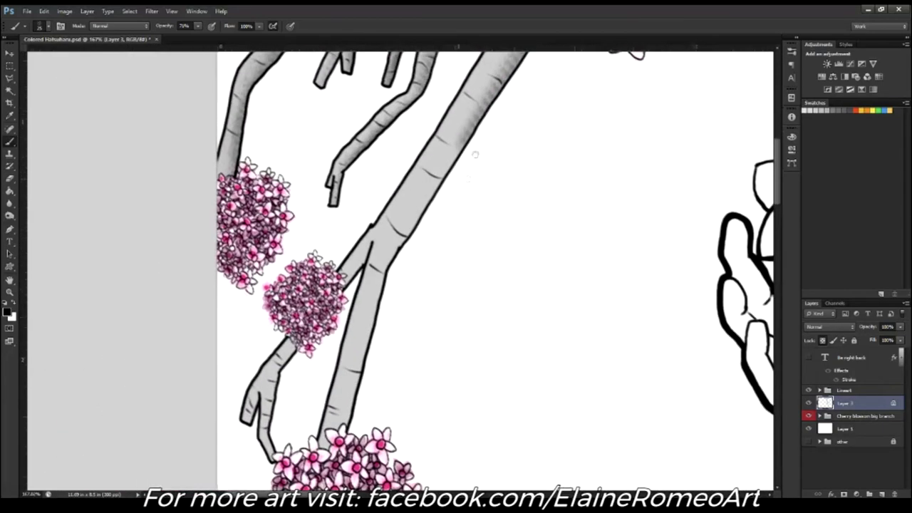
{"action": "left_click_drag", "start_coordinate": [433, 188], "coordinate": [373, 314]}
{"action": "left_click_drag", "start_coordinate": [396, 253], "coordinate": [339, 426]}
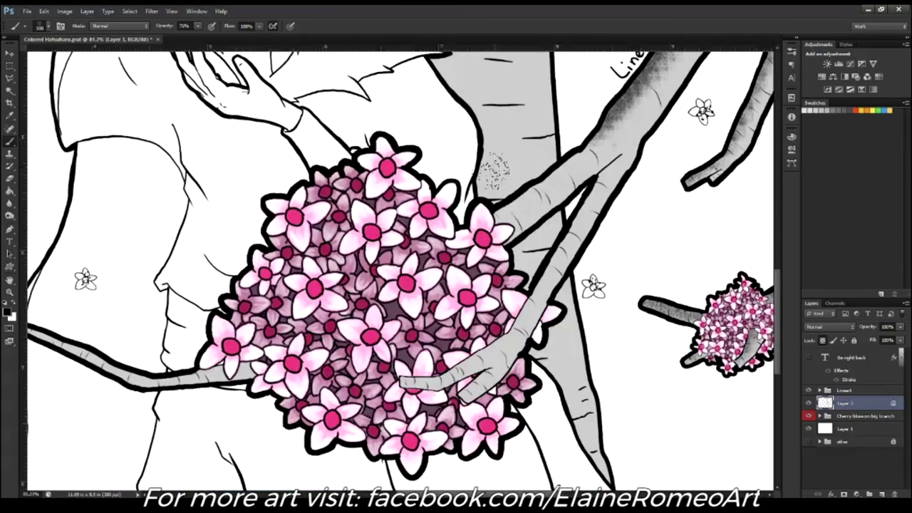
Step: Airbrush dark shading along the upper and lower branches and the trunk beside the blossoms
{"action": "mouse_move", "coordinate": [598, 136]}
{"action": "left_mouse_down"}
{"action": "mouse_move", "coordinate": [520, 236]}
{"action": "mouse_move", "coordinate": [520, 256]}
{"action": "left_mouse_up"}
{"action": "left_click_drag", "start_coordinate": [527, 221], "coordinate": [595, 463]}
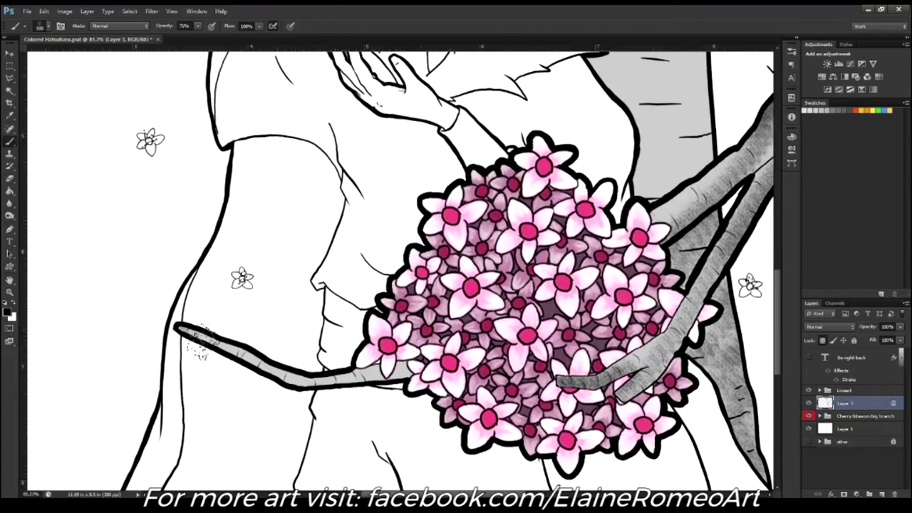
{"action": "left_click_drag", "start_coordinate": [188, 333], "coordinate": [406, 389]}
{"action": "left_click_drag", "start_coordinate": [349, 385], "coordinate": [279, 370]}
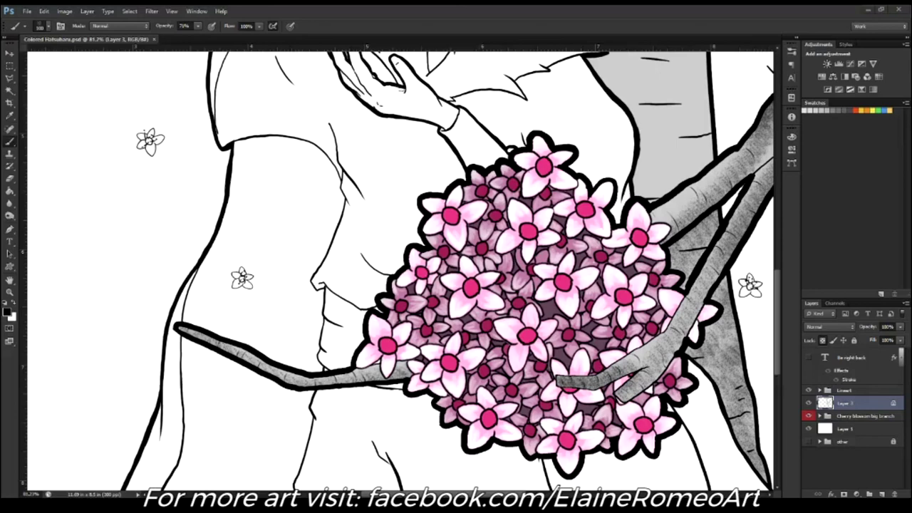
{"action": "key", "text": "ctrl+0"}
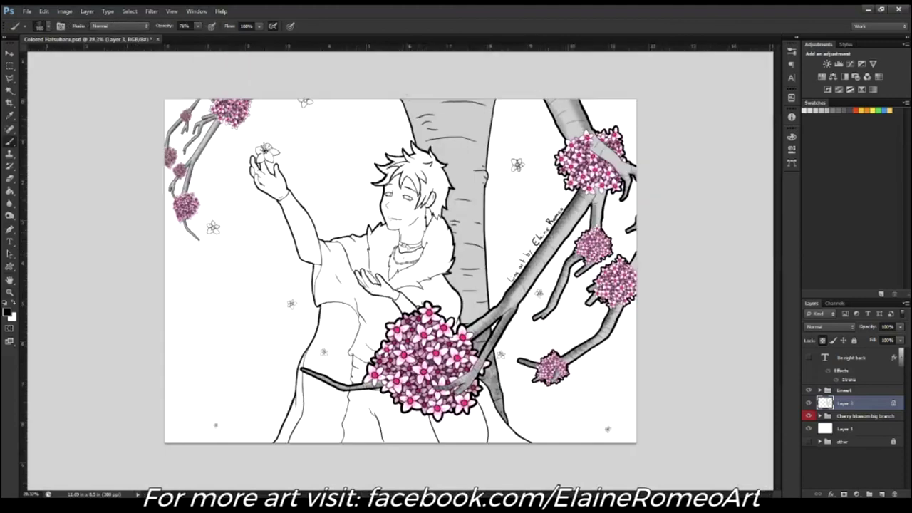
Step: Lower the brush opacity and softly shade the tree trunk grey
{"action": "key", "text": "2"}
{"action": "key", "text": "5"}
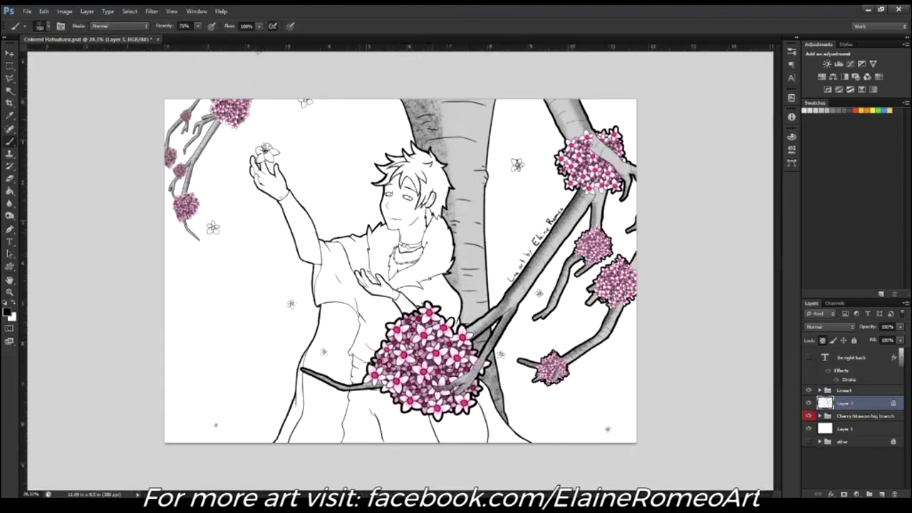
{"action": "left_click_drag", "start_coordinate": [424, 125], "coordinate": [446, 154]}
{"action": "left_click_drag", "start_coordinate": [442, 263], "coordinate": [484, 342]}
{"action": "left_click_drag", "start_coordinate": [449, 188], "coordinate": [459, 285]}
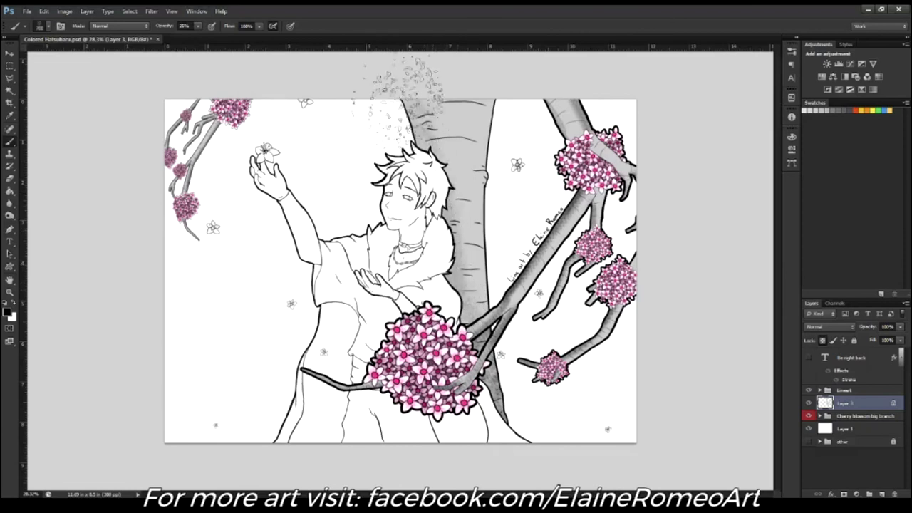
{"action": "left_click_drag", "start_coordinate": [398, 100], "coordinate": [441, 178]}
{"action": "mouse_move", "coordinate": [456, 235]}
{"action": "left_mouse_down"}
{"action": "mouse_move", "coordinate": [485, 335]}
{"action": "mouse_move", "coordinate": [473, 278]}
{"action": "left_mouse_up"}
{"action": "mouse_move", "coordinate": [467, 206]}
{"action": "left_mouse_down"}
{"action": "mouse_move", "coordinate": [427, 114]}
{"action": "mouse_move", "coordinate": [484, 157]}
{"action": "left_mouse_up"}
Step: Paint white over stray dots beside the hair and along the trunk's top and right edge
{"action": "key", "text": "x"}
{"action": "left_click_drag", "start_coordinate": [317, 167], "coordinate": [367, 206]}
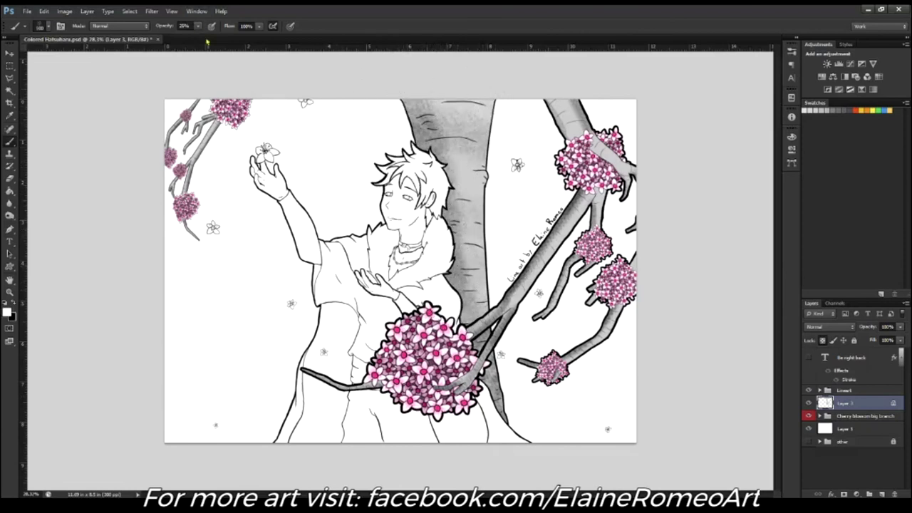
{"action": "left_click_drag", "start_coordinate": [491, 93], "coordinate": [473, 256]}
{"action": "left_click_drag", "start_coordinate": [470, 142], "coordinate": [477, 306]}
{"action": "left_click_drag", "start_coordinate": [477, 271], "coordinate": [520, 414]}
{"action": "scroll", "coordinate": [383, 382], "scroll_direction": "up", "scroll_amount": 5}
{"action": "scroll", "coordinate": [383, 382], "scroll_direction": "down", "scroll_amount": 1}
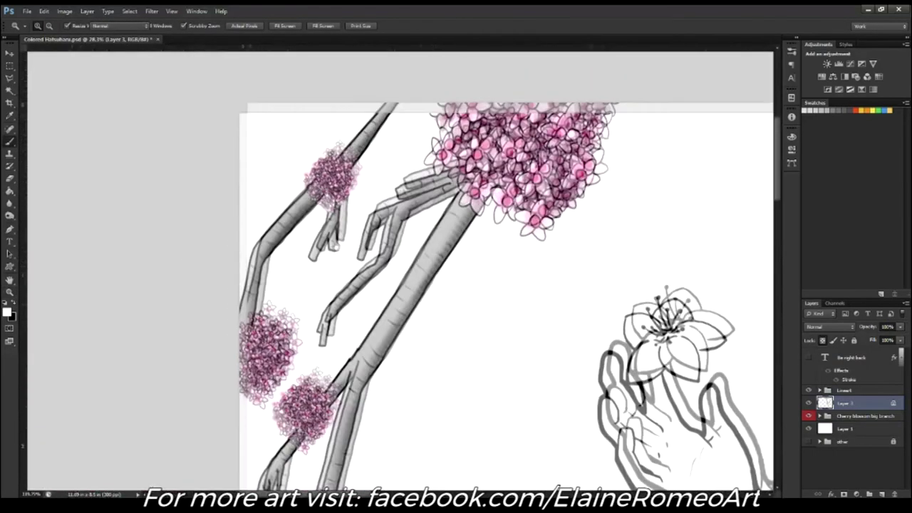
{"action": "key", "text": "bracketleft"}
{"action": "key", "text": "bracketleft"}
{"action": "key", "text": "bracketleft"}
{"action": "key", "text": "bracketleft"}
{"action": "key", "text": "bracketleft"}
{"action": "left_click_drag", "start_coordinate": [370, 110], "coordinate": [348, 146]}
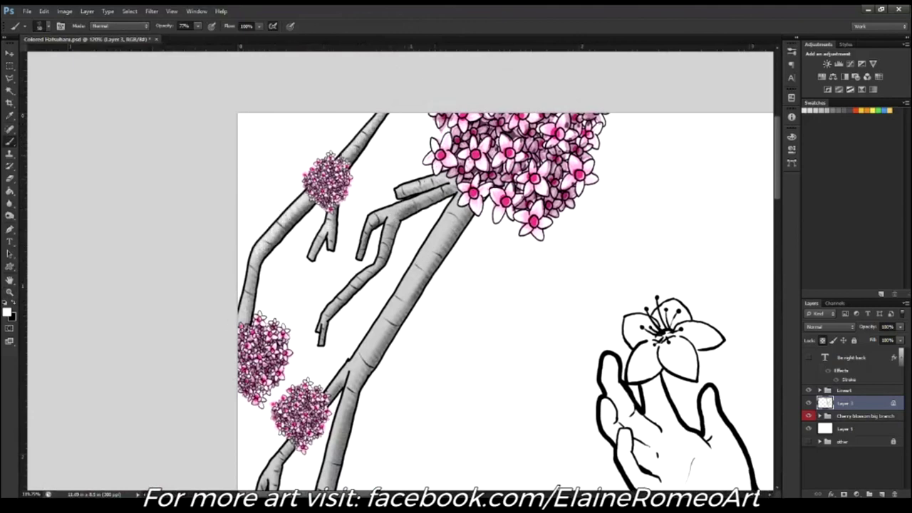
Step: Pan around to review the upper-left branches, lower branches and blossoms
{"action": "left_click_drag", "start_coordinate": [373, 221], "coordinate": [388, 161]}
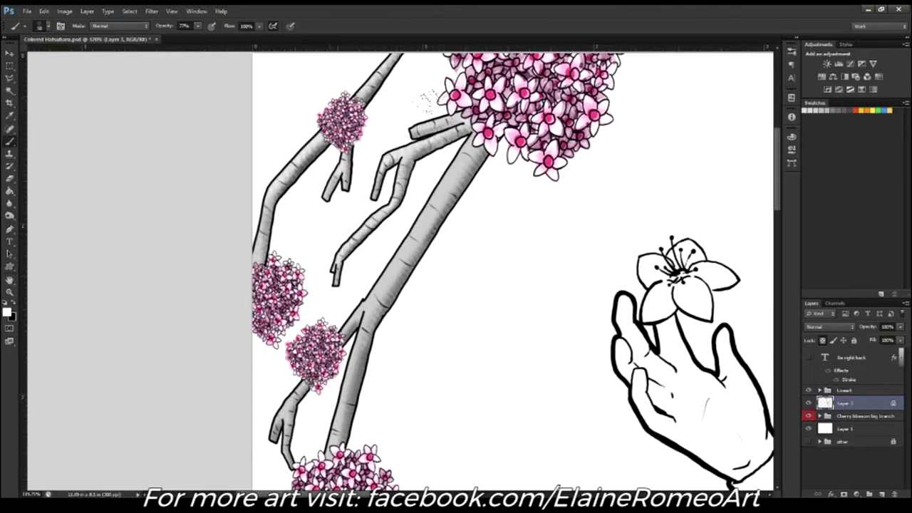
{"action": "left_click_drag", "start_coordinate": [415, 236], "coordinate": [456, 115]}
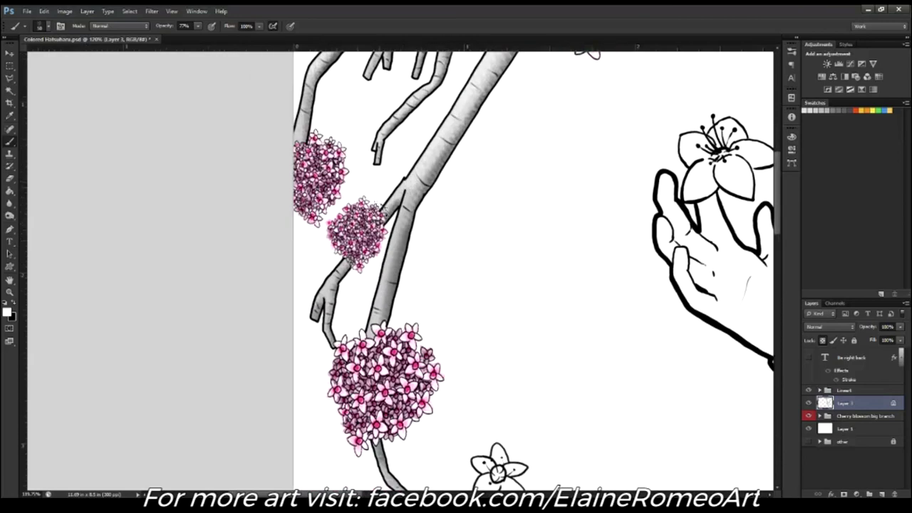
{"action": "left_click_drag", "start_coordinate": [428, 427], "coordinate": [404, 253]}
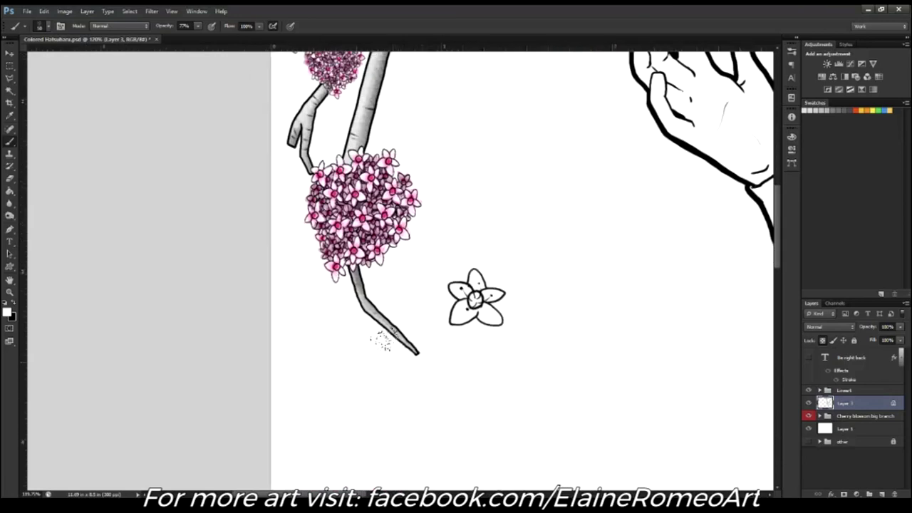
{"action": "scroll", "coordinate": [381, 342], "scroll_direction": "down", "scroll_amount": 5}
{"action": "scroll", "coordinate": [382, 342], "scroll_direction": "up", "scroll_amount": 3}
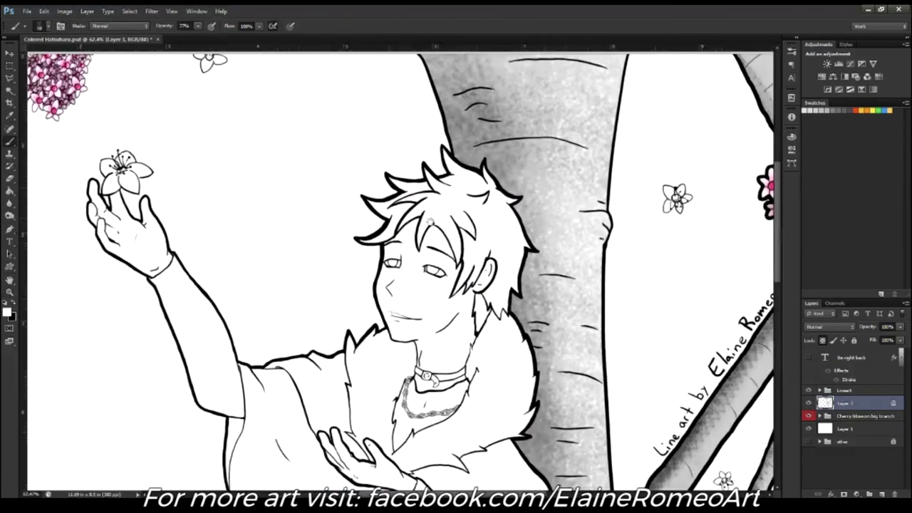
{"action": "left_click_drag", "start_coordinate": [382, 342], "coordinate": [498, 214]}
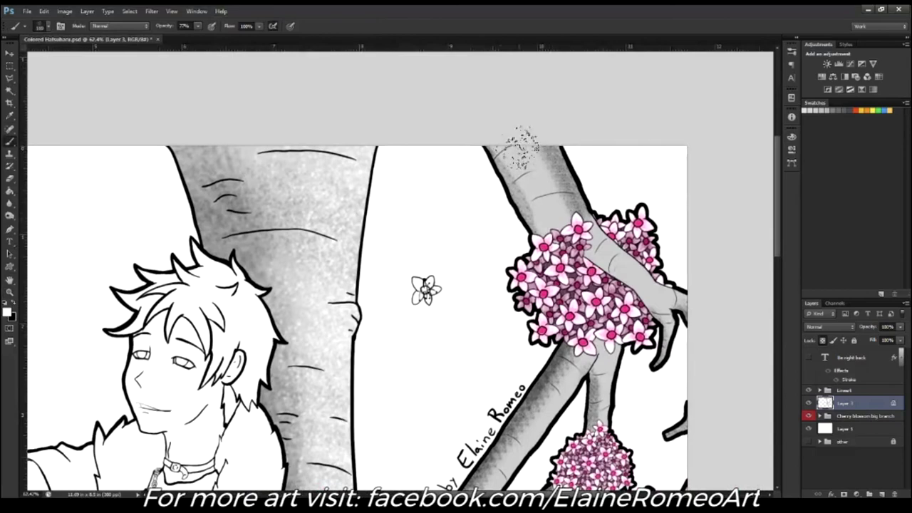
{"action": "left_click_drag", "start_coordinate": [570, 235], "coordinate": [495, 112]}
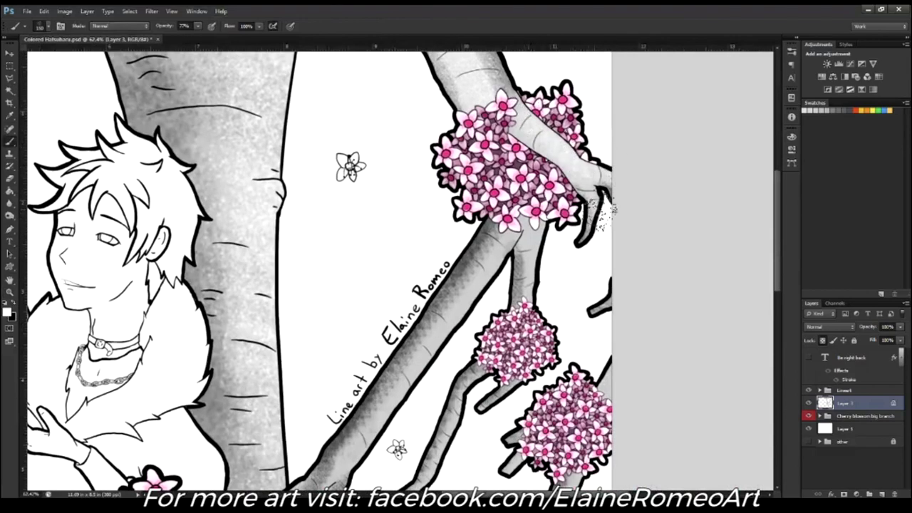
{"action": "left_click_drag", "start_coordinate": [626, 350], "coordinate": [631, 166]}
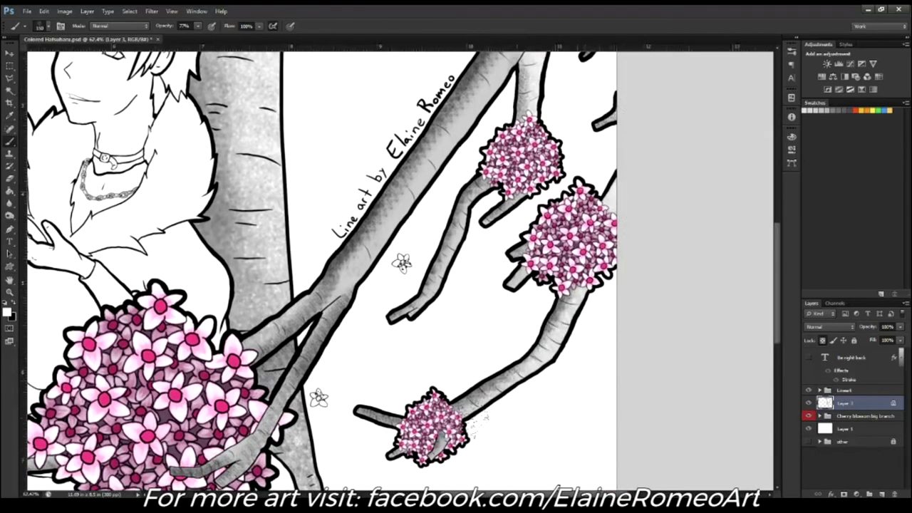
Step: Pan over the boy's torso, face and head and the tree above him
{"action": "key", "text": "ctrl+minus"}
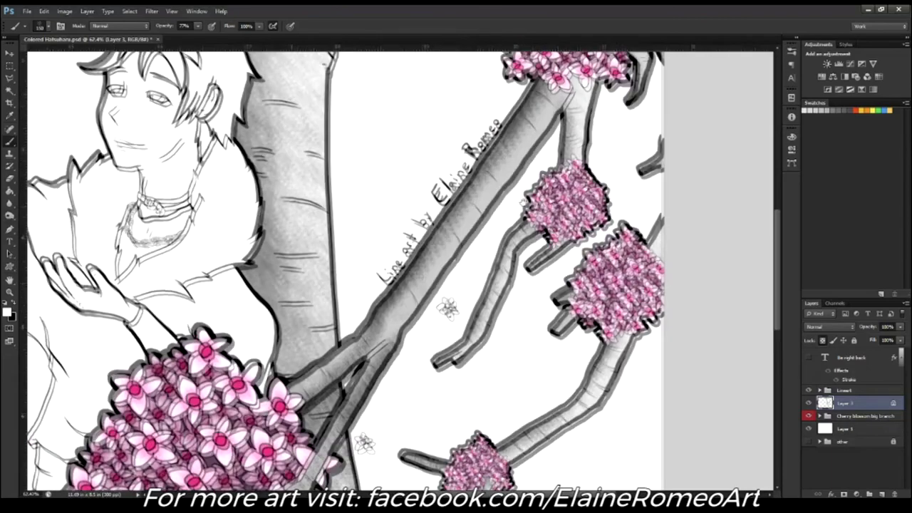
{"action": "key", "text": "ctrl+plus"}
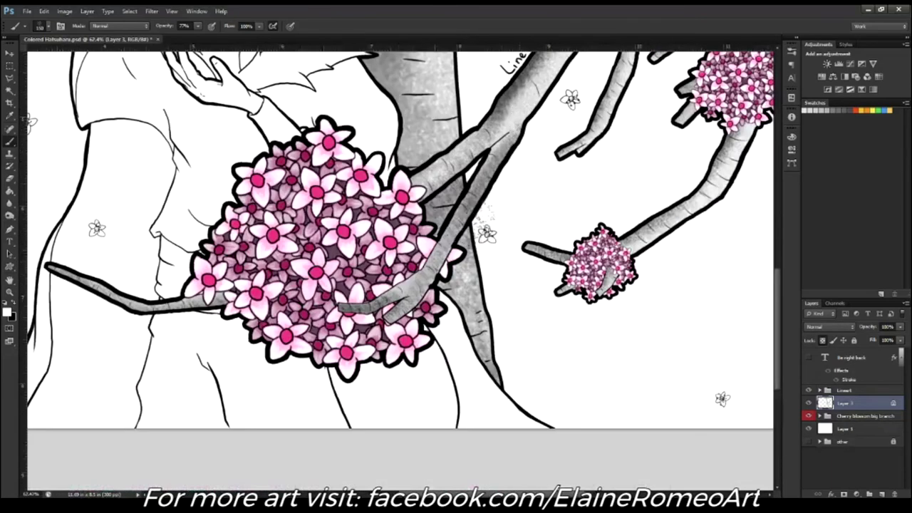
{"action": "left_click_drag", "start_coordinate": [473, 203], "coordinate": [630, 188]}
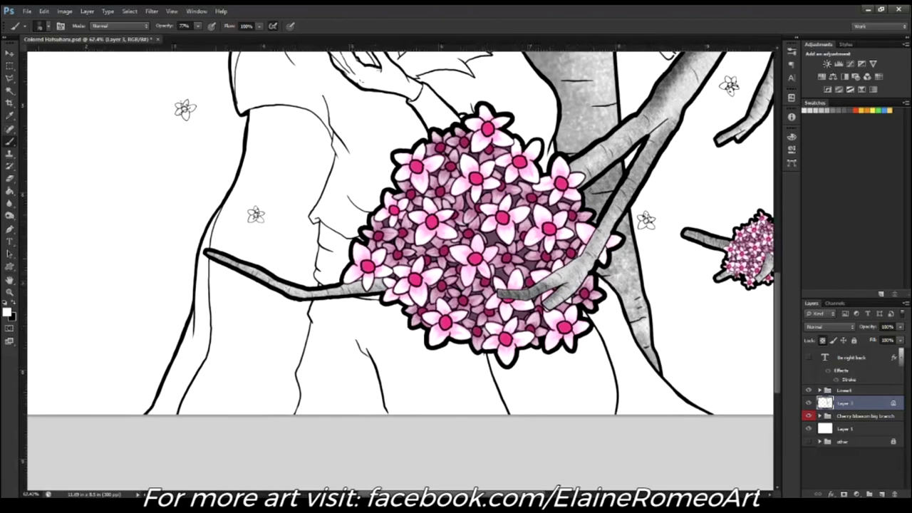
{"action": "left_click_drag", "start_coordinate": [638, 293], "coordinate": [528, 371]}
{"action": "left_click_drag", "start_coordinate": [463, 285], "coordinate": [449, 213]}
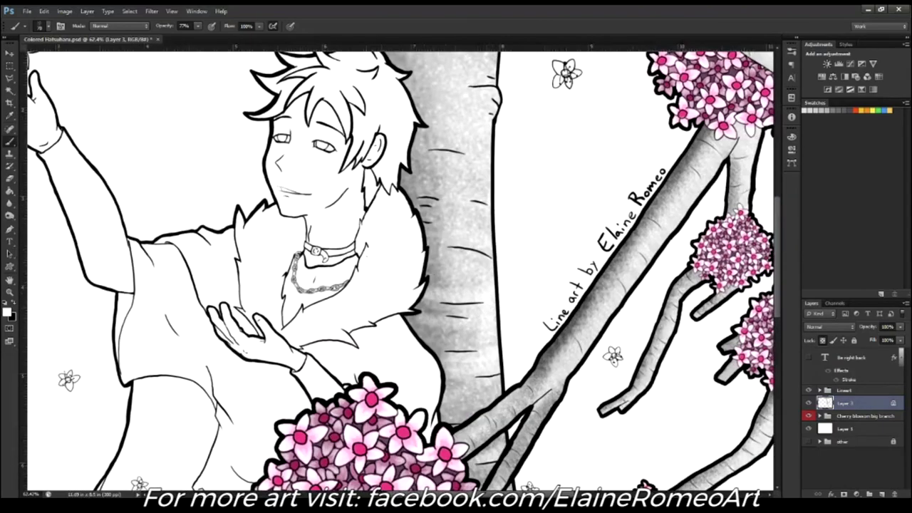
{"action": "left_click_drag", "start_coordinate": [486, 283], "coordinate": [493, 344]}
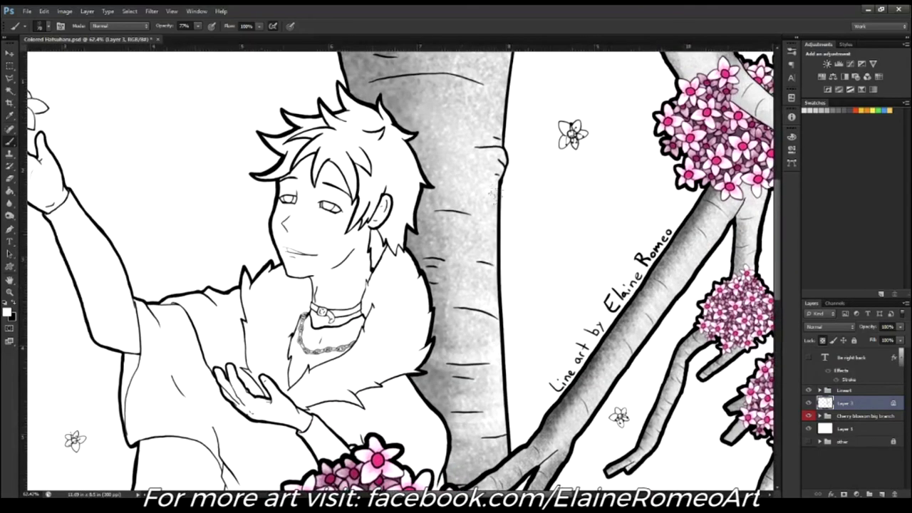
{"action": "left_click_drag", "start_coordinate": [491, 194], "coordinate": [508, 273]}
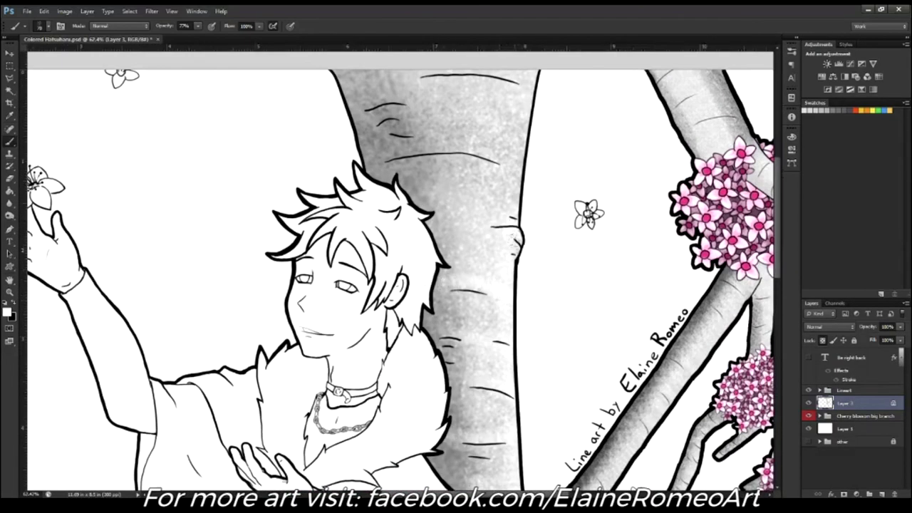
Step: Toggle black and white paint and lower the brush opacity for soft shading
{"action": "key", "text": "x"}
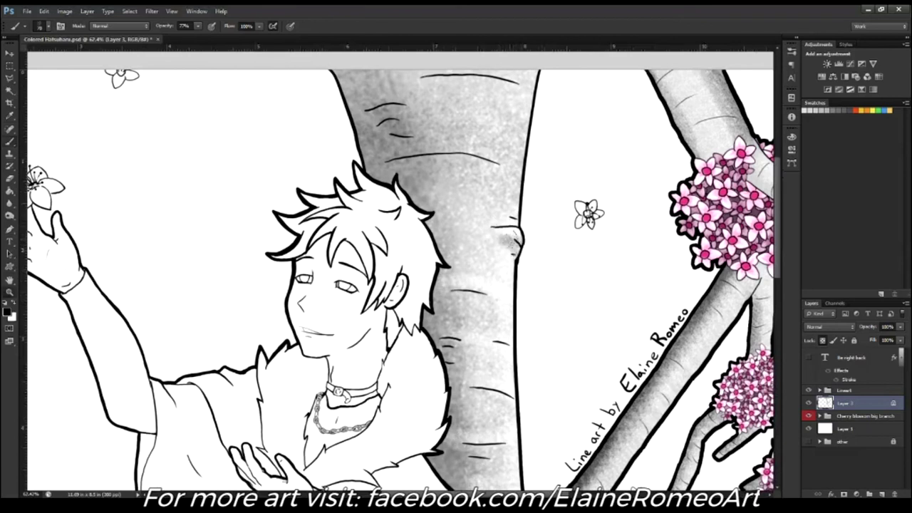
{"action": "key", "text": "x"}
{"action": "key", "text": "5"}
{"action": "key", "text": "2"}
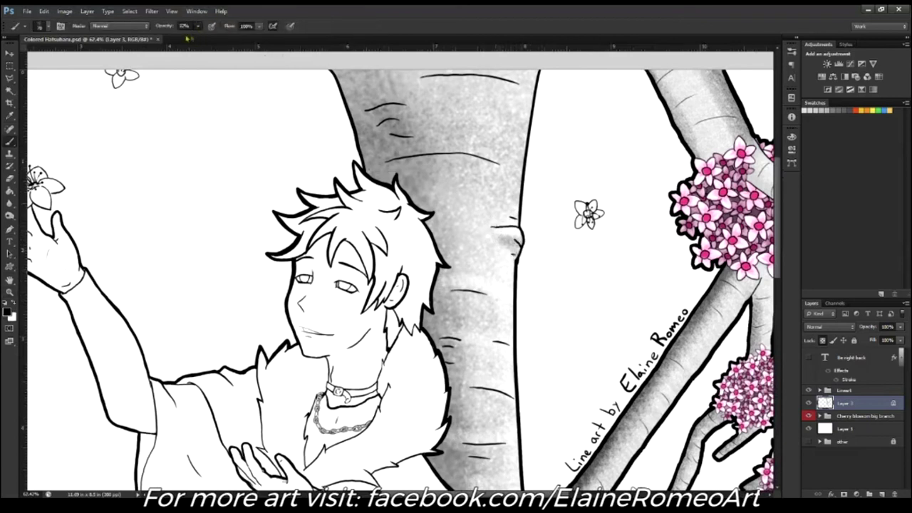
{"action": "key", "text": "z"}
{"action": "key", "text": "x"}
{"action": "key", "text": "b"}
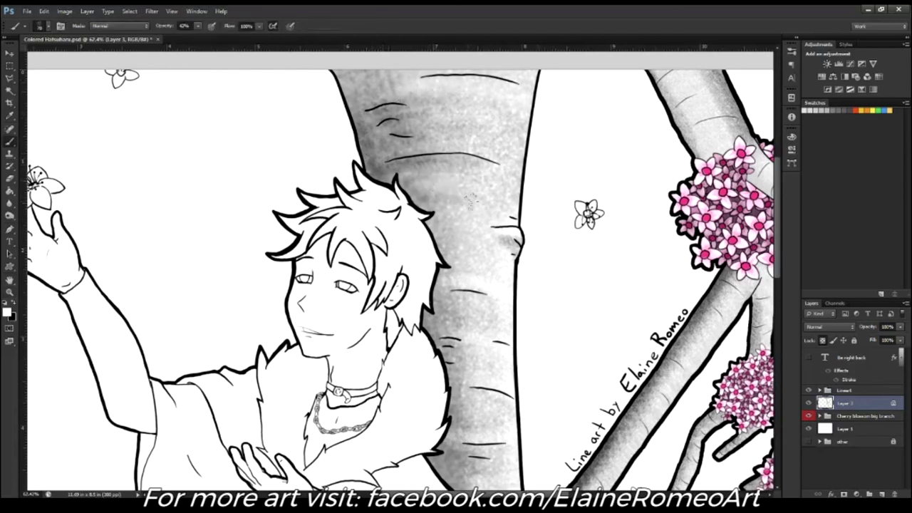
Step: Rename the grey trunk-shading layer to 'tree'
{"action": "key", "text": "x"}
{"action": "key", "text": "x"}
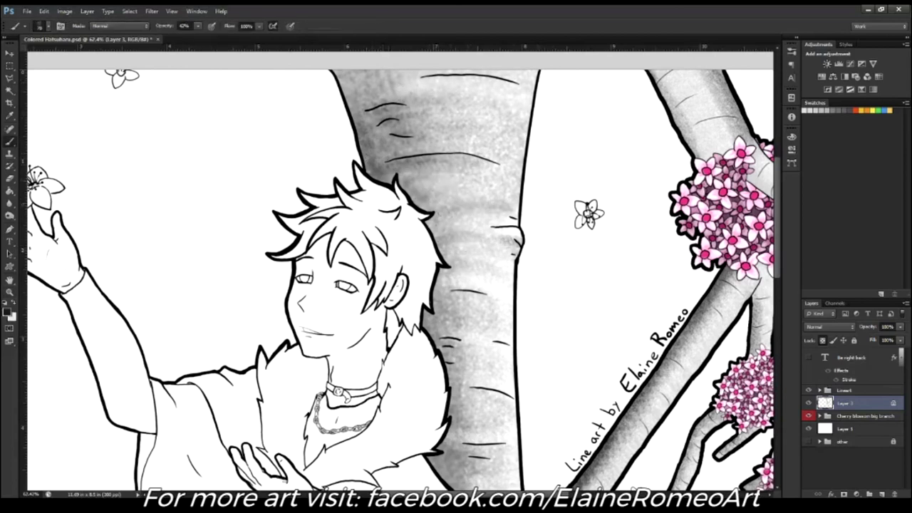
{"action": "key", "text": "x"}
{"action": "left_click_drag", "start_coordinate": [503, 290], "coordinate": [489, 204]}
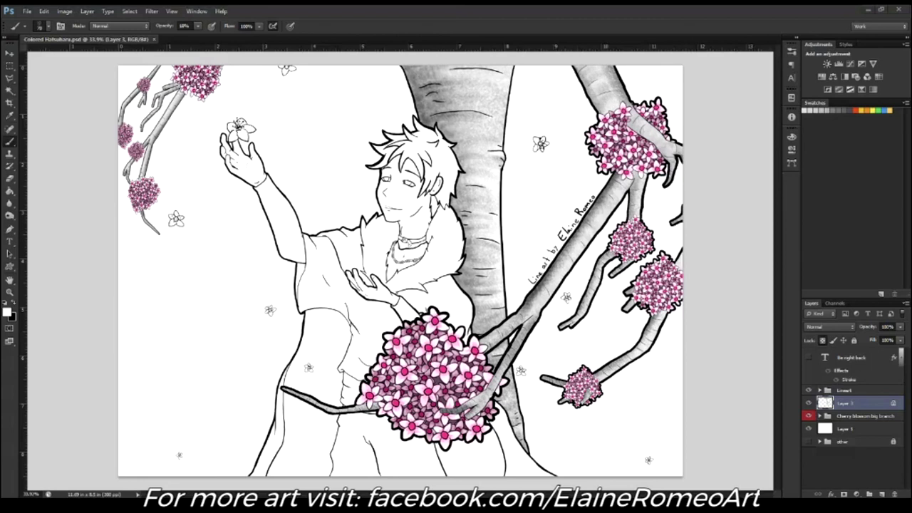
{"action": "left_click", "coordinate": [851, 357]}
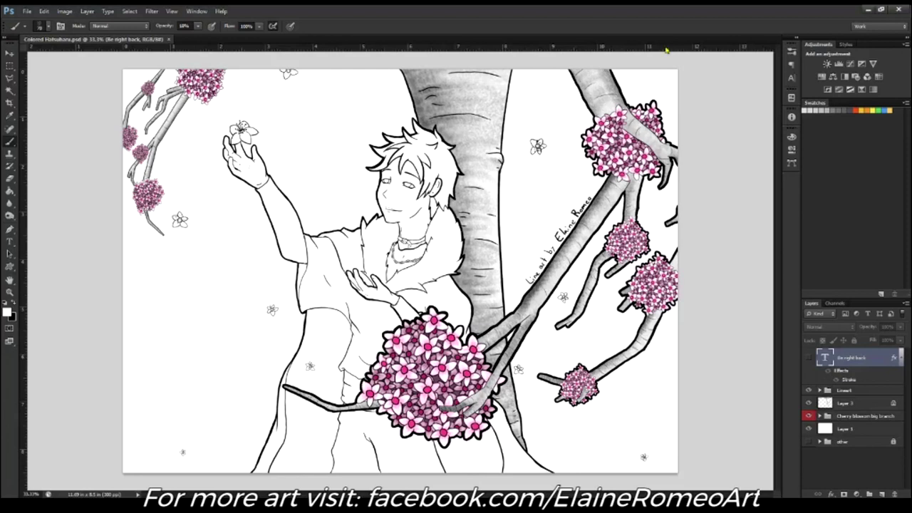
{"action": "left_click", "coordinate": [851, 394]}
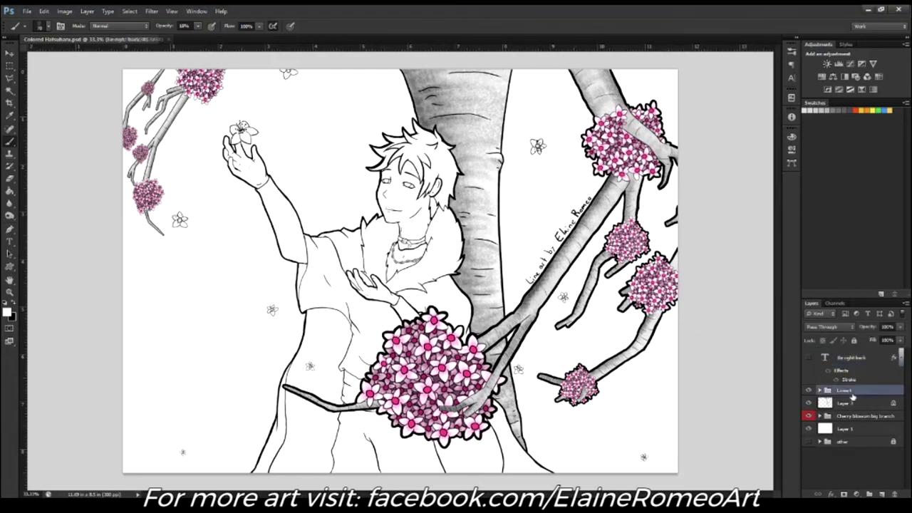
{"action": "double_click", "coordinate": [846, 404]}
{"action": "type", "text": "tree"}
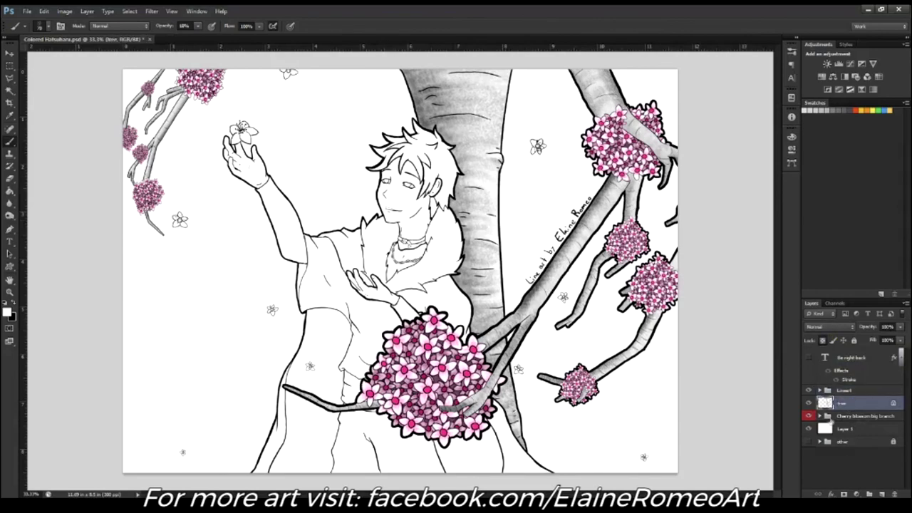
Step: Add a new empty layer above tree and zoom in on the boy's face
{"action": "left_click", "coordinate": [881, 494]}
{"action": "key", "text": "z"}
{"action": "left_click", "coordinate": [421, 140]}
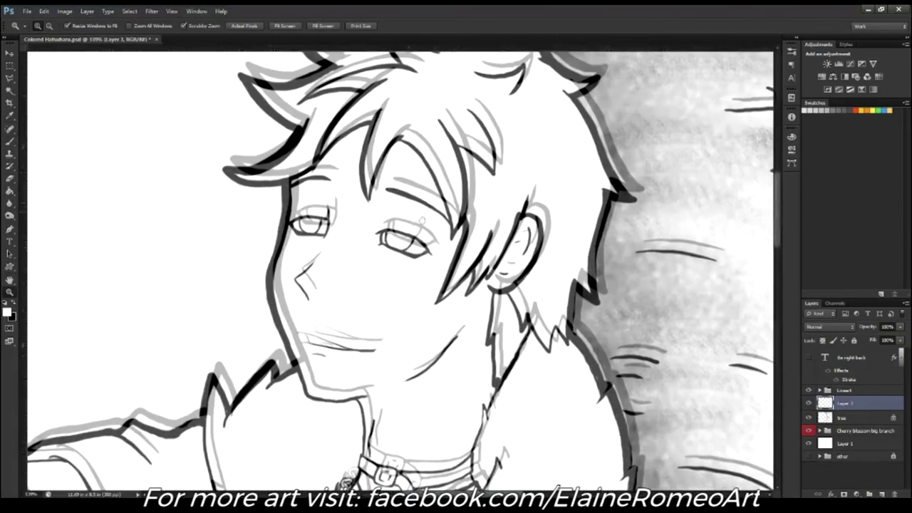
Step: Magic Wand select the black lineart and check the selection in Quick Mask
{"action": "key", "text": "w"}
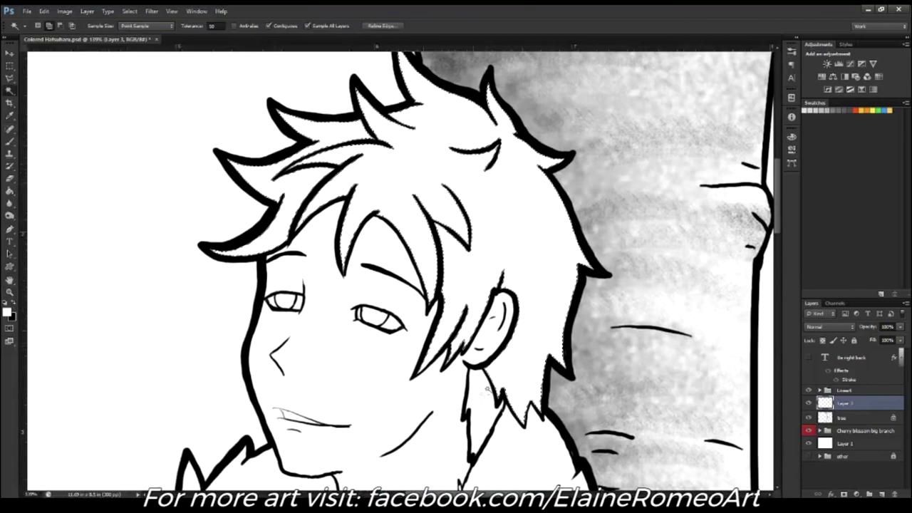
{"action": "left_click", "coordinate": [364, 181]}
{"action": "key", "text": "b"}
{"action": "key", "text": "q"}
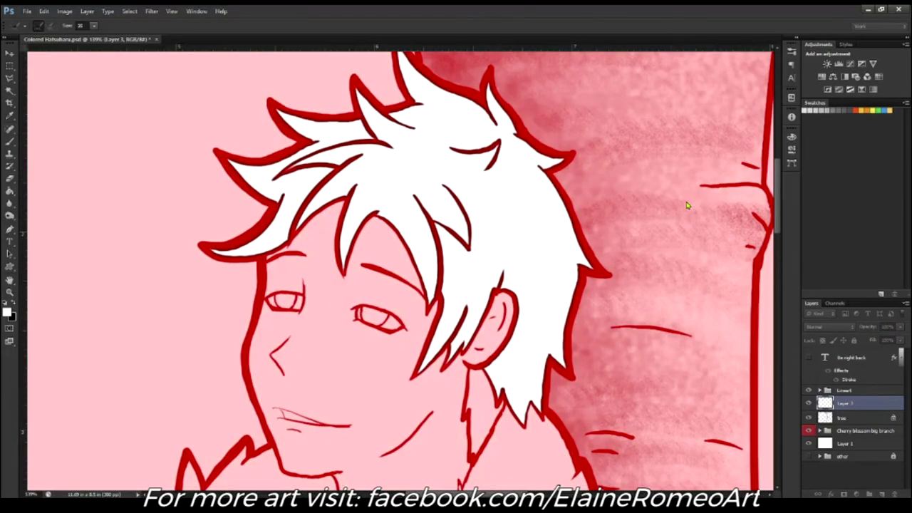
{"action": "key", "text": "w"}
{"action": "key", "text": "q"}
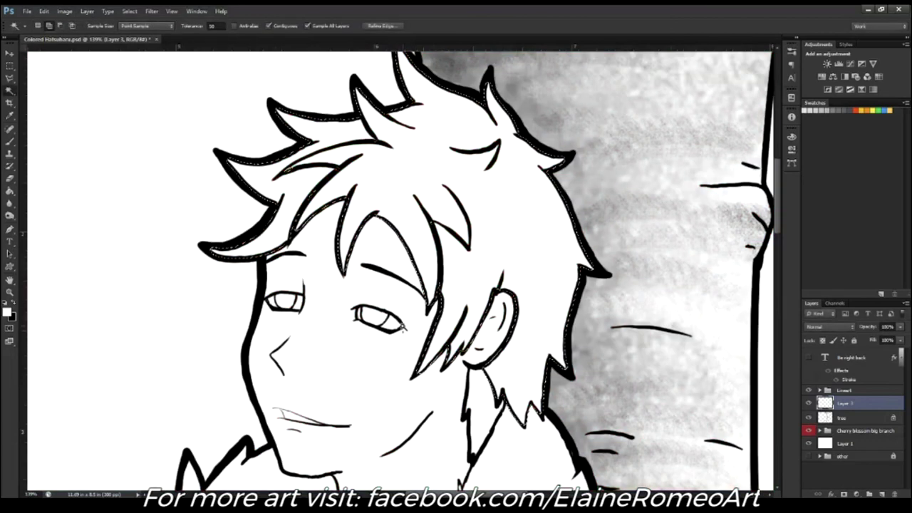
Step: Fill a new layer under the branch group with a sampled tan colour and name it 'natural bg'
{"action": "key", "text": "g"}
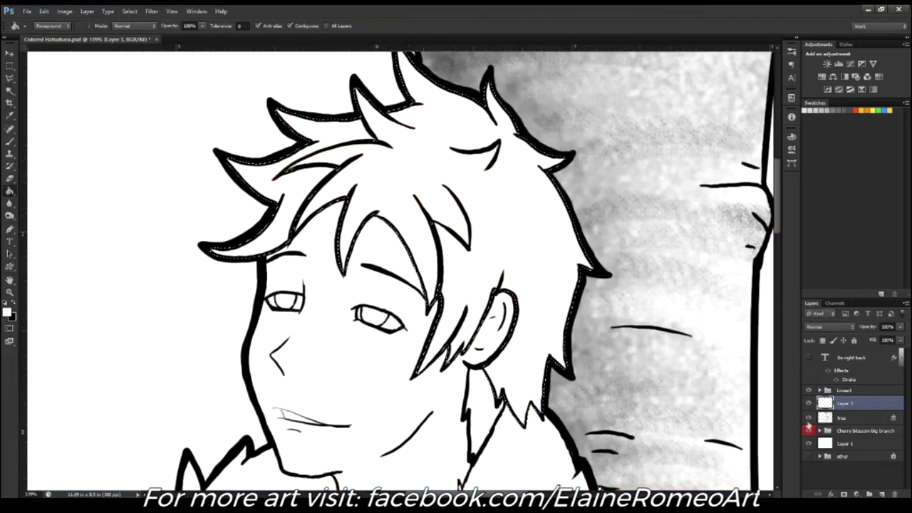
{"action": "key", "text": "ctrl+shift+alt+n"}
{"action": "left_click_drag", "start_coordinate": [862, 411], "coordinate": [855, 452]}
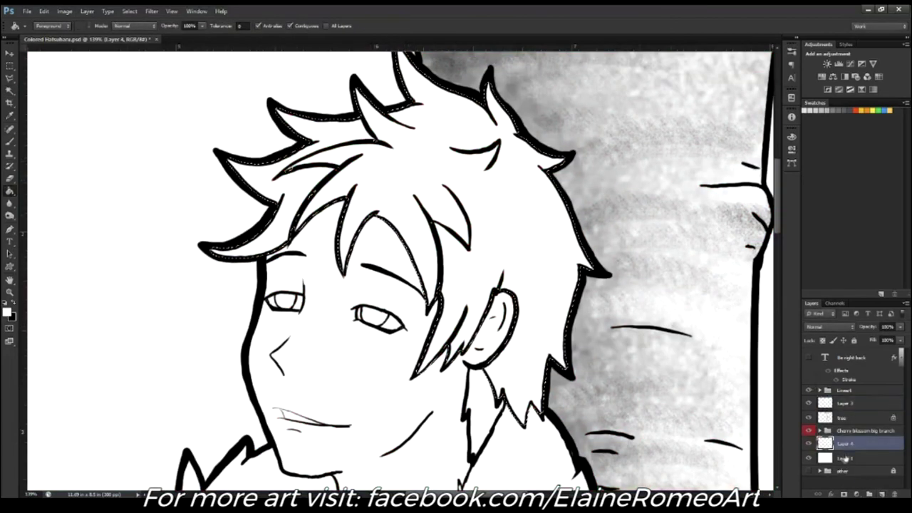
{"action": "key", "text": "i"}
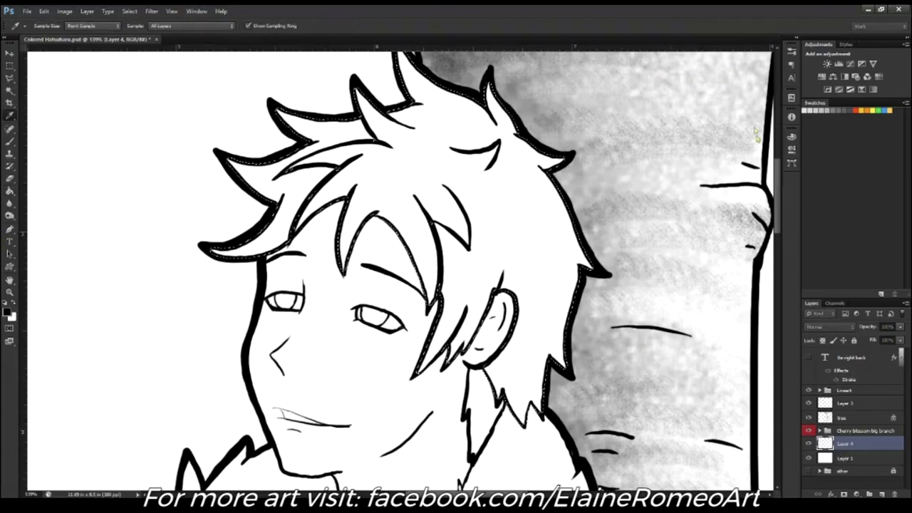
{"action": "left_click", "coordinate": [737, 124]}
{"action": "key", "text": "g"}
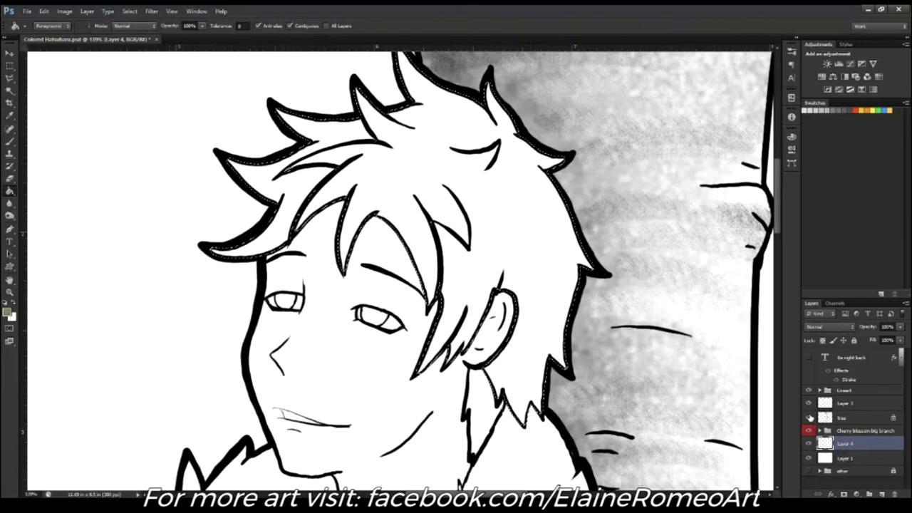
{"action": "left_click", "coordinate": [122, 306]}
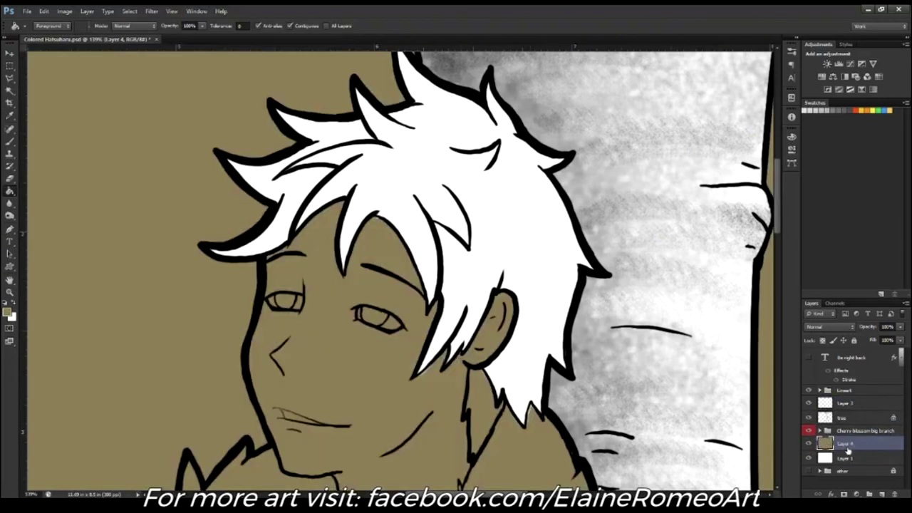
{"action": "double_click", "coordinate": [845, 444]}
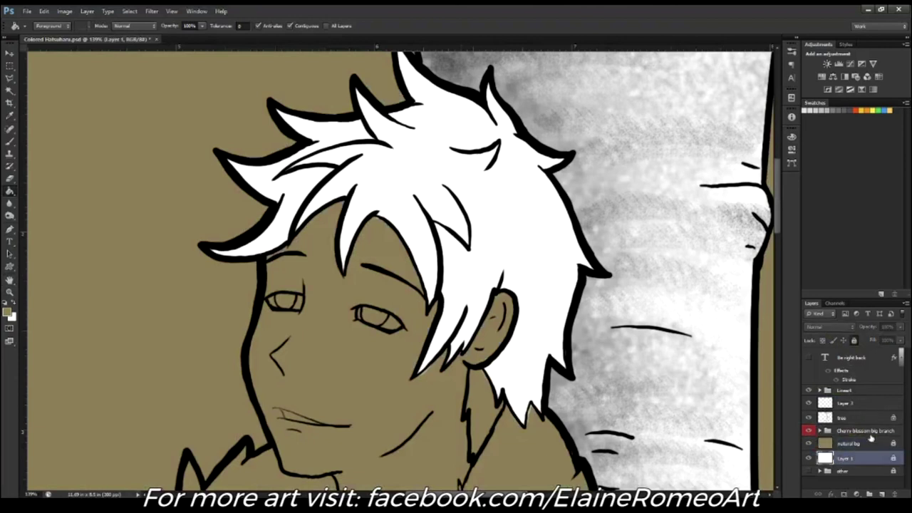
Step: Create a HAIR group holding Layer 3, renamed to Hair
{"action": "left_click", "coordinate": [855, 429]}
{"action": "left_click", "coordinate": [856, 419]}
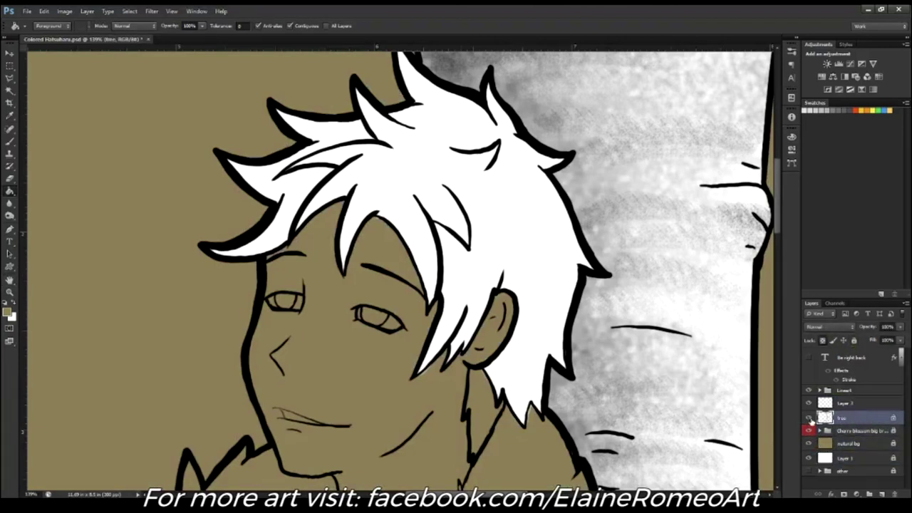
{"action": "left_click", "coordinate": [868, 494]}
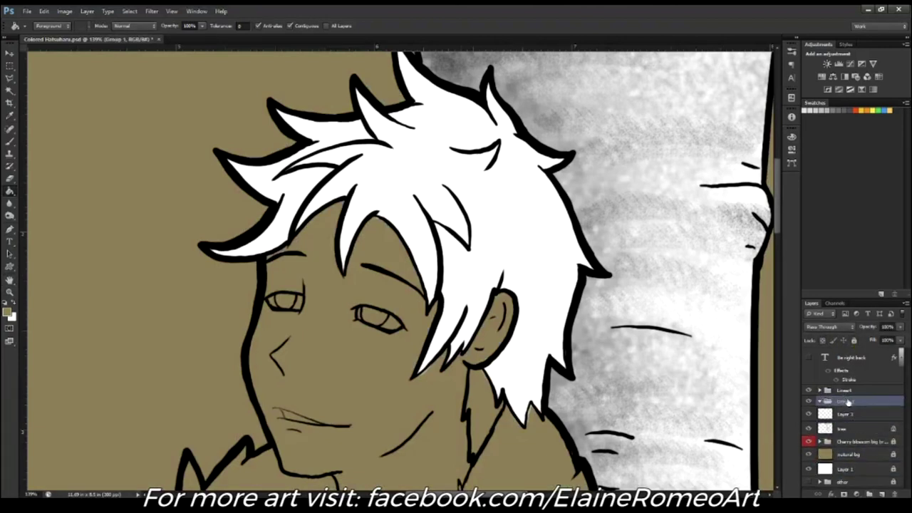
{"action": "left_click_drag", "start_coordinate": [844, 413], "coordinate": [844, 403]}
{"action": "double_click", "coordinate": [851, 414]}
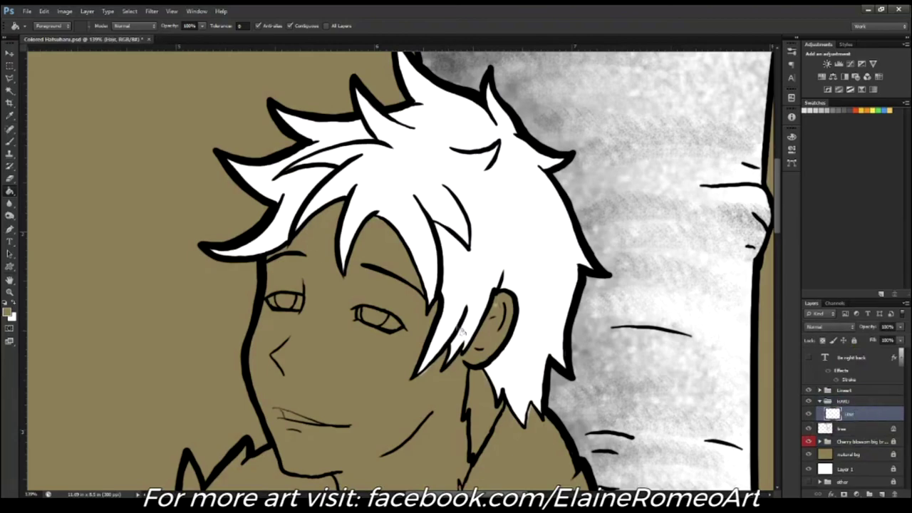
{"action": "scroll", "coordinate": [367, 218], "scroll_direction": "down", "scroll_amount": 3}
{"action": "scroll", "coordinate": [360, 259], "scroll_direction": "down", "scroll_amount": 2}
Step: Fill the patch beside the boy's neck with sampled dark grey, then deselect
{"action": "key", "text": "w"}
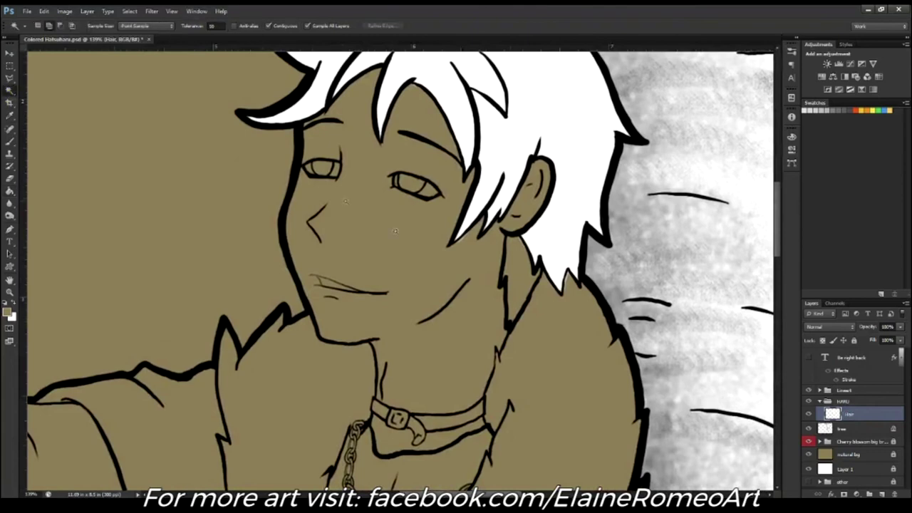
{"action": "key", "text": "b"}
{"action": "key", "text": "q"}
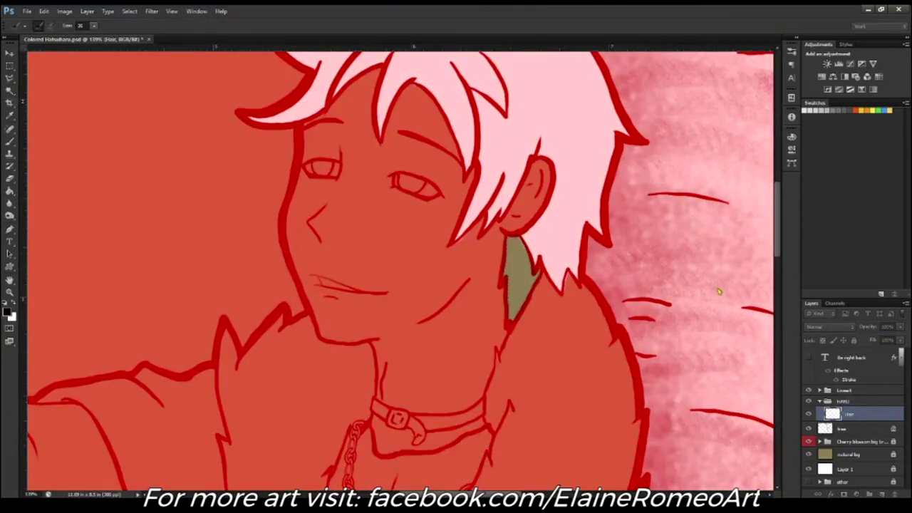
{"action": "key", "text": "w"}
{"action": "key", "text": "q"}
{"action": "key", "text": "i"}
{"action": "left_click", "coordinate": [669, 164]}
{"action": "key", "text": "g"}
{"action": "left_click", "coordinate": [520, 299]}
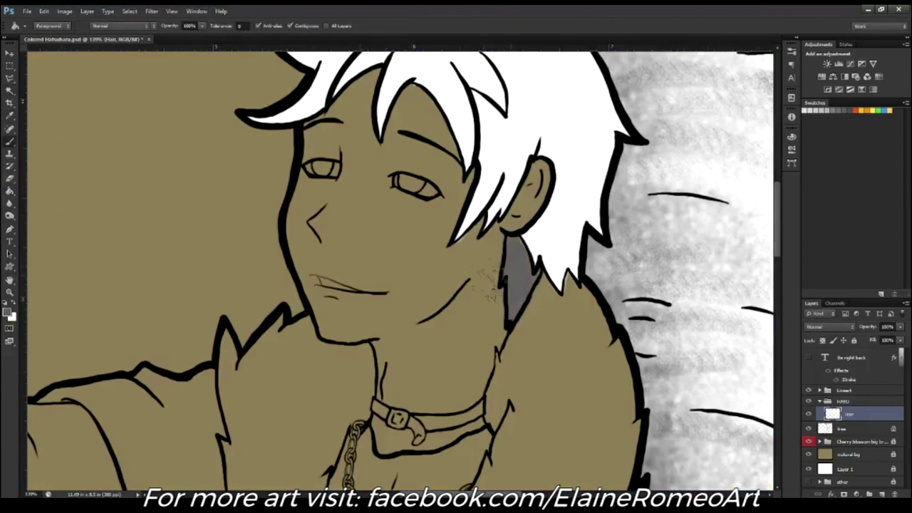
{"action": "key", "text": "b"}
{"action": "key", "text": "ctrl+d"}
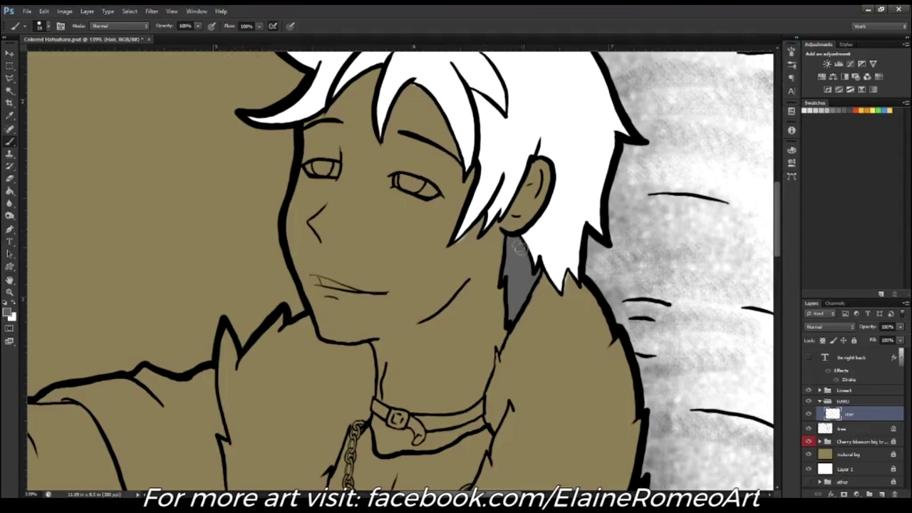
Step: Magic Wand-select the boy's face and skin areas and refine the selection in Quick Mask
{"action": "key", "text": "w"}
{"action": "left_click", "coordinate": [410, 388]}
{"action": "scroll", "coordinate": [408, 389], "scroll_direction": "down", "scroll_amount": 3}
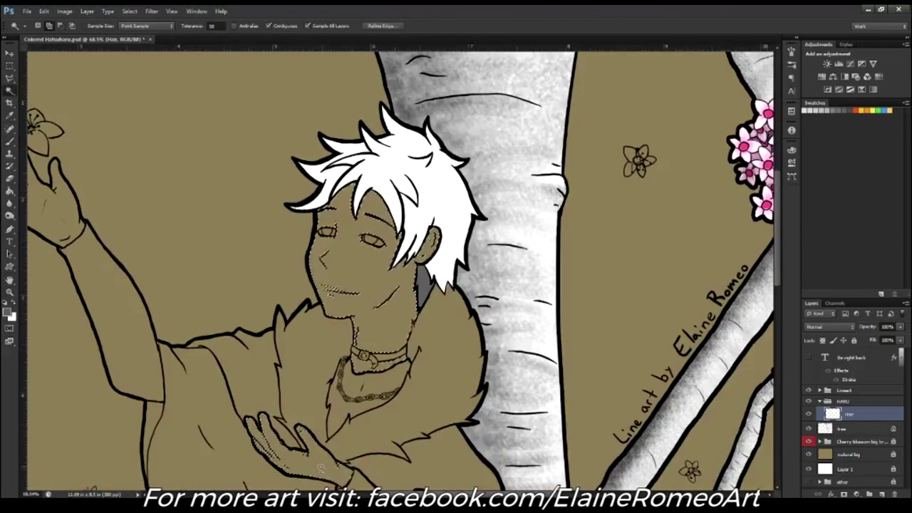
{"action": "scroll", "coordinate": [263, 258], "scroll_direction": "up", "scroll_amount": 2}
{"action": "scroll", "coordinate": [263, 257], "scroll_direction": "down", "scroll_amount": 2}
{"action": "scroll", "coordinate": [381, 342], "scroll_direction": "up", "scroll_amount": 5}
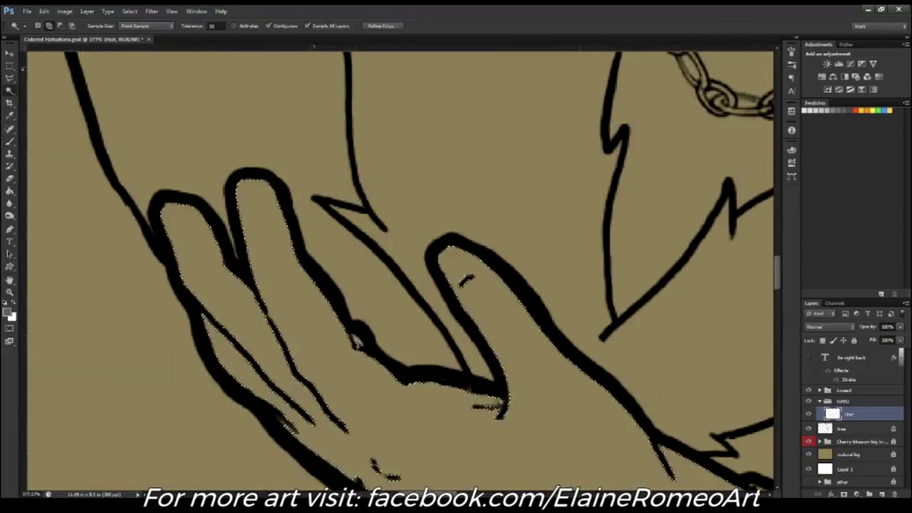
{"action": "scroll", "coordinate": [381, 342], "scroll_direction": "down", "scroll_amount": 6}
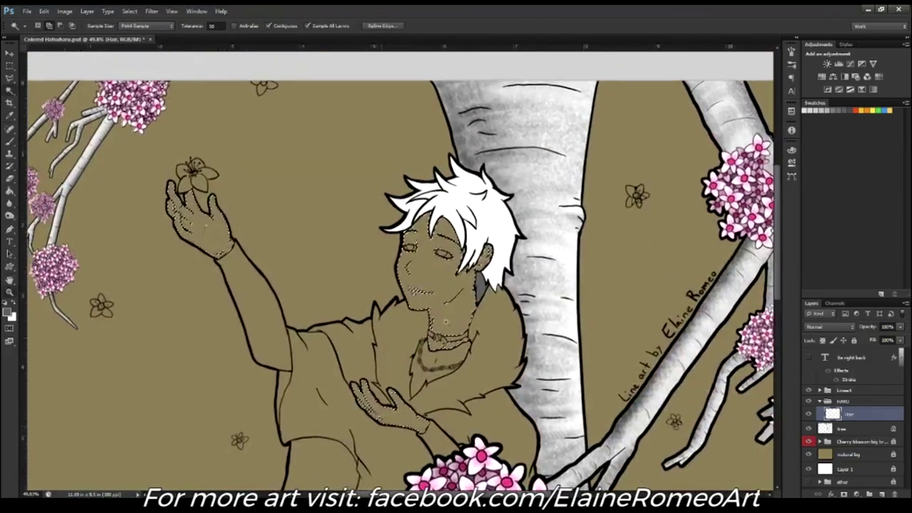
{"action": "scroll", "coordinate": [450, 267], "scroll_direction": "up", "scroll_amount": 5}
{"action": "key", "text": "b"}
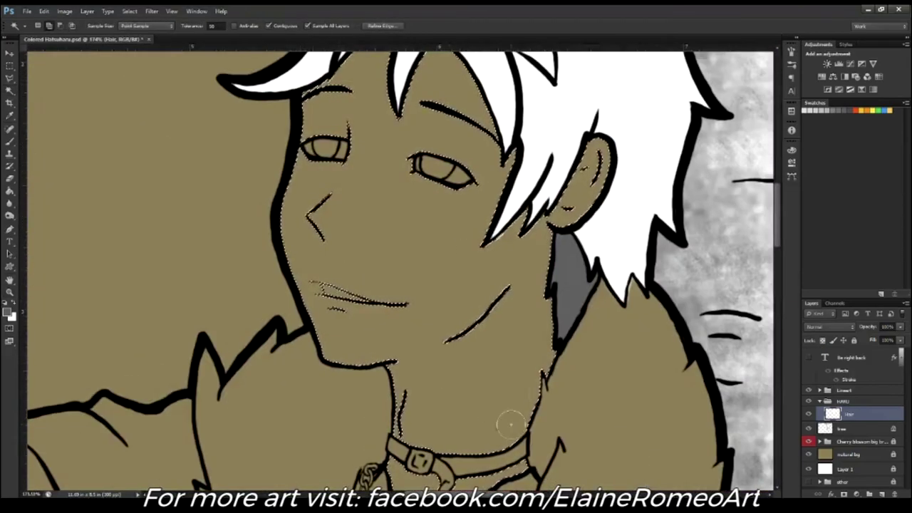
{"action": "key", "text": "q"}
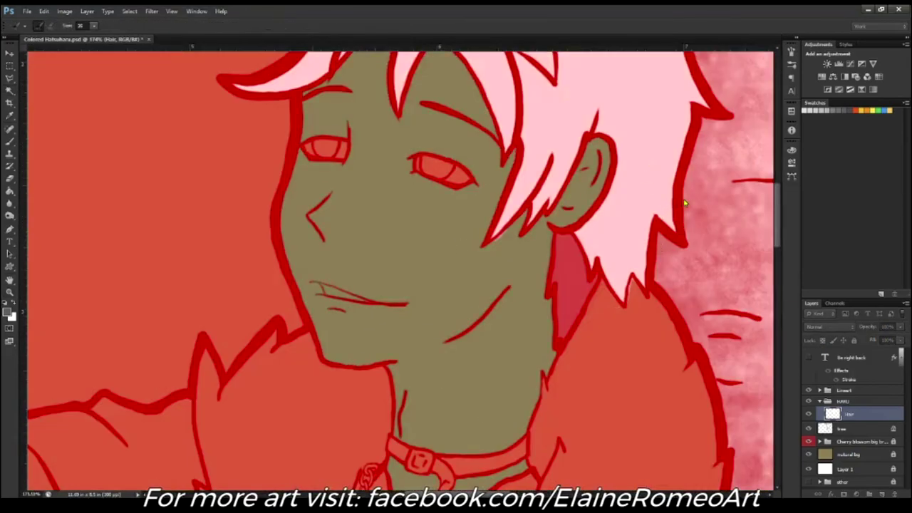
{"action": "key", "text": "w"}
Step: On a new layer, fill the selected face with a sampled cream skin colour
{"action": "key", "text": "q"}
{"action": "key", "text": "ctrl+shift+alt+n"}
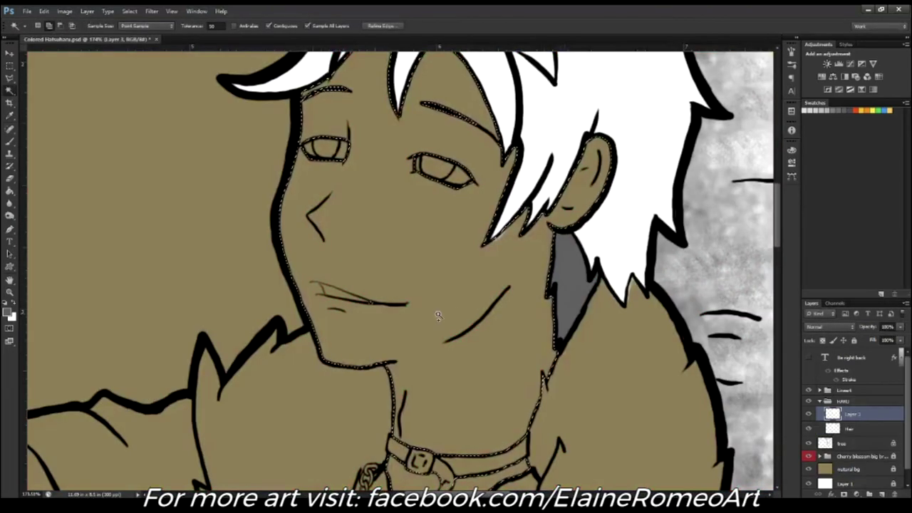
{"action": "key", "text": "i"}
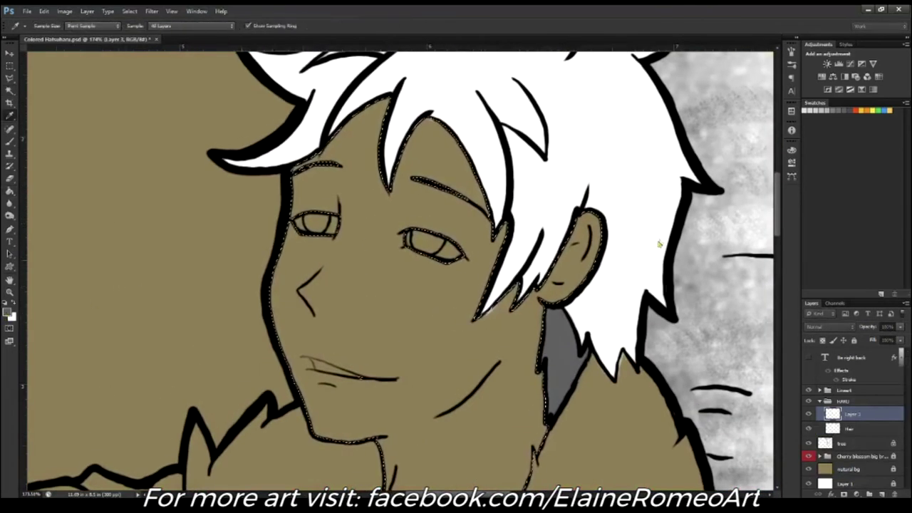
{"action": "key", "text": "g"}
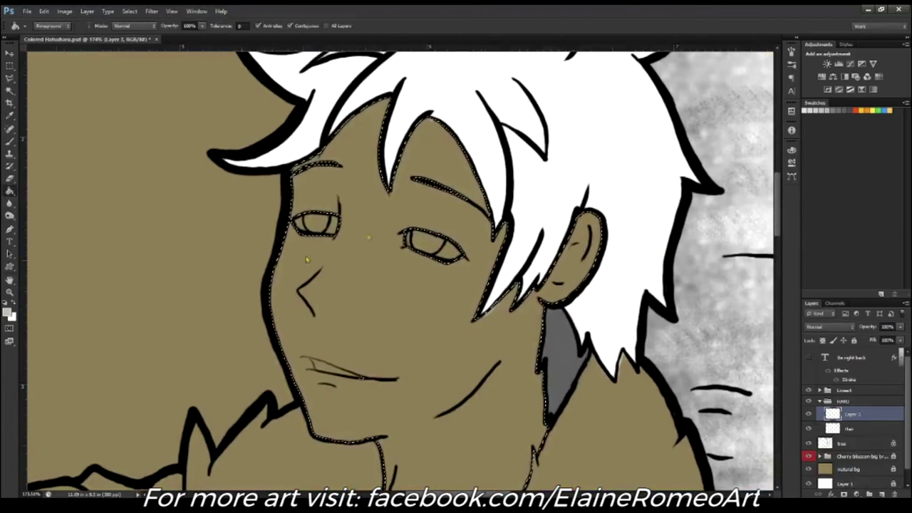
{"action": "left_click", "coordinate": [394, 329]}
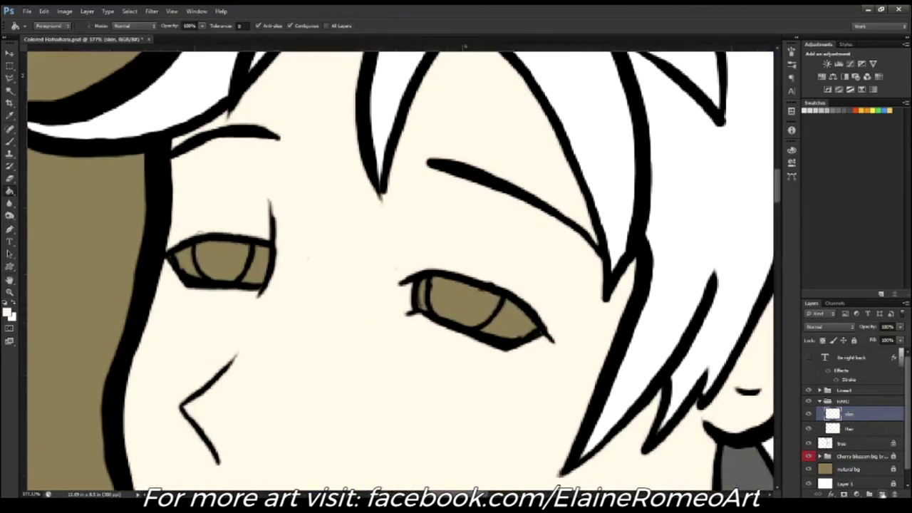
Step: Paint white highlights into both of the boy's eyes
{"action": "left_click_drag", "start_coordinate": [424, 279], "coordinate": [426, 312]}
{"action": "key", "text": "ctrl+z"}
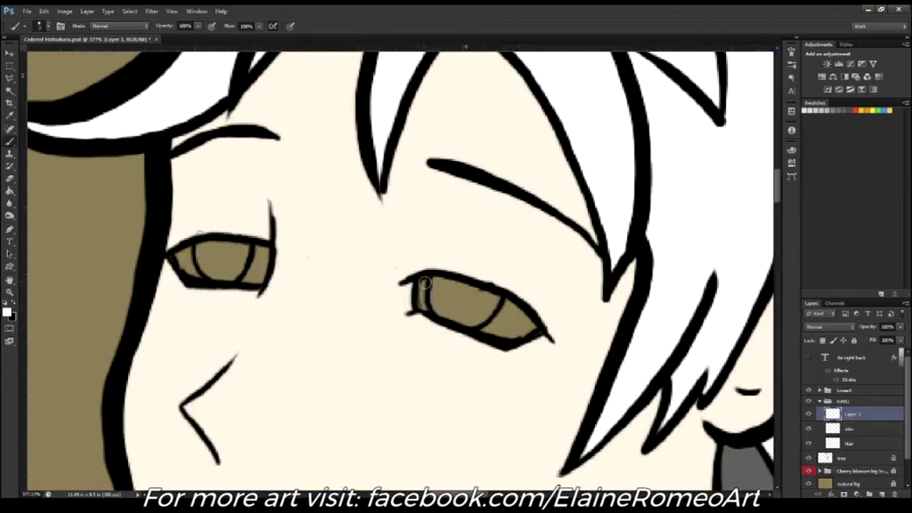
{"action": "left_click_drag", "start_coordinate": [498, 322], "coordinate": [495, 334]}
{"action": "left_click_drag", "start_coordinate": [194, 249], "coordinate": [190, 275]}
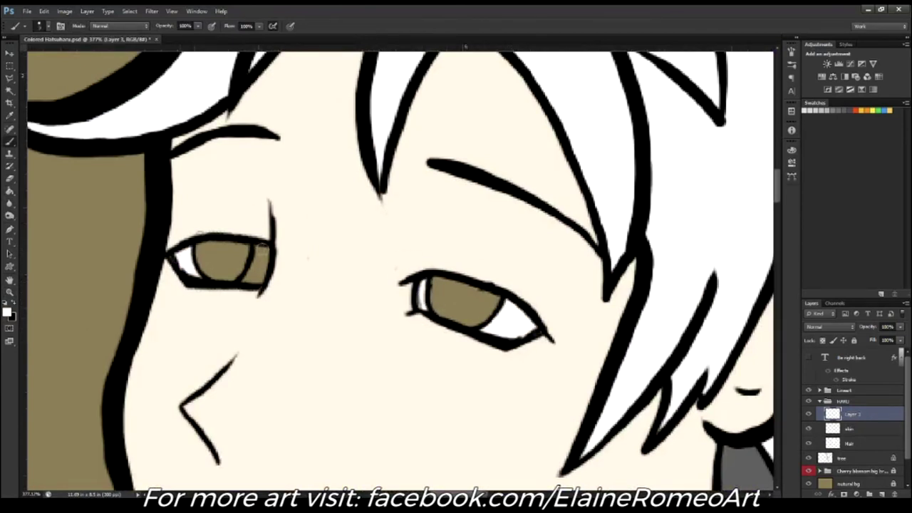
{"action": "left_click_drag", "start_coordinate": [260, 247], "coordinate": [258, 281]}
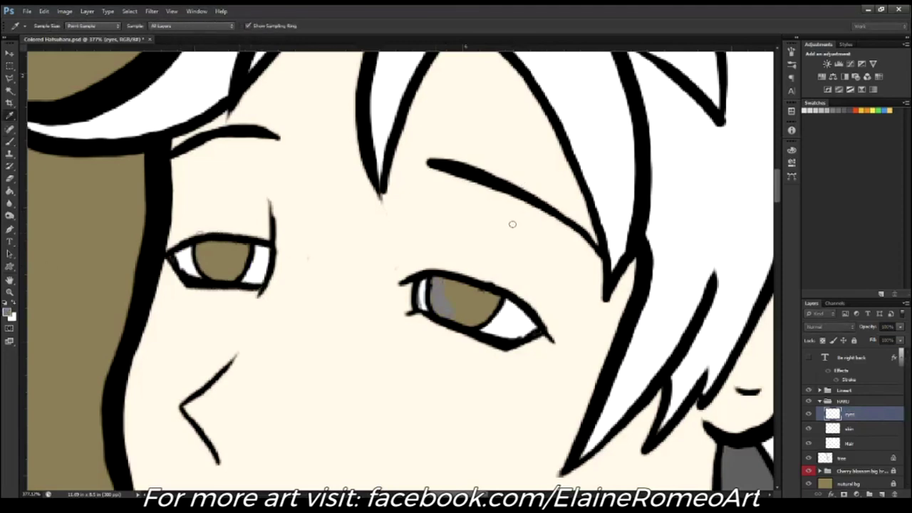
Step: Paint both irises dark grey and set the brush to full opacity
{"action": "mouse_move", "coordinate": [433, 282]}
{"action": "left_mouse_down"}
{"action": "mouse_move", "coordinate": [456, 319]}
{"action": "mouse_move", "coordinate": [495, 285]}
{"action": "left_mouse_up"}
{"action": "mouse_move", "coordinate": [214, 249]}
{"action": "left_mouse_down"}
{"action": "mouse_move", "coordinate": [228, 275]}
{"action": "mouse_move", "coordinate": [243, 271]}
{"action": "left_mouse_up"}
{"action": "key", "text": "ctrl+0"}
{"action": "scroll", "coordinate": [304, 275], "scroll_direction": "up", "scroll_amount": 5}
{"action": "key", "text": "0"}
Step: Name the layer 'eyes and mouth' and sample a colour from the drawing for painting
{"action": "type", "text": "outh"}
{"action": "key", "text": "Return"}
{"action": "key", "text": "i"}
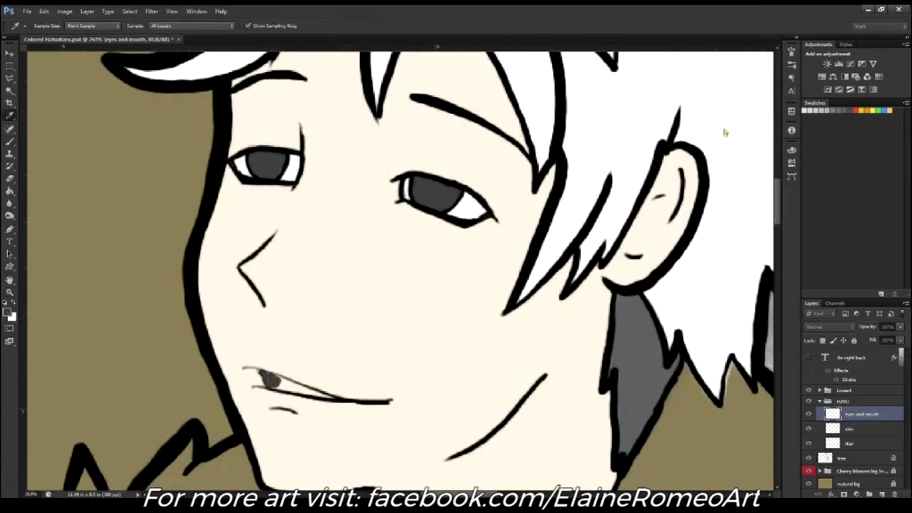
{"action": "key", "text": "b"}
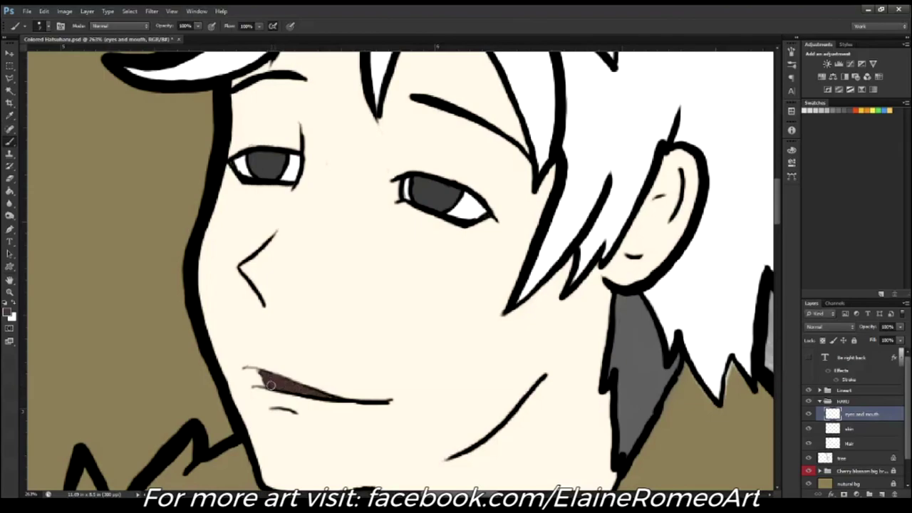
{"action": "scroll", "coordinate": [292, 354], "scroll_direction": "down", "scroll_amount": 5}
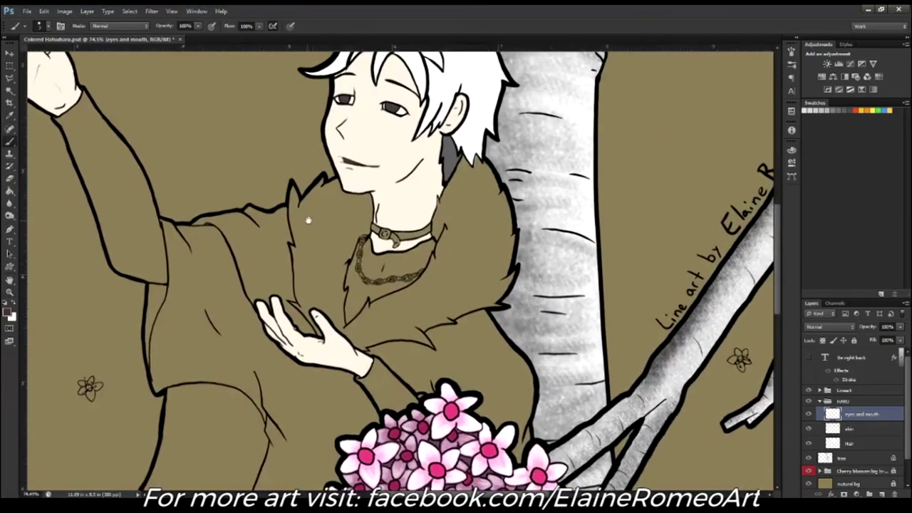
Step: Add a new layer and Magic Wand-select the boy's fur collar
{"action": "key", "text": "ctrl+shift+alt+n"}
{"action": "key", "text": "w"}
{"action": "left_click", "coordinate": [354, 199]}
{"action": "scroll", "coordinate": [354, 201], "scroll_direction": "up", "scroll_amount": 1}
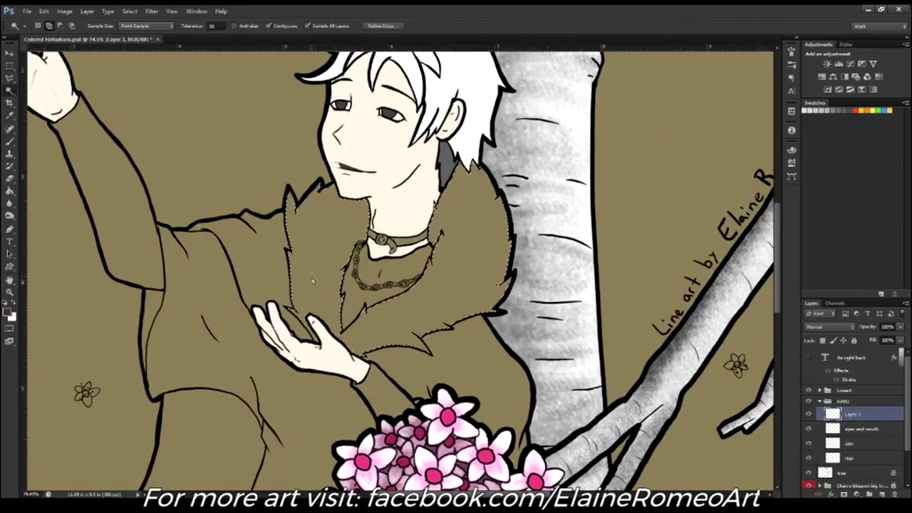
Step: Refine the collar selection in Quick Mask and fill it near-black
{"action": "key", "text": "q"}
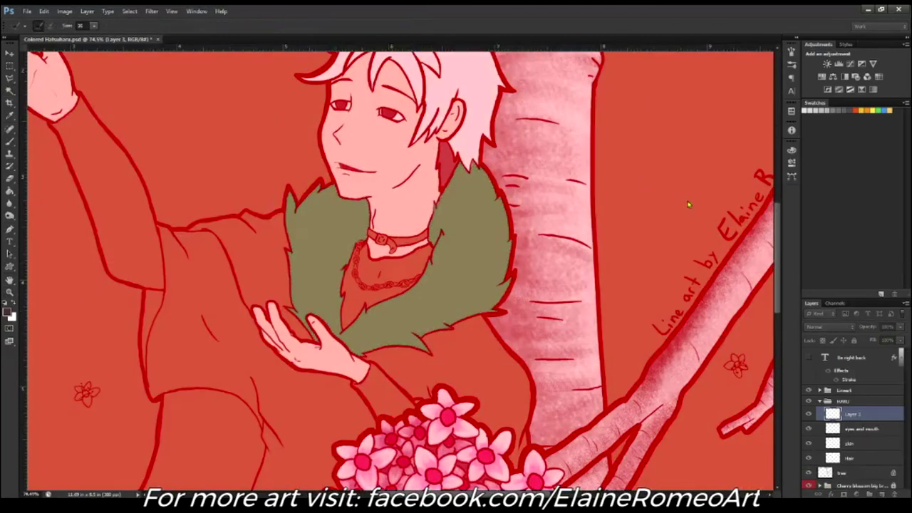
{"action": "key", "text": "q"}
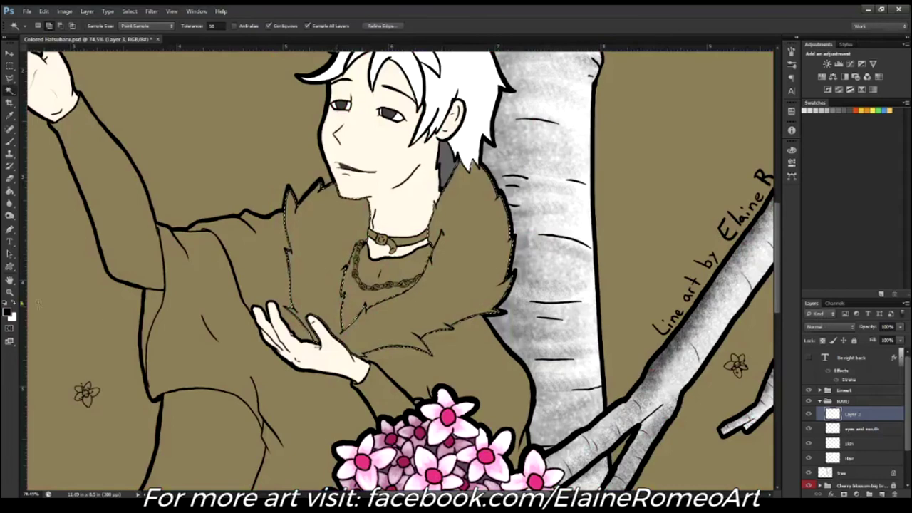
{"action": "key", "text": "i"}
{"action": "key", "text": "g"}
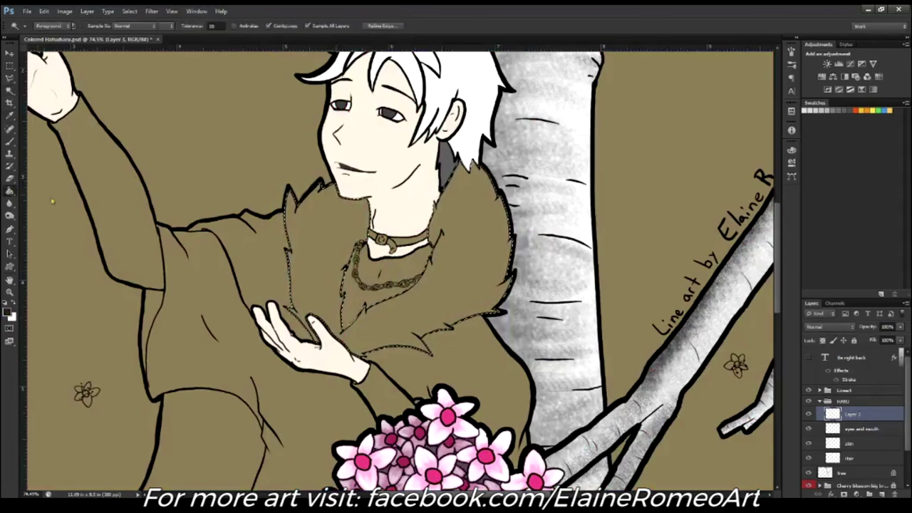
{"action": "left_click", "coordinate": [342, 329]}
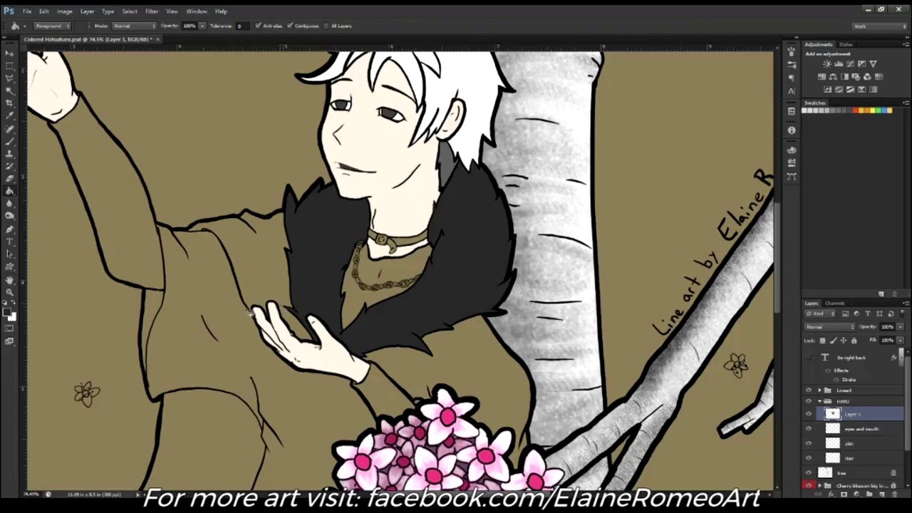
Step: Rename the collar layer 'neck fluff' and start renaming the new empty layer
{"action": "left_click", "coordinate": [882, 495], "text": "ctrl"}
{"action": "double_click", "coordinate": [855, 414]}
{"action": "type", "text": "neck fluff"}
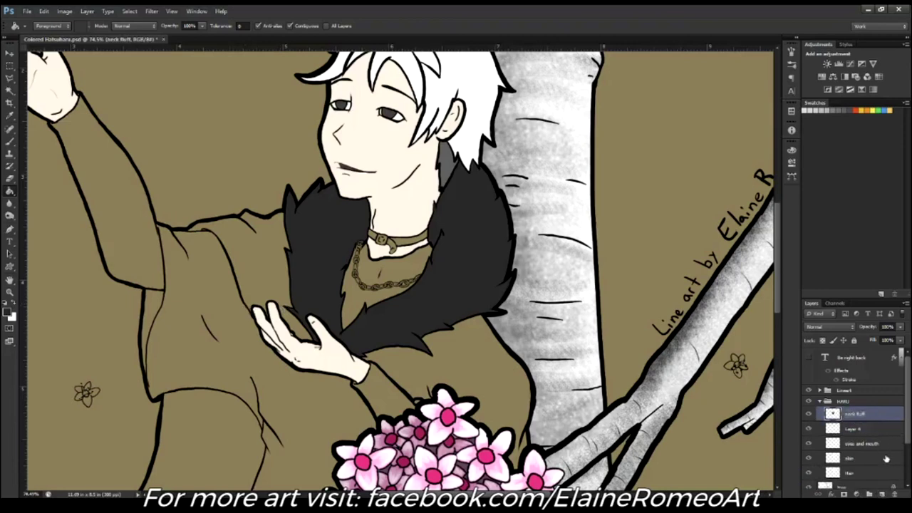
{"action": "key", "text": "Return"}
{"action": "double_click", "coordinate": [858, 428]}
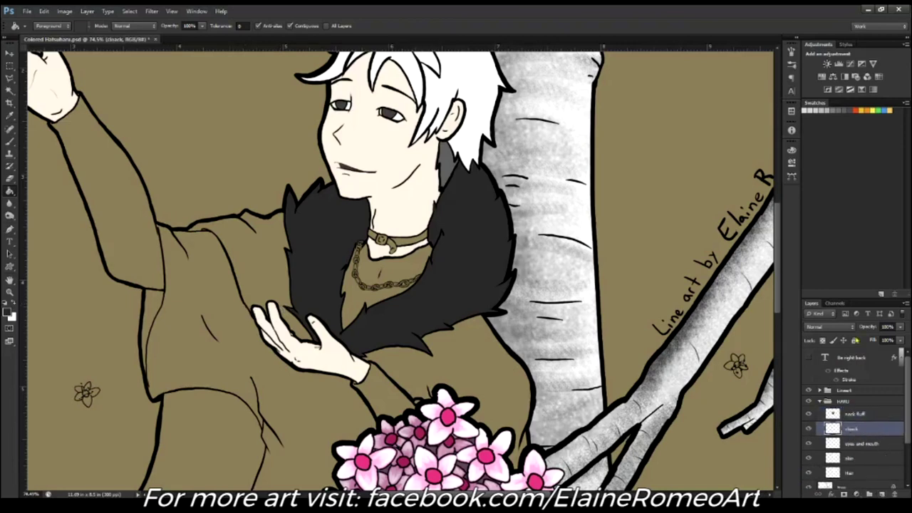
{"action": "type", "text": "cloak"}
Step: Magic Wand-select the boy's whole cloak, zooming out to see all of it
{"action": "left_click_drag", "start_coordinate": [18, 294], "coordinate": [67, 229]}
{"action": "key", "text": "w"}
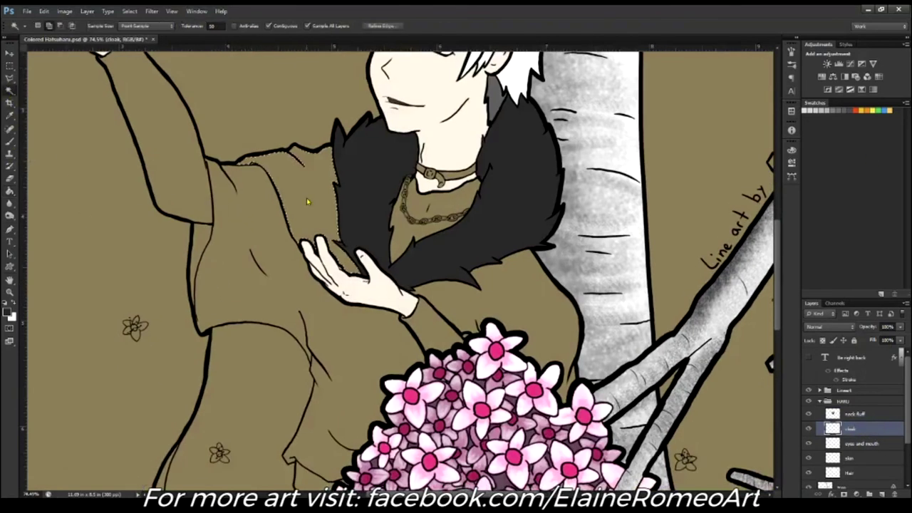
{"action": "left_click", "coordinate": [251, 383], "text": "shift"}
{"action": "scroll", "coordinate": [251, 383], "scroll_direction": "down", "scroll_amount": 3}
{"action": "key", "text": "z"}
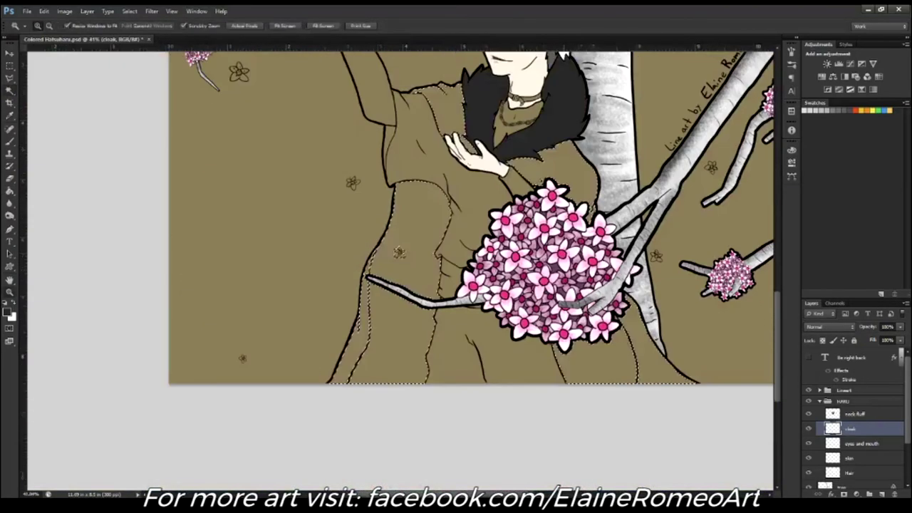
{"action": "scroll", "coordinate": [291, 157], "scroll_direction": "up", "scroll_amount": 1}
{"action": "scroll", "coordinate": [291, 157], "scroll_direction": "up", "scroll_amount": 3}
{"action": "key", "text": "w"}
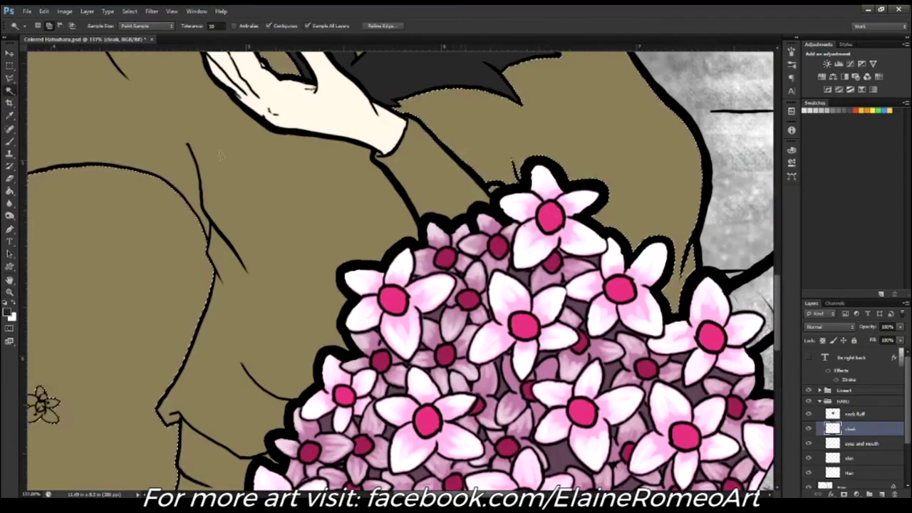
Step: Refine the cloak selection in Quick Mask, fill it dark grey, and deselect
{"action": "key", "text": "q"}
{"action": "key", "text": "b"}
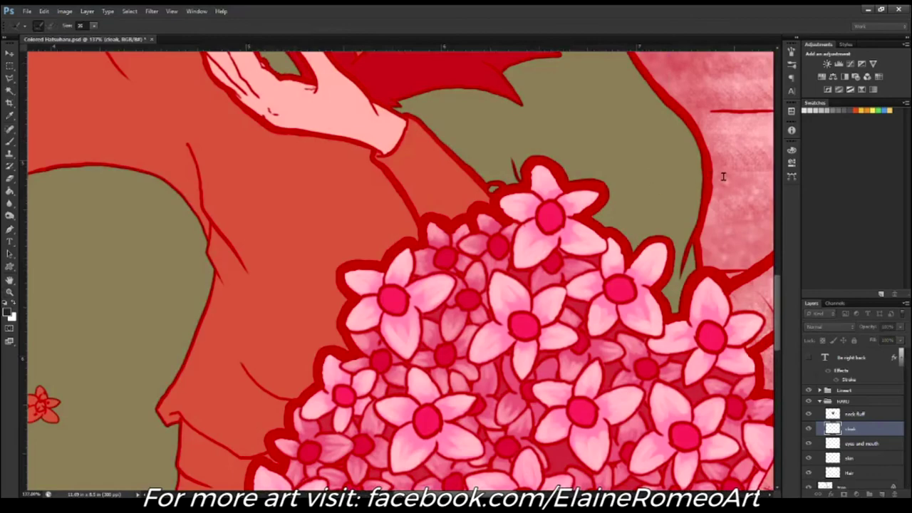
{"action": "key", "text": "q"}
{"action": "scroll", "coordinate": [164, 258], "scroll_direction": "down", "scroll_amount": 3}
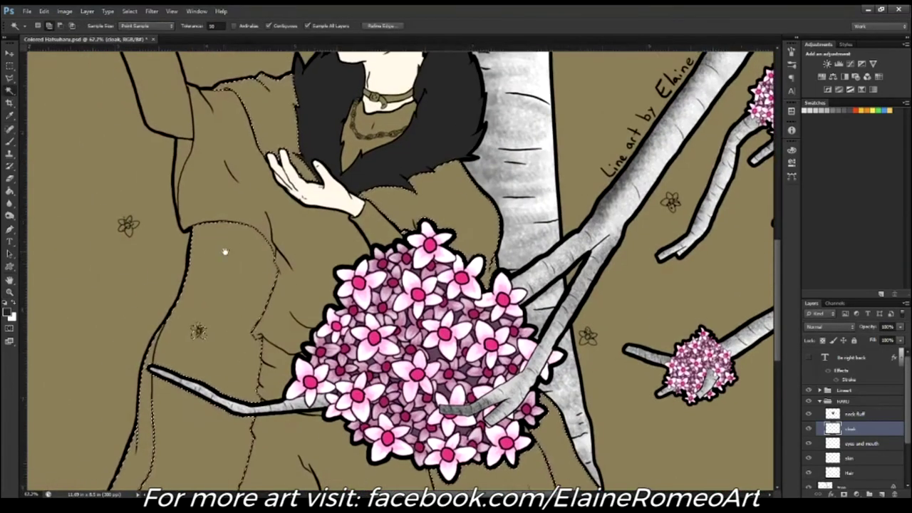
{"action": "key", "text": "w"}
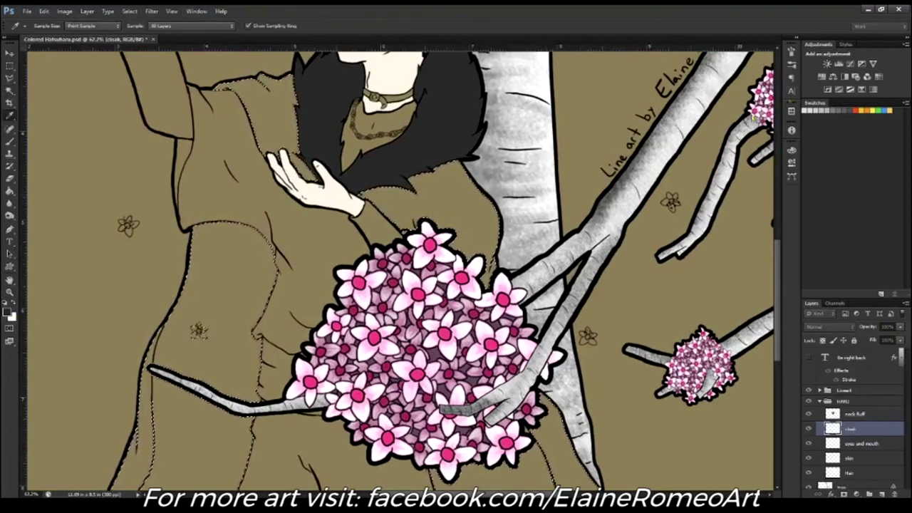
{"action": "key", "text": "g"}
{"action": "left_click", "coordinate": [223, 295]}
{"action": "key", "text": "ctrl+d"}
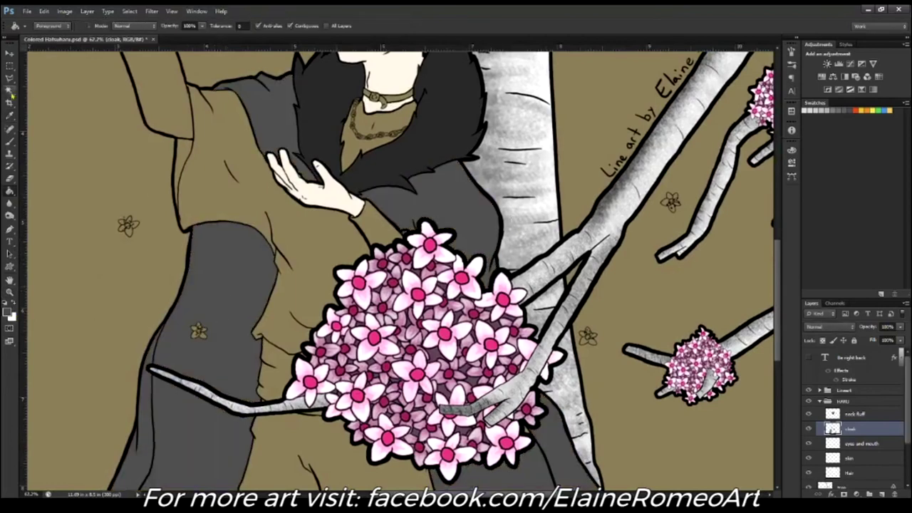
Step: Select the tunic, check it in Quick Mask, and create a new 'shirt' layer
{"action": "key", "text": "w"}
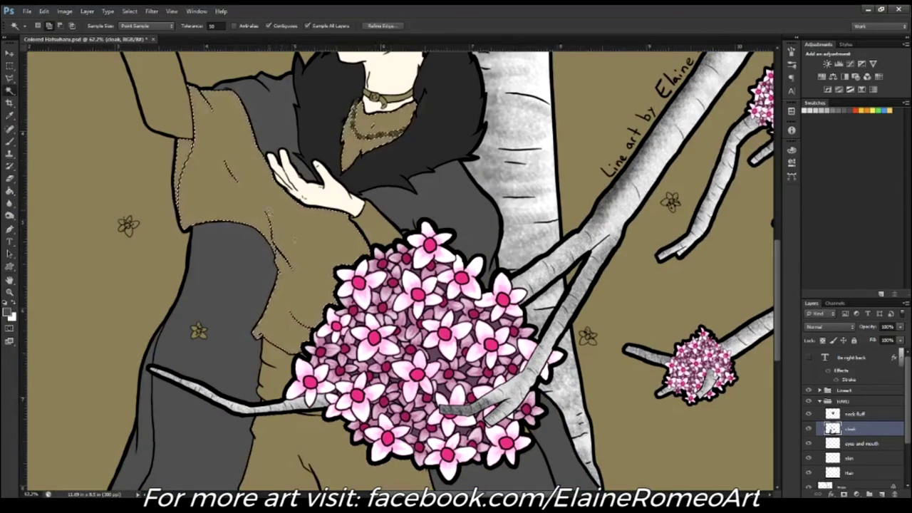
{"action": "key", "text": "q"}
{"action": "key", "text": "b"}
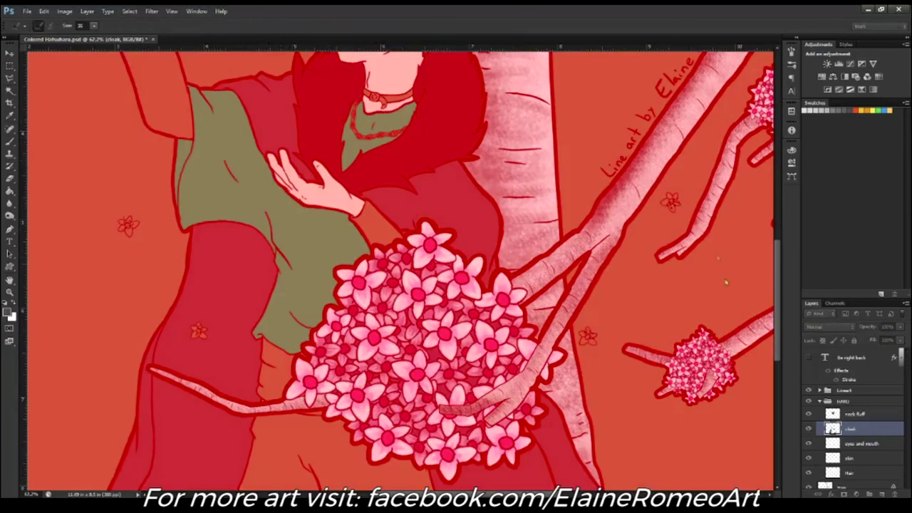
{"action": "key", "text": "q"}
{"action": "key", "text": "w"}
{"action": "key", "text": "ctrl+shift+alt+n"}
{"action": "type", "text": "shirt"}
{"action": "key", "text": "Return"}
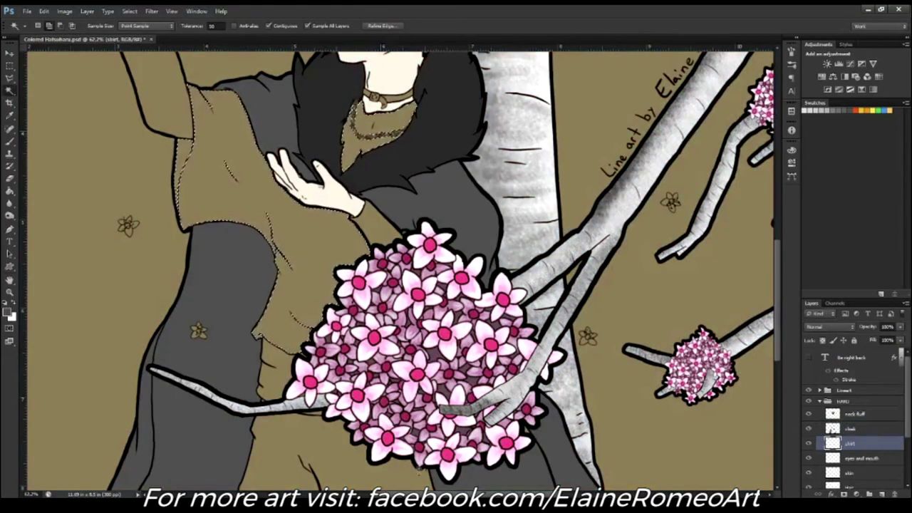
Step: Fill the selected tunic with a sampled grey on the shirt layer
{"action": "key", "text": "i"}
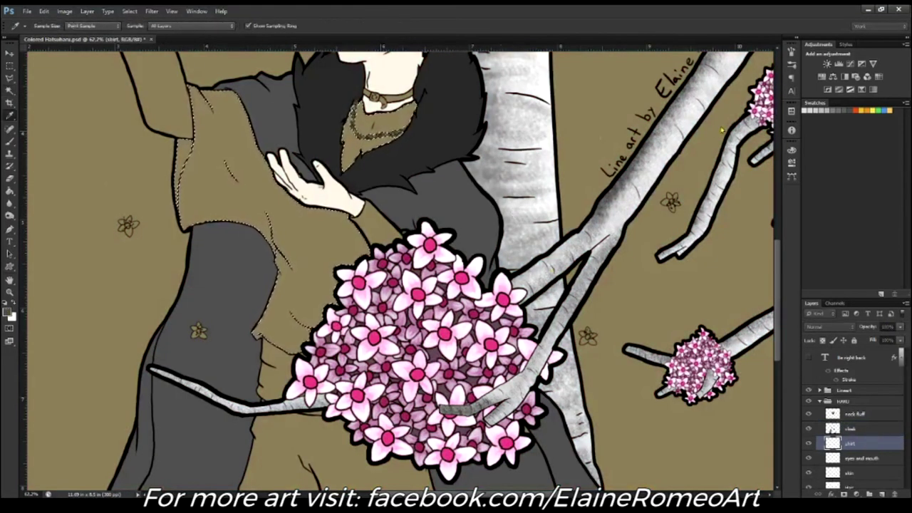
{"action": "key", "text": "g"}
{"action": "left_click", "coordinate": [254, 292]}
{"action": "scroll", "coordinate": [254, 292], "scroll_direction": "up", "scroll_amount": 1}
{"action": "scroll", "coordinate": [254, 292], "scroll_direction": "up", "scroll_amount": 2}
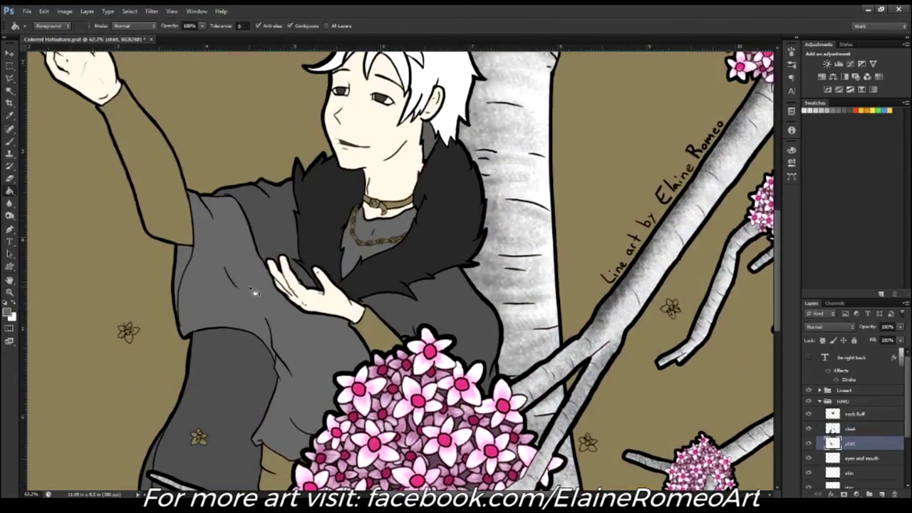
{"action": "scroll", "coordinate": [208, 345], "scroll_direction": "down", "scroll_amount": 5}
Step: On the cloak layer, check the cloak selection and fill it a darker grey
{"action": "key", "text": "w"}
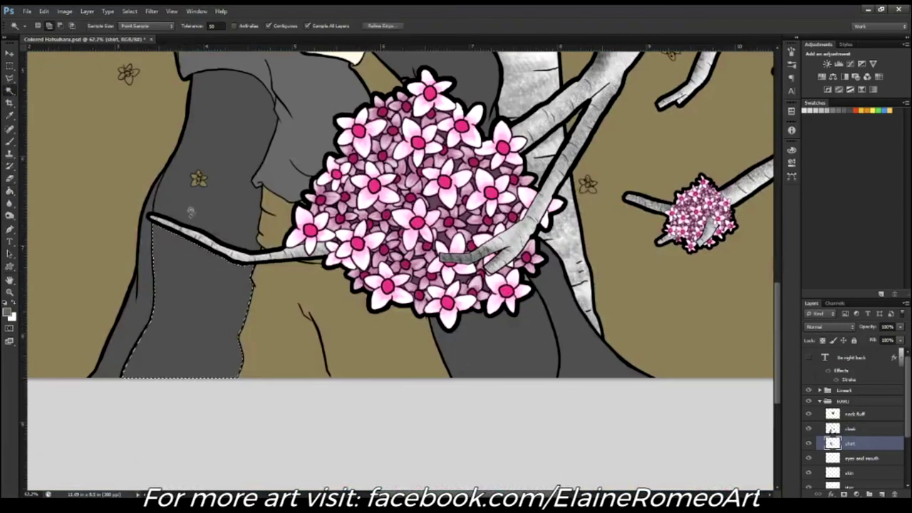
{"action": "left_click", "coordinate": [850, 428]}
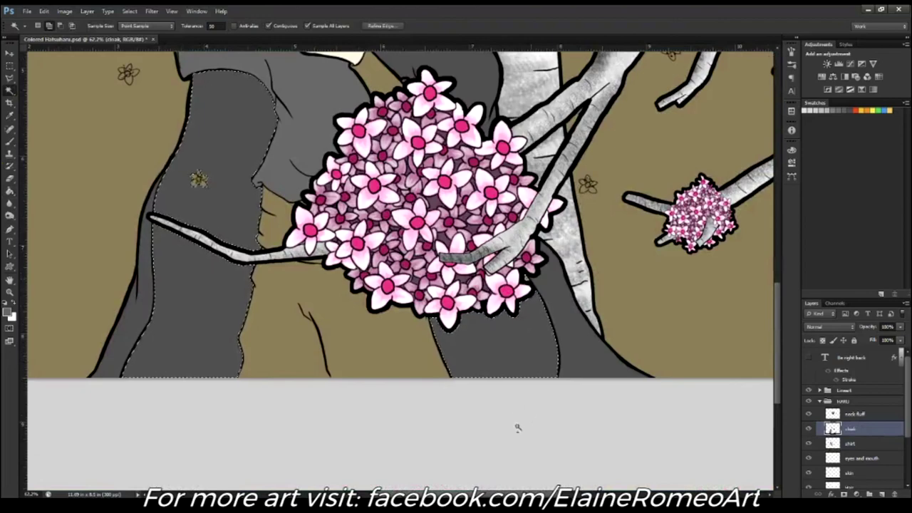
{"action": "scroll", "coordinate": [524, 385], "scroll_direction": "up", "scroll_amount": 1}
{"action": "scroll", "coordinate": [520, 366], "scroll_direction": "up", "scroll_amount": 1}
{"action": "key", "text": "i"}
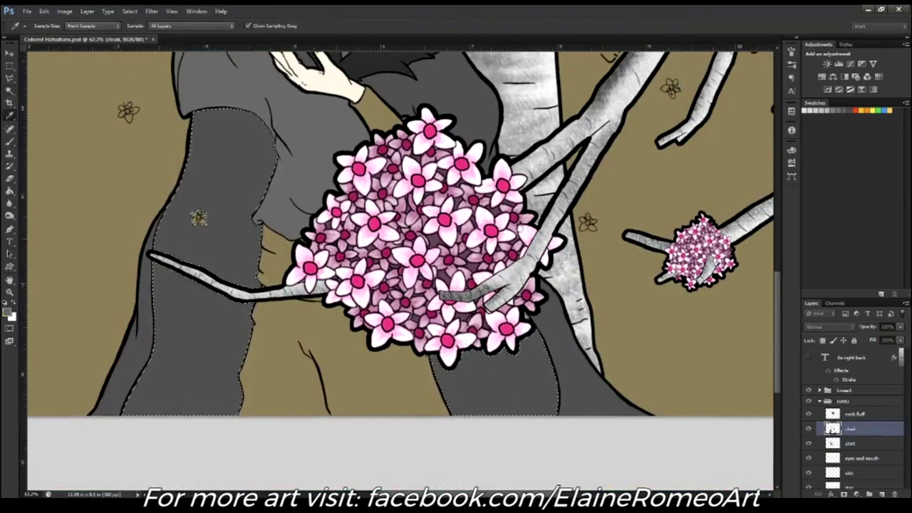
{"action": "key", "text": "b"}
{"action": "key", "text": "q"}
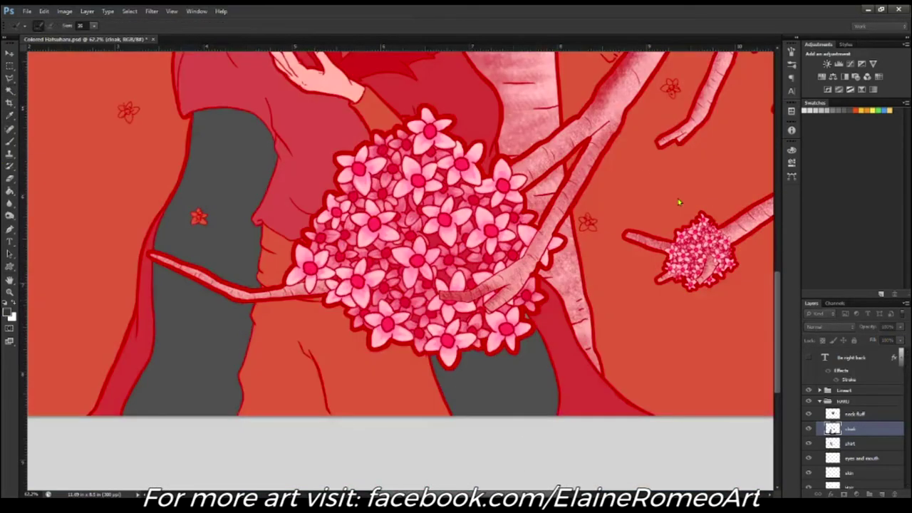
{"action": "key", "text": "q"}
{"action": "key", "text": "g"}
{"action": "left_click", "coordinate": [539, 406]}
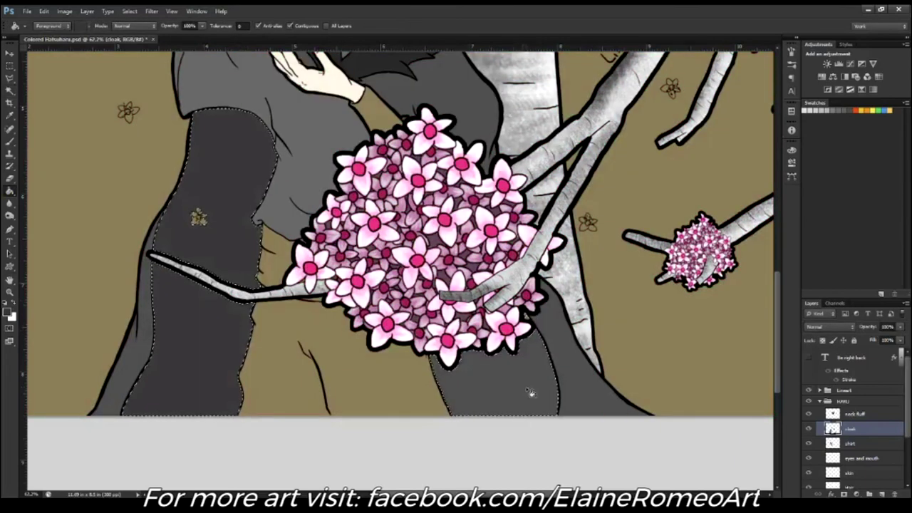
Step: Bring the boy's upper body into view and check the sleeve selection as a mask
{"action": "left_click_drag", "start_coordinate": [364, 94], "coordinate": [396, 308]}
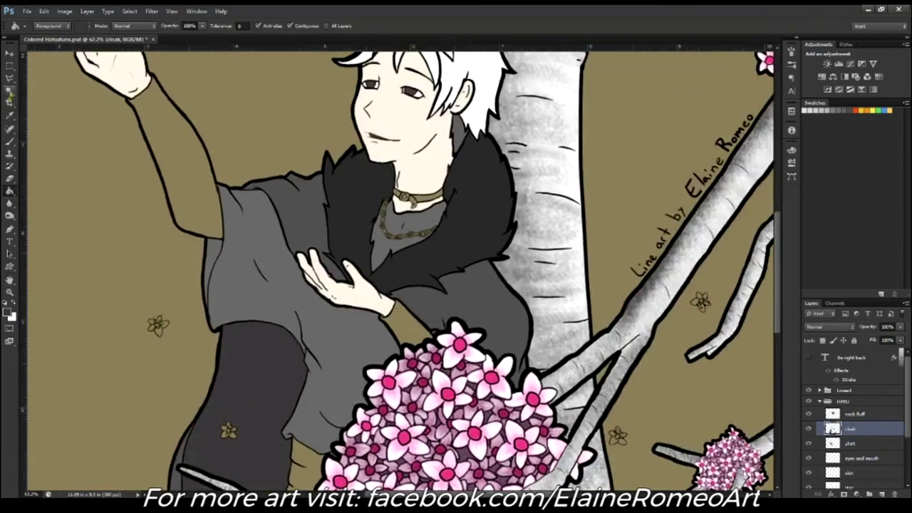
{"action": "key", "text": "w"}
{"action": "key", "text": "b"}
{"action": "key", "text": "q"}
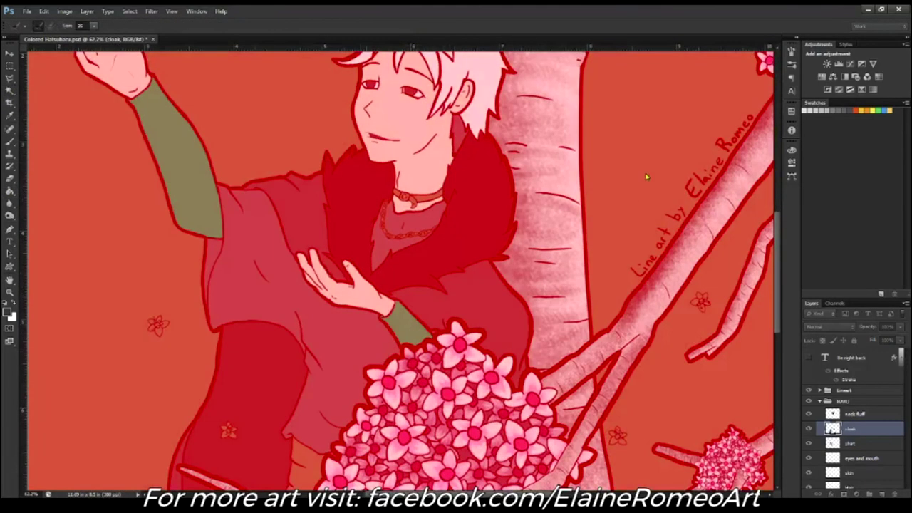
Step: Fill the sleeve selection with dark grey
{"action": "key", "text": "q"}
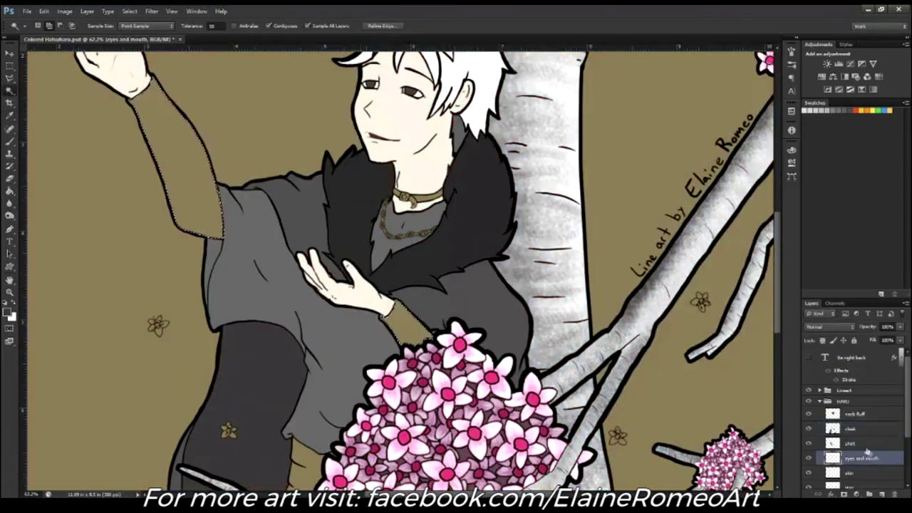
{"action": "key", "text": "w"}
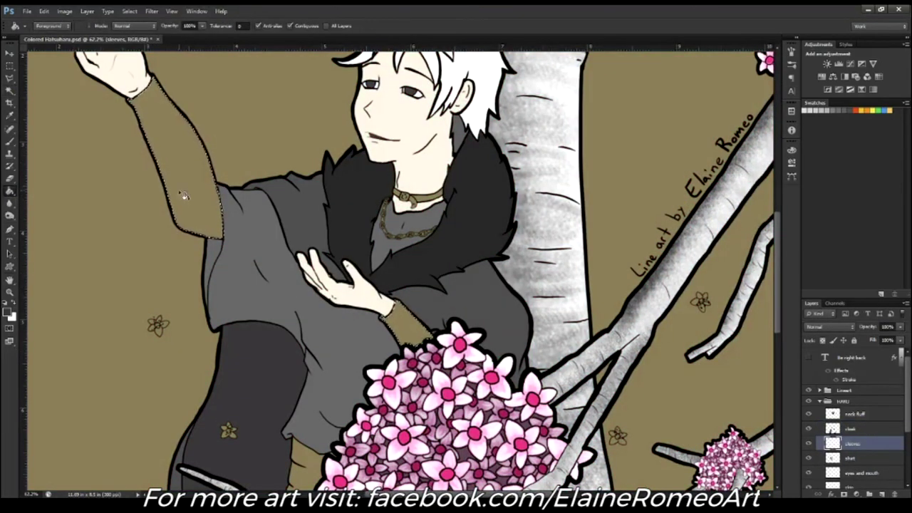
{"action": "key", "text": "alt+BackSpace"}
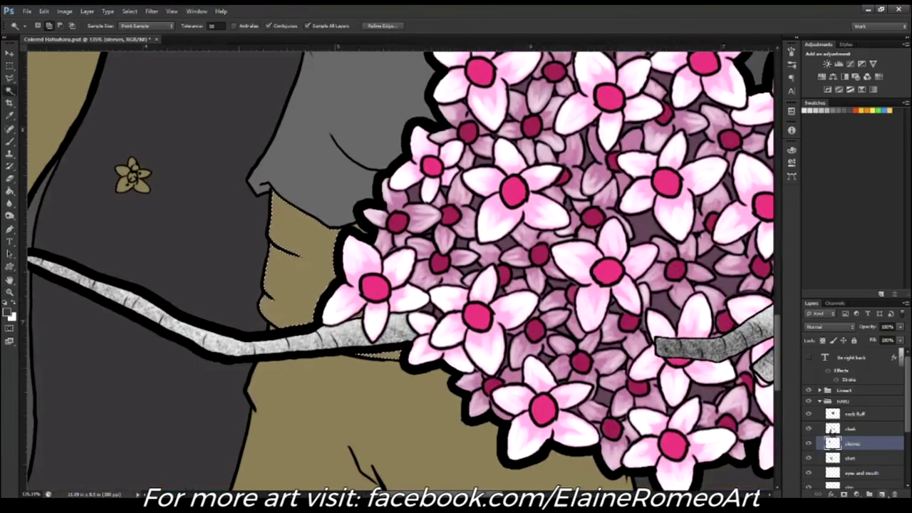
Step: Add a new layer below shirt and name it 'pants and waist thingy'
{"action": "left_click", "coordinate": [882, 493]}
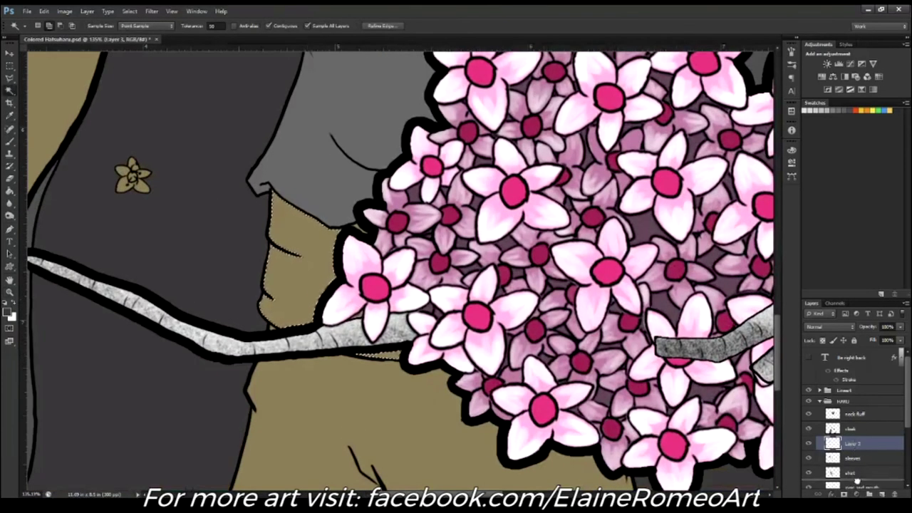
{"action": "left_click_drag", "start_coordinate": [857, 481], "coordinate": [857, 476]}
{"action": "double_click", "coordinate": [852, 472]}
{"action": "type", "text": "pants and leg things"}
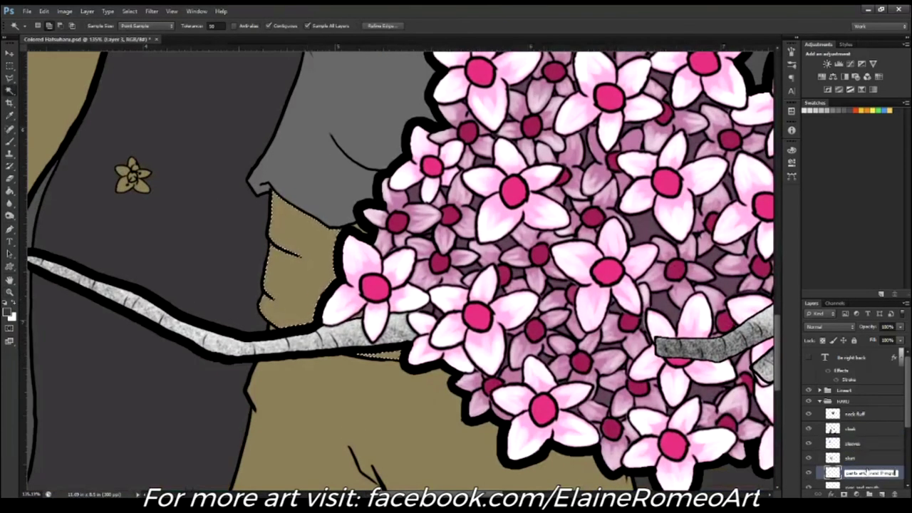
{"action": "key", "text": "Return"}
Step: Select the tan area beside the flowers, check it in Quick Mask, and fill it dark grey
{"action": "scroll", "coordinate": [399, 271], "scroll_direction": "down", "scroll_amount": 2}
{"action": "key", "text": "i"}
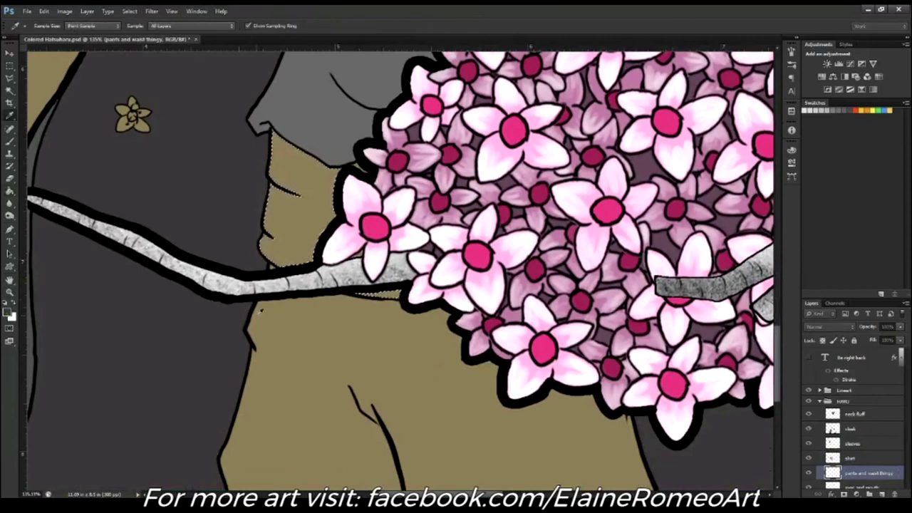
{"action": "key", "text": "w"}
{"action": "key", "text": "shift+w"}
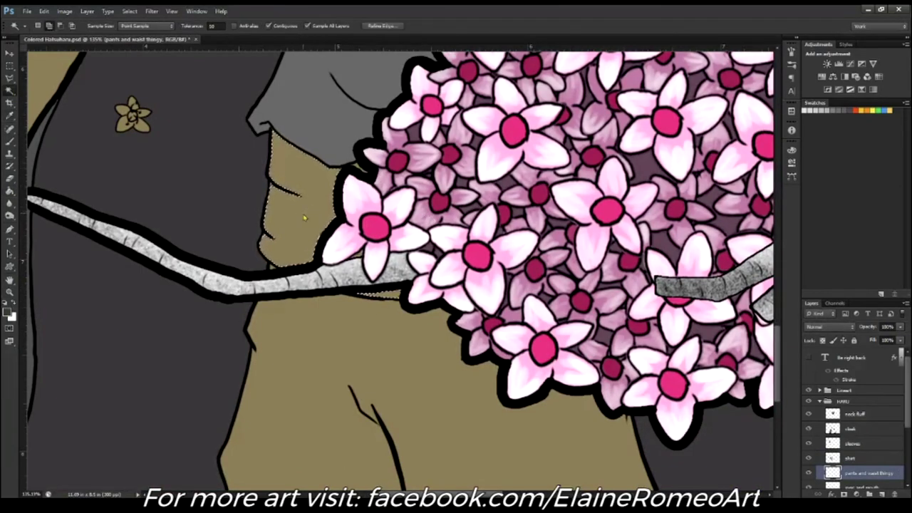
{"action": "key", "text": "b"}
{"action": "key", "text": "q"}
{"action": "key", "text": "q"}
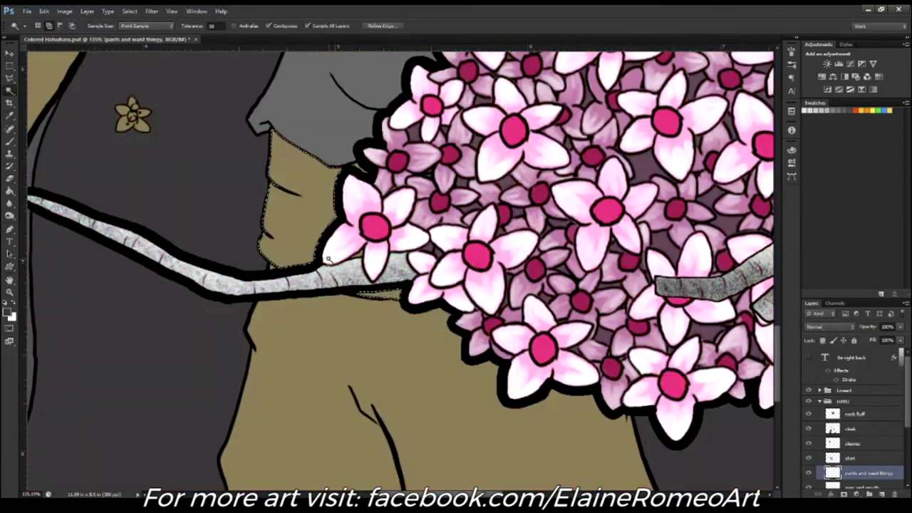
{"action": "key", "text": "z"}
{"action": "left_click_drag", "start_coordinate": [357, 243], "coordinate": [427, 244]}
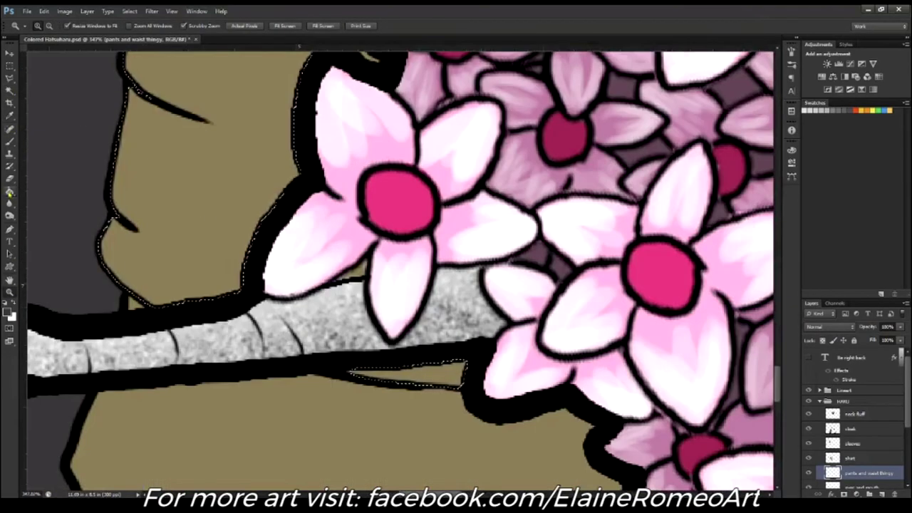
{"action": "key", "text": "Delete"}
{"action": "key", "text": "ctrl+d"}
Step: Zoom in on the pants, check their selection in Quick Mask, and fill them black
{"action": "key", "text": "b"}
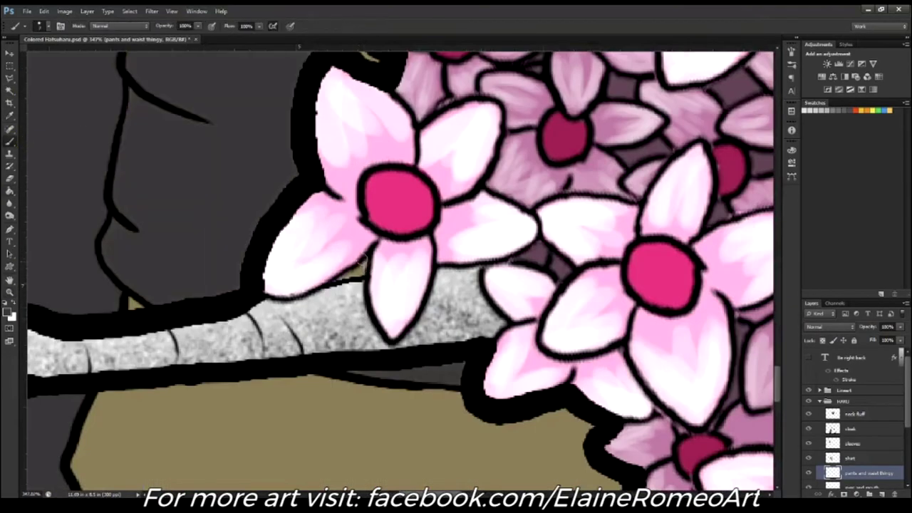
{"action": "left_click_drag", "start_coordinate": [515, 261], "coordinate": [417, 179]}
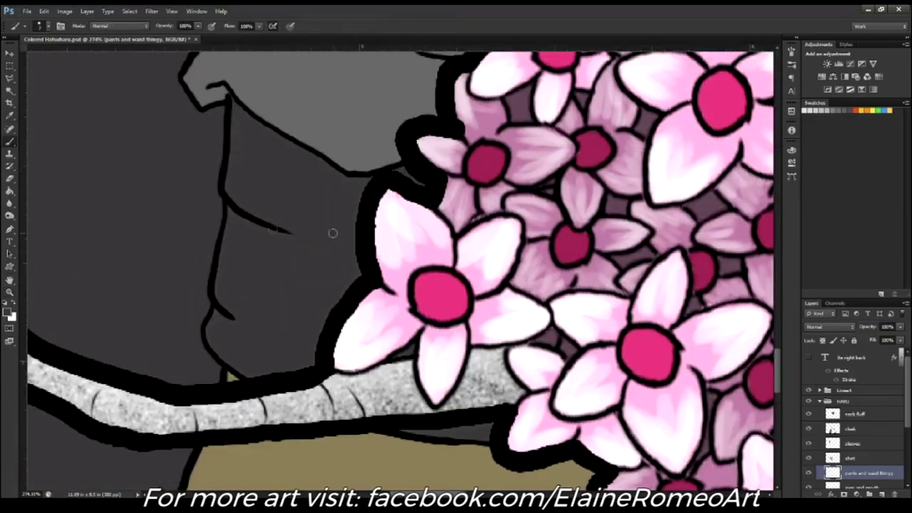
{"action": "key", "text": "z"}
{"action": "left_click_drag", "start_coordinate": [255, 187], "coordinate": [193, 158]}
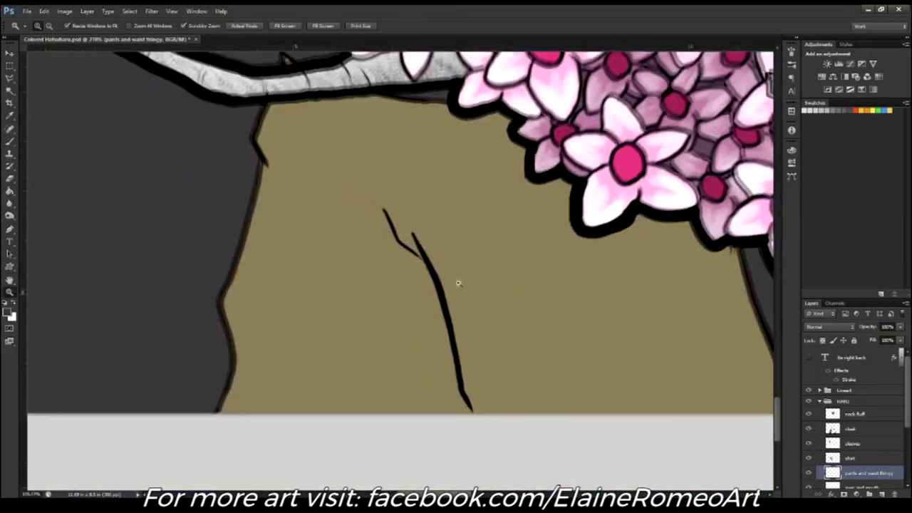
{"action": "key", "text": "b"}
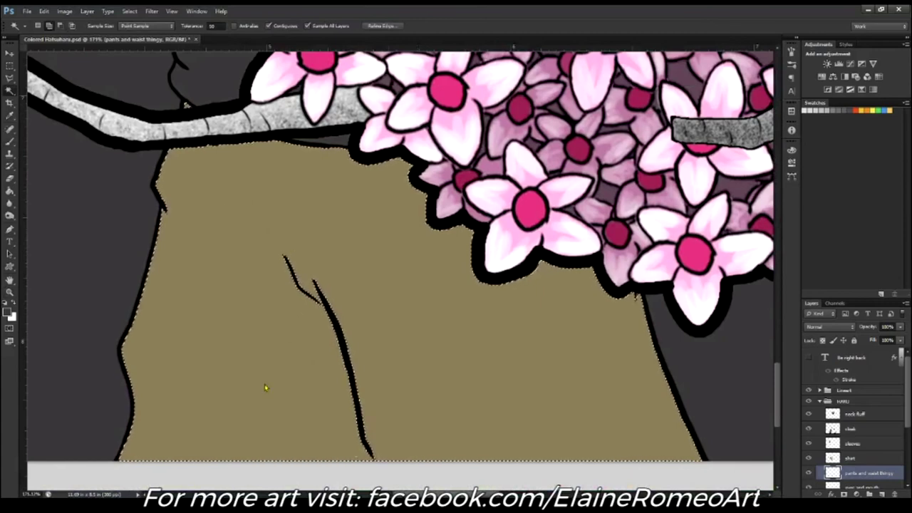
{"action": "key", "text": "q"}
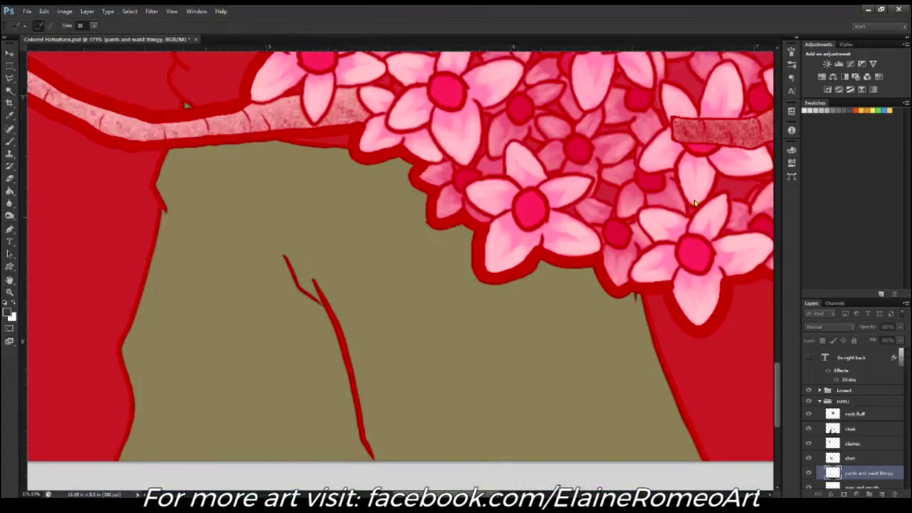
{"action": "key", "text": "q"}
{"action": "key", "text": "w"}
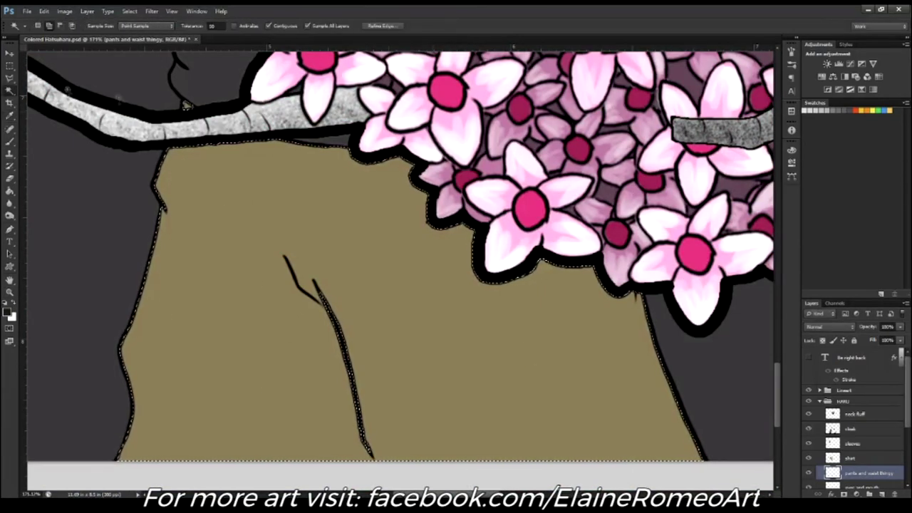
{"action": "key", "text": "alt+BackSpace"}
{"action": "key", "text": "ctrl+d"}
{"action": "key", "text": "b"}
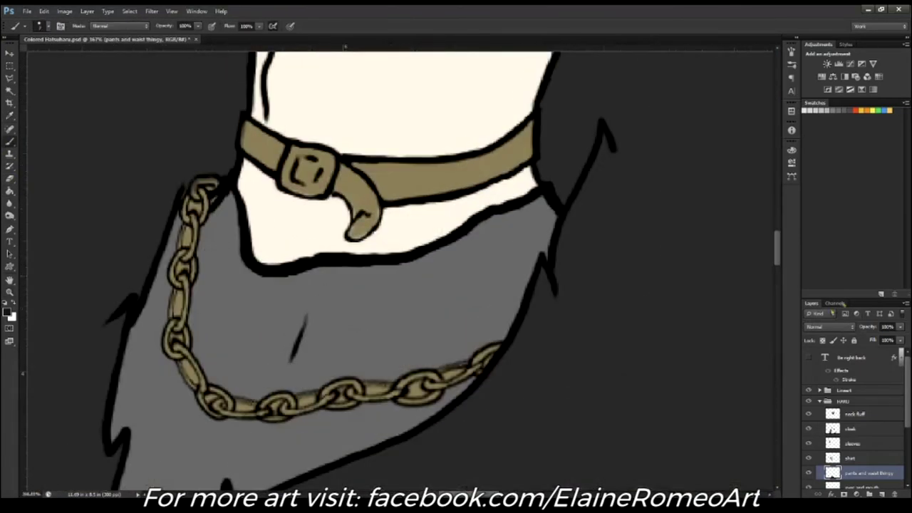
Step: Add a new layer named 'choker and chain'
{"action": "key", "text": "ctrl+shift+alt+n"}
{"action": "double_click", "coordinate": [855, 413]}
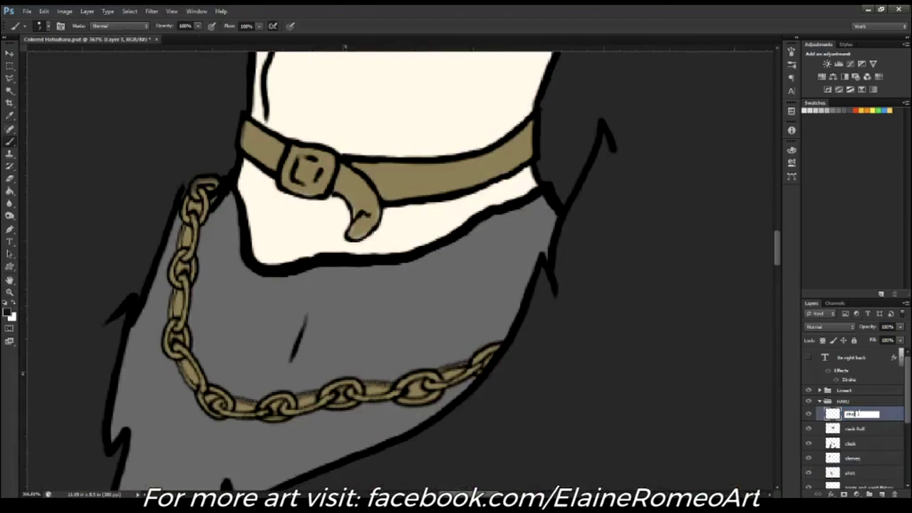
{"action": "key", "text": "Return"}
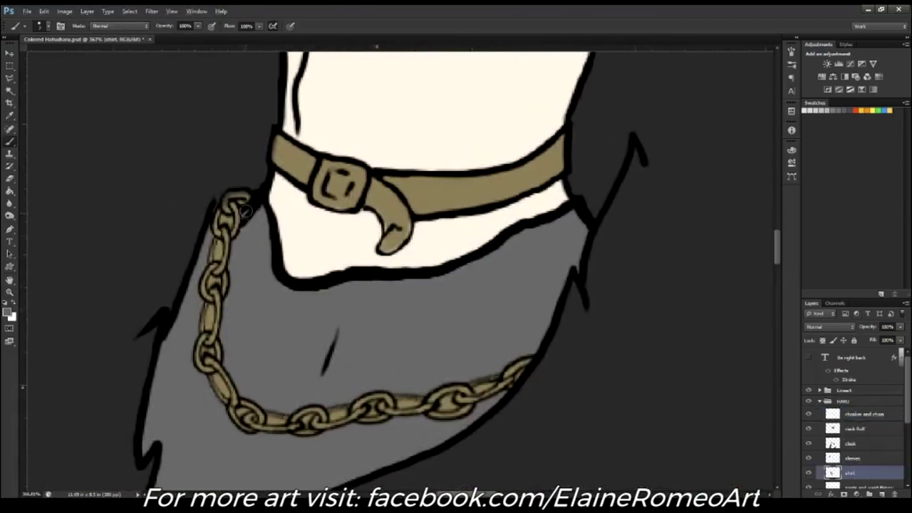
Step: Shade the chain's left and lower edges, then darken the choker strap and buckle hook
{"action": "left_click_drag", "start_coordinate": [217, 246], "coordinate": [208, 354]}
{"action": "mouse_move", "coordinate": [332, 416]}
{"action": "left_mouse_down"}
{"action": "mouse_move", "coordinate": [424, 404]}
{"action": "mouse_move", "coordinate": [516, 375]}
{"action": "left_mouse_up"}
{"action": "left_click", "coordinate": [860, 416]}
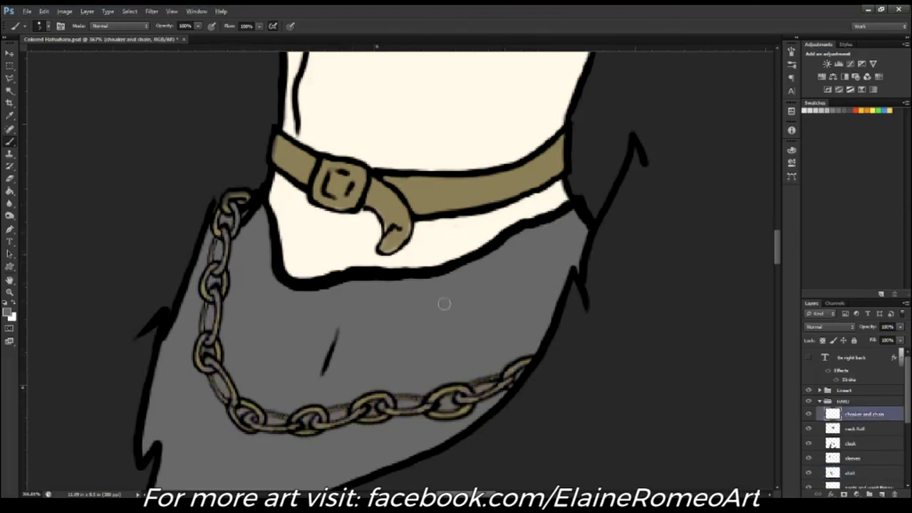
{"action": "mouse_move", "coordinate": [279, 132]}
{"action": "left_mouse_down"}
{"action": "mouse_move", "coordinate": [297, 178]}
{"action": "mouse_move", "coordinate": [329, 184]}
{"action": "mouse_move", "coordinate": [336, 176]}
{"action": "mouse_move", "coordinate": [320, 187]}
{"action": "left_mouse_up"}
{"action": "key", "text": "ctrl+z"}
{"action": "key", "text": "ctrl+z"}
{"action": "key", "text": "e"}
{"action": "key", "text": "b"}
{"action": "mouse_move", "coordinate": [369, 202]}
{"action": "left_mouse_down"}
{"action": "mouse_move", "coordinate": [399, 245]}
{"action": "mouse_move", "coordinate": [397, 233]}
{"action": "mouse_move", "coordinate": [427, 199]}
{"action": "mouse_move", "coordinate": [549, 157]}
{"action": "mouse_move", "coordinate": [513, 178]}
{"action": "left_mouse_up"}
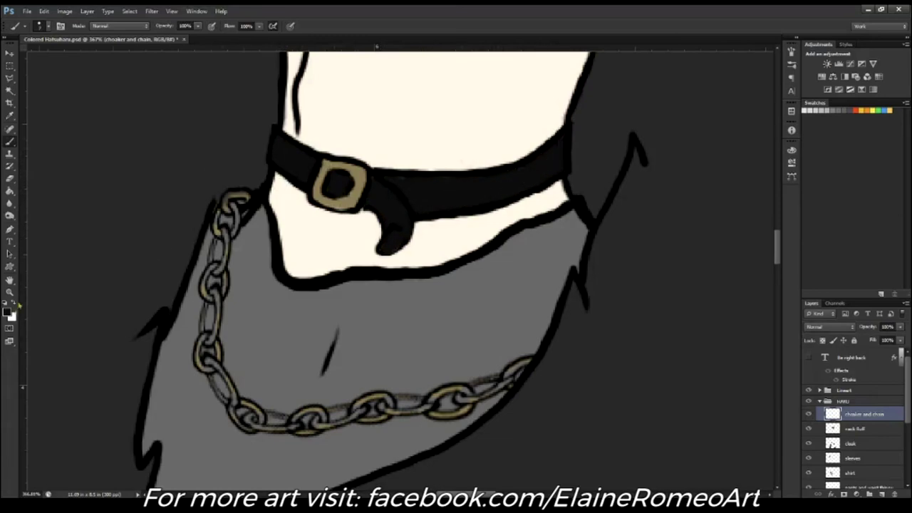
Step: Sample a colour and repaint the lower chain links silver-white with the brush
{"action": "key", "text": "i"}
{"action": "left_click", "coordinate": [515, 170]}
{"action": "key", "text": "b"}
{"action": "scroll", "coordinate": [240, 203], "scroll_direction": "up", "scroll_amount": 2}
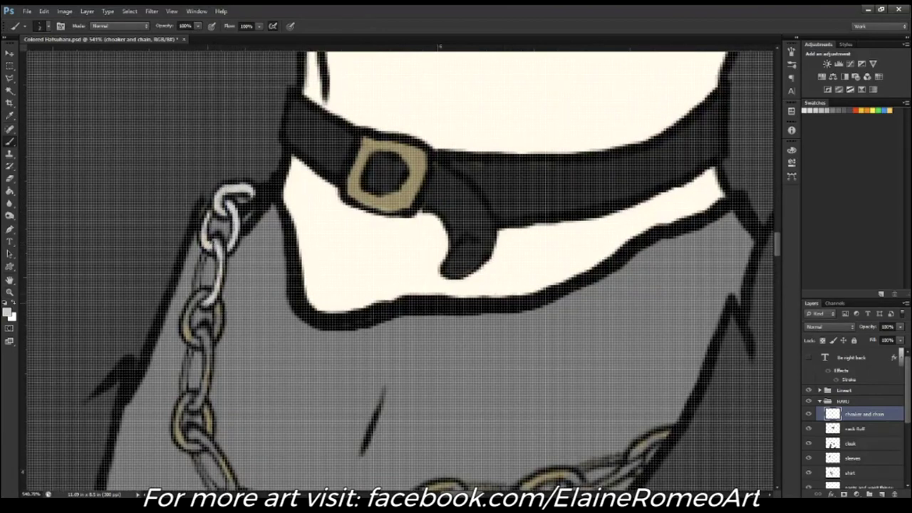
{"action": "left_click_drag", "start_coordinate": [399, 285], "coordinate": [424, 253]}
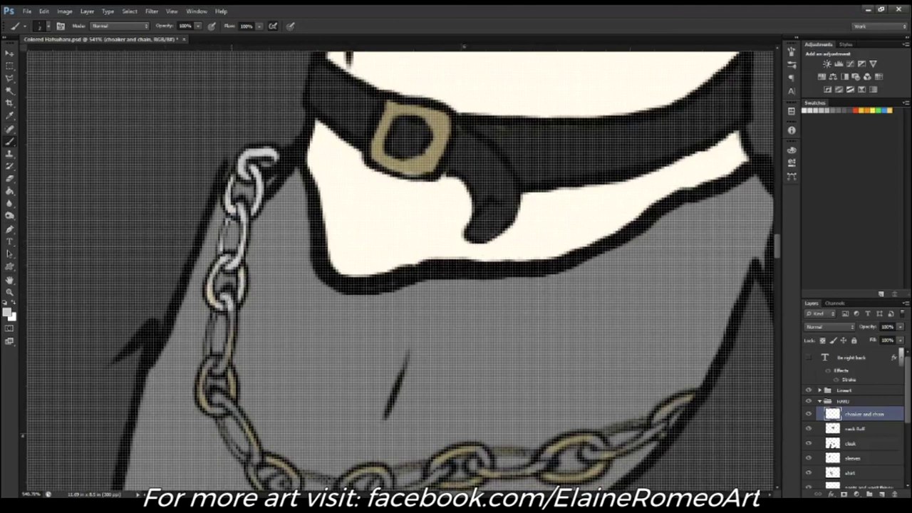
{"action": "scroll", "coordinate": [399, 270], "scroll_direction": "down", "scroll_amount": 5}
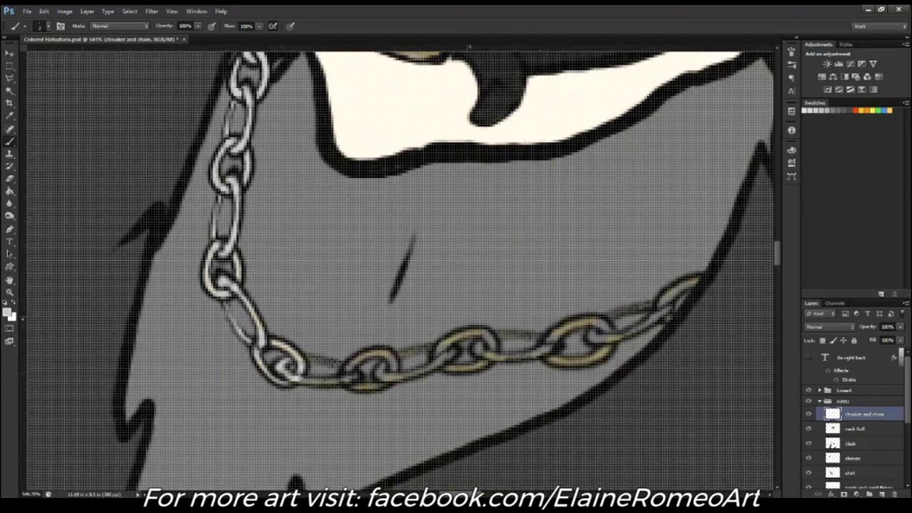
{"action": "scroll", "coordinate": [399, 271], "scroll_direction": "down", "scroll_amount": 3}
{"action": "scroll", "coordinate": [399, 271], "scroll_direction": "right", "scroll_amount": 6}
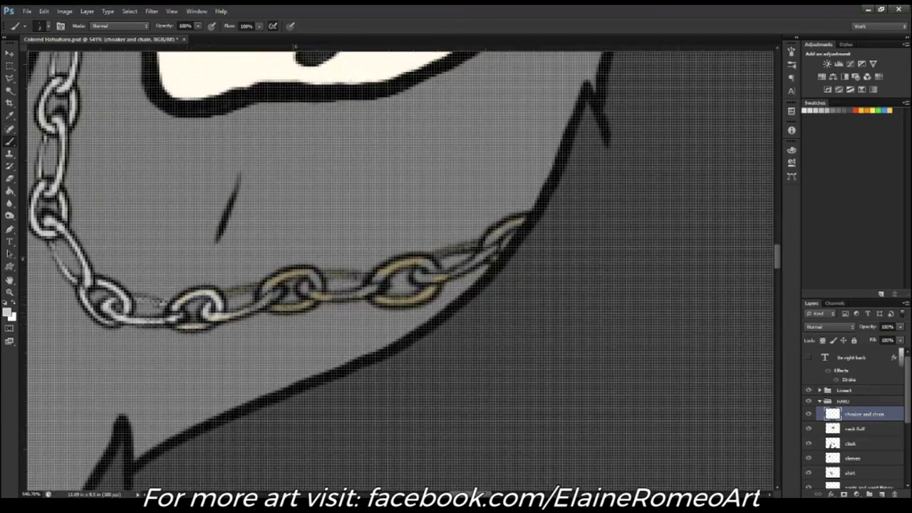
{"action": "key", "text": "b"}
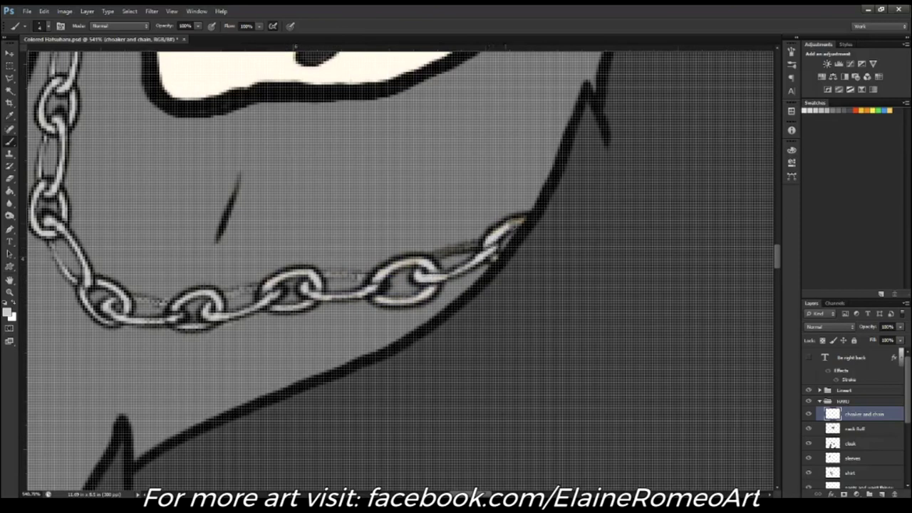
{"action": "scroll", "coordinate": [399, 271], "scroll_direction": "down", "scroll_amount": 3}
{"action": "scroll", "coordinate": [399, 270], "scroll_direction": "down", "scroll_amount": 2}
{"action": "scroll", "coordinate": [399, 270], "scroll_direction": "up", "scroll_amount": 3}
{"action": "scroll", "coordinate": [399, 270], "scroll_direction": "up", "scroll_amount": 2}
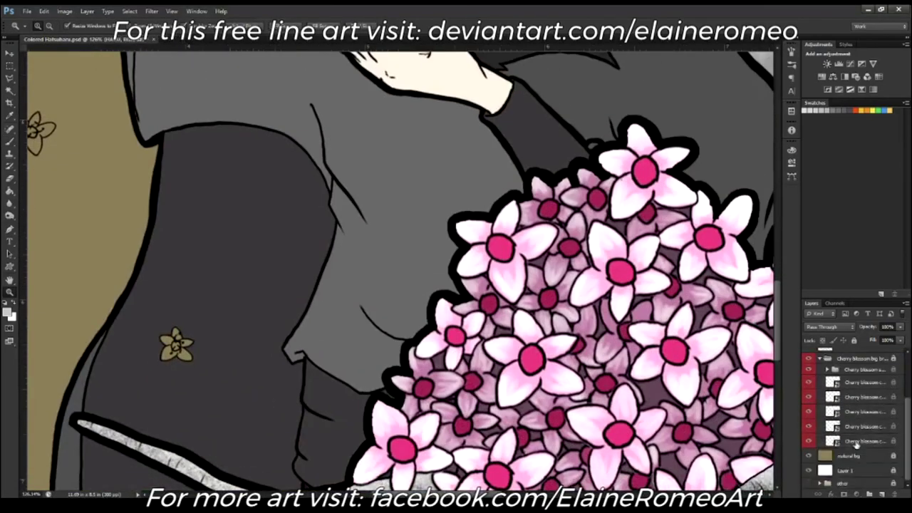
Step: Copy a blossom from the bottom cherry blossom layer onto its own layer outside the branch group
{"action": "left_click", "coordinate": [857, 442]}
{"action": "left_click", "coordinate": [10, 78]}
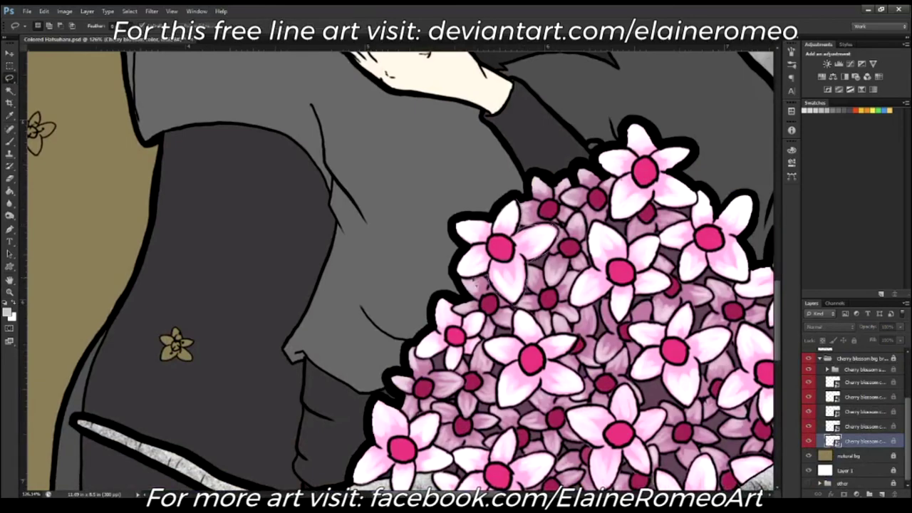
{"action": "key", "text": "v"}
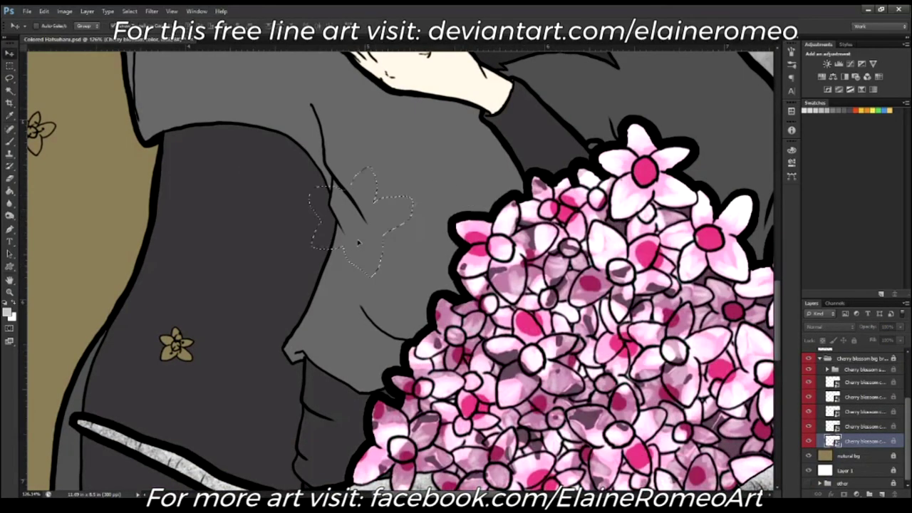
{"action": "key", "text": "ctrl+j"}
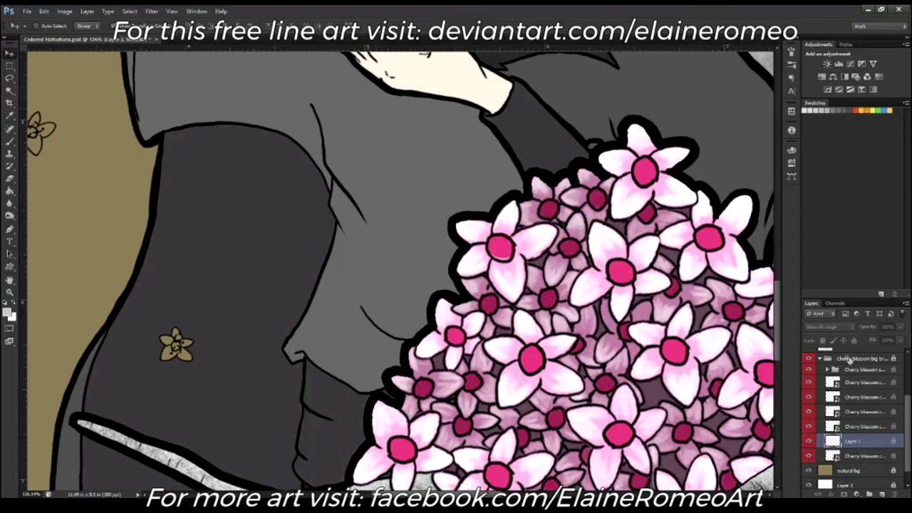
{"action": "left_click_drag", "start_coordinate": [547, 248], "coordinate": [92, 214]}
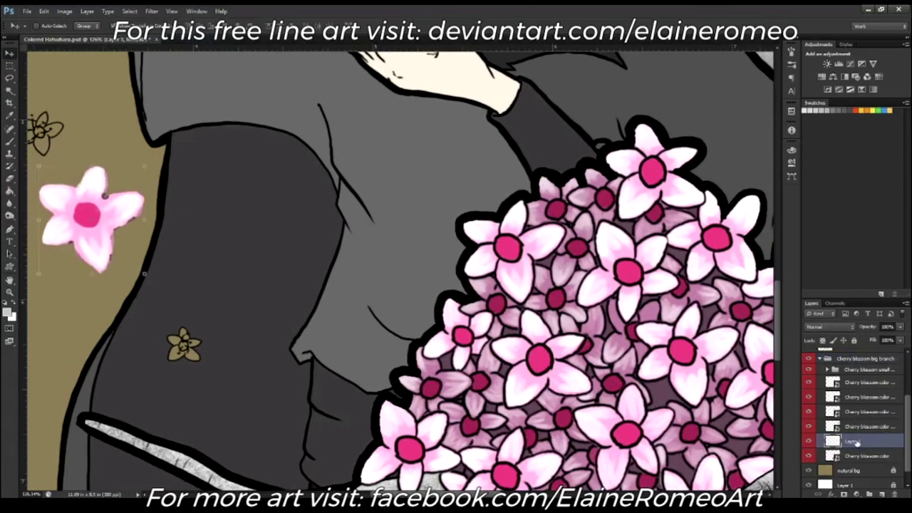
{"action": "left_click_drag", "start_coordinate": [864, 468], "coordinate": [841, 463]}
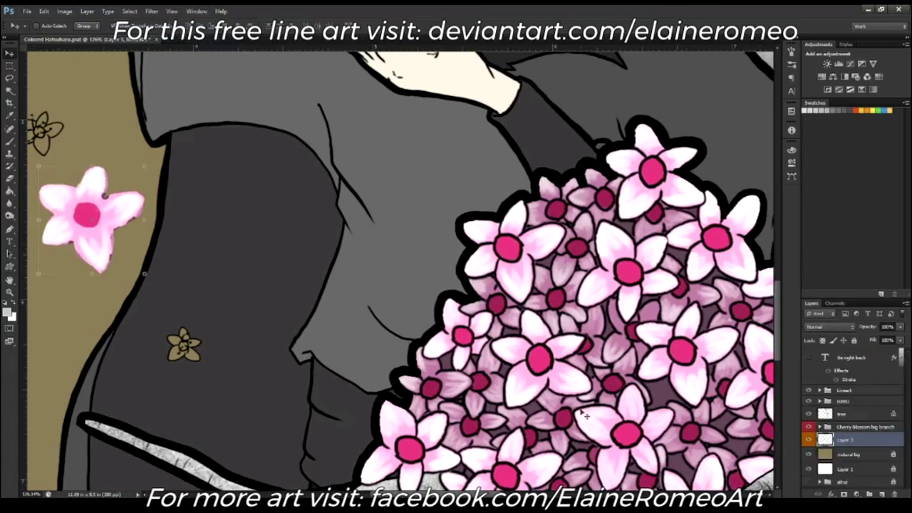
{"action": "key", "text": "ctrl+0"}
{"action": "mouse_move", "coordinate": [278, 331]}
{"action": "left_mouse_down"}
{"action": "mouse_move", "coordinate": [285, 179]}
{"action": "mouse_move", "coordinate": [192, 213]}
{"action": "left_mouse_up"}
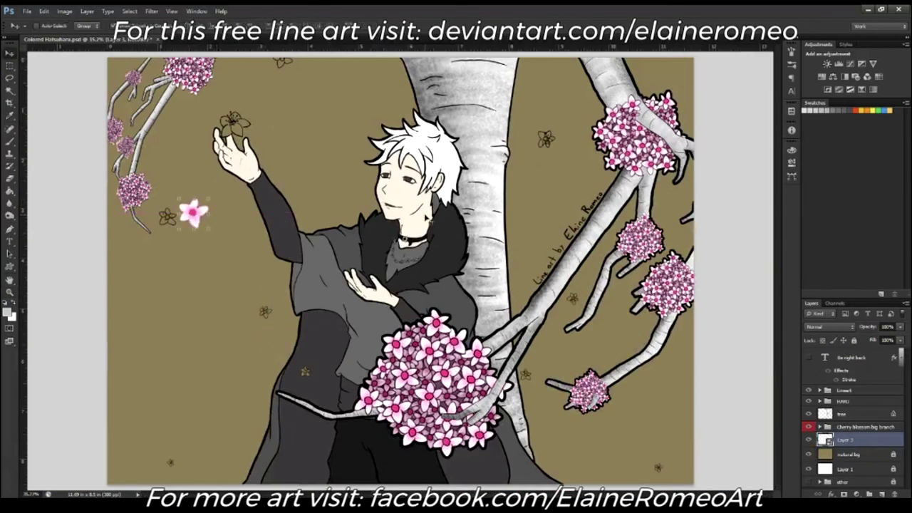
{"action": "scroll", "coordinate": [192, 214], "scroll_direction": "up", "scroll_amount": 5}
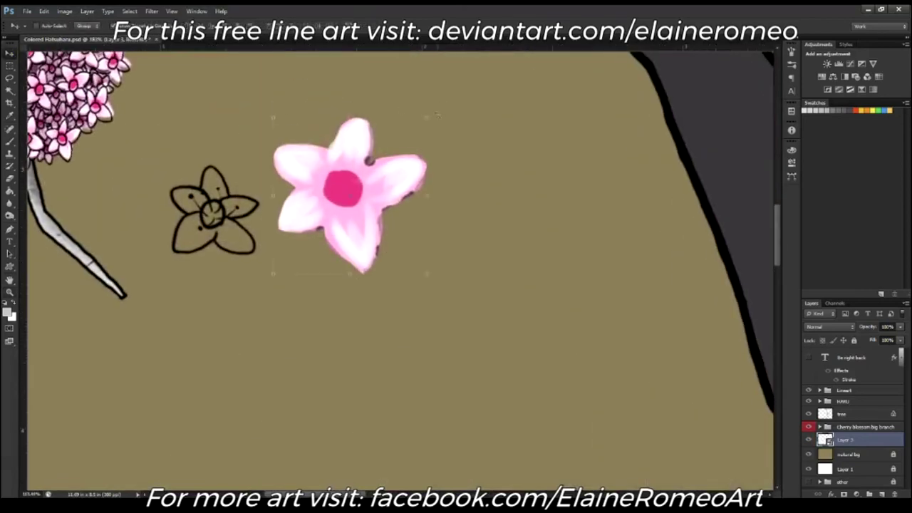
Step: Shrink and rotate the blossom copy onto the outline flower near the raised hand
{"action": "key", "text": "ctrl+t"}
{"action": "mouse_move", "coordinate": [410, 133]}
{"action": "left_mouse_down"}
{"action": "mouse_move", "coordinate": [390, 159]}
{"action": "mouse_move", "coordinate": [395, 187]}
{"action": "mouse_move", "coordinate": [213, 213]}
{"action": "left_mouse_up"}
{"action": "mouse_move", "coordinate": [265, 191]}
{"action": "left_mouse_down"}
{"action": "mouse_move", "coordinate": [282, 237]}
{"action": "mouse_move", "coordinate": [258, 235]}
{"action": "left_mouse_up"}
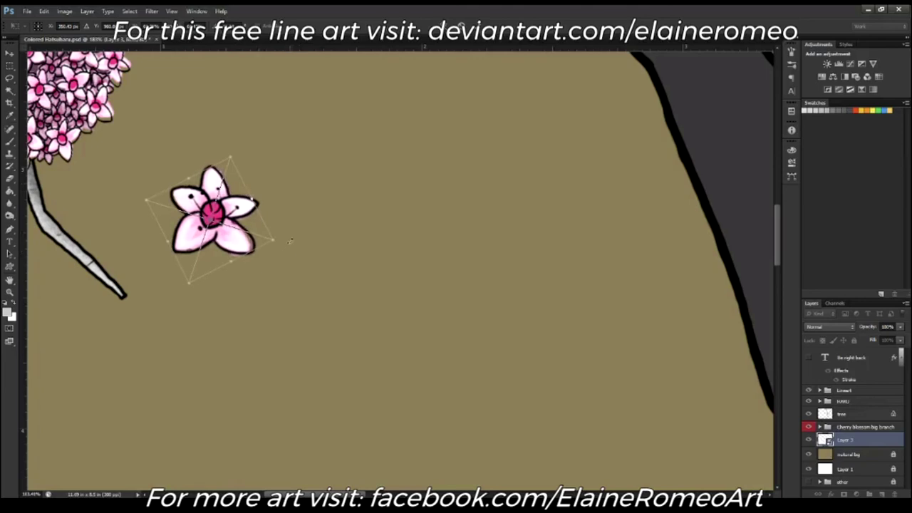
{"action": "key", "text": "Return"}
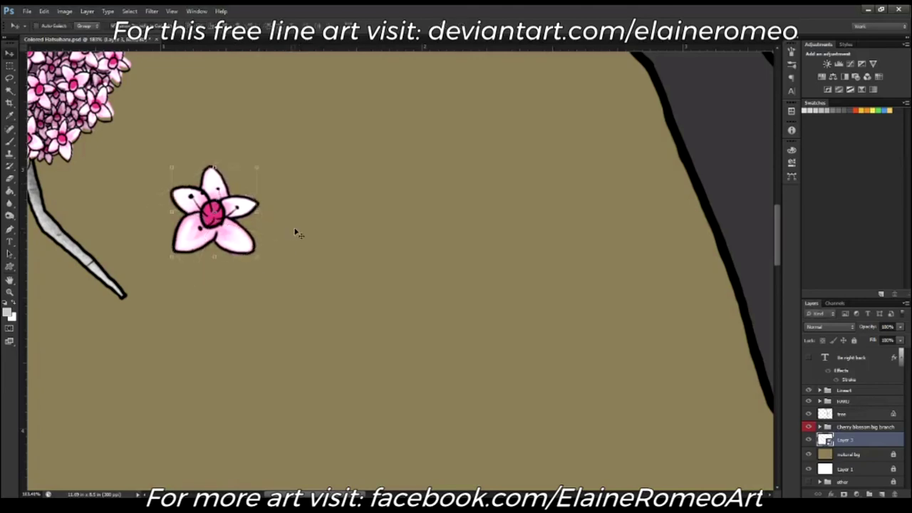
{"action": "scroll", "coordinate": [388, 426], "scroll_direction": "down", "scroll_amount": 5, "text": "alt"}
Step: Duplicate the blossom and rotate the copy onto an outline flower at the top edge
{"action": "key", "text": "ctrl+j"}
{"action": "key", "text": "ctrl+j"}
{"action": "left_click_drag", "start_coordinate": [389, 425], "coordinate": [617, 107]}
{"action": "key", "text": "ctrl+t"}
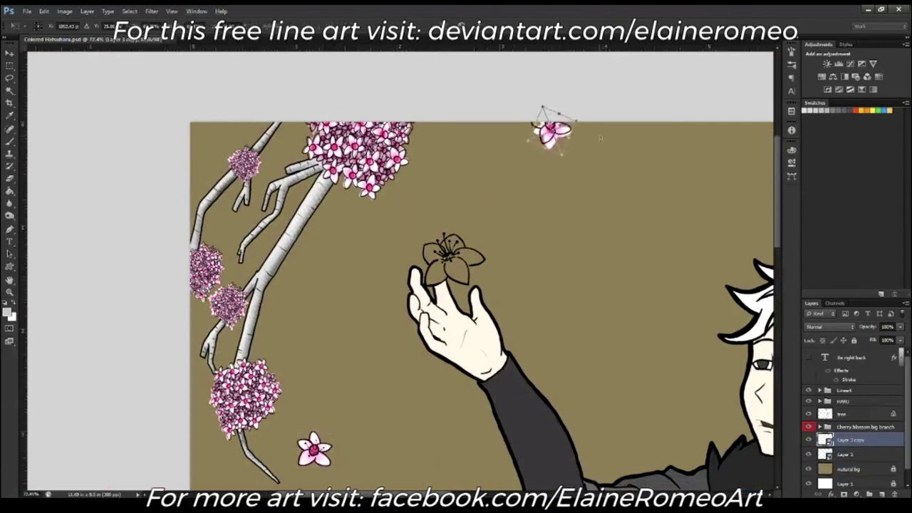
{"action": "key", "text": "Return"}
{"action": "scroll", "coordinate": [513, 107], "scroll_direction": "up", "scroll_amount": 5, "text": "alt"}
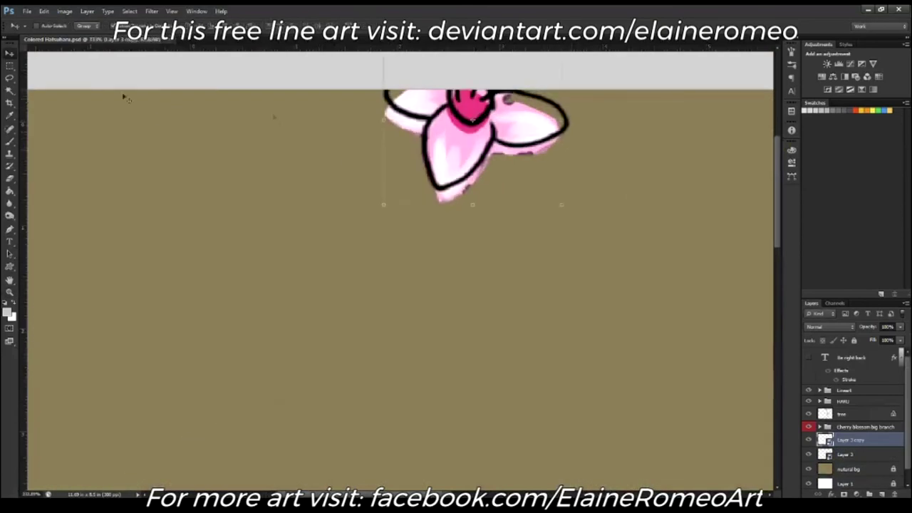
{"action": "key", "text": "ctrl+t"}
{"action": "left_click_drag", "start_coordinate": [570, 199], "coordinate": [545, 122]}
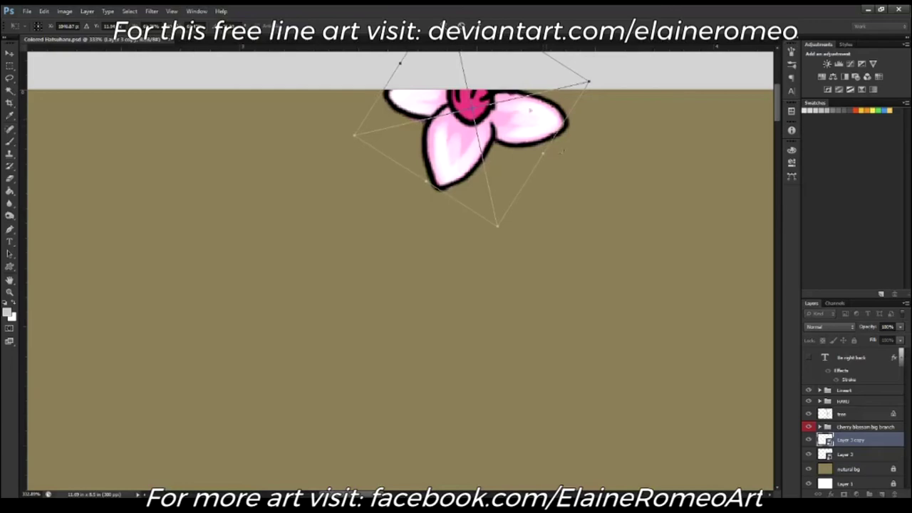
{"action": "key", "text": "Return"}
{"action": "scroll", "coordinate": [345, 267], "scroll_direction": "down", "scroll_amount": 2}
Step: Place another blossom copy onto the lower outline flower
{"action": "key", "text": "ctrl+0"}
{"action": "key", "text": "v"}
{"action": "mouse_move", "coordinate": [447, 117]}
{"action": "left_mouse_down"}
{"action": "mouse_move", "coordinate": [244, 403]}
{"action": "mouse_move", "coordinate": [250, 349]}
{"action": "left_mouse_up"}
{"action": "scroll", "coordinate": [244, 403], "scroll_direction": "down", "scroll_amount": 1}
{"action": "scroll", "coordinate": [250, 350], "scroll_direction": "down", "scroll_amount": 3}
{"action": "scroll", "coordinate": [264, 278], "scroll_direction": "down", "scroll_amount": 2}
{"action": "key", "text": "ctrl+t"}
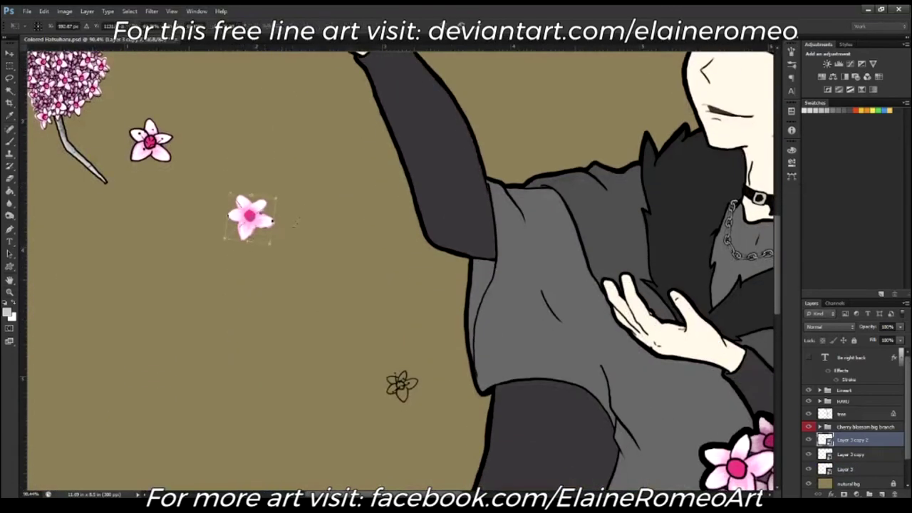
{"action": "left_click_drag", "start_coordinate": [248, 221], "coordinate": [399, 384]}
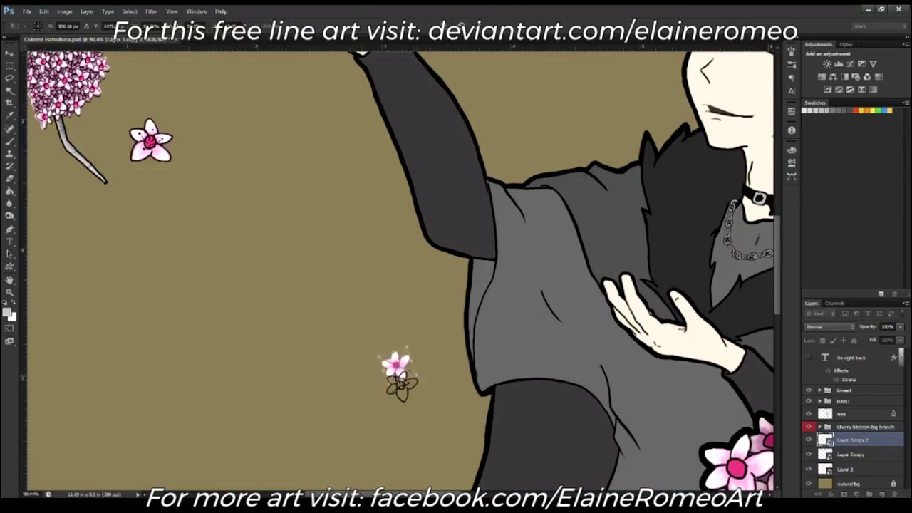
{"action": "scroll", "coordinate": [421, 414], "scroll_direction": "up", "scroll_amount": 5}
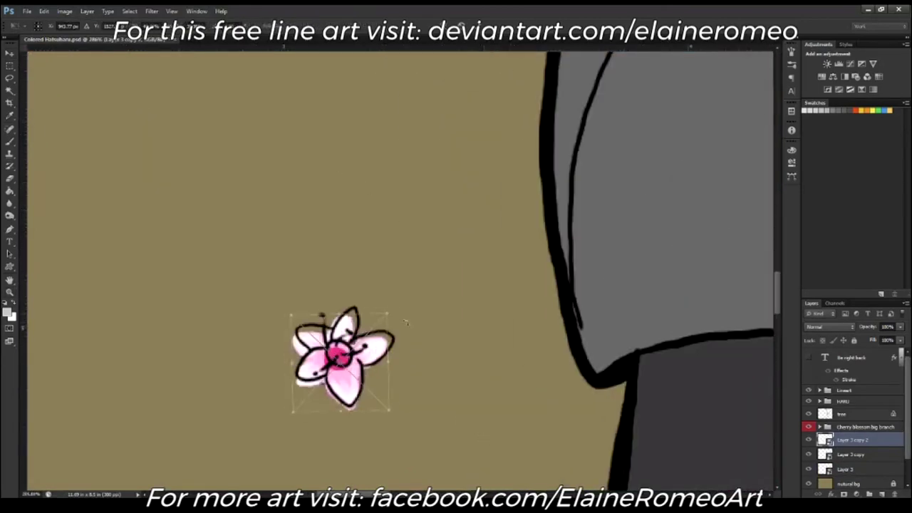
{"action": "key", "text": "Return"}
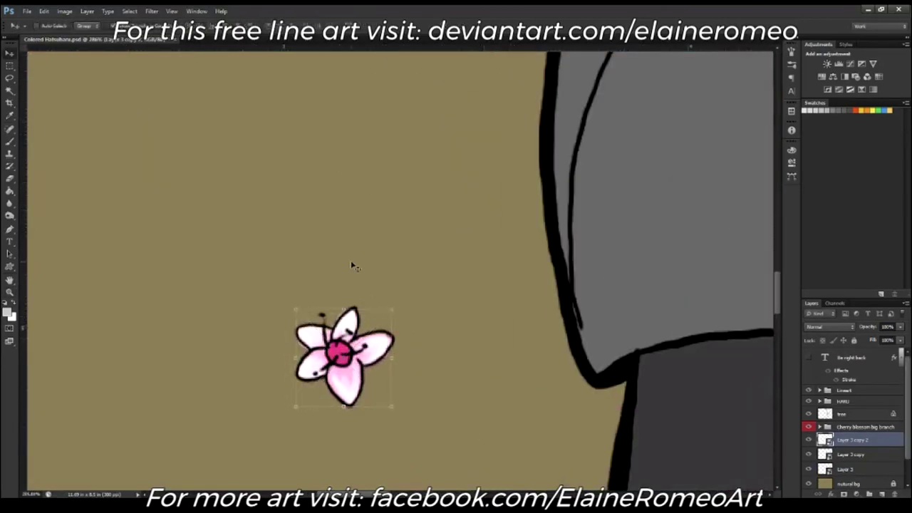
{"action": "scroll", "coordinate": [410, 216], "scroll_direction": "down", "scroll_amount": 6}
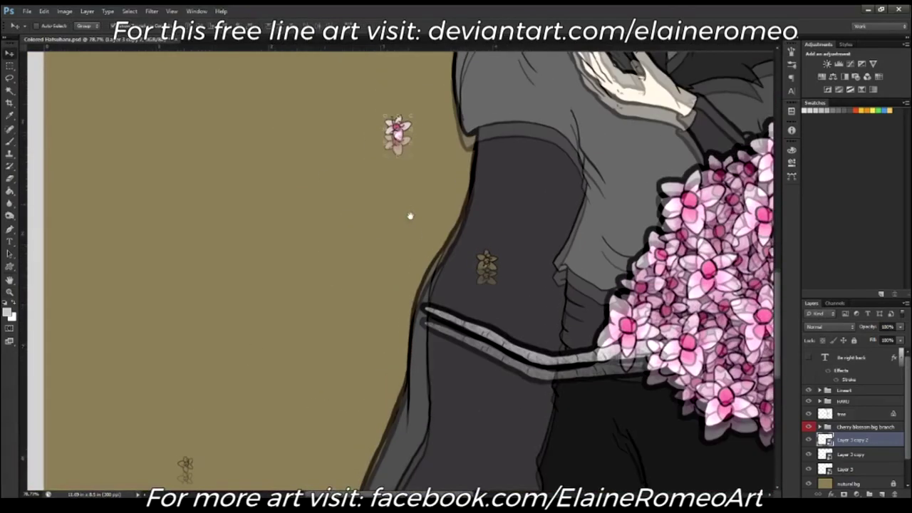
Step: Place blossom copies over the flower on the sleeve and near the bottom left
{"action": "mouse_move", "coordinate": [423, 151]}
{"action": "left_mouse_down"}
{"action": "mouse_move", "coordinate": [410, 278]}
{"action": "mouse_move", "coordinate": [511, 285]}
{"action": "left_mouse_up"}
{"action": "key", "text": "Return"}
{"action": "mouse_move", "coordinate": [500, 290]}
{"action": "left_mouse_down"}
{"action": "mouse_move", "coordinate": [214, 438]}
{"action": "mouse_move", "coordinate": [198, 463]}
{"action": "left_mouse_up"}
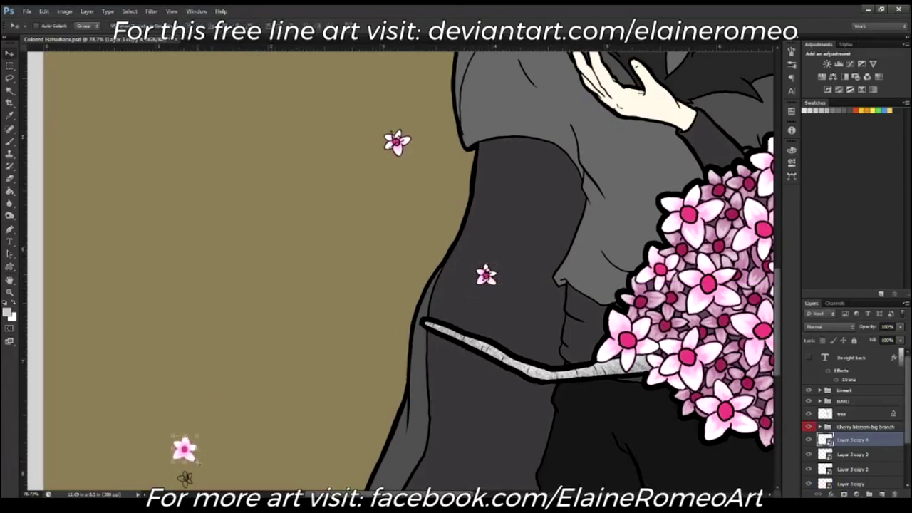
{"action": "scroll", "coordinate": [198, 463], "scroll_direction": "up", "scroll_amount": 3}
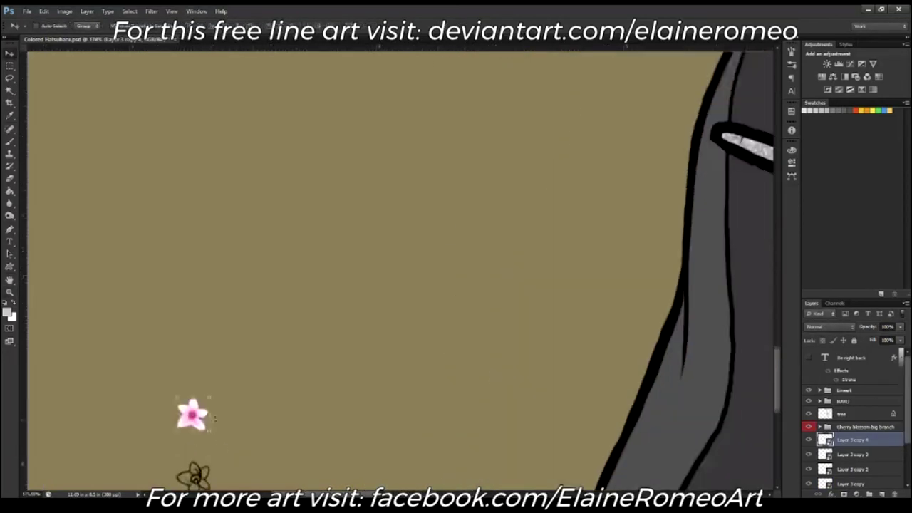
{"action": "scroll", "coordinate": [214, 419], "scroll_direction": "down", "scroll_amount": 3}
{"action": "key", "text": "ctrl+t"}
{"action": "left_click_drag", "start_coordinate": [205, 300], "coordinate": [205, 367]}
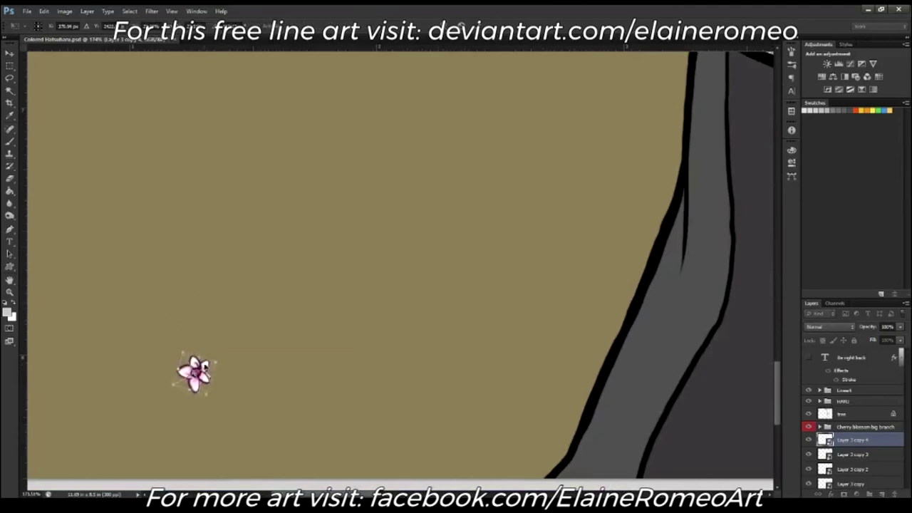
{"action": "key", "text": "Return"}
{"action": "scroll", "coordinate": [372, 269], "scroll_direction": "down", "scroll_amount": 5}
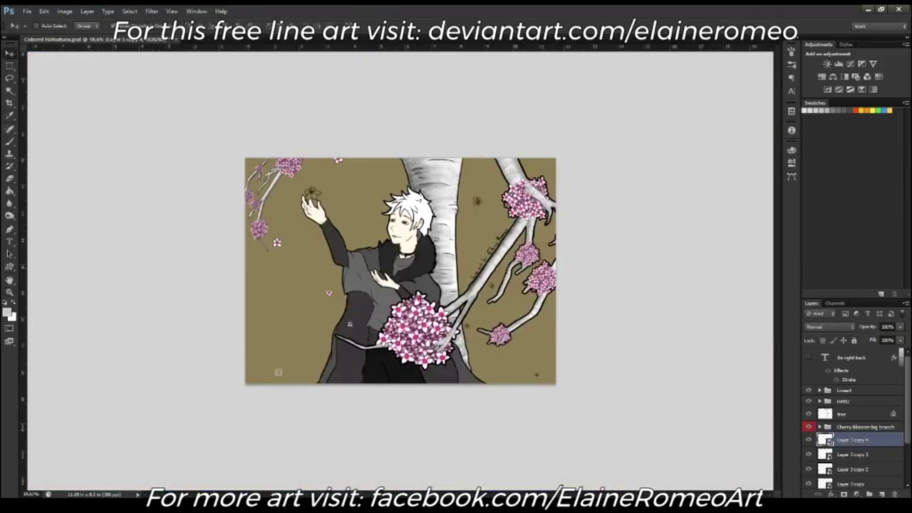
Step: From Layer 3, place a rotated blossom copy on the outline flower near the tree trunk
{"action": "scroll", "coordinate": [472, 280], "scroll_direction": "up", "scroll_amount": 1}
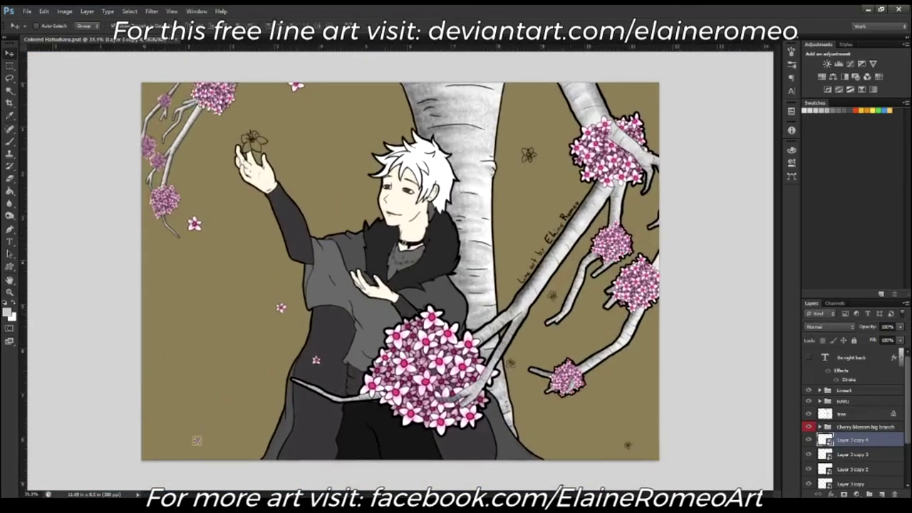
{"action": "left_click", "coordinate": [193, 225], "text": "ctrl"}
{"action": "scroll", "coordinate": [200, 227], "scroll_direction": "up", "scroll_amount": 2}
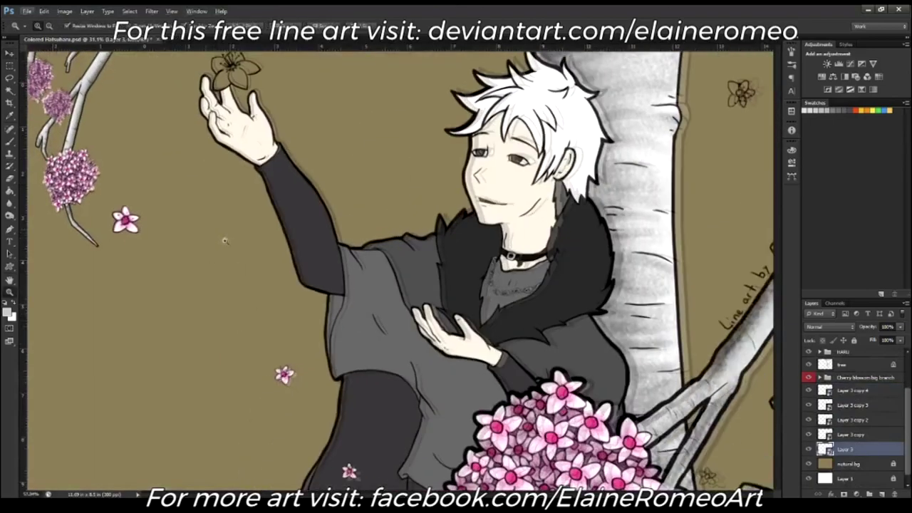
{"action": "left_click_drag", "start_coordinate": [200, 226], "coordinate": [734, 212]}
{"action": "scroll", "coordinate": [498, 178], "scroll_direction": "up", "scroll_amount": 5}
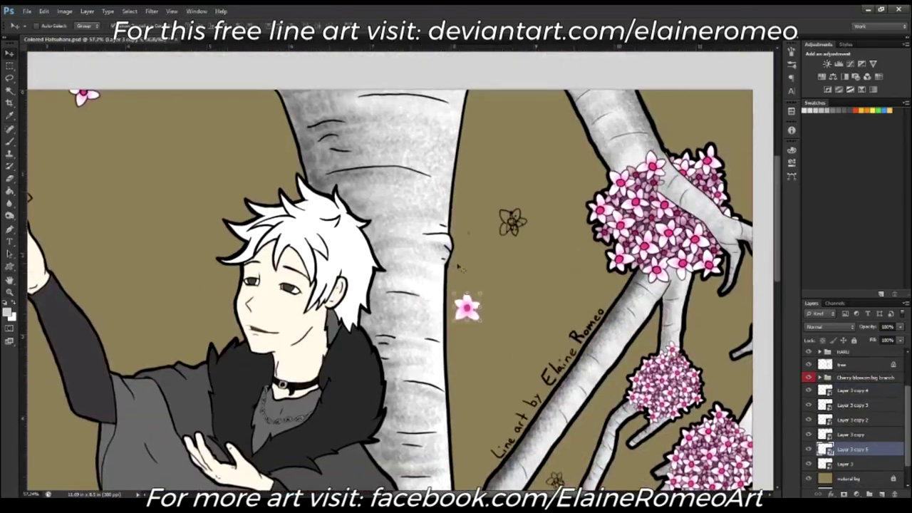
{"action": "mouse_move", "coordinate": [399, 396]}
{"action": "left_mouse_down"}
{"action": "mouse_move", "coordinate": [535, 262]}
{"action": "mouse_move", "coordinate": [535, 270]}
{"action": "mouse_move", "coordinate": [476, 206]}
{"action": "left_mouse_up"}
{"action": "left_click_drag", "start_coordinate": [535, 230], "coordinate": [526, 211]}
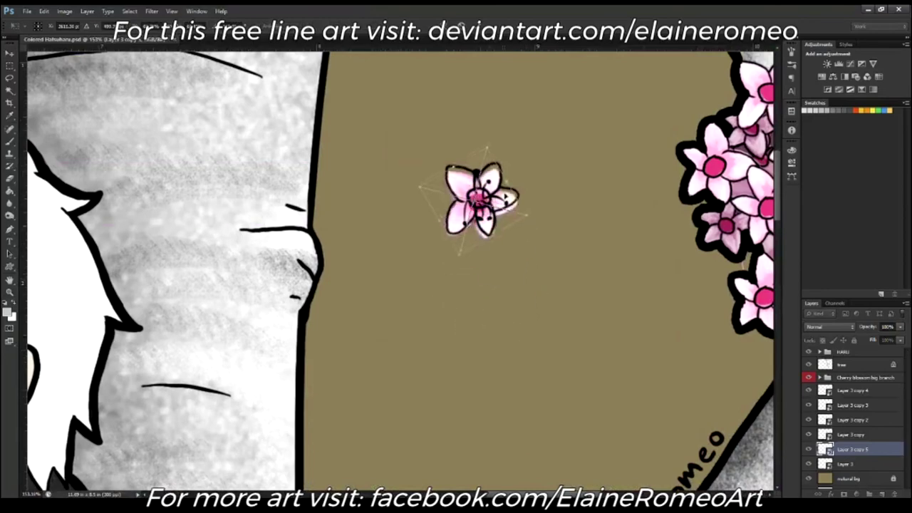
{"action": "key", "text": "Return"}
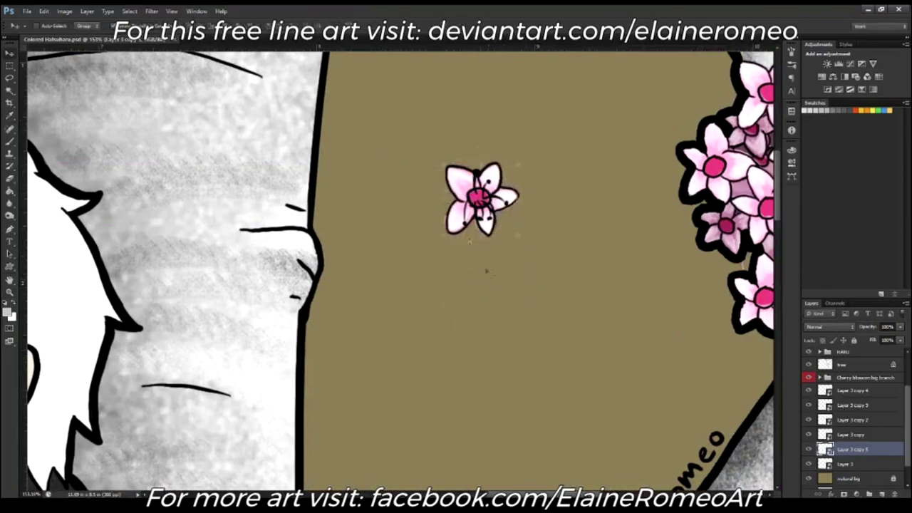
Step: Reposition, rotate and rescale the next pink flower copy onto an outline flower
{"action": "scroll", "coordinate": [484, 256], "scroll_direction": "down", "scroll_amount": 5}
{"action": "scroll", "coordinate": [470, 342], "scroll_direction": "up", "scroll_amount": 2}
{"action": "left_click_drag", "start_coordinate": [464, 349], "coordinate": [404, 455]}
{"action": "scroll", "coordinate": [765, 244], "scroll_direction": "down", "scroll_amount": 5}
{"action": "left_click_drag", "start_coordinate": [406, 270], "coordinate": [580, 393]}
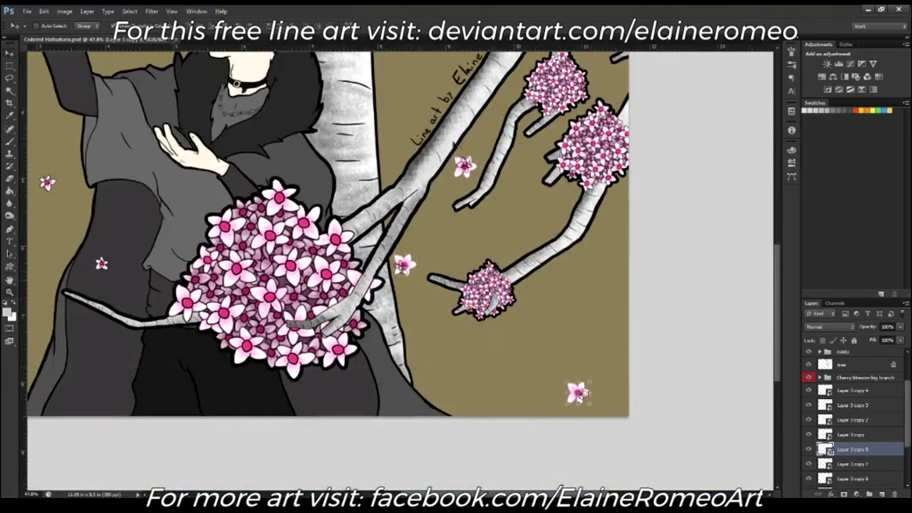
{"action": "scroll", "coordinate": [580, 393], "scroll_direction": "up", "scroll_amount": 5}
{"action": "mouse_move", "coordinate": [491, 222]}
{"action": "left_mouse_down"}
{"action": "mouse_move", "coordinate": [469, 164]}
{"action": "mouse_move", "coordinate": [466, 247]}
{"action": "mouse_move", "coordinate": [463, 145]}
{"action": "left_mouse_up"}
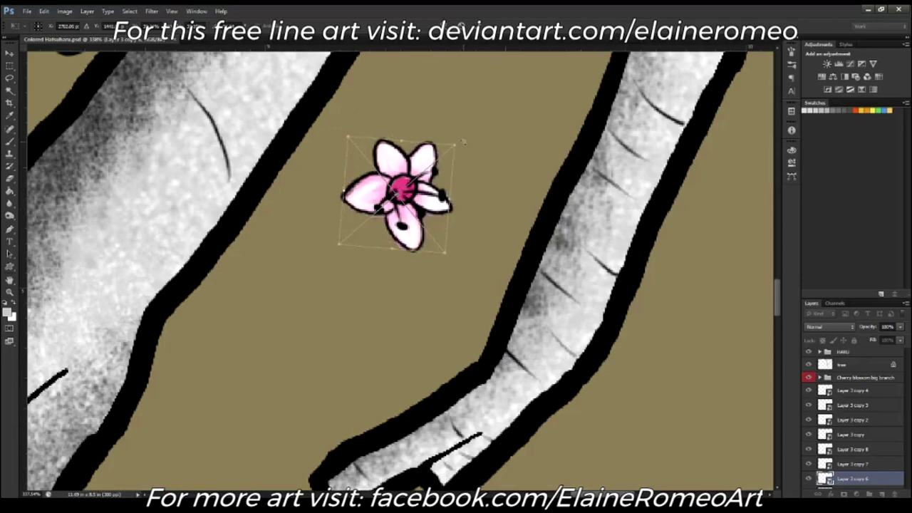
{"action": "key", "text": "Return"}
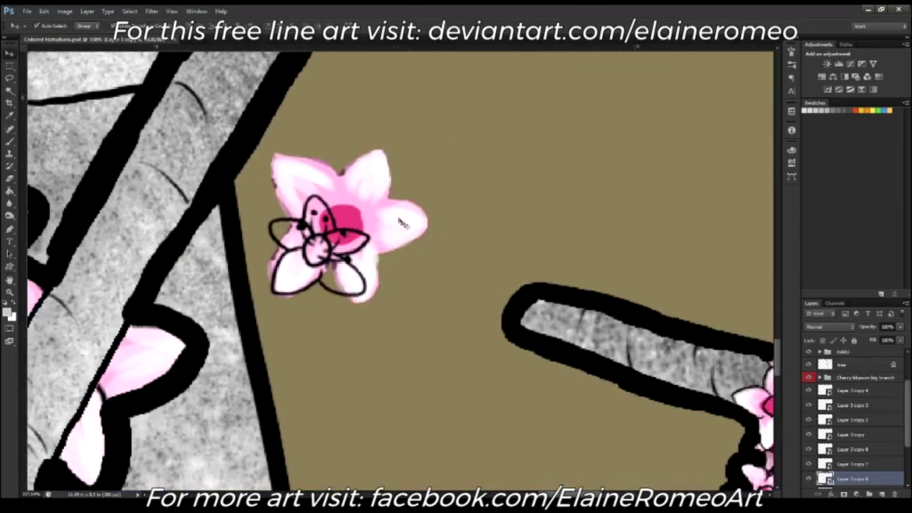
Step: Shrink and rotate two more pink flowers onto outline flowers, then view the whole illustration
{"action": "key", "text": "ctrl+t"}
{"action": "left_click_drag", "start_coordinate": [242, 162], "coordinate": [221, 187]}
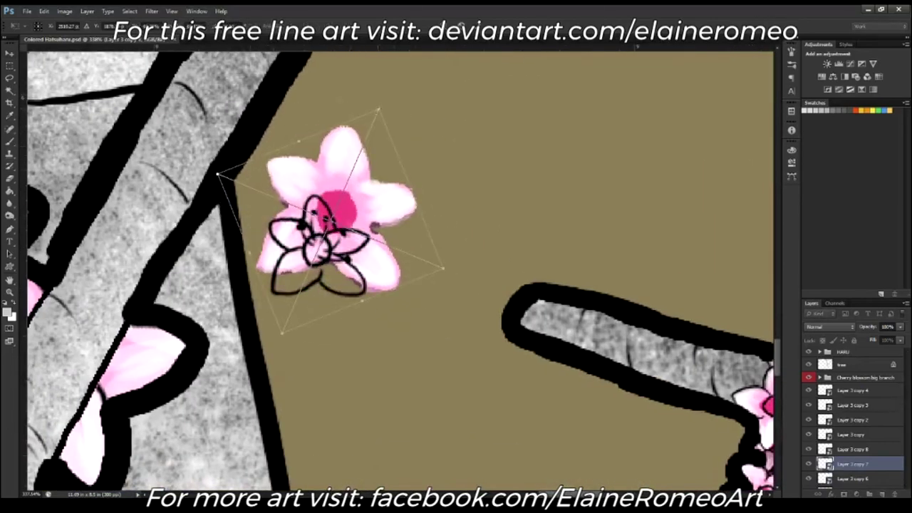
{"action": "left_click_drag", "start_coordinate": [370, 109], "coordinate": [343, 193]}
{"action": "mouse_move", "coordinate": [374, 257]}
{"action": "left_mouse_down"}
{"action": "mouse_move", "coordinate": [401, 256]}
{"action": "mouse_move", "coordinate": [396, 281]}
{"action": "left_mouse_up"}
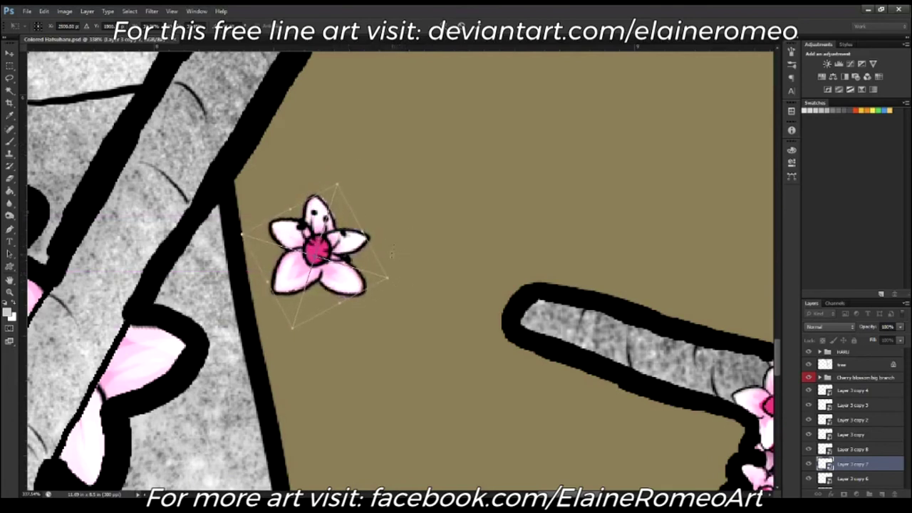
{"action": "key", "text": "Return"}
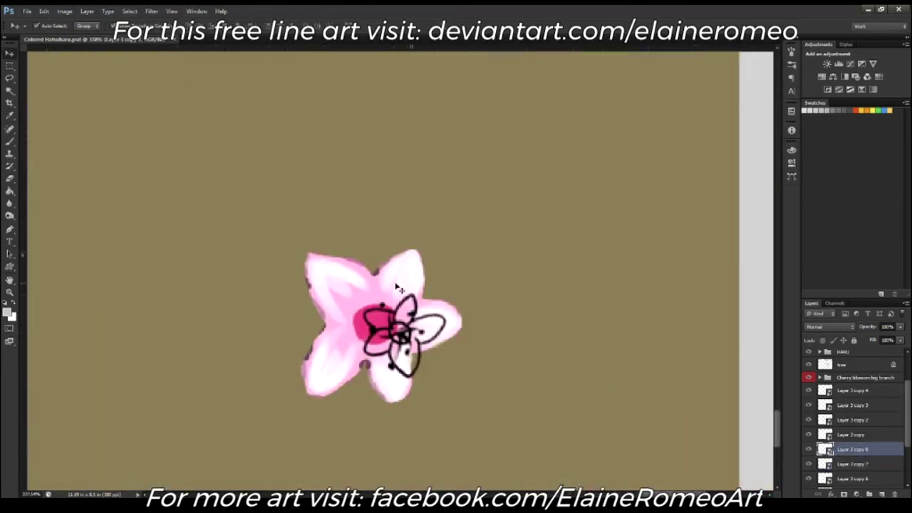
{"action": "mouse_move", "coordinate": [473, 243]}
{"action": "left_mouse_down"}
{"action": "mouse_move", "coordinate": [446, 388]}
{"action": "mouse_move", "coordinate": [383, 303]}
{"action": "left_mouse_up"}
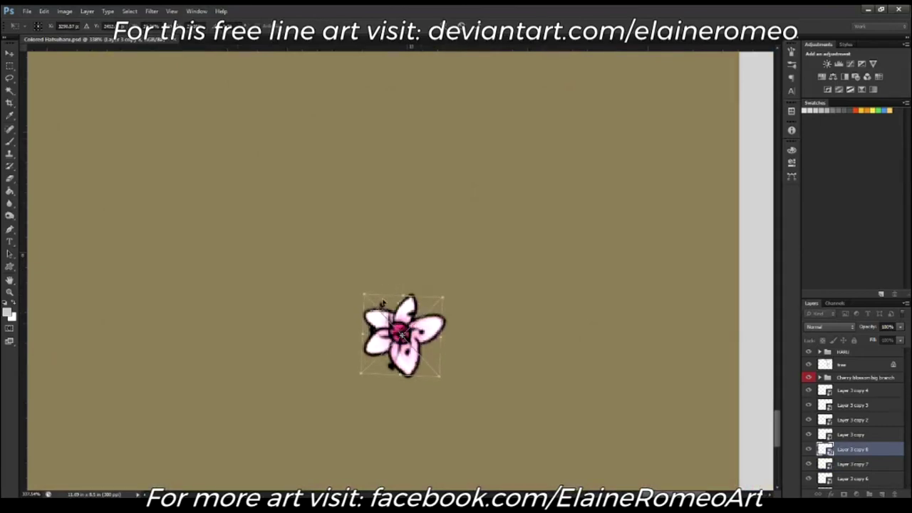
{"action": "key", "text": "Return"}
{"action": "key", "text": "ctrl+0"}
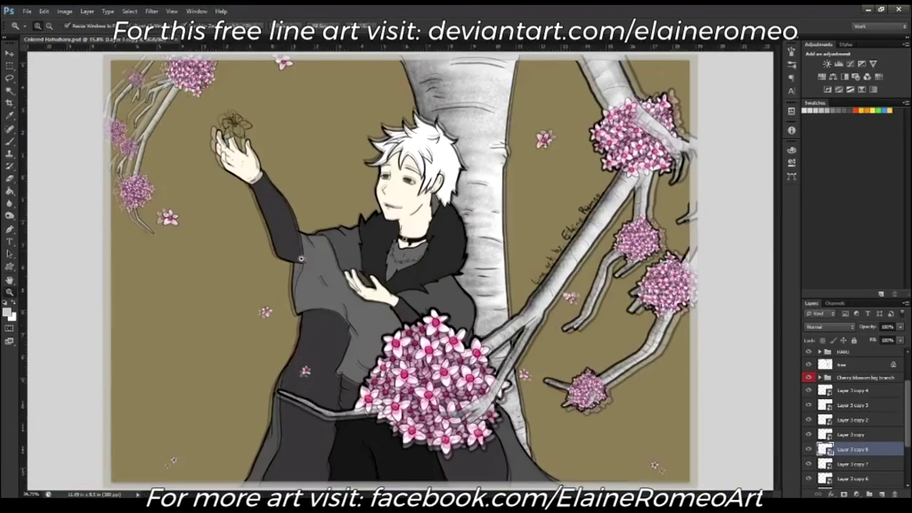
{"action": "scroll", "coordinate": [201, 150], "scroll_direction": "up", "scroll_amount": 5}
Step: Gather the blossom copies into a new 'falling blossoms' group
{"action": "key", "text": "b"}
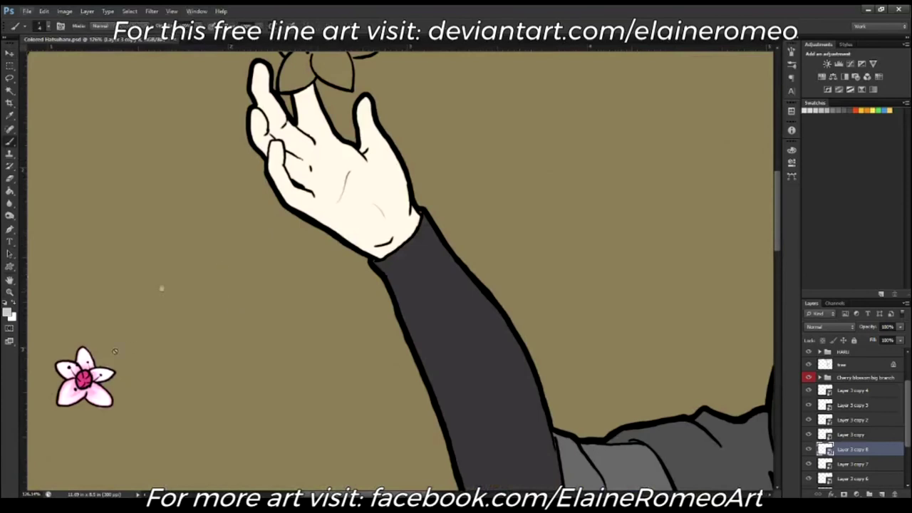
{"action": "left_click", "coordinate": [869, 493]}
{"action": "double_click", "coordinate": [844, 388]}
{"action": "type", "text": "falling blossoms"}
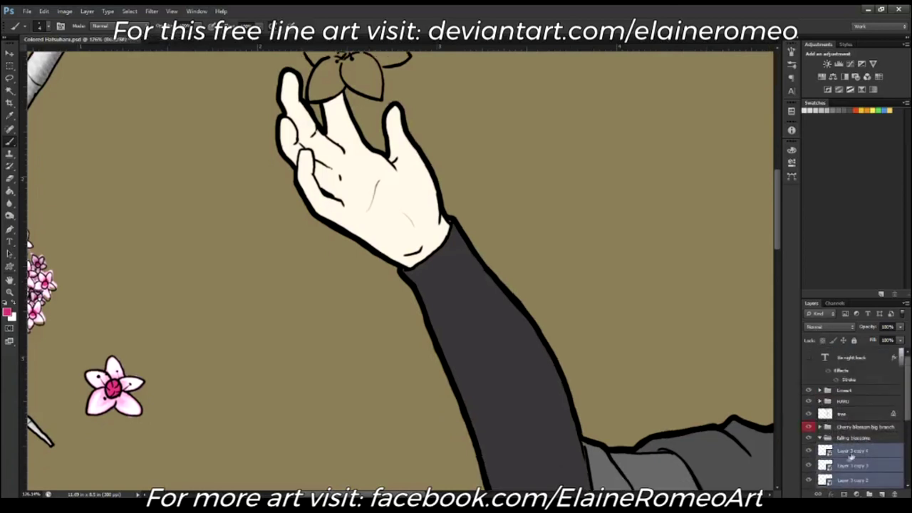
{"action": "mouse_move", "coordinate": [855, 456]}
{"action": "left_mouse_down"}
{"action": "mouse_move", "coordinate": [821, 440]}
{"action": "mouse_move", "coordinate": [855, 427]}
{"action": "left_mouse_up"}
{"action": "left_click", "coordinate": [820, 438]}
Step: Put falling blossoms inside the big branch group and rename it 'Cherry blossoms'
{"action": "left_click", "coordinate": [820, 427]}
{"action": "left_click", "coordinate": [820, 426]}
{"action": "left_click", "coordinate": [852, 453]}
{"action": "double_click", "coordinate": [874, 426]}
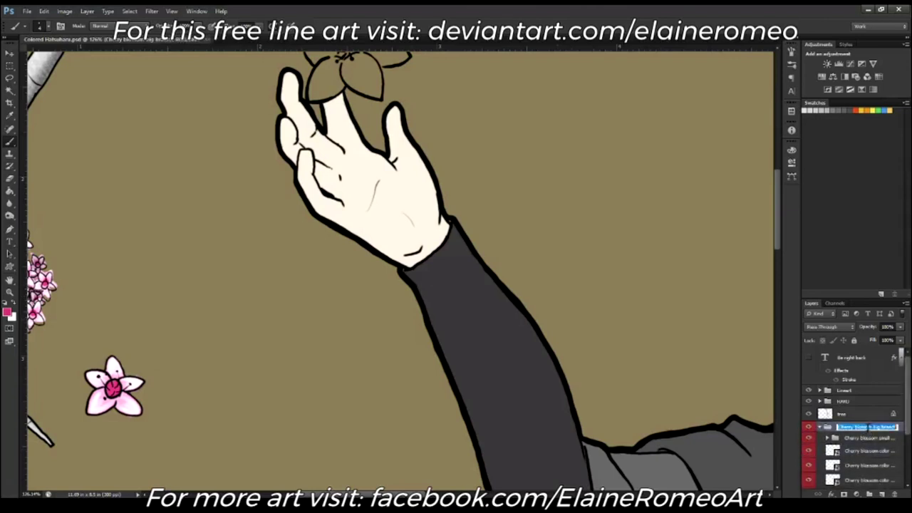
{"action": "type", "text": "s"}
{"action": "key", "text": "Return"}
Step: Group the Cherry blossom color layers with Ctrl+G and add a new 'in hand' layer
{"action": "scroll", "coordinate": [866, 403], "scroll_direction": "down", "scroll_amount": 3}
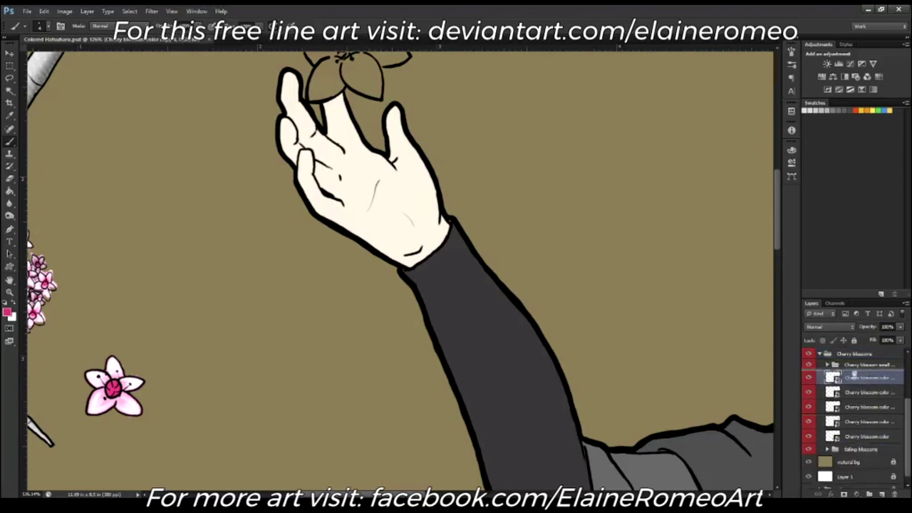
{"action": "left_click_drag", "start_coordinate": [860, 449], "coordinate": [860, 372]}
{"action": "left_click", "coordinate": [866, 388]}
{"action": "left_click", "coordinate": [866, 447], "text": "shift"}
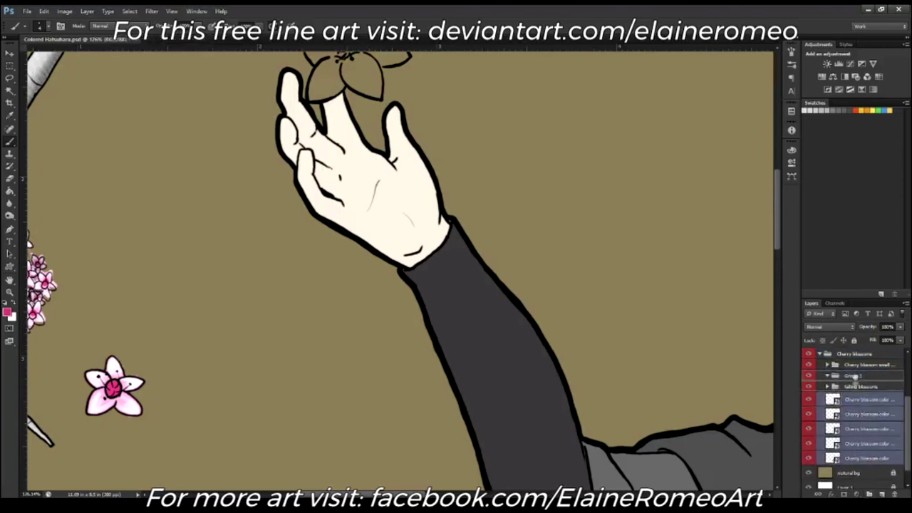
{"action": "key", "text": "ctrl+g"}
{"action": "type", "text": "Big branch"}
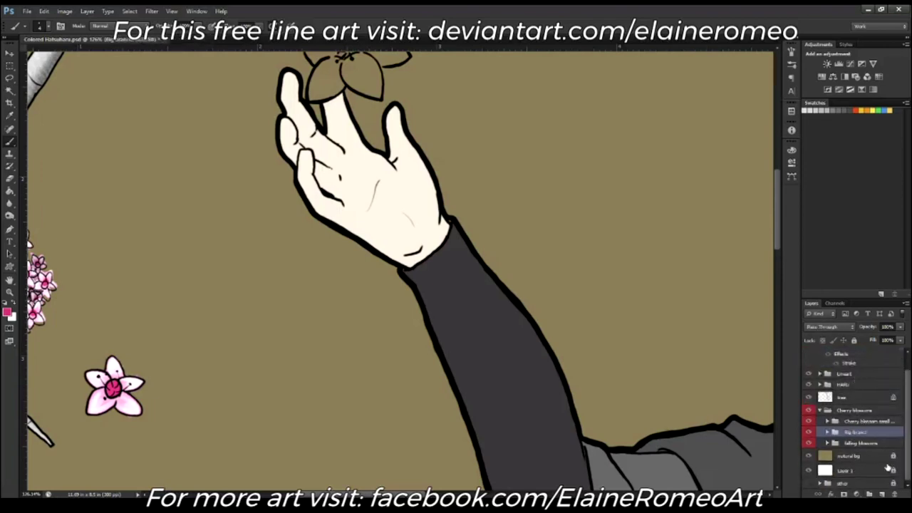
{"action": "key", "text": "ctrl+shift+alt+n"}
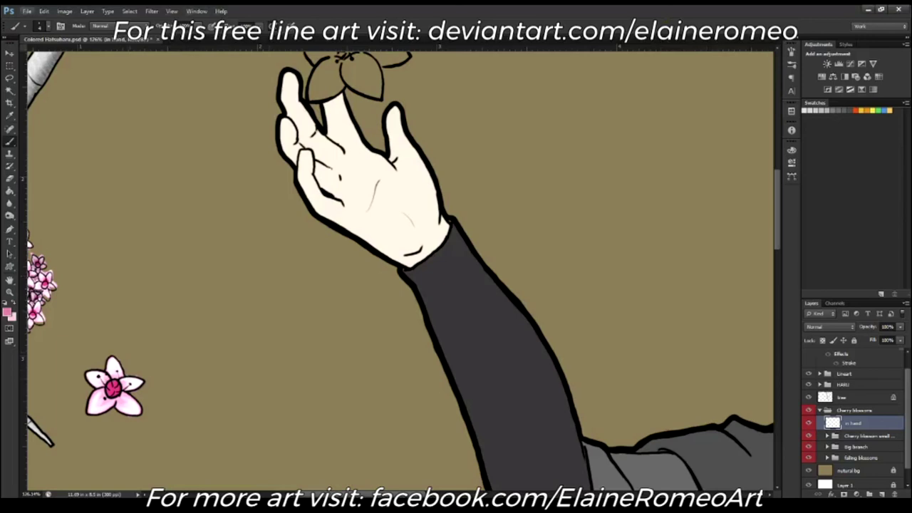
{"action": "left_click", "coordinate": [100, 391], "text": "alt"}
Step: Paint the held flower's petals in sampled blossom pink
{"action": "scroll", "coordinate": [100, 391], "scroll_direction": "up", "scroll_amount": 3}
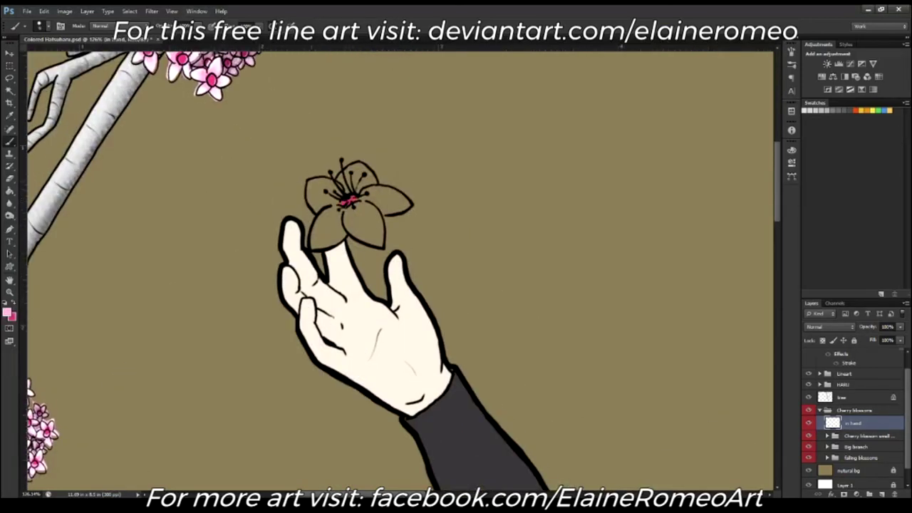
{"action": "scroll", "coordinate": [349, 199], "scroll_direction": "up", "scroll_amount": 3}
{"action": "mouse_move", "coordinate": [335, 164]}
{"action": "left_mouse_down"}
{"action": "mouse_move", "coordinate": [370, 129]}
{"action": "mouse_move", "coordinate": [441, 171]}
{"action": "mouse_move", "coordinate": [327, 242]}
{"action": "mouse_move", "coordinate": [258, 356]}
{"action": "mouse_move", "coordinate": [467, 313]}
{"action": "mouse_move", "coordinate": [449, 256]}
{"action": "mouse_move", "coordinate": [492, 260]}
{"action": "mouse_move", "coordinate": [545, 235]}
{"action": "mouse_move", "coordinate": [417, 207]}
{"action": "mouse_move", "coordinate": [382, 249]}
{"action": "mouse_move", "coordinate": [363, 160]}
{"action": "mouse_move", "coordinate": [413, 139]}
{"action": "mouse_move", "coordinate": [446, 220]}
{"action": "mouse_move", "coordinate": [492, 226]}
{"action": "mouse_move", "coordinate": [421, 285]}
{"action": "mouse_move", "coordinate": [401, 320]}
{"action": "mouse_move", "coordinate": [326, 326]}
{"action": "mouse_move", "coordinate": [377, 292]}
{"action": "left_mouse_up"}
{"action": "key", "text": "ctrl+0"}
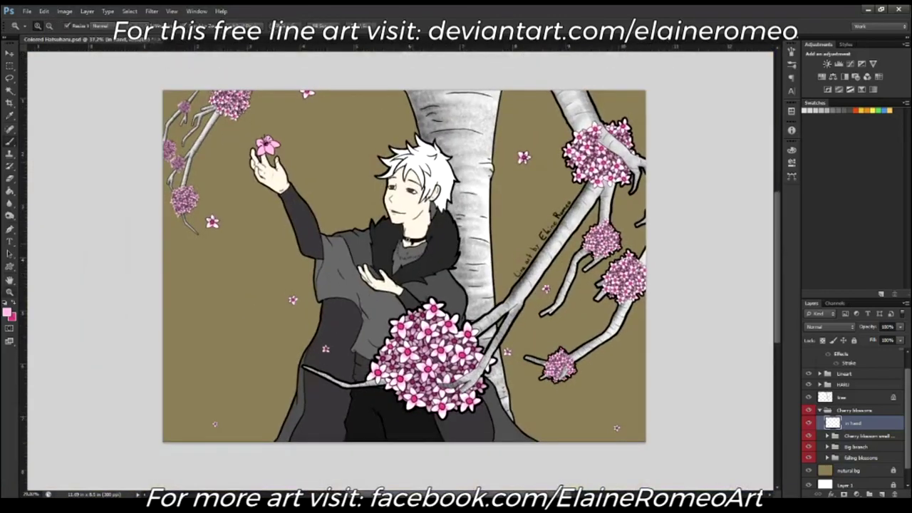
{"action": "left_click", "coordinate": [265, 147]}
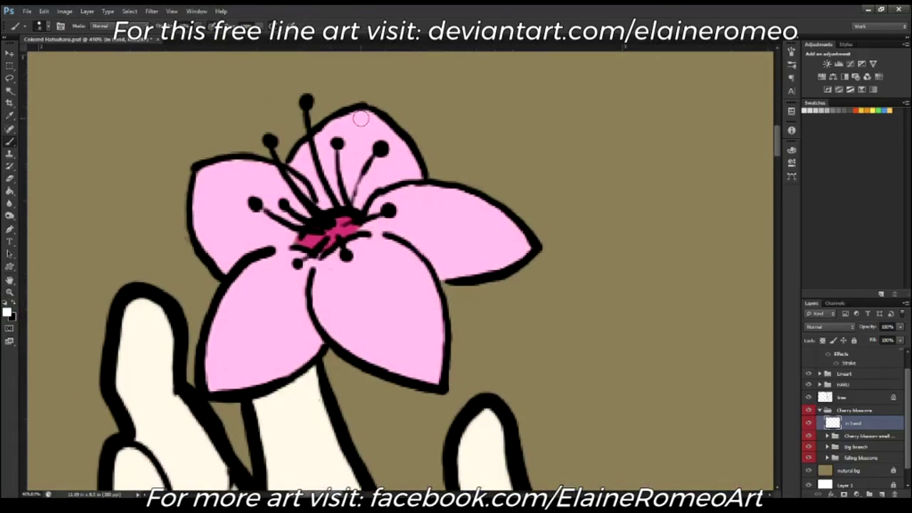
Step: Add light-pink highlights to the top, left, lower and right petals, then zoom out
{"action": "left_click_drag", "start_coordinate": [361, 118], "coordinate": [390, 156]}
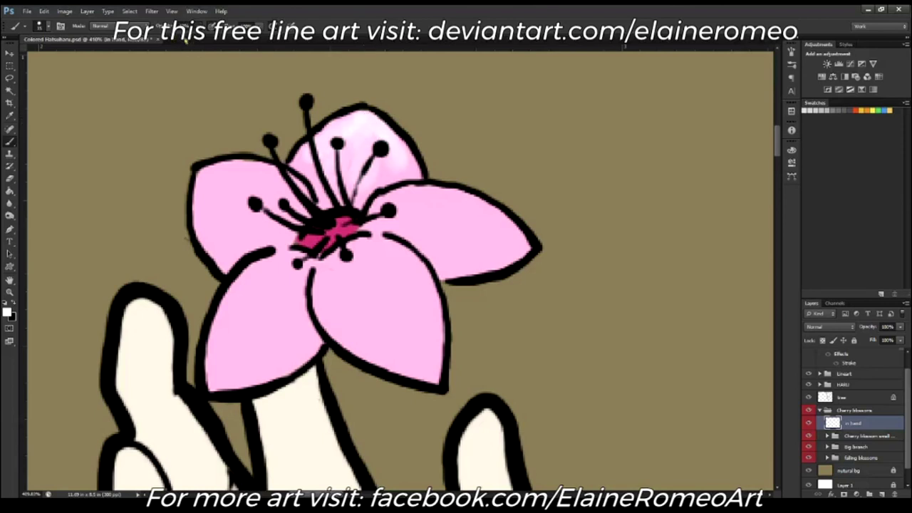
{"action": "left_click_drag", "start_coordinate": [346, 130], "coordinate": [356, 143]}
{"action": "mouse_move", "coordinate": [204, 175]}
{"action": "left_mouse_down"}
{"action": "mouse_move", "coordinate": [206, 184]}
{"action": "mouse_move", "coordinate": [235, 178]}
{"action": "mouse_move", "coordinate": [217, 178]}
{"action": "mouse_move", "coordinate": [235, 214]}
{"action": "mouse_move", "coordinate": [242, 171]}
{"action": "left_mouse_up"}
{"action": "mouse_move", "coordinate": [224, 332]}
{"action": "left_mouse_down"}
{"action": "mouse_move", "coordinate": [242, 300]}
{"action": "mouse_move", "coordinate": [256, 330]}
{"action": "mouse_move", "coordinate": [285, 341]}
{"action": "mouse_move", "coordinate": [249, 321]}
{"action": "mouse_move", "coordinate": [264, 285]}
{"action": "left_mouse_up"}
{"action": "mouse_move", "coordinate": [385, 349]}
{"action": "left_mouse_down"}
{"action": "mouse_move", "coordinate": [338, 327]}
{"action": "mouse_move", "coordinate": [387, 249]}
{"action": "mouse_move", "coordinate": [425, 336]}
{"action": "mouse_move", "coordinate": [413, 339]}
{"action": "left_mouse_up"}
{"action": "mouse_move", "coordinate": [451, 198]}
{"action": "left_mouse_down"}
{"action": "mouse_move", "coordinate": [463, 242]}
{"action": "mouse_move", "coordinate": [508, 245]}
{"action": "mouse_move", "coordinate": [390, 212]}
{"action": "left_mouse_up"}
{"action": "key", "text": "ctrl+0"}
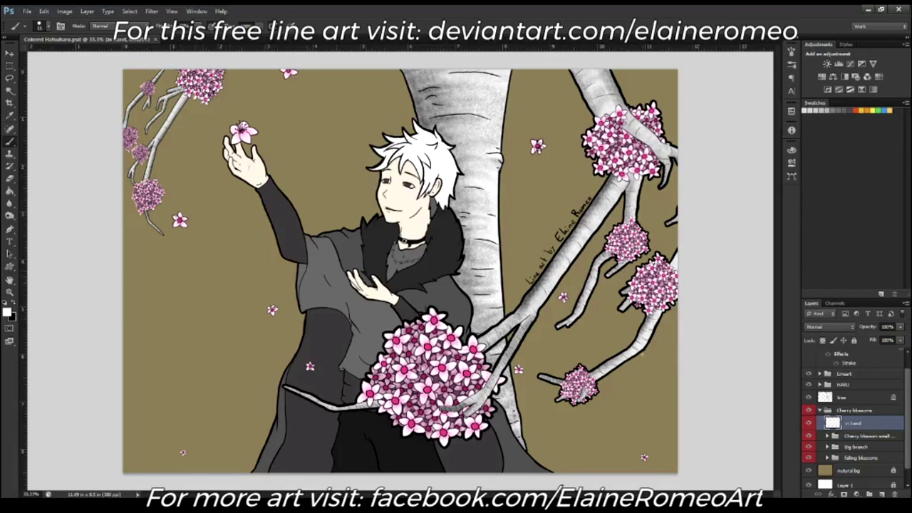
{"action": "left_click", "coordinate": [855, 473]}
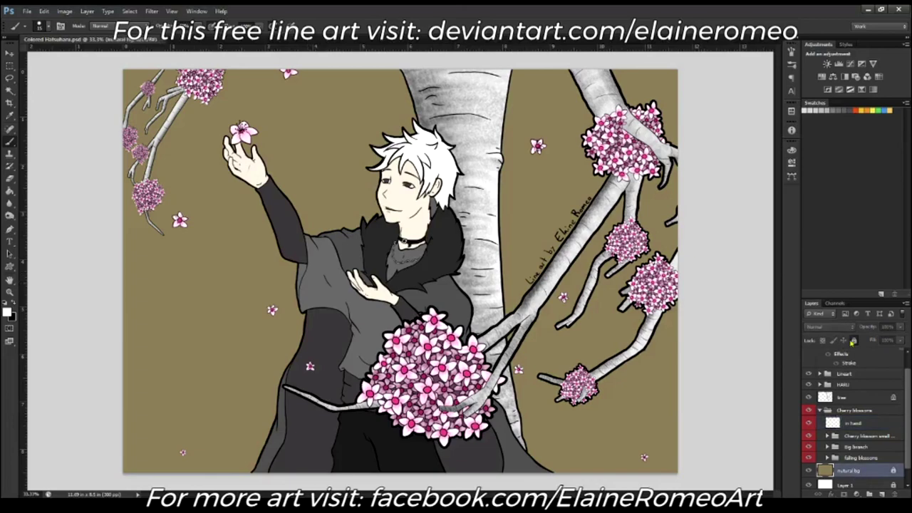
Step: Hide every layer above 'natural bg', unlock it, and add an empty layer above it
{"action": "left_click_drag", "start_coordinate": [809, 382], "coordinate": [809, 460]}
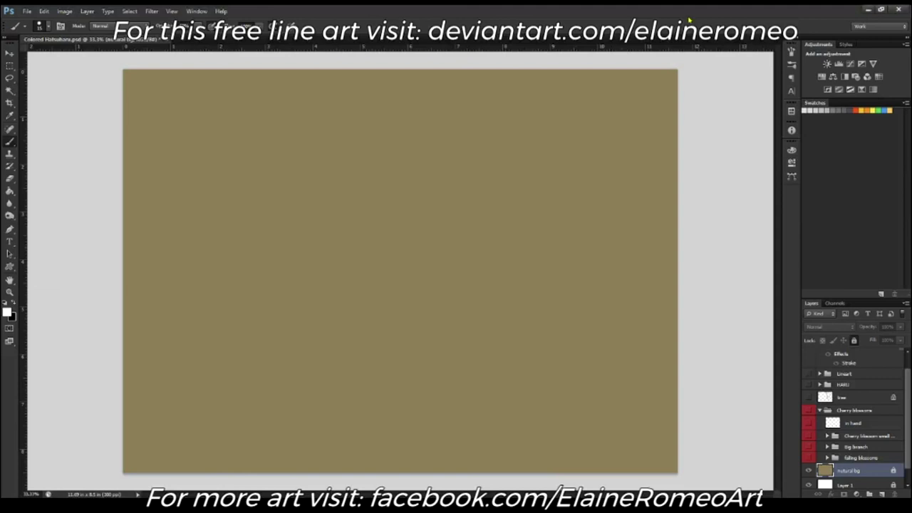
{"action": "left_click", "coordinate": [854, 341]}
{"action": "left_click", "coordinate": [881, 493]}
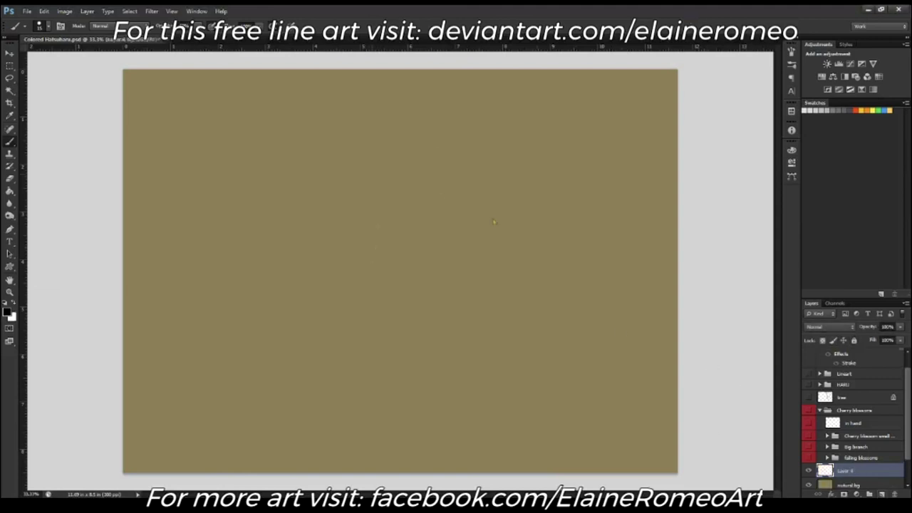
Step: Sketch the veranda's long roof and floor lines, with a short post at the right edge
{"action": "left_click_drag", "start_coordinate": [449, 204], "coordinate": [659, 190]}
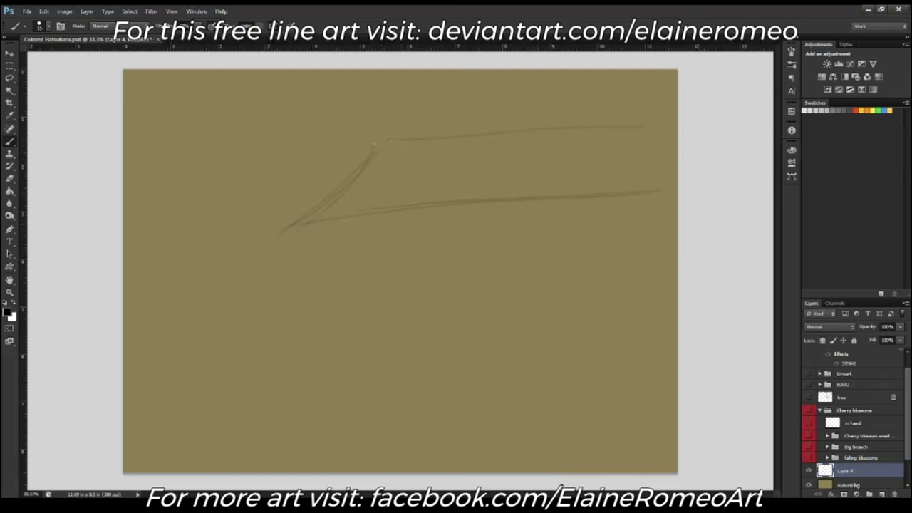
{"action": "left_click_drag", "start_coordinate": [291, 227], "coordinate": [655, 189]}
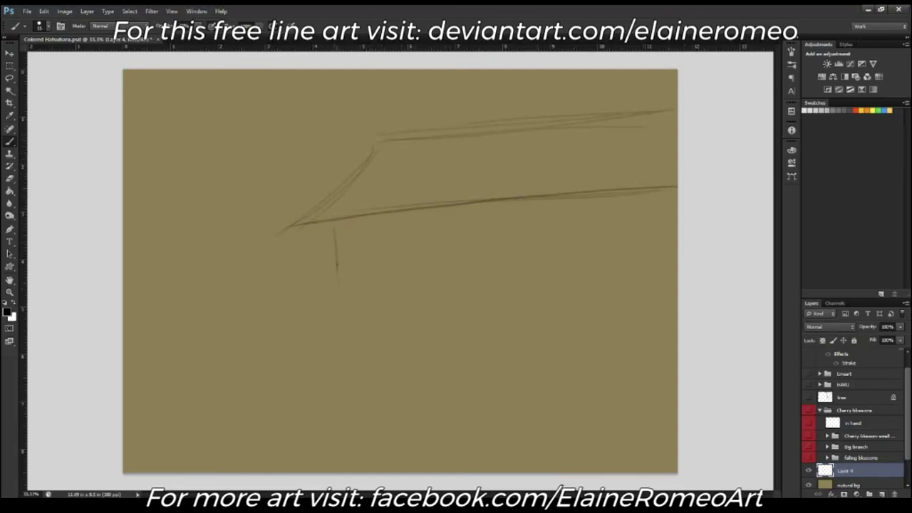
{"action": "mouse_move", "coordinate": [304, 329]}
{"action": "left_mouse_down"}
{"action": "mouse_move", "coordinate": [661, 310]}
{"action": "mouse_move", "coordinate": [296, 346]}
{"action": "left_mouse_up"}
{"action": "left_click_drag", "start_coordinate": [342, 298], "coordinate": [301, 332]}
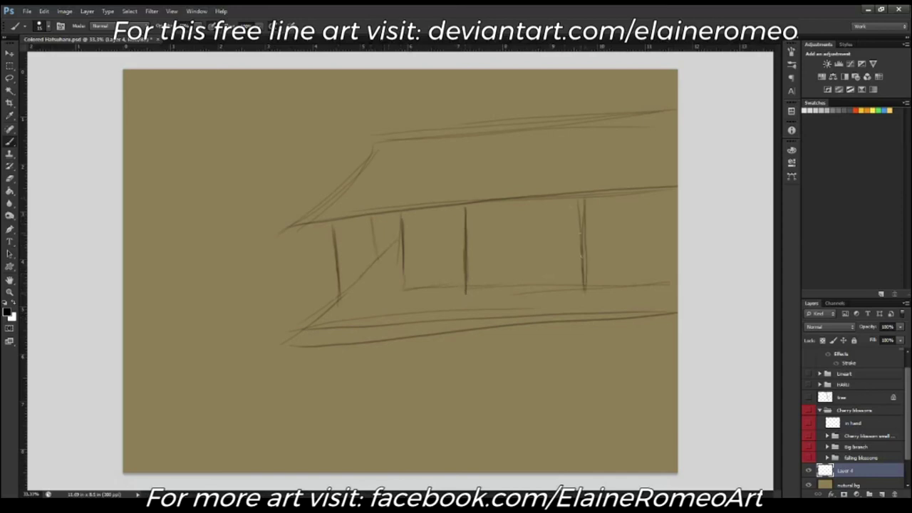
{"action": "left_click_drag", "start_coordinate": [513, 277], "coordinate": [677, 273]}
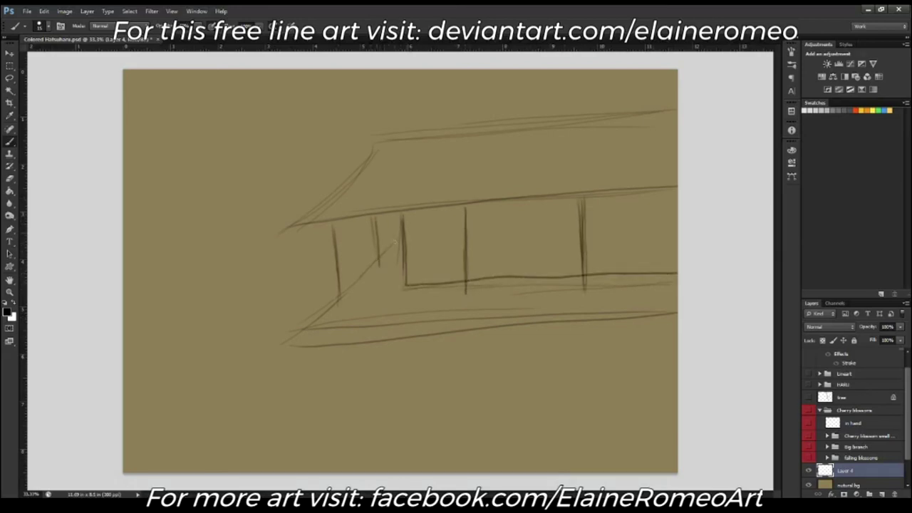
{"action": "left_click_drag", "start_coordinate": [311, 326], "coordinate": [593, 317]}
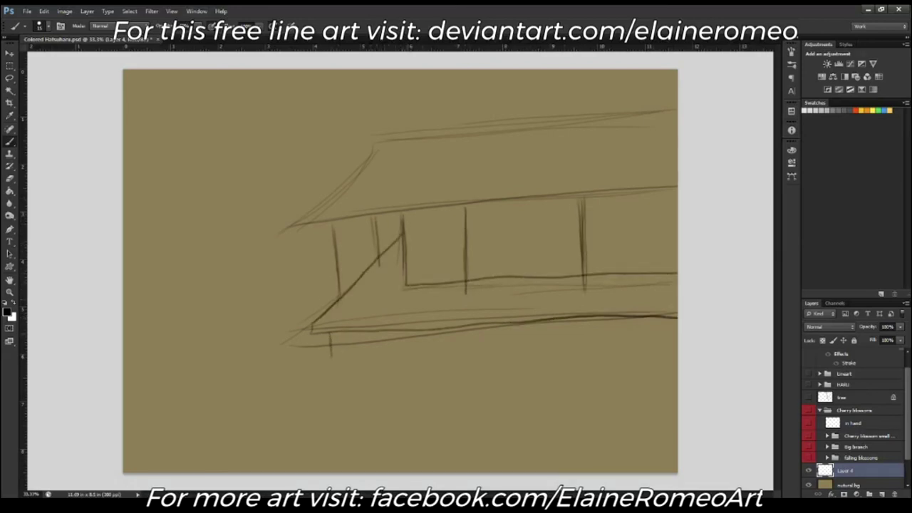
{"action": "left_click_drag", "start_coordinate": [672, 319], "coordinate": [674, 333]}
Step: Sketch an arched bridge left of the building with three railing posts
{"action": "mouse_move", "coordinate": [299, 279]}
{"action": "left_mouse_down"}
{"action": "mouse_move", "coordinate": [127, 311]}
{"action": "mouse_move", "coordinate": [307, 236]}
{"action": "mouse_move", "coordinate": [304, 281]}
{"action": "left_mouse_up"}
{"action": "left_click_drag", "start_coordinate": [267, 202], "coordinate": [275, 246]}
{"action": "left_click_drag", "start_coordinate": [219, 202], "coordinate": [228, 241]}
{"action": "left_click_drag", "start_coordinate": [169, 211], "coordinate": [182, 248]}
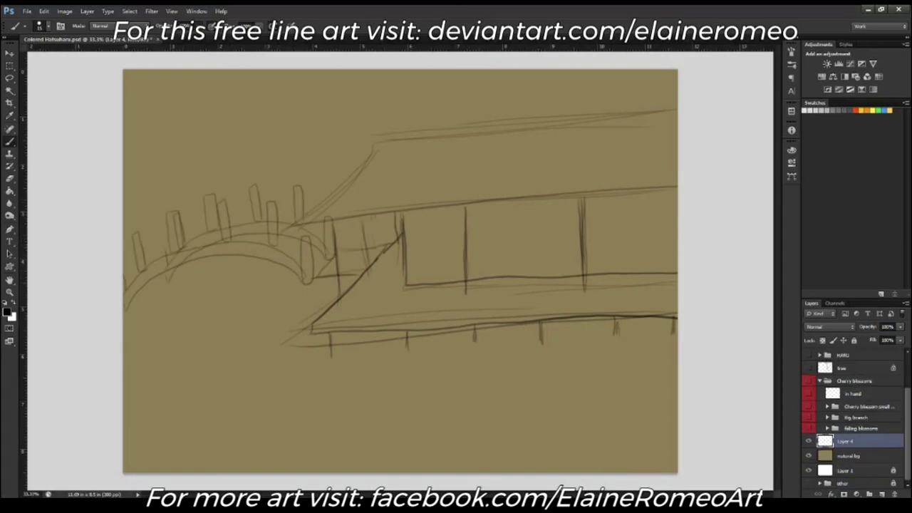
Step: Hide and reshow the sketch layer to compare, returning to the Brush
{"action": "key", "text": "e"}
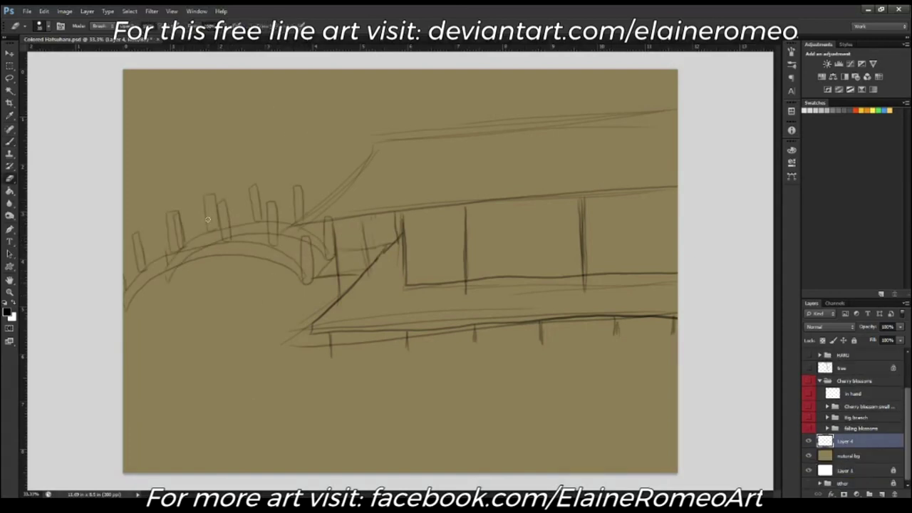
{"action": "left_click", "coordinate": [809, 456]}
{"action": "left_click", "coordinate": [808, 456]}
{"action": "left_click", "coordinate": [809, 442]}
{"action": "left_click", "coordinate": [810, 442]}
{"action": "key", "text": "b"}
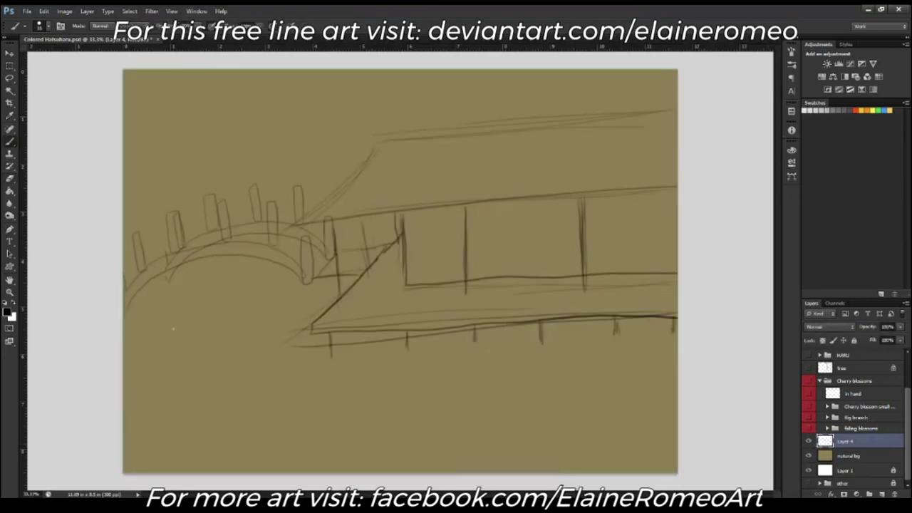